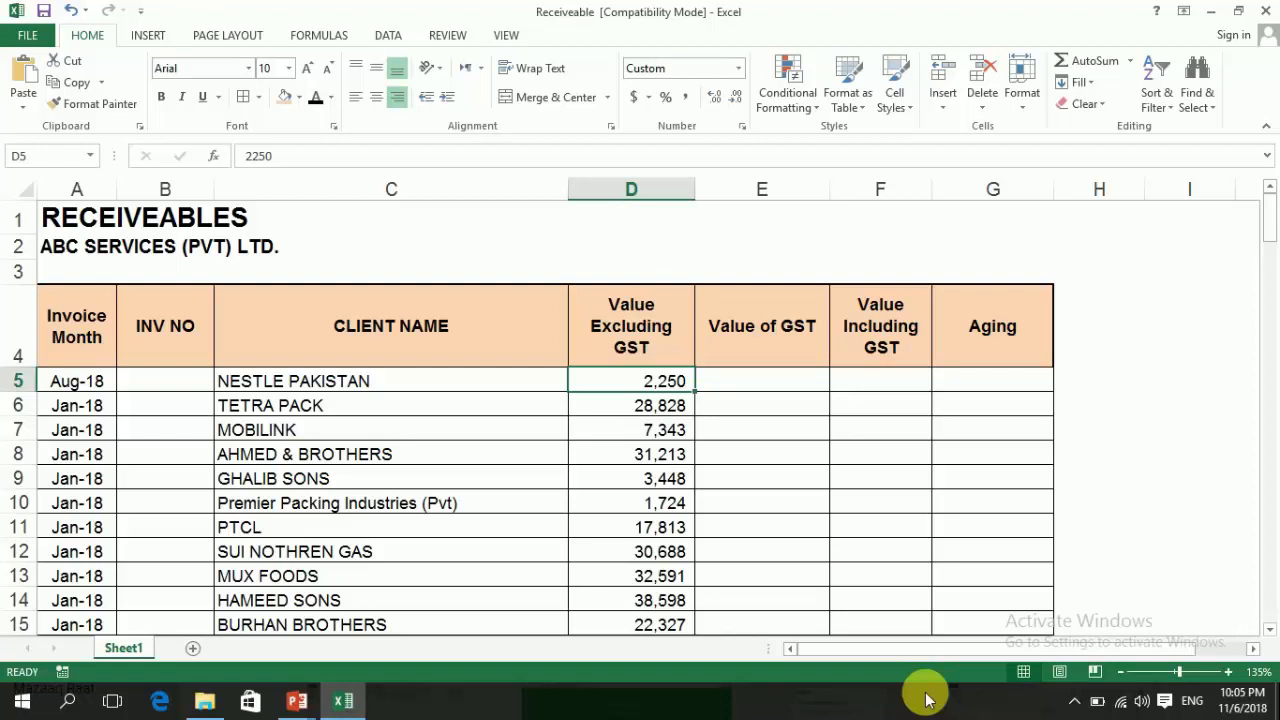
- Enter 10001 as the INV NO of the first NESTLE PAKISTAN row, cell B5
{"action": "key", "text": "Down"}
{"action": "key", "text": "Up"}
{"action": "key", "text": "Right"}
{"action": "key", "text": "Left"}
{"action": "key", "text": "Left"}
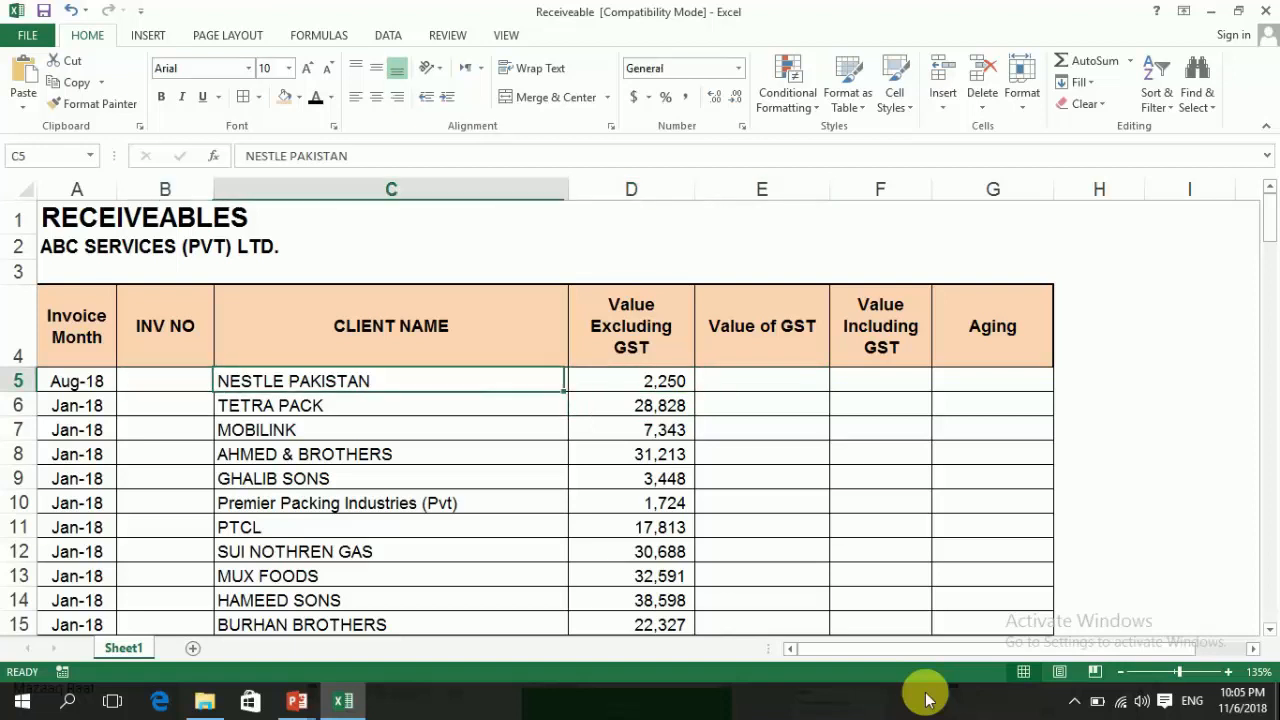
{"action": "key", "text": "Left"}
{"action": "key", "text": "Right"}
{"action": "key", "text": "Left"}
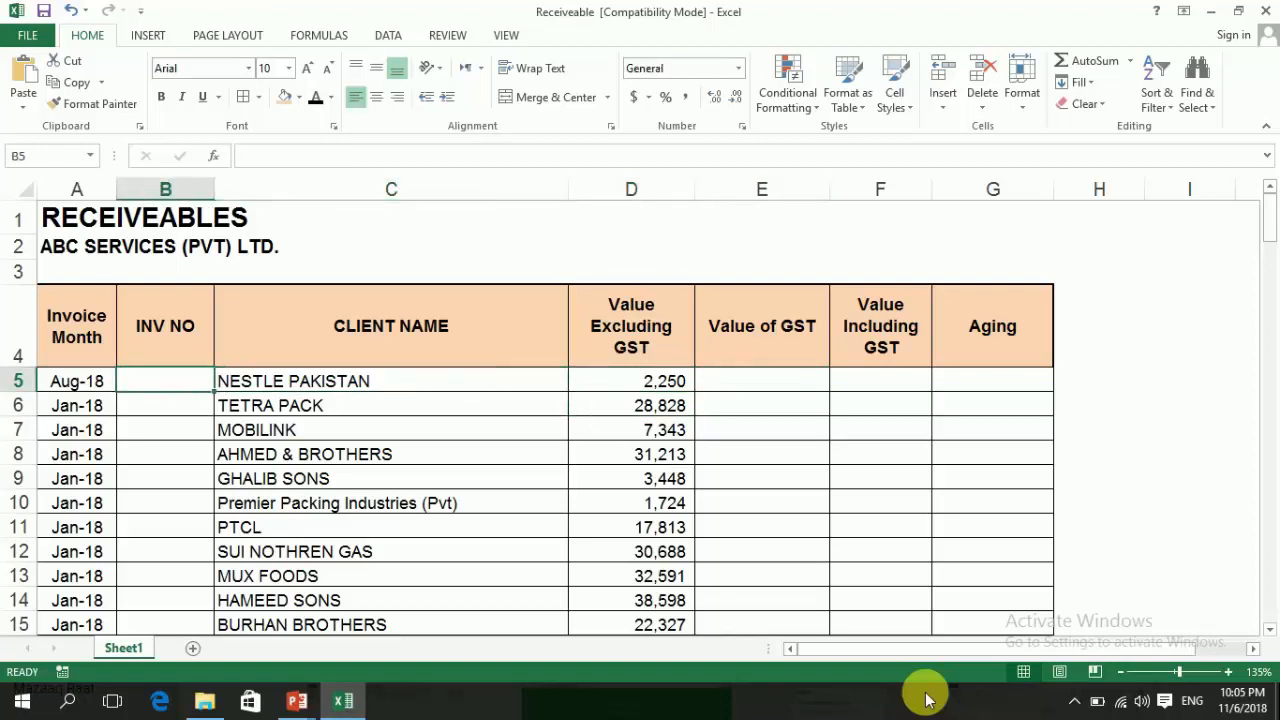
{"action": "key", "text": "Right"}
{"action": "key", "text": "Left"}
{"action": "type", "text": "1000"}
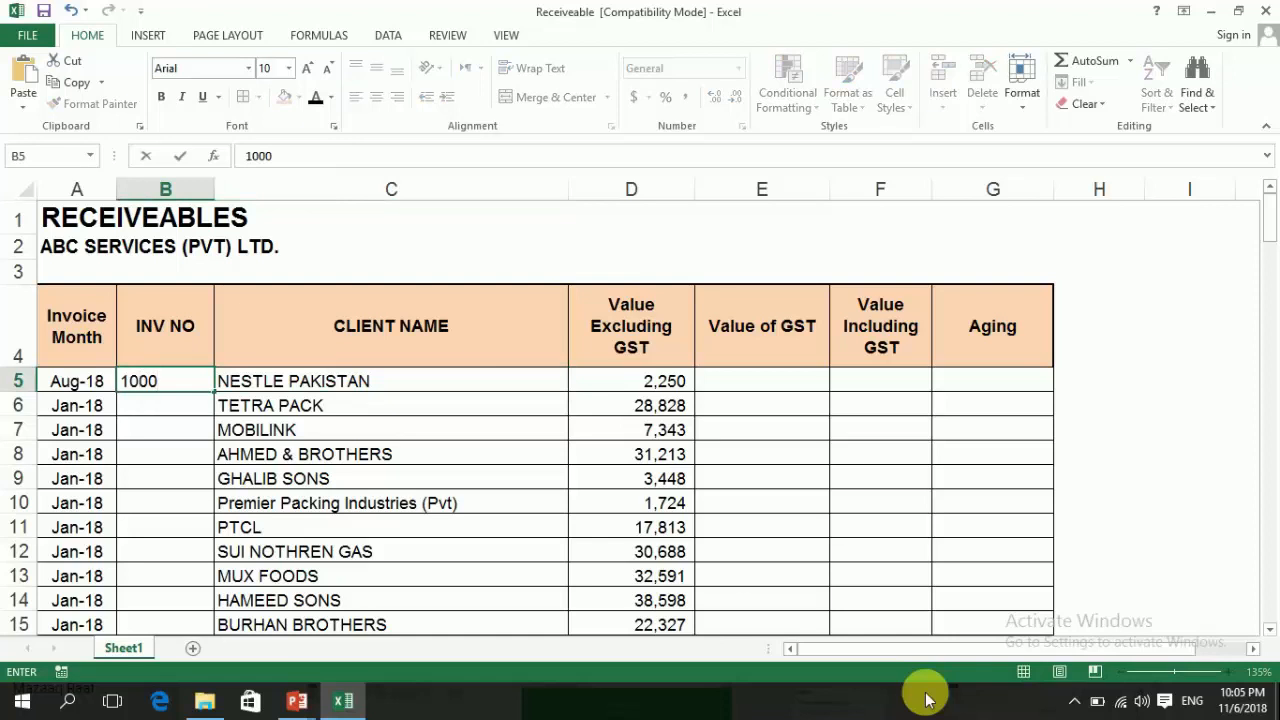
{"action": "type", "text": "1"}
{"action": "key", "text": "Return"}
{"action": "key", "text": "Up"}
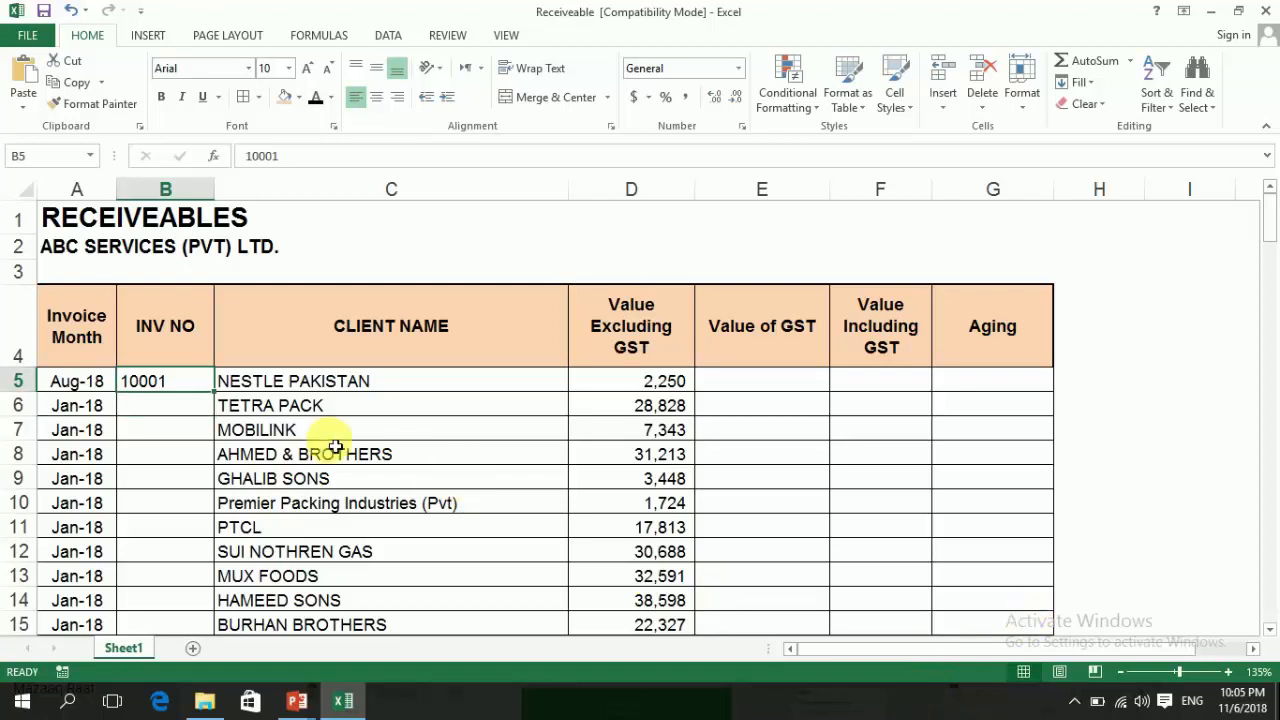
- Copy the invoice number above into B6 for TETRA PACK and change it to 10002
{"action": "key", "text": "Down"}
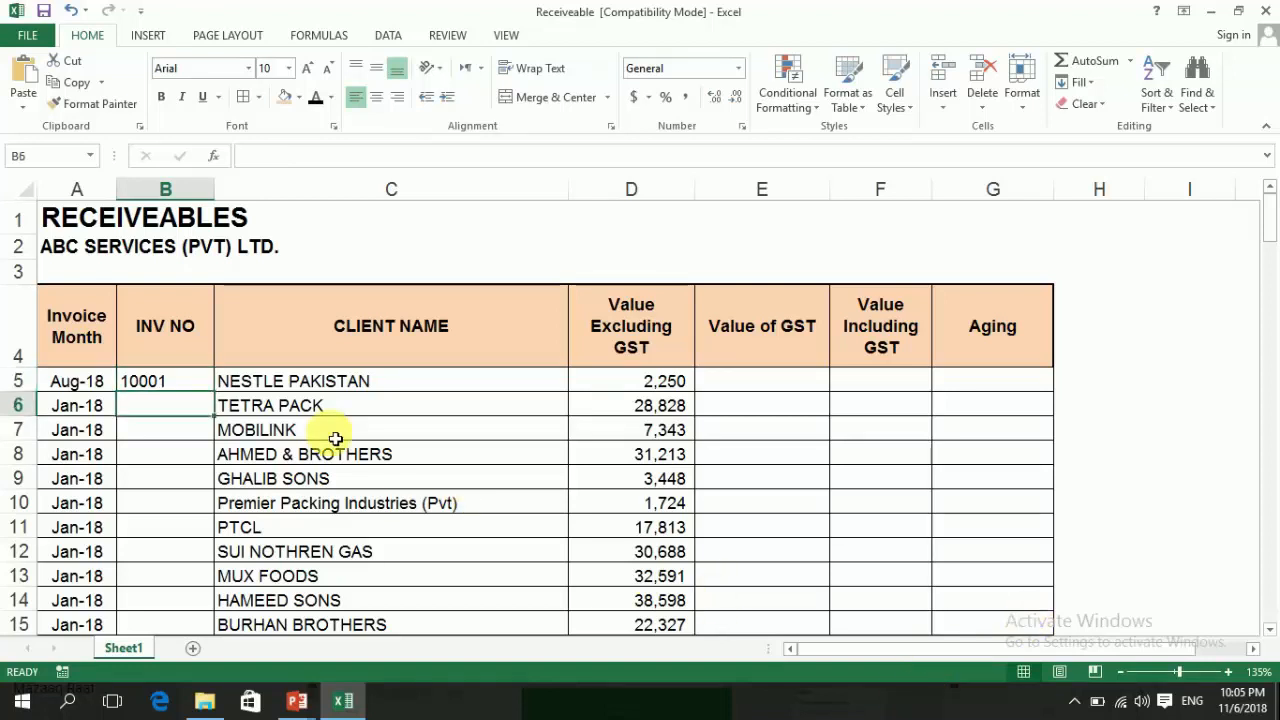
{"action": "key", "text": "ctrl+b"}
{"action": "key", "text": "ctrl+d"}
{"action": "key", "text": "F2"}
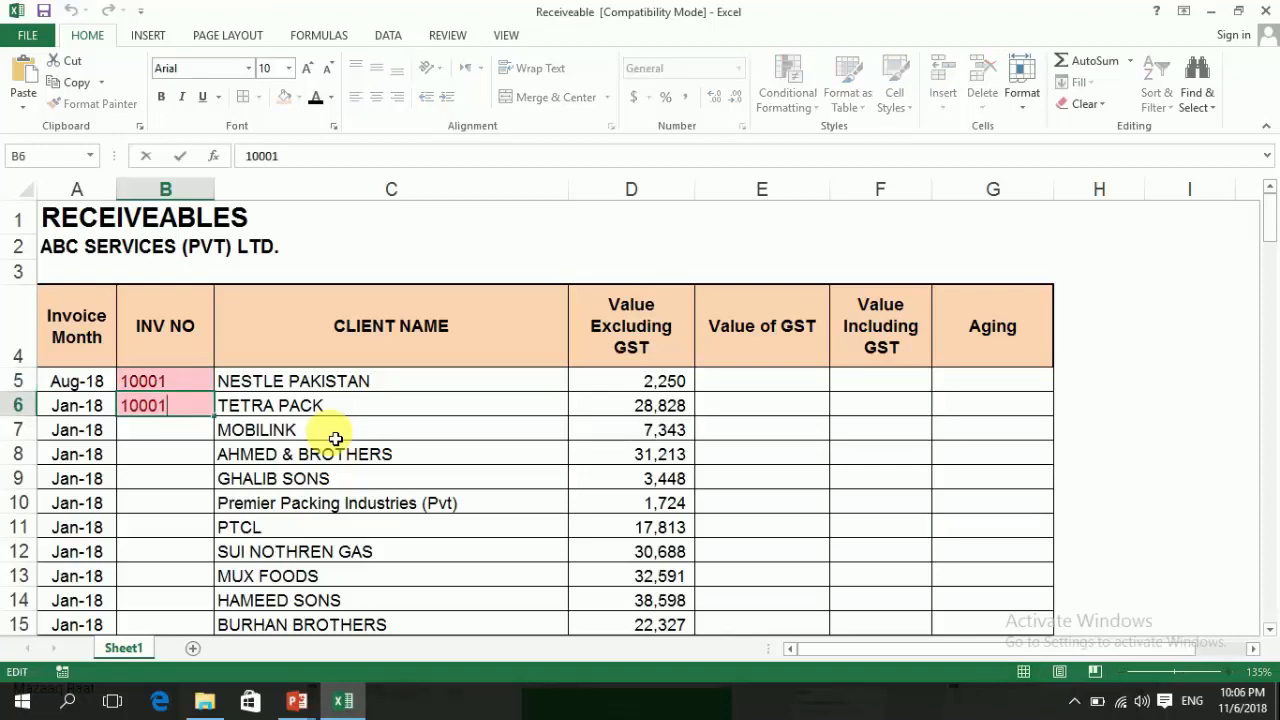
{"action": "key", "text": "BackSpace"}
{"action": "type", "text": "2"}
{"action": "key", "text": "Return"}
- Extend the number series from B5:B6 down the INV NO column
{"action": "key", "text": "Up"}
{"action": "key", "text": "Up"}
{"action": "key", "text": "shift+Down"}
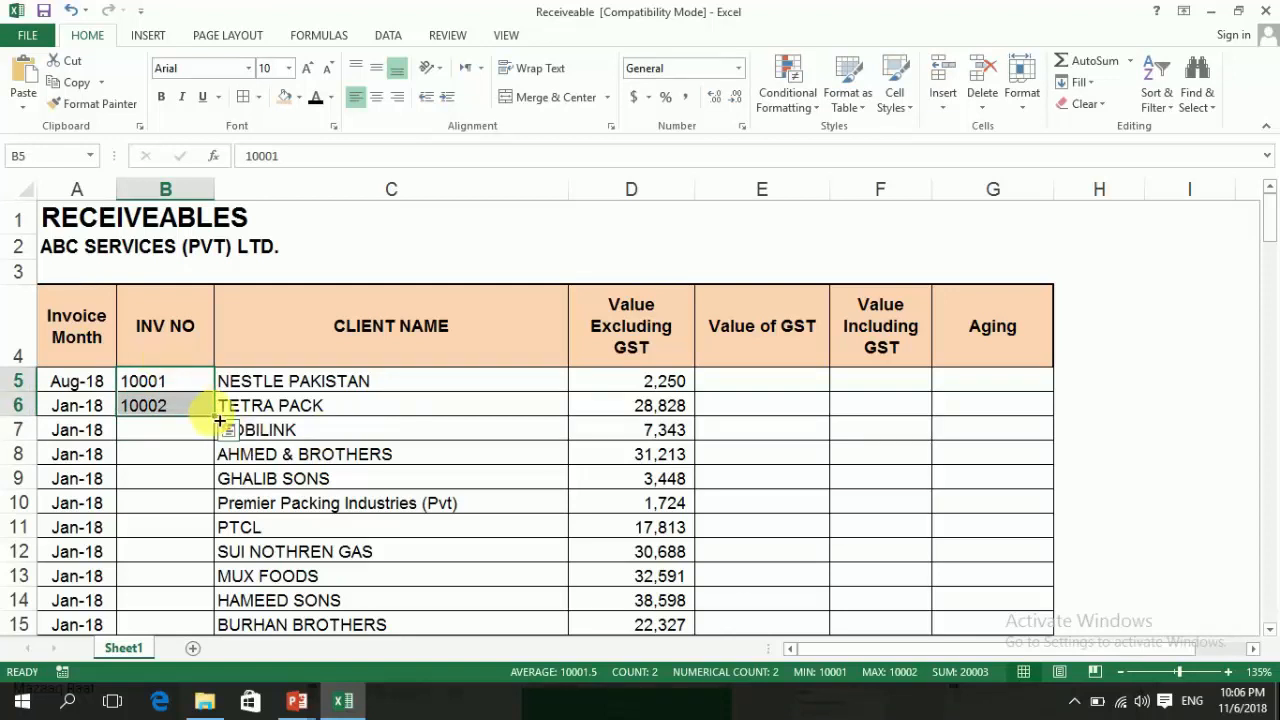
{"action": "left_click_drag", "start_coordinate": [219, 421], "coordinate": [219, 421]}
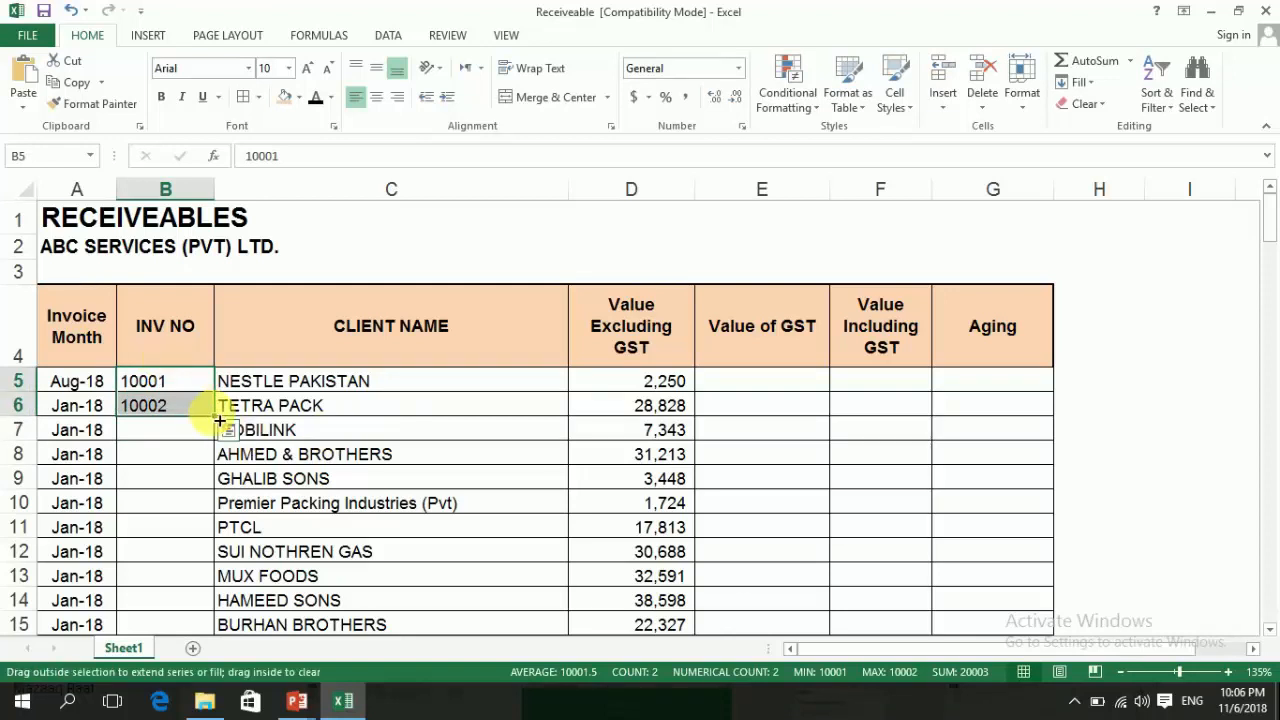
{"action": "left_click_drag", "start_coordinate": [219, 421], "coordinate": [220, 660]}
{"action": "key", "text": "ctrl+Up"}
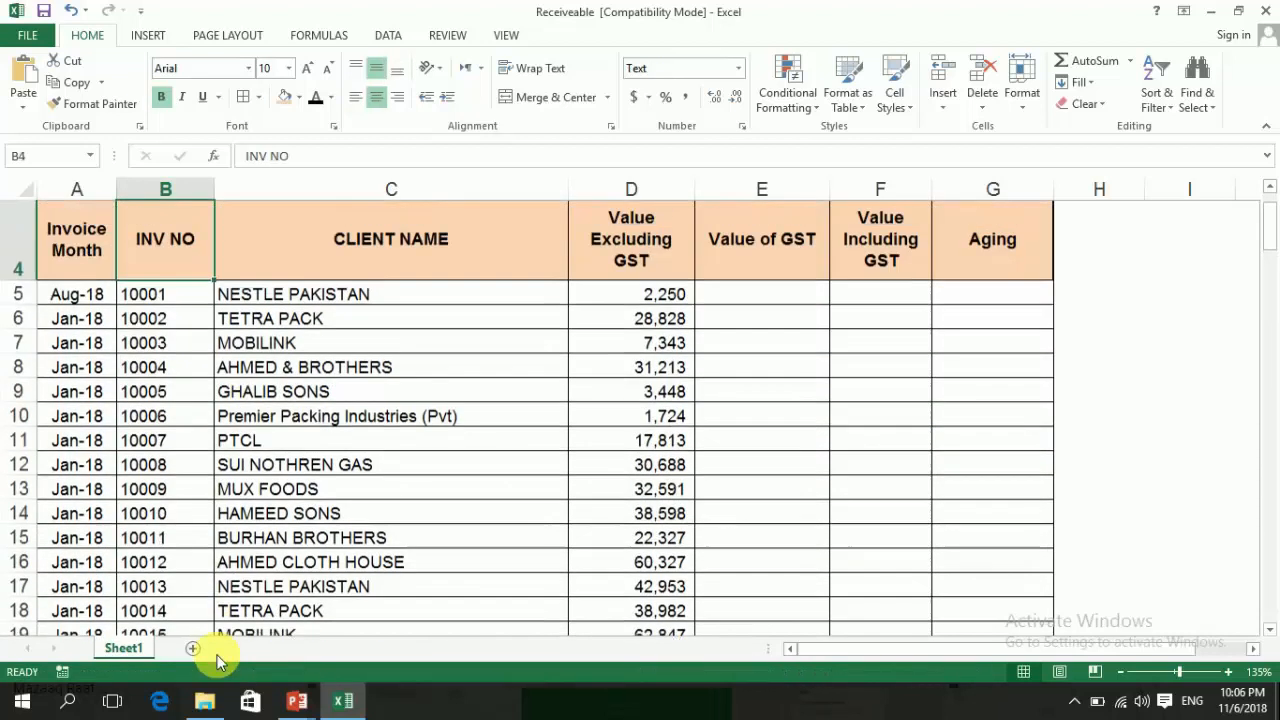
{"action": "key", "text": "Down"}
{"action": "key", "text": "Down"}
{"action": "key", "text": "Right"}
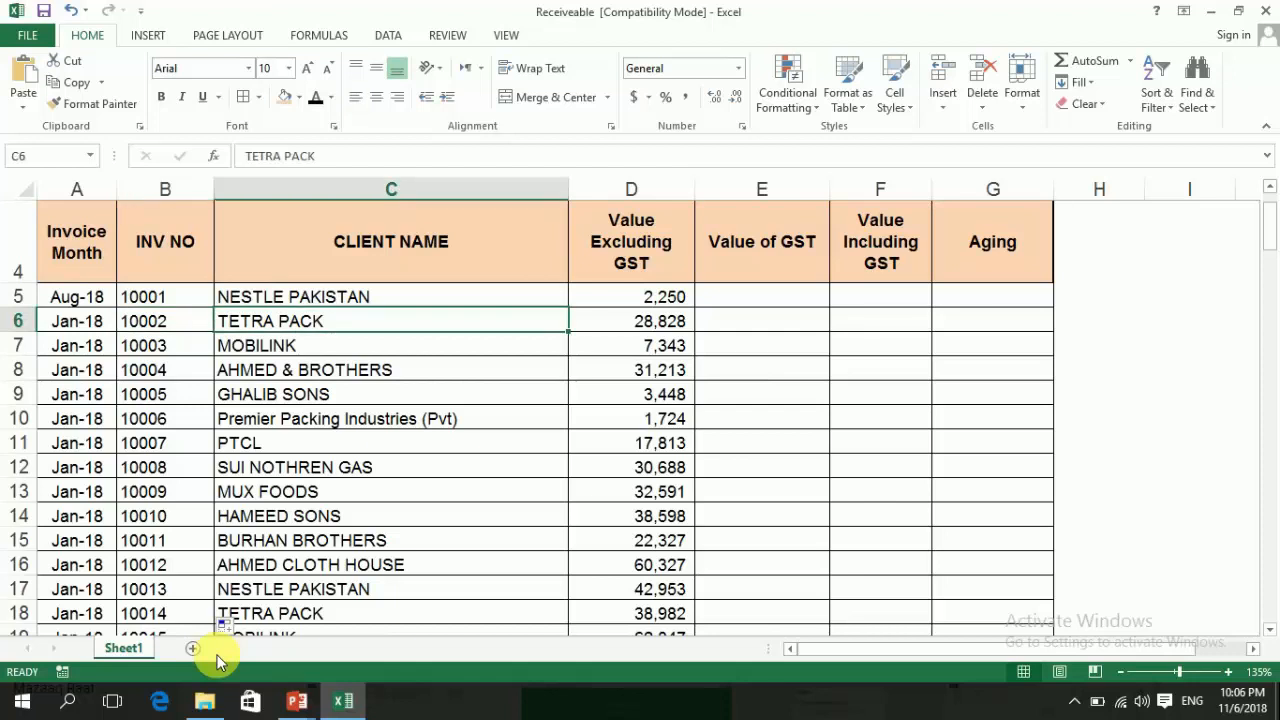
{"action": "key", "text": "Up"}
{"action": "key", "text": "Right"}
{"action": "key", "text": "Right"}
{"action": "key", "text": "Right"}
{"action": "key", "text": "Up"}
{"action": "key", "text": "Up"}
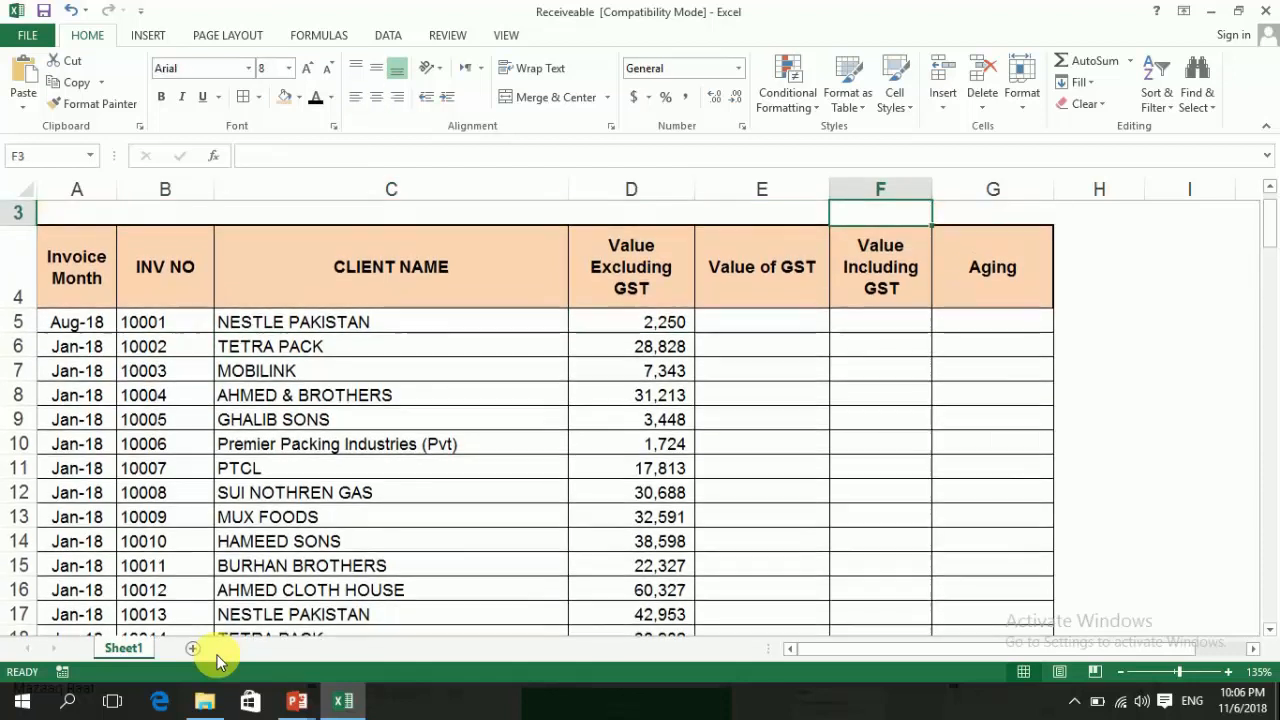
{"action": "key", "text": "Up"}
{"action": "key", "text": "Up"}
{"action": "key", "text": "Down"}
{"action": "key", "text": "Down"}
{"action": "key", "text": "Down"}
{"action": "key", "text": "Down"}
{"action": "key", "text": "Up"}
{"action": "key", "text": "Up"}
{"action": "key", "text": "Up"}
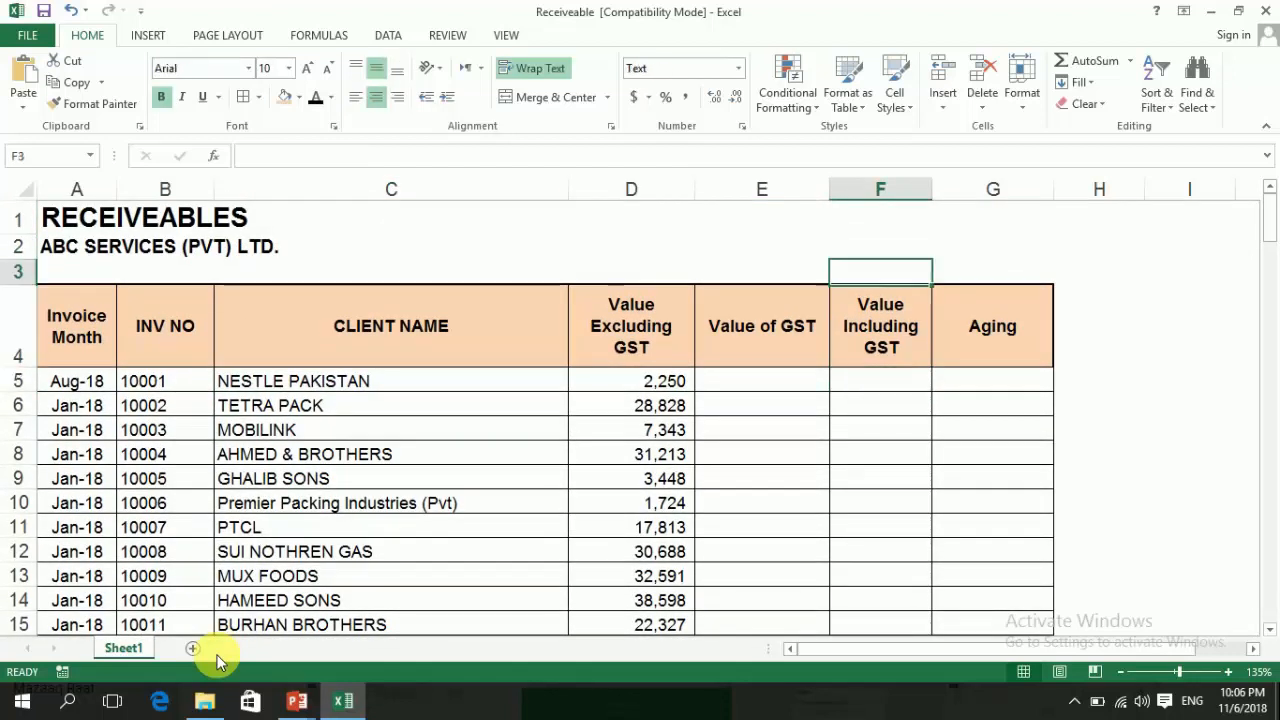
{"action": "key", "text": "Down"}
{"action": "key", "text": "Down"}
{"action": "key", "text": "Down"}
{"action": "key", "text": "Up"}
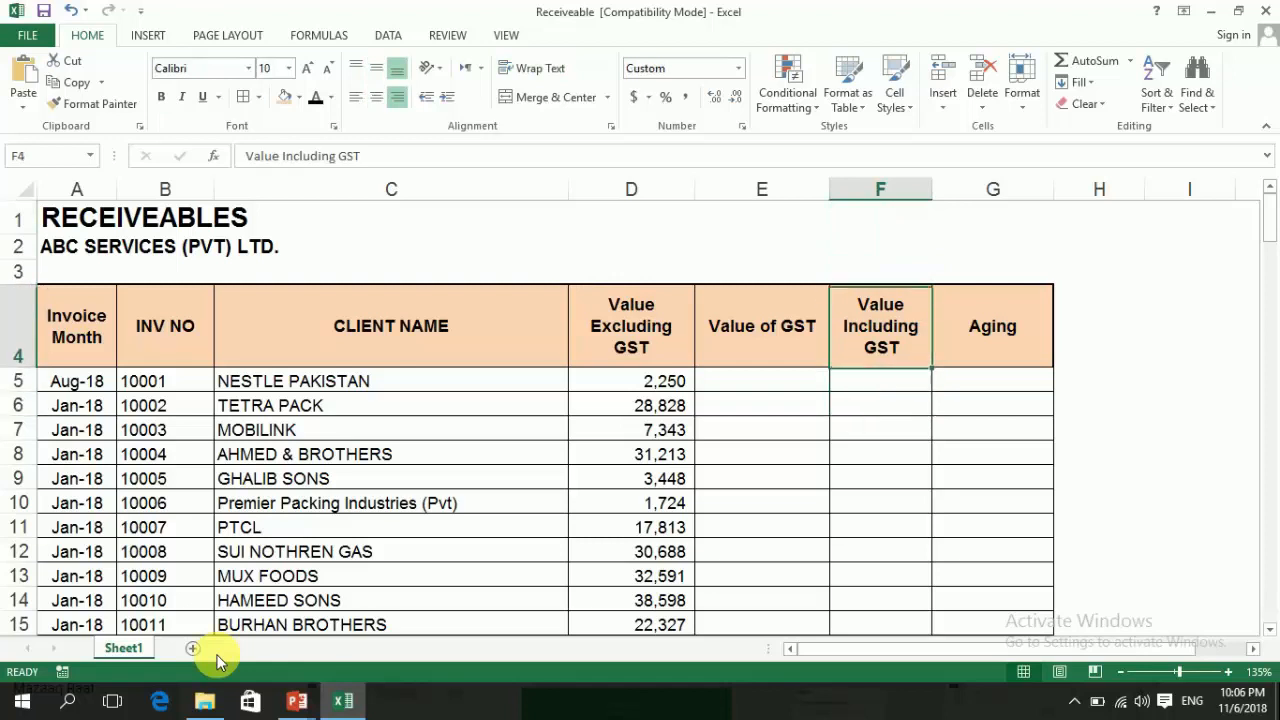
{"action": "key", "text": "Down"}
{"action": "key", "text": "Left"}
{"action": "key", "text": "Left"}
{"action": "key", "text": "Left"}
{"action": "key", "text": "Left"}
{"action": "key", "text": "Right"}
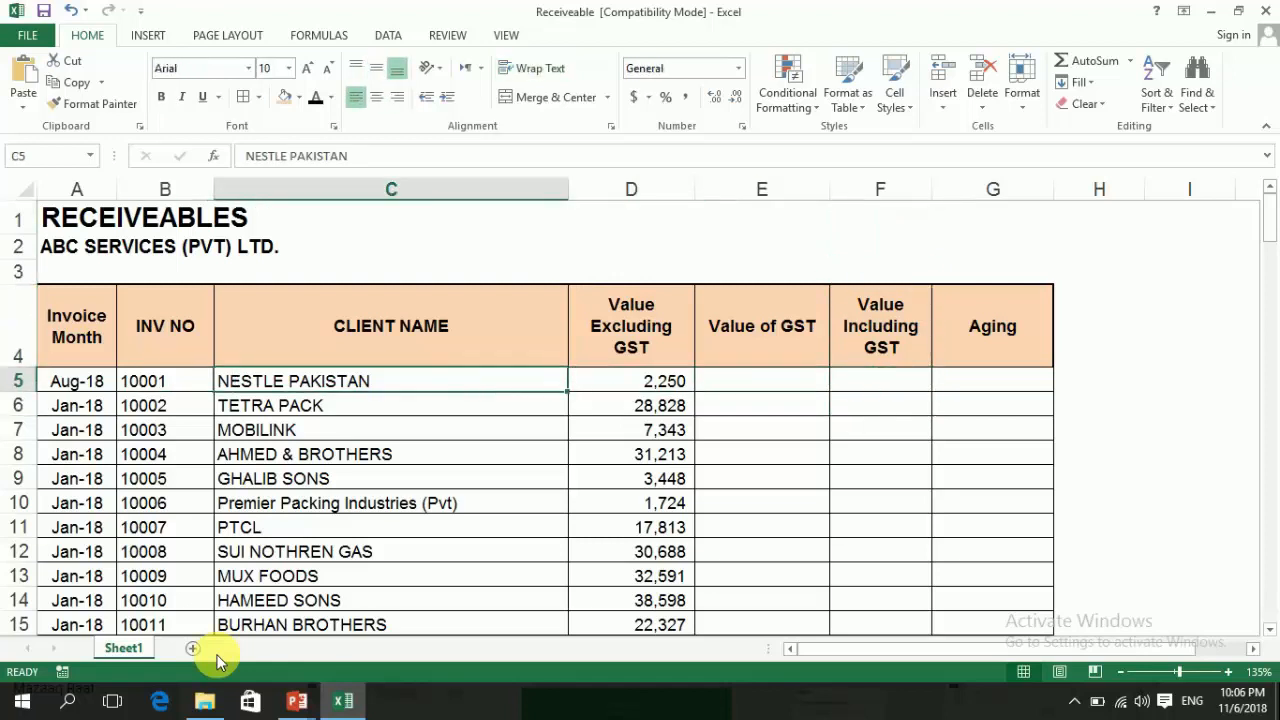
- Calculate the Value of GST for the first invoice in E5 with the formula =D5*16%
{"action": "key", "text": "Right"}
{"action": "key", "text": "Right"}
{"action": "key", "text": "Right"}
{"action": "key", "text": "Left"}
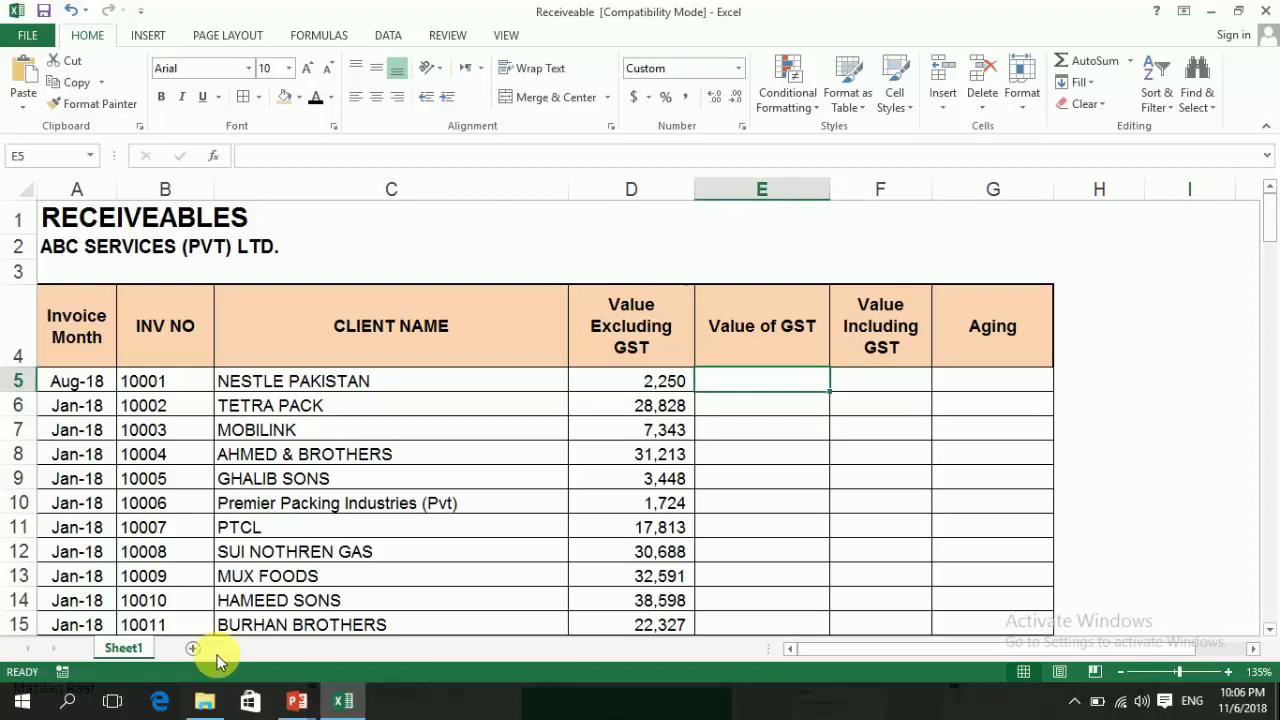
{"action": "type", "text": "="}
{"action": "key", "text": "Left"}
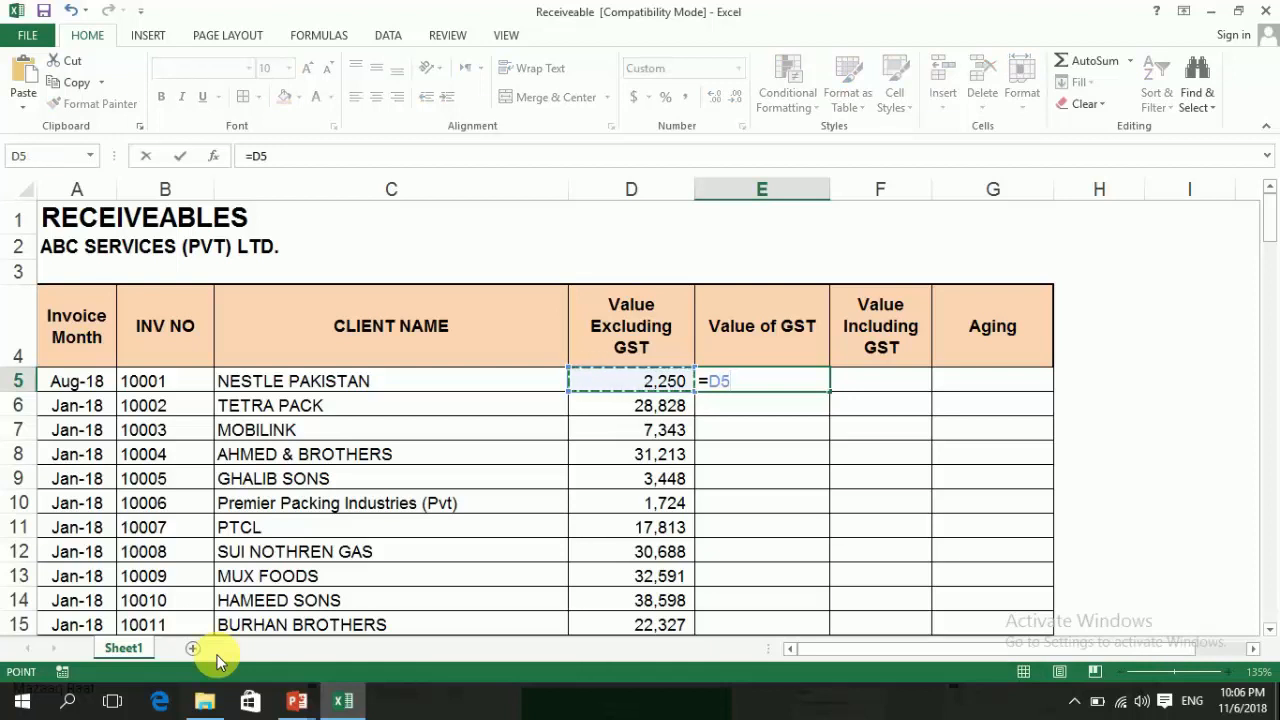
{"action": "type", "text": "*16"}
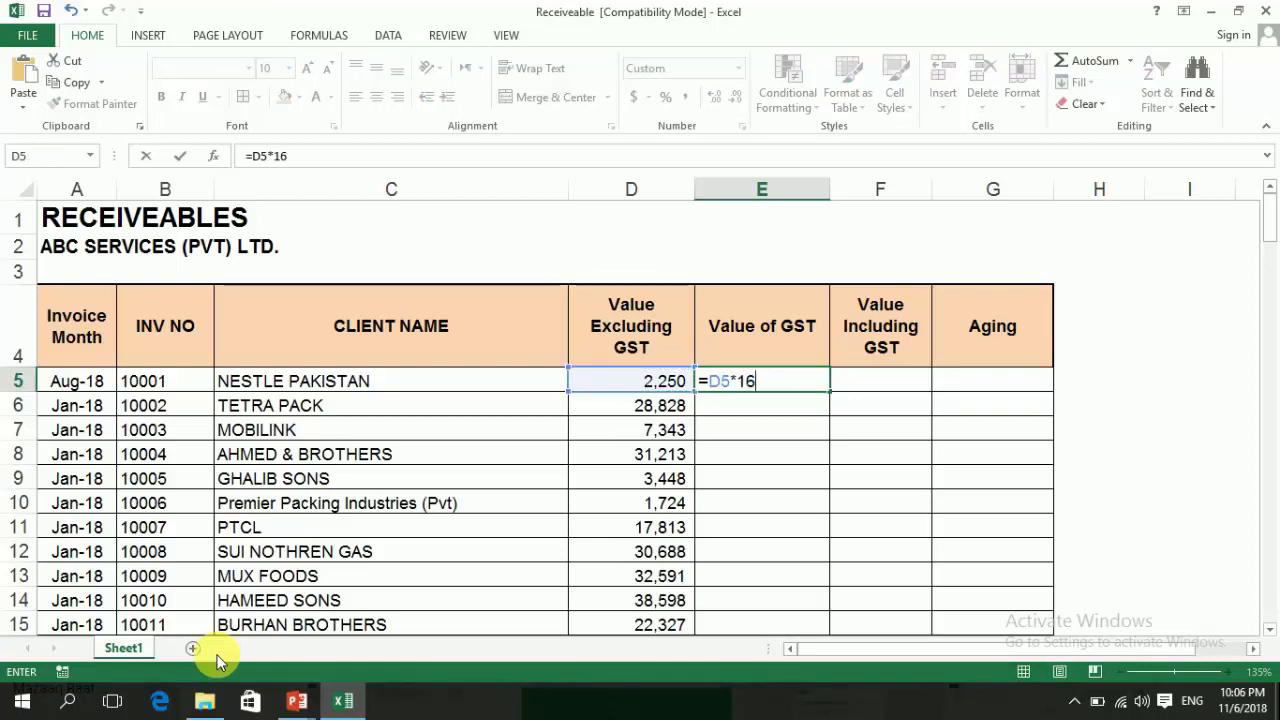
{"action": "type", "text": "%"}
{"action": "key", "text": "Return"}
{"action": "key", "text": "Up"}
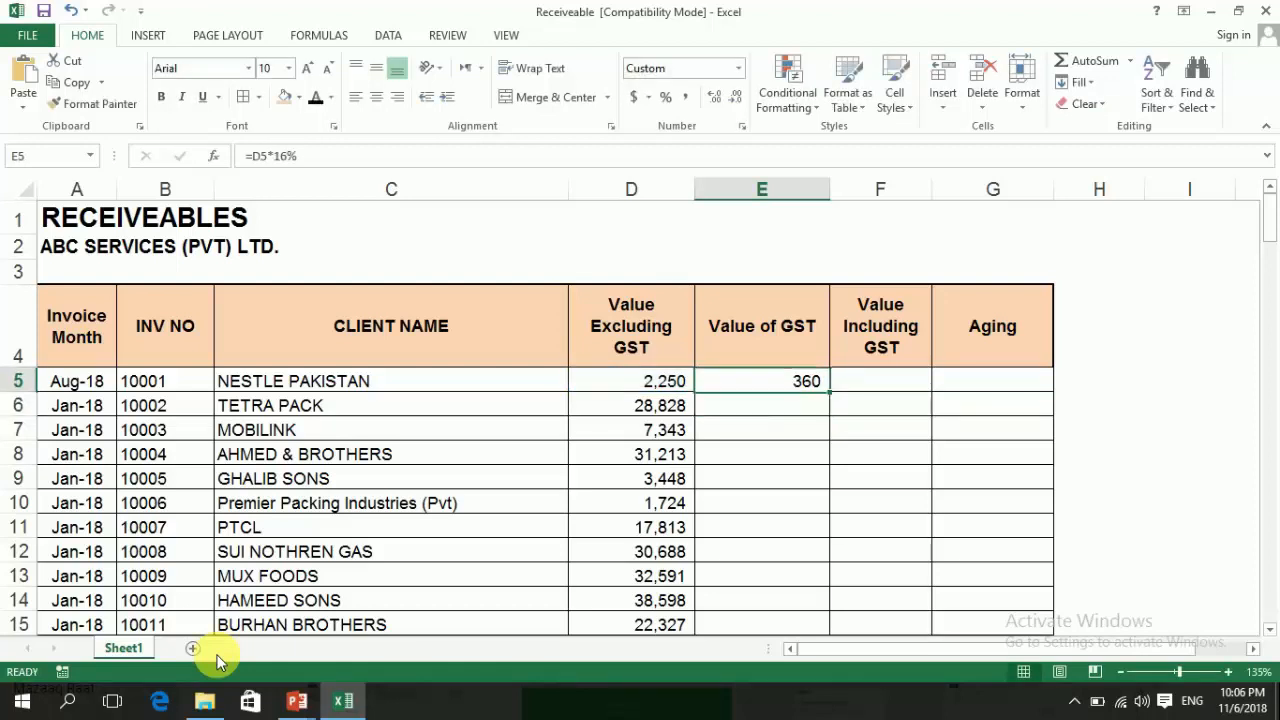
- Calculate the Value Including GST for the first invoice in F5 with the formula =E5+D5
{"action": "key", "text": "Right"}
{"action": "type", "text": "="}
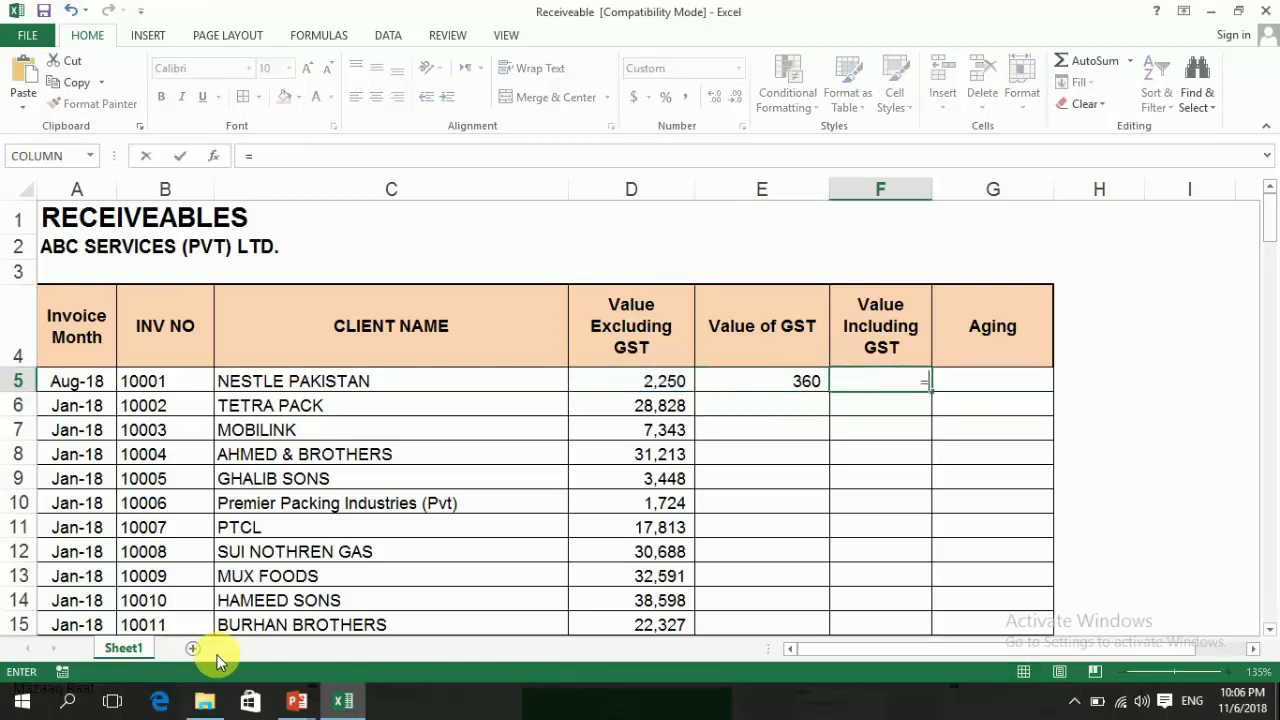
{"action": "key", "text": "Left"}
{"action": "type", "text": "+"}
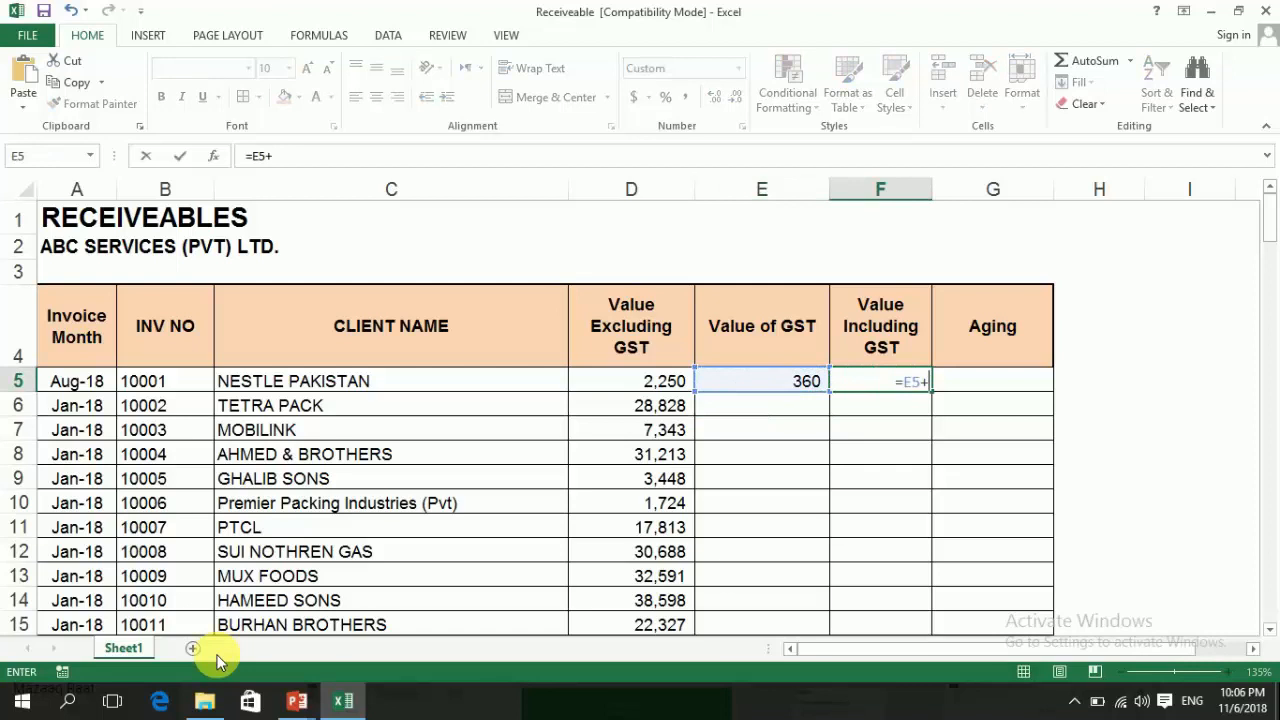
{"action": "key", "text": "Left"}
{"action": "key", "text": "Left"}
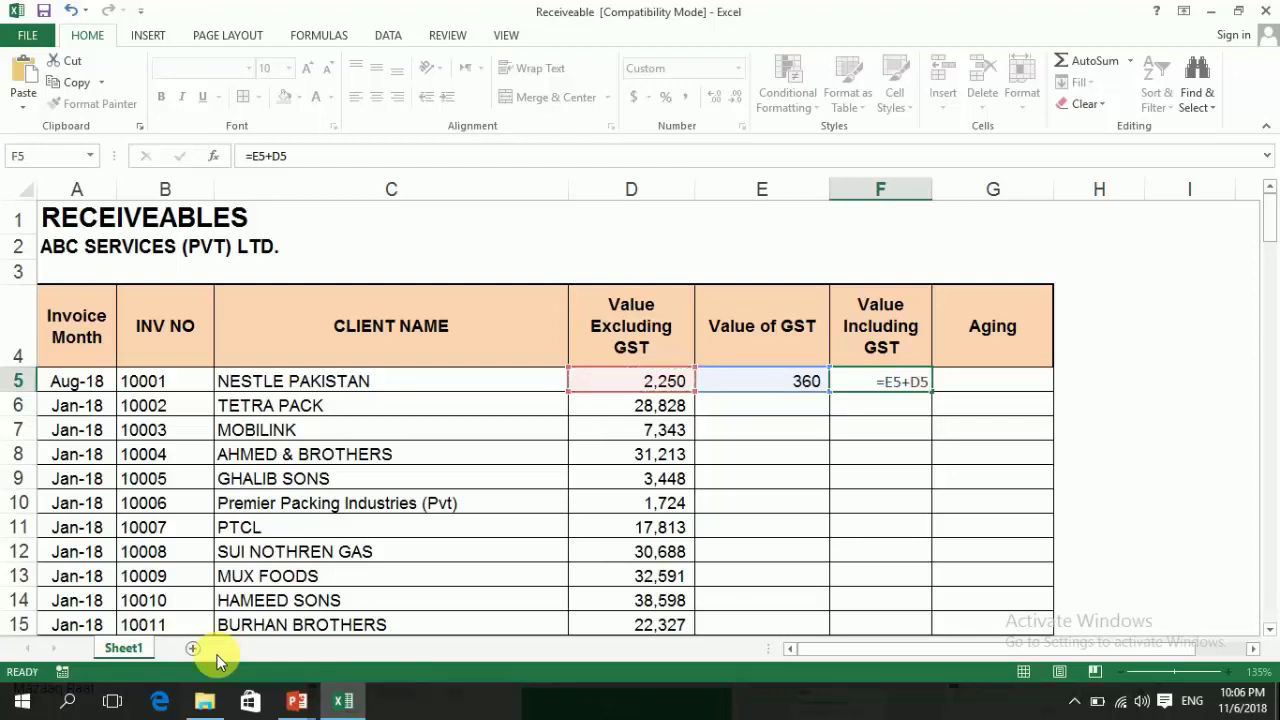
{"action": "key", "text": "Return"}
- Fill the two GST formulas from E5:F5 down through row 32
{"action": "left_click_drag", "start_coordinate": [770, 381], "coordinate": [880, 381]}
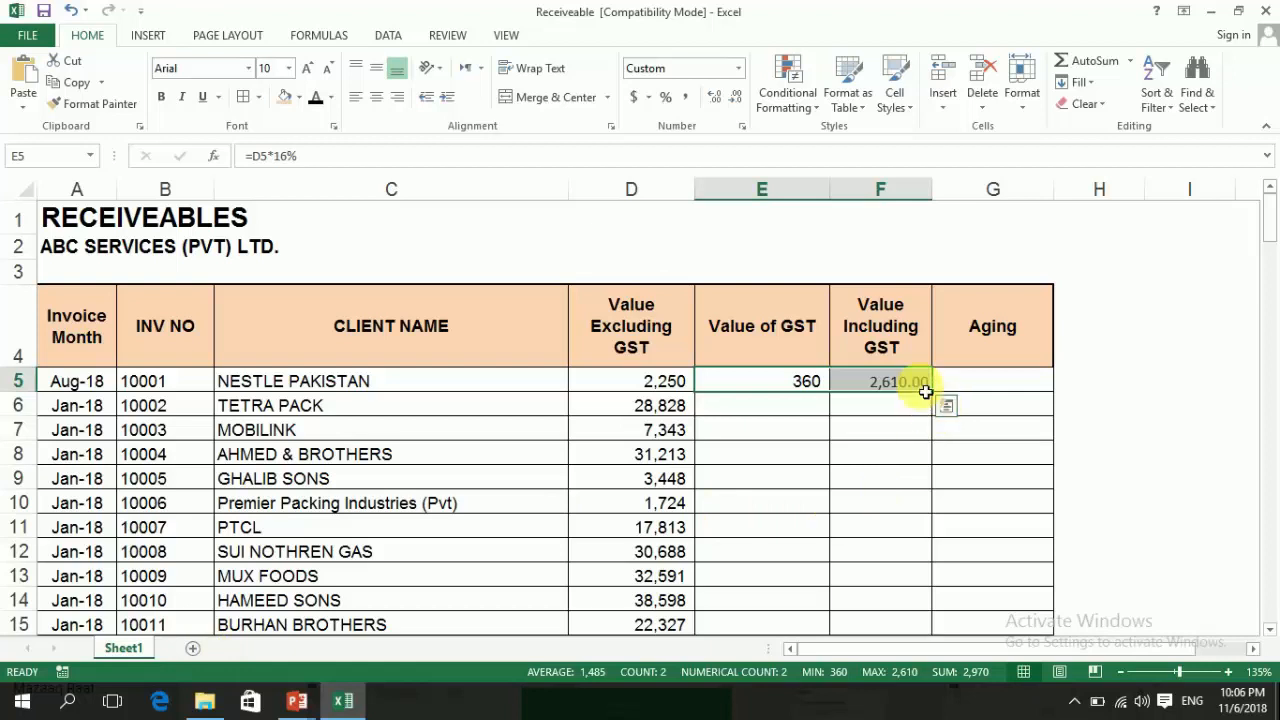
{"action": "left_click_drag", "start_coordinate": [938, 398], "coordinate": [940, 668]}
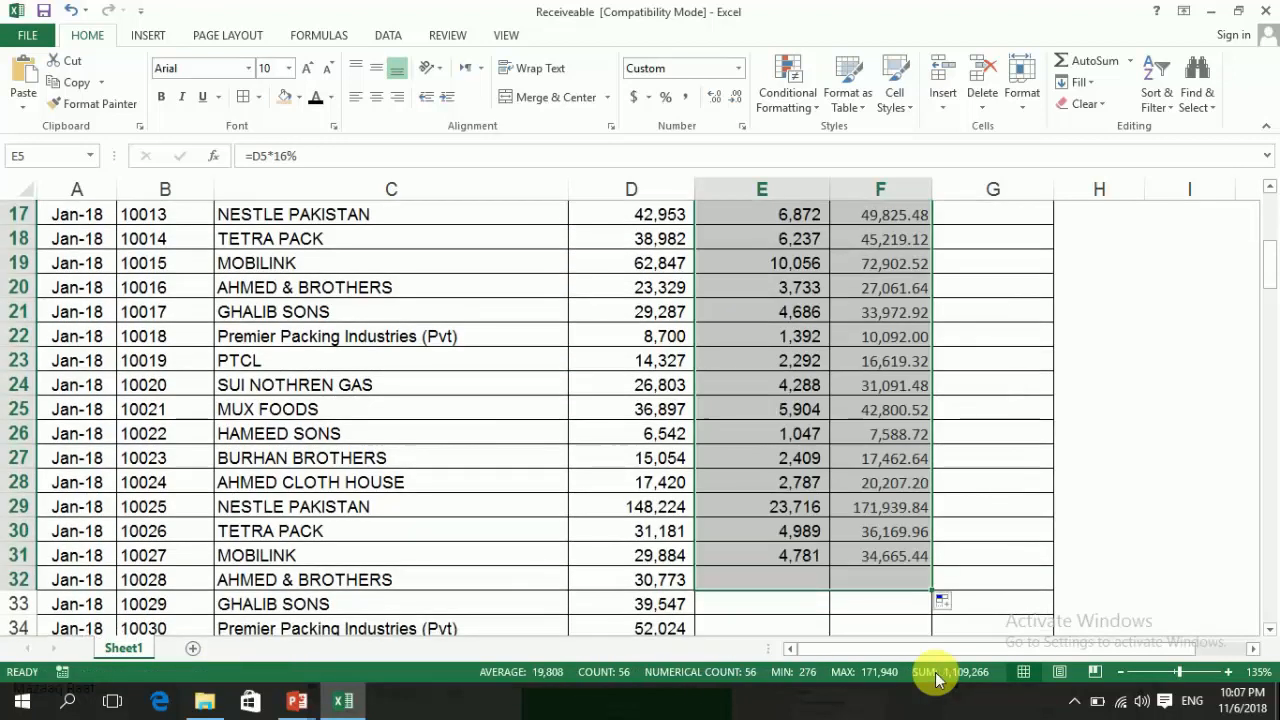
{"action": "key", "text": "shift+BackSpace"}
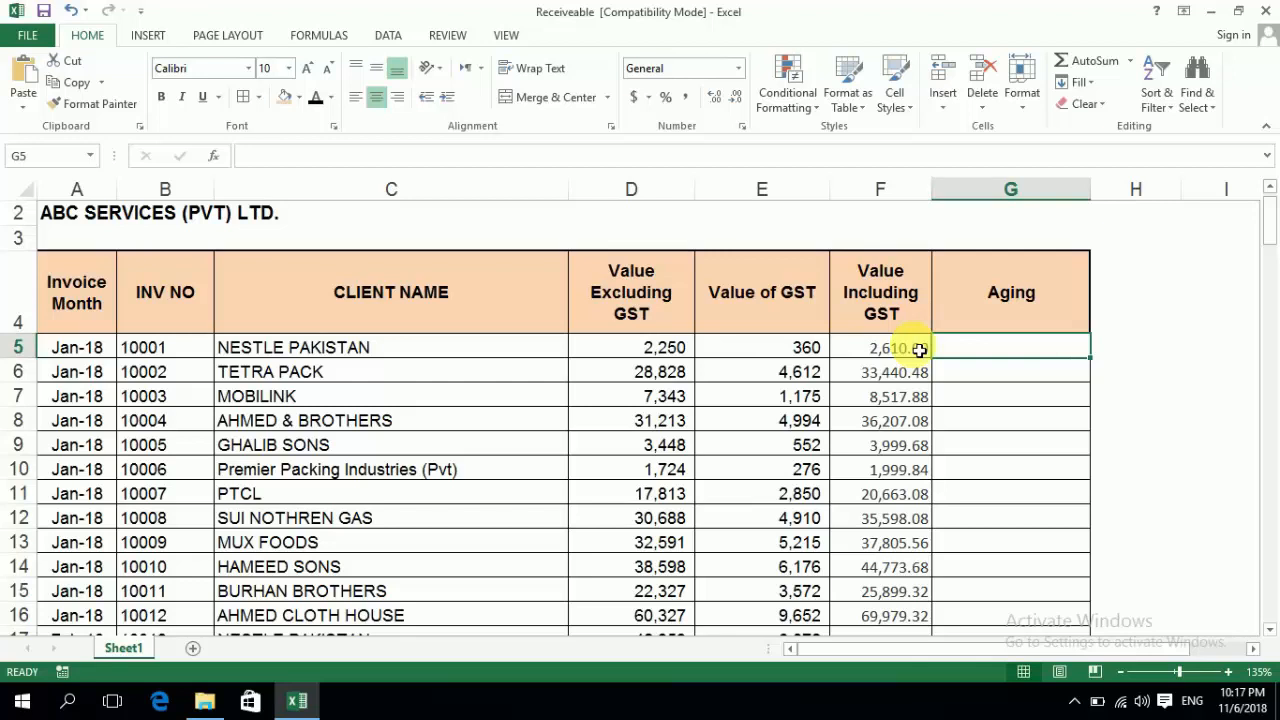
- Enter the function name datedif as a note in H5, beside the Aging column
{"action": "key", "text": "Right"}
{"action": "type", "text": "dated"}
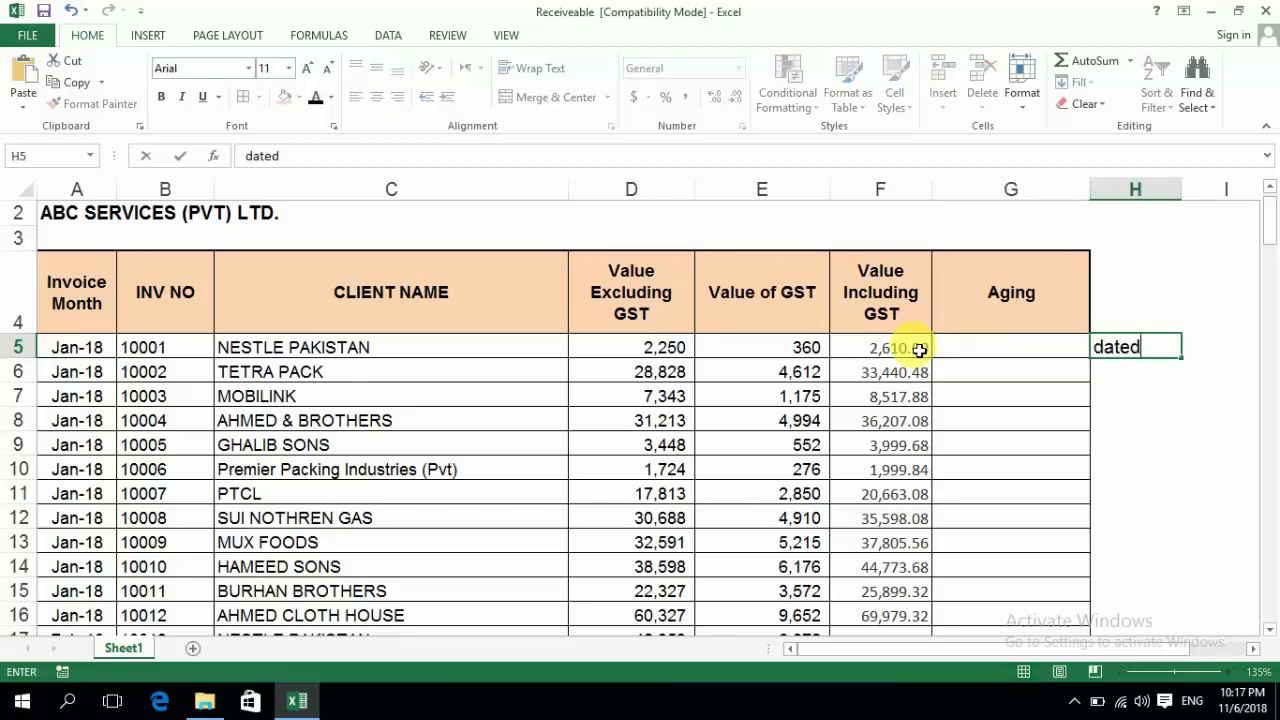
{"action": "type", "text": "if"}
{"action": "key", "text": "Right"}
{"action": "key", "text": "Left"}
{"action": "key", "text": "Left"}
{"action": "key", "text": "Left"}
{"action": "key", "text": "Left"}
{"action": "key", "text": "Left"}
{"action": "key", "text": "Left"}
{"action": "key", "text": "Left"}
{"action": "key", "text": "Left"}
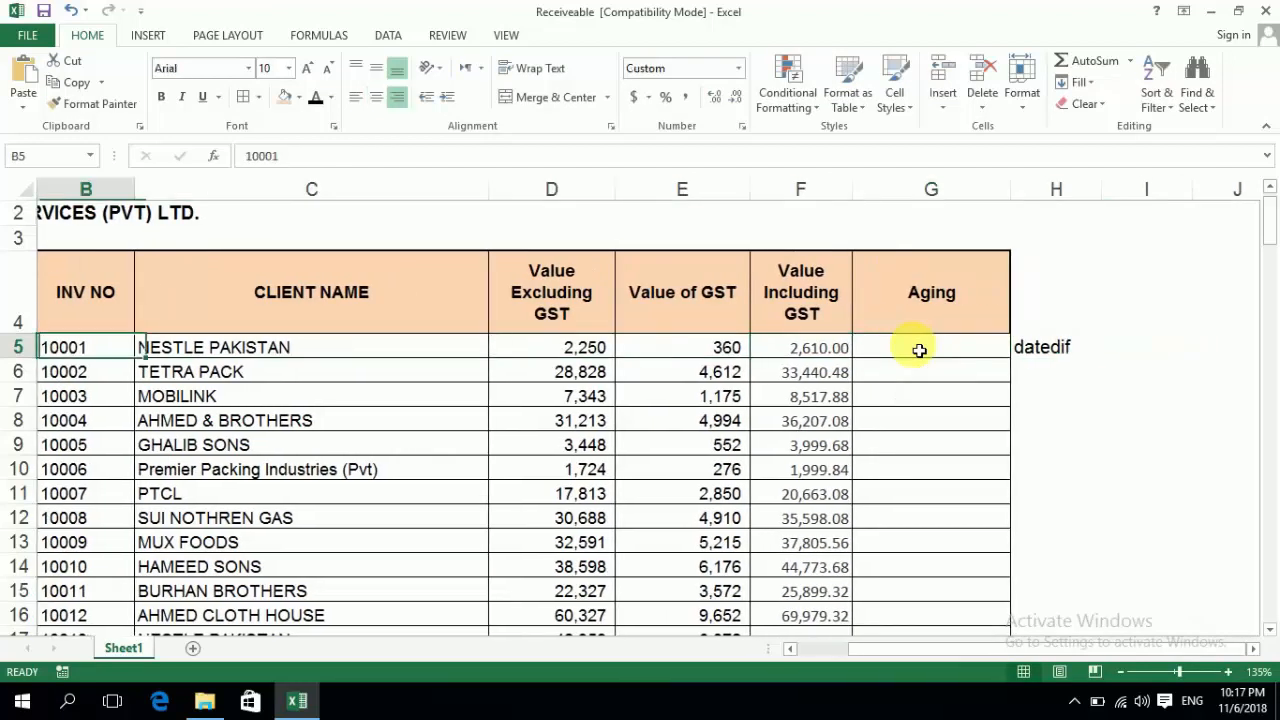
{"action": "key", "text": "Right"}
{"action": "key", "text": "Right"}
{"action": "key", "text": "Right"}
{"action": "key", "text": "Left"}
{"action": "key", "text": "Left"}
{"action": "key", "text": "Left"}
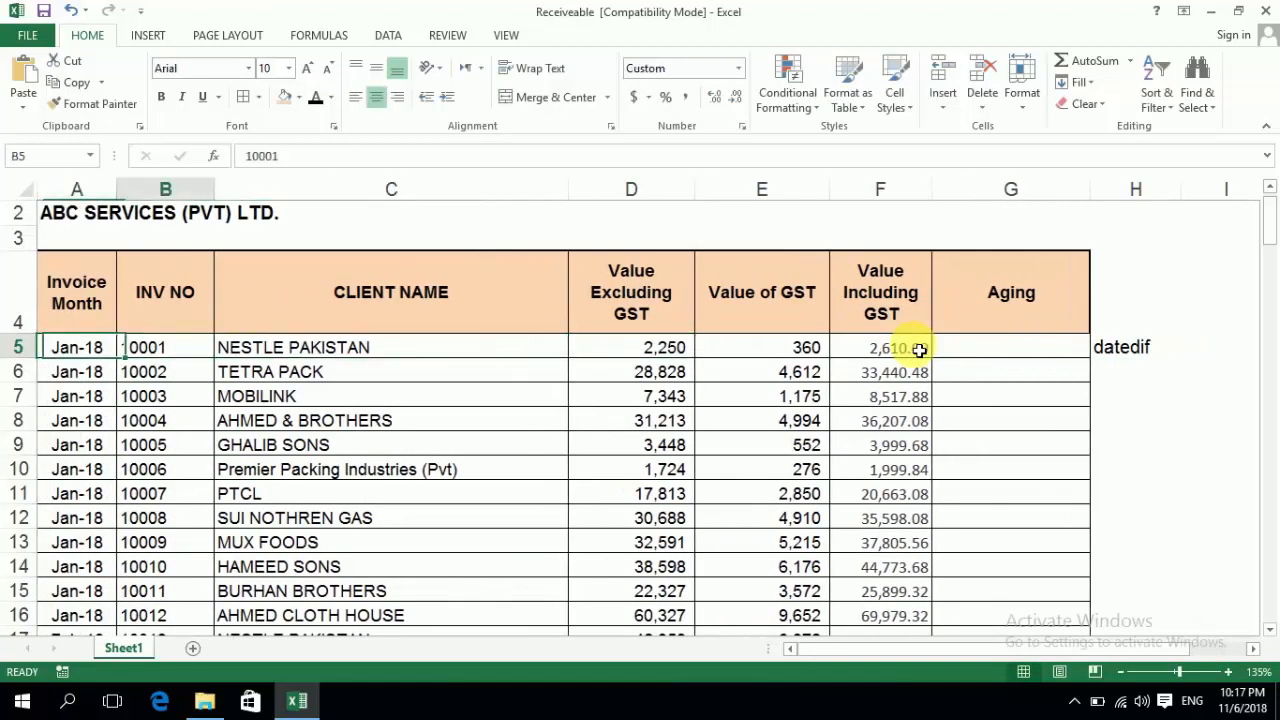
- Narrow the CLIENT NAME column so that it still fits the longest client name, and select G5
{"action": "key", "text": "Right"}
{"action": "key", "text": "Right"}
{"action": "key", "text": "Right"}
{"action": "key", "text": "Right"}
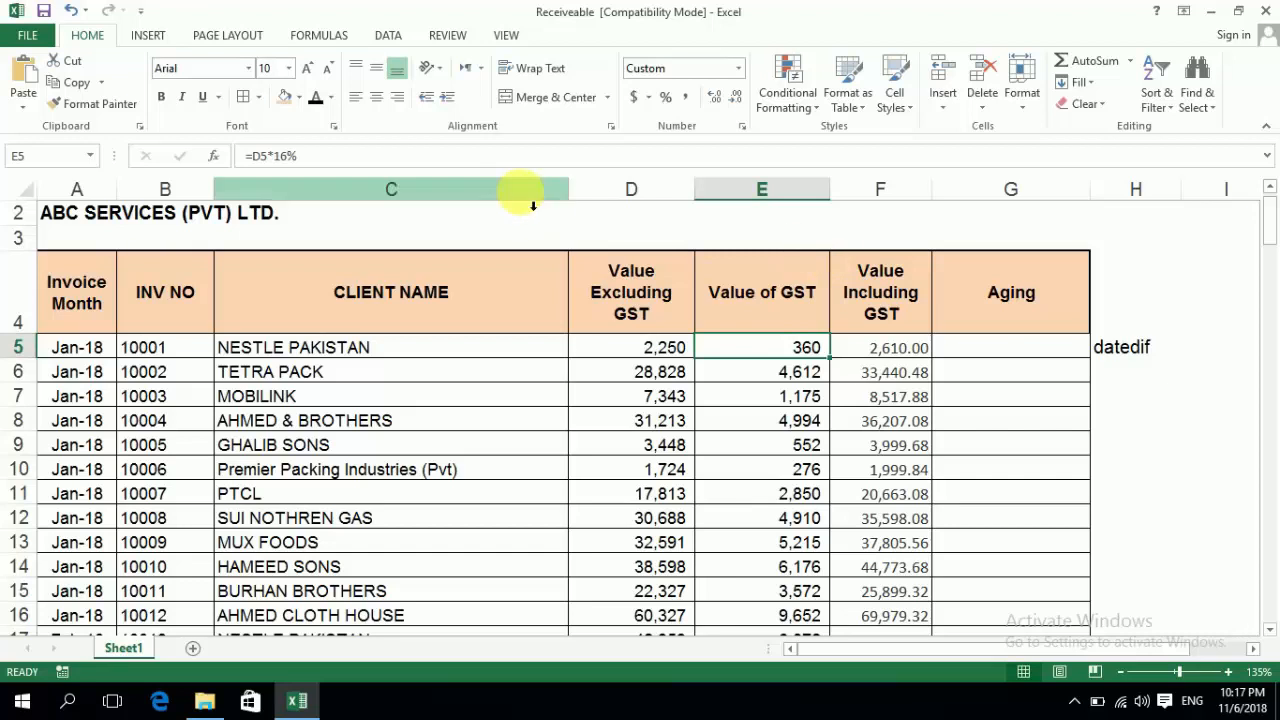
{"action": "left_click_drag", "start_coordinate": [573, 194], "coordinate": [501, 190]}
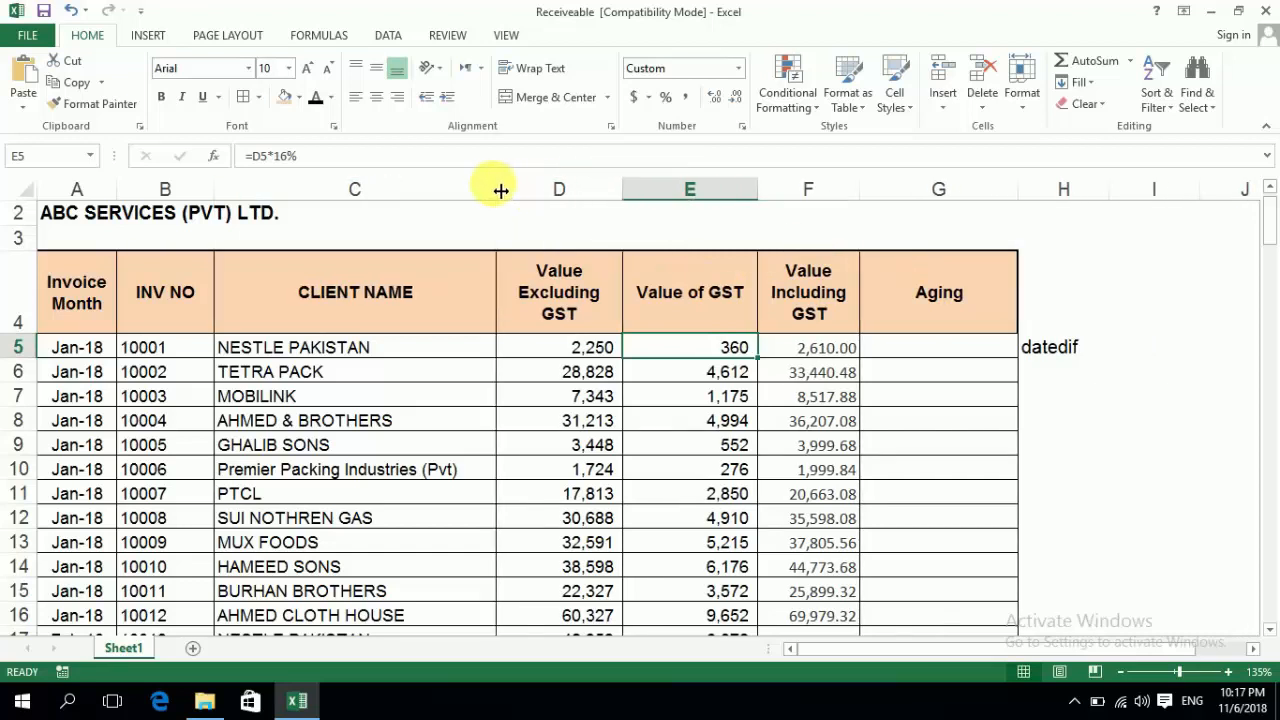
{"action": "left_click", "coordinate": [939, 354]}
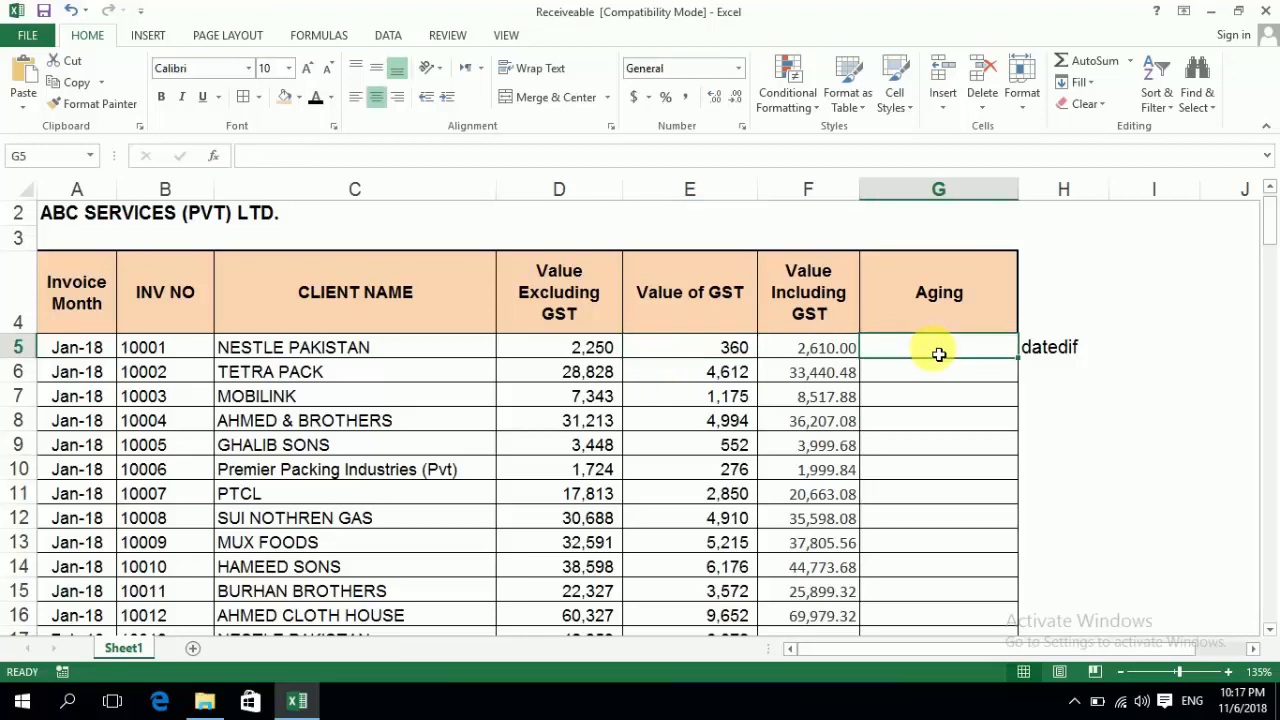
{"action": "key", "text": "Right"}
{"action": "key", "text": "Down"}
{"action": "key", "text": "Right"}
{"action": "key", "text": "Left"}
{"action": "key", "text": "Down"}
{"action": "key", "text": "Up"}
{"action": "key", "text": "Up"}
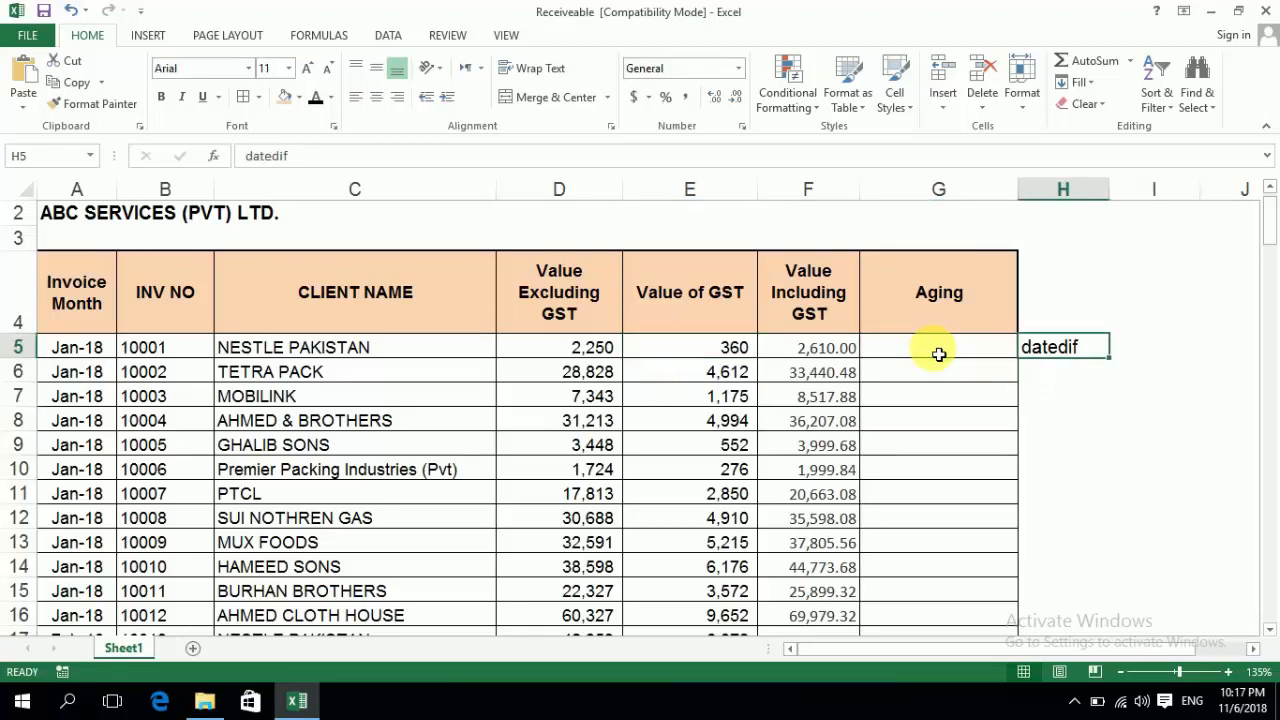
{"action": "key", "text": "Up"}
{"action": "key", "text": "Down"}
- Enter the function names if in I5 and today() in J5 as notes
{"action": "key", "text": "Right"}
{"action": "type", "text": "if"}
{"action": "key", "text": "Right"}
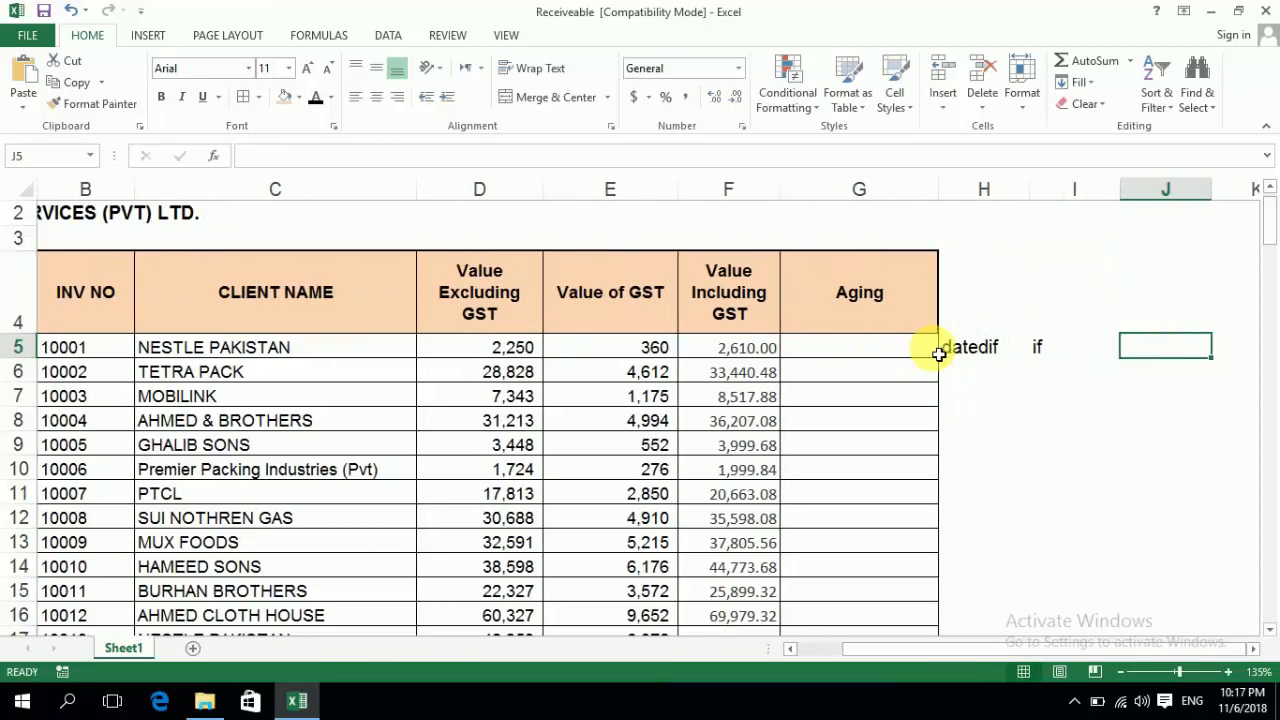
{"action": "type", "text": "tod"}
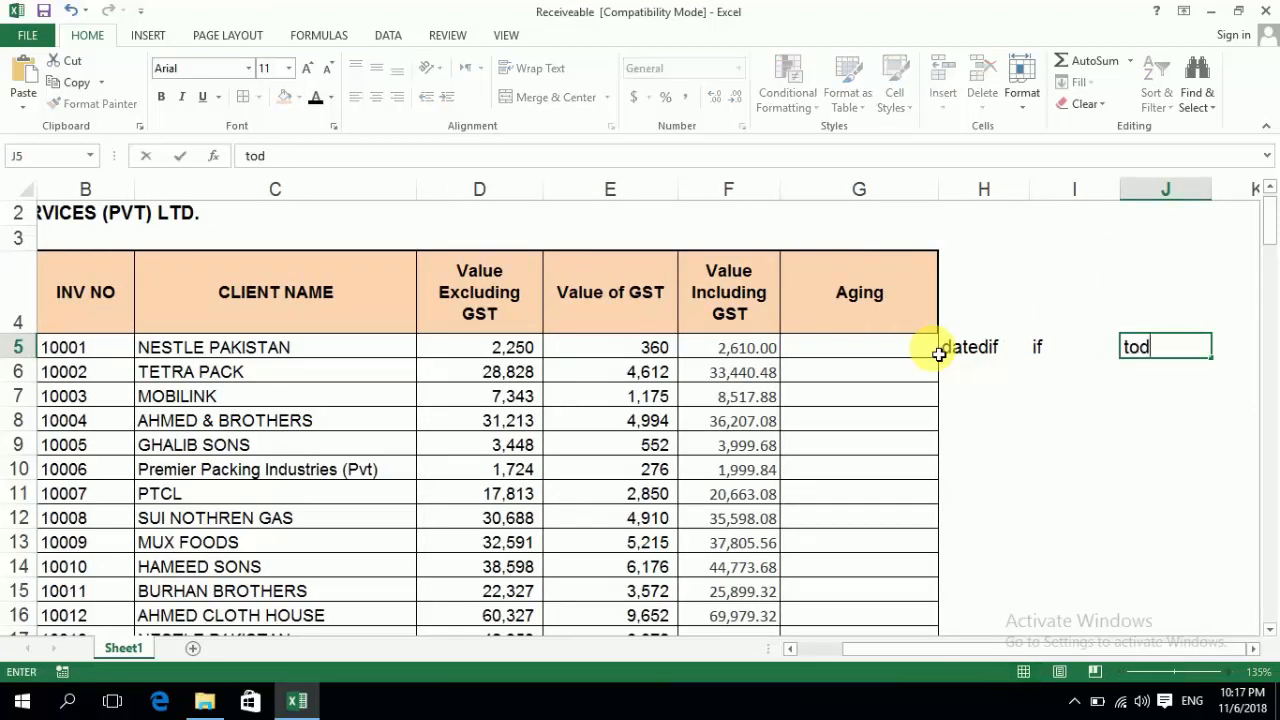
{"action": "type", "text": "ay()"}
{"action": "key", "text": "Return"}
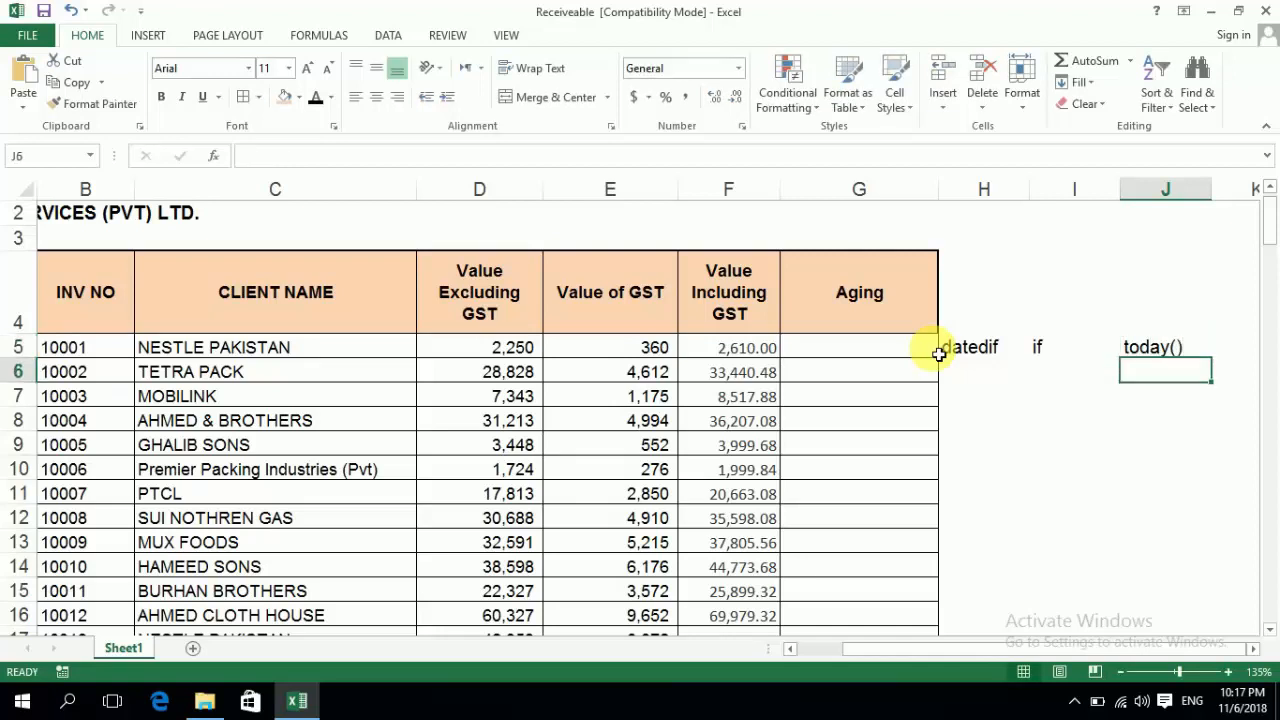
{"action": "key", "text": "Left"}
{"action": "key", "text": "Left"}
{"action": "key", "text": "Up"}
{"action": "key", "text": "Left"}
{"action": "key", "text": "Right"}
{"action": "key", "text": "Right"}
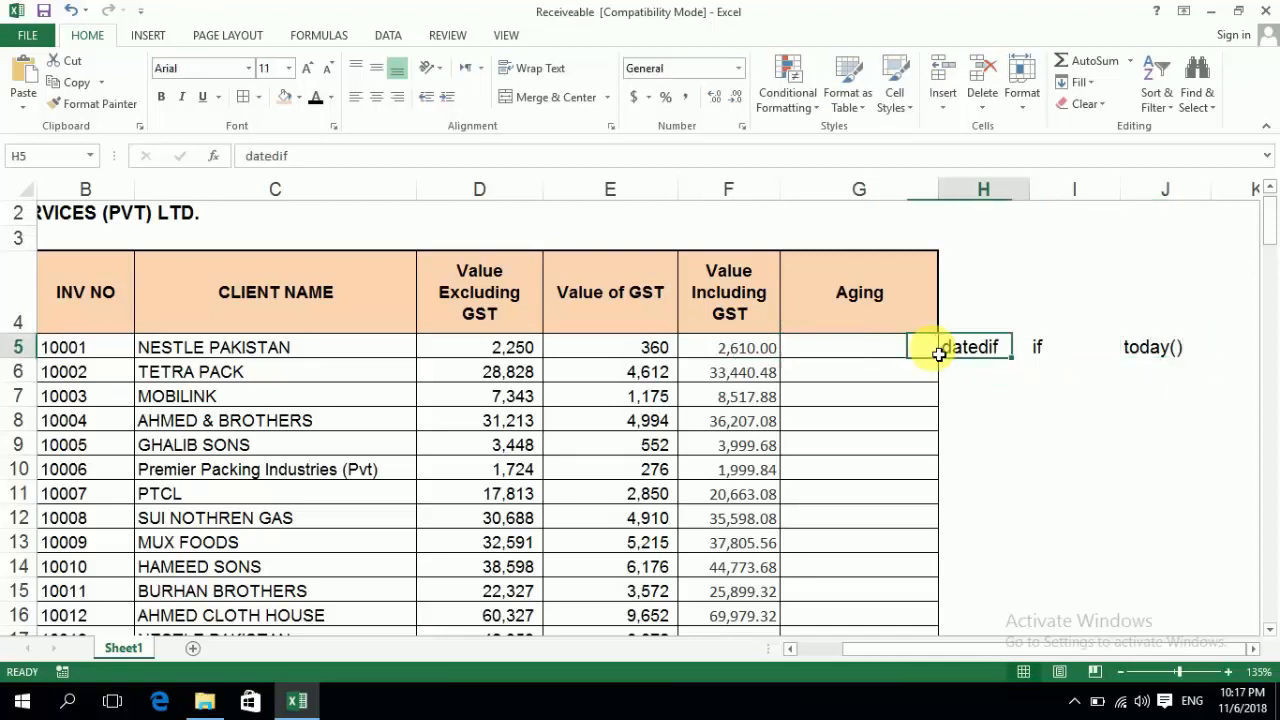
- Look over row 5 from the function notes beside the Aging column back to the invoice month in A5
{"action": "key", "text": "Left"}
{"action": "key", "text": "Left"}
{"action": "key", "text": "Left"}
{"action": "key", "text": "Left"}
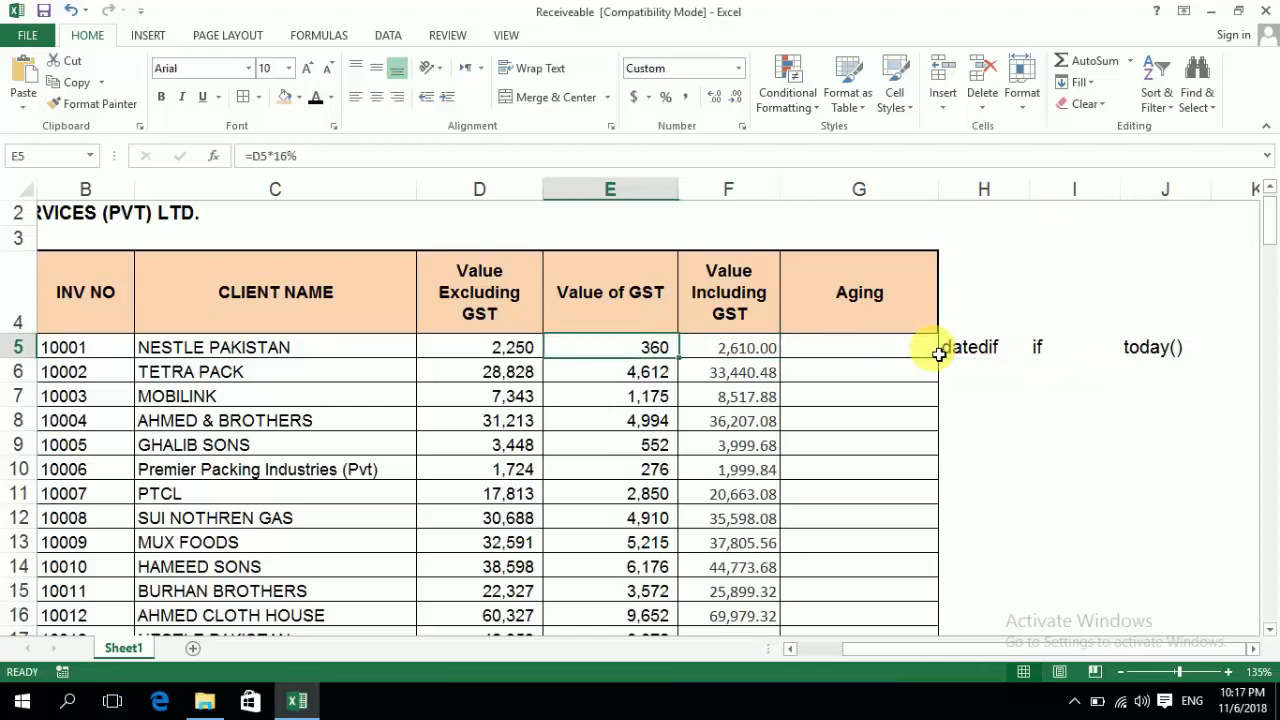
{"action": "key", "text": "Right"}
{"action": "key", "text": "Right"}
{"action": "key", "text": "Right"}
{"action": "key", "text": "Left"}
{"action": "key", "text": "Left"}
{"action": "key", "text": "Left"}
{"action": "key", "text": "Left"}
{"action": "key", "text": "Left"}
{"action": "key", "text": "Left"}
{"action": "key", "text": "Left"}
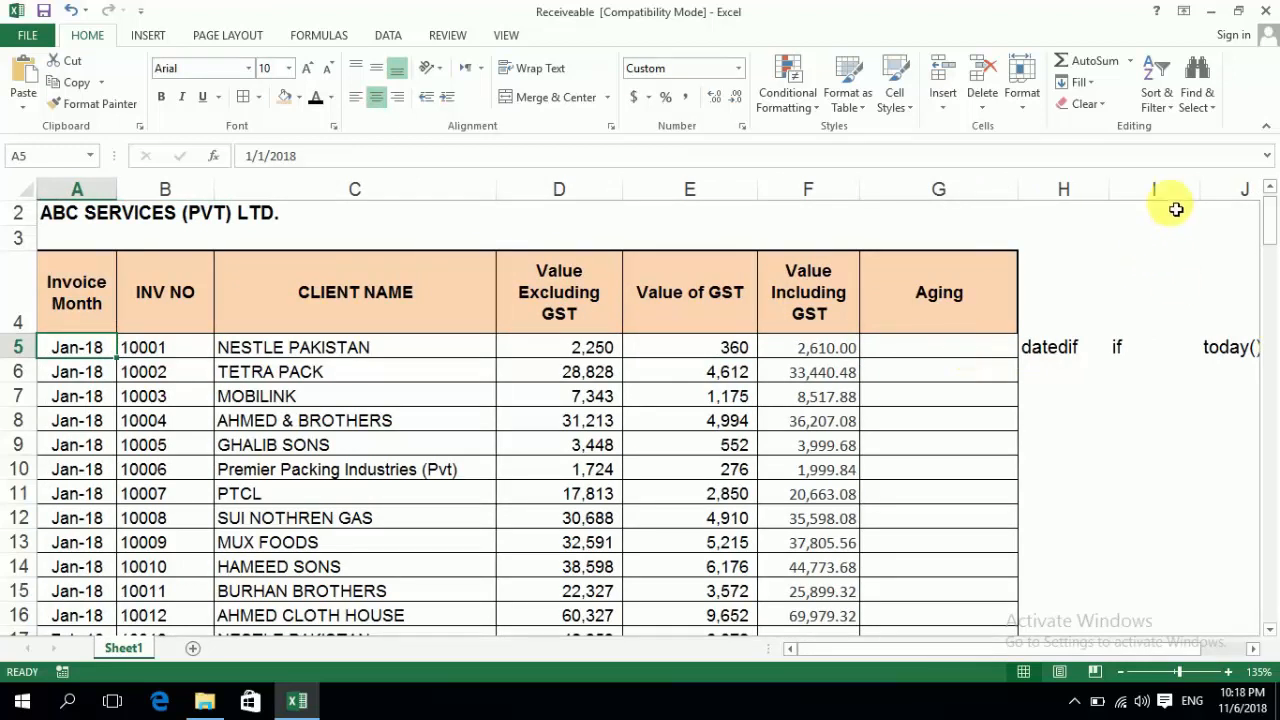
- Narrow column I so that the today() note in J5 fits in view, and check the first invoice months in column A
{"action": "left_click_drag", "start_coordinate": [1207, 203], "coordinate": [1159, 202]}
{"action": "key", "text": "Down"}
{"action": "key", "text": "Down"}
{"action": "key", "text": "Down"}
{"action": "key", "text": "Down"}
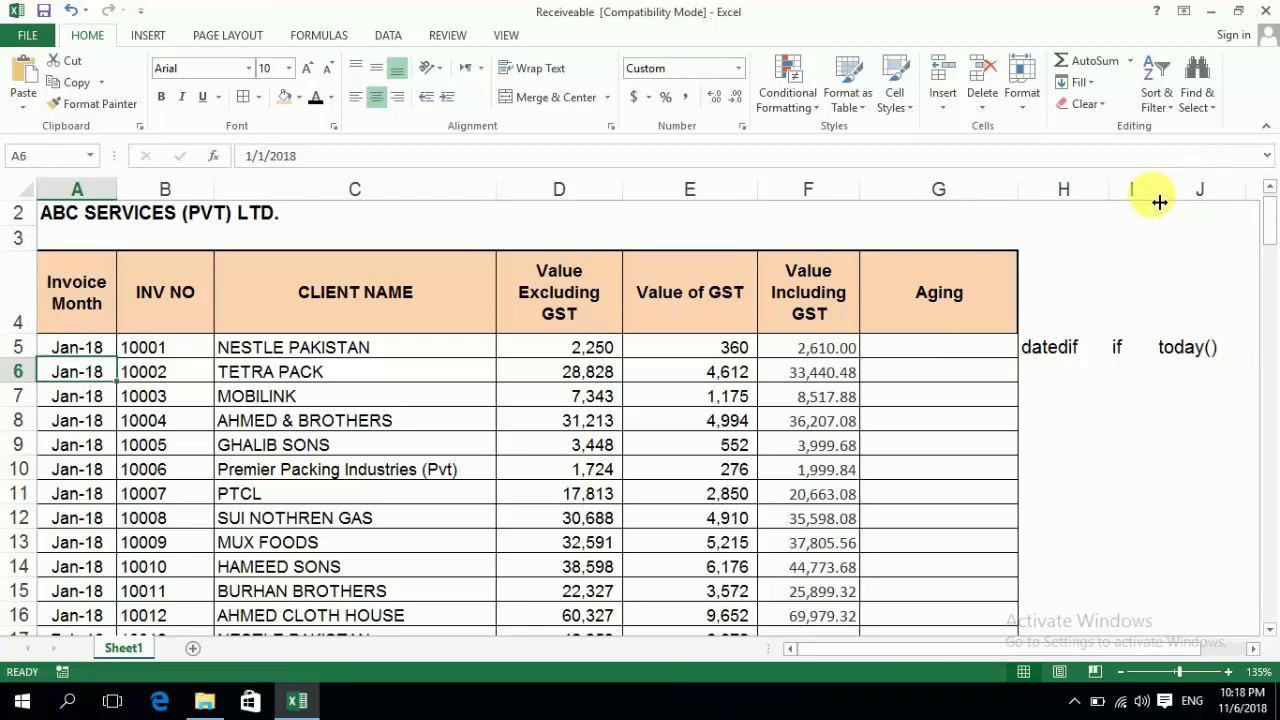
{"action": "key", "text": "Up"}
{"action": "key", "text": "Up"}
{"action": "key", "text": "Up"}
{"action": "key", "text": "Up"}
- Start a DATEDIF formula in G5, the first Aging cell, with the invoice month in A5 as the start date
{"action": "key", "text": "Right"}
{"action": "key", "text": "Right"}
{"action": "key", "text": "Right"}
{"action": "key", "text": "Right"}
{"action": "key", "text": "Right"}
{"action": "key", "text": "Right"}
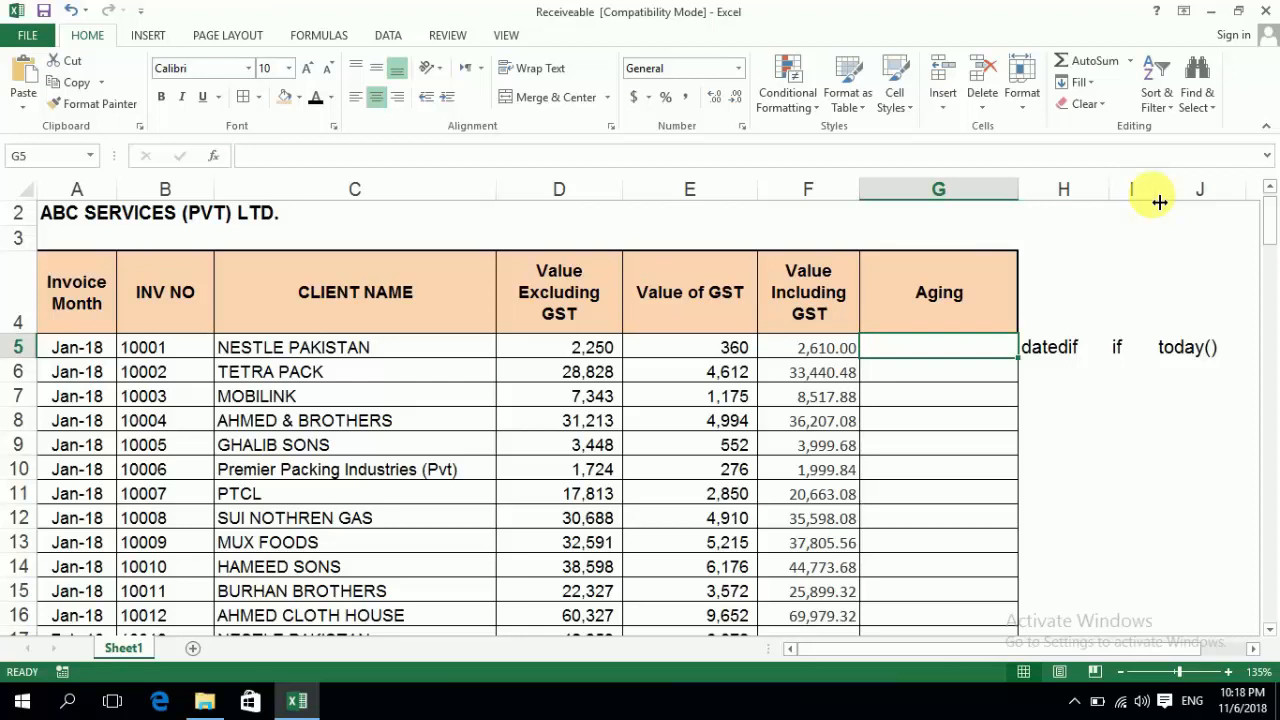
{"action": "type", "text": "=dat"}
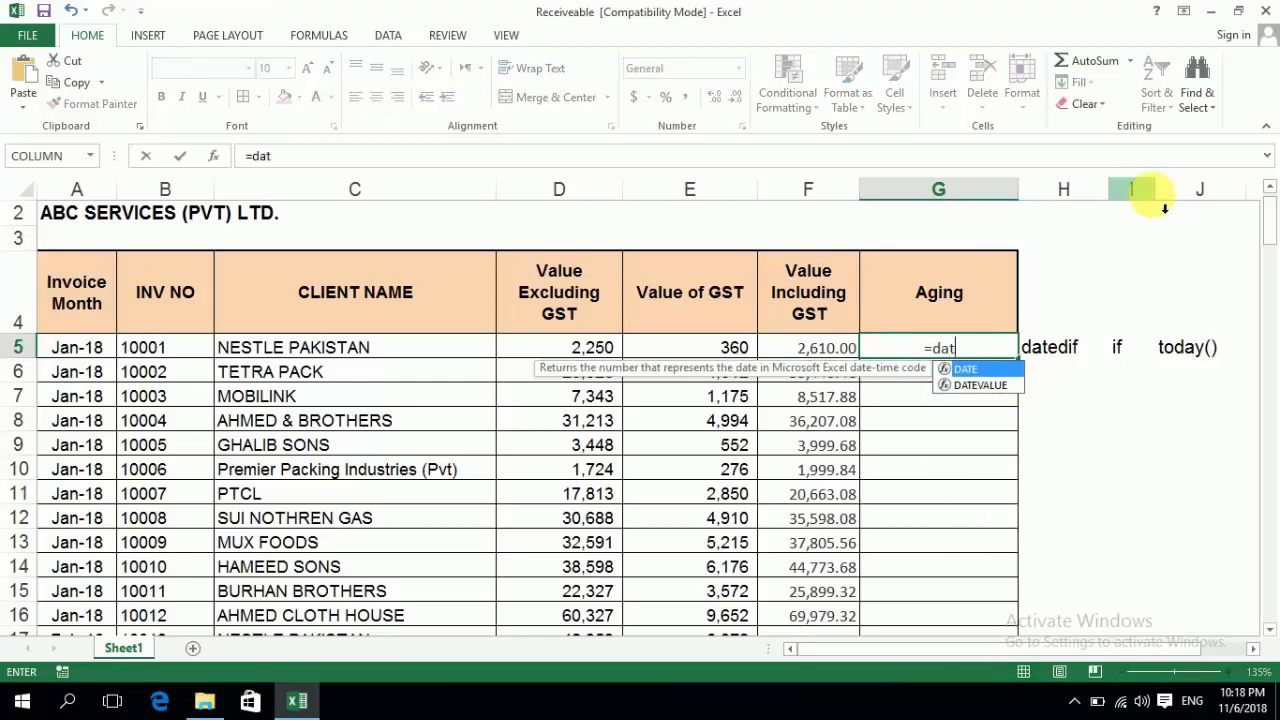
{"action": "type", "text": "edif"}
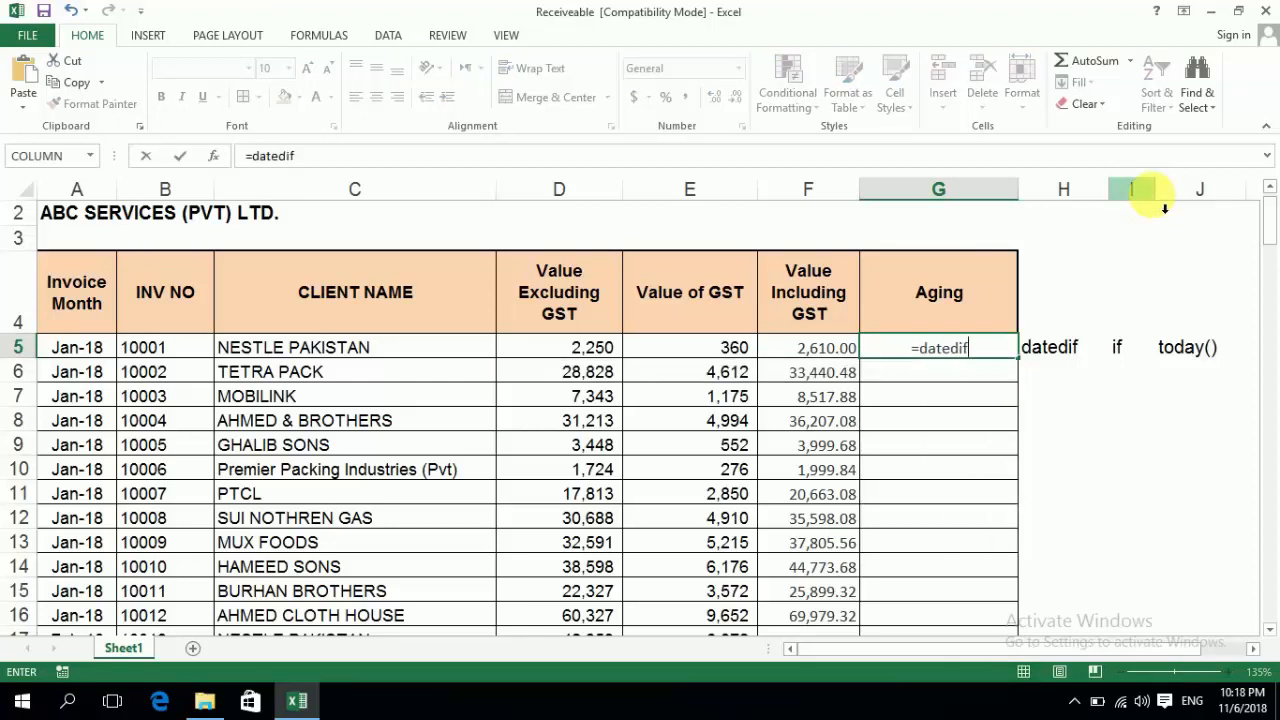
{"action": "type", "text": "("}
{"action": "key", "text": "Left"}
{"action": "key", "text": "Left"}
{"action": "key", "text": "Left"}
{"action": "key", "text": "Left"}
{"action": "key", "text": "Left"}
{"action": "key", "text": "Left"}
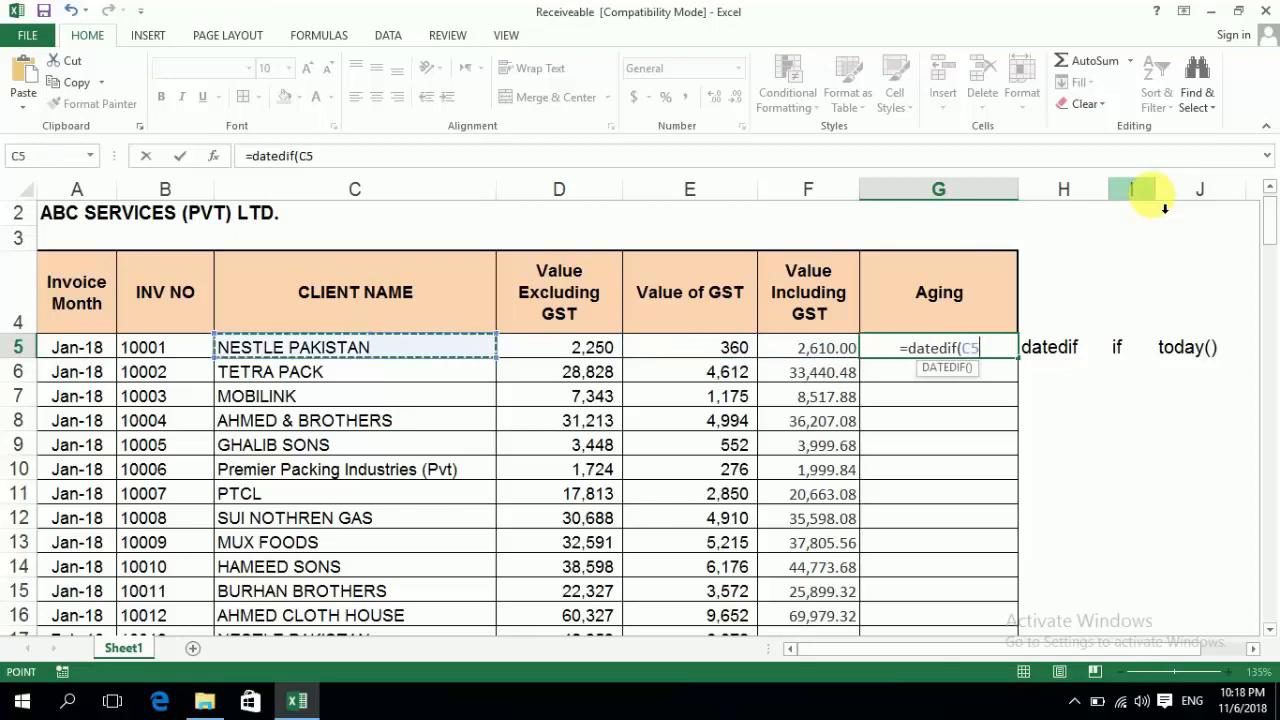
{"action": "type", "text": ","}
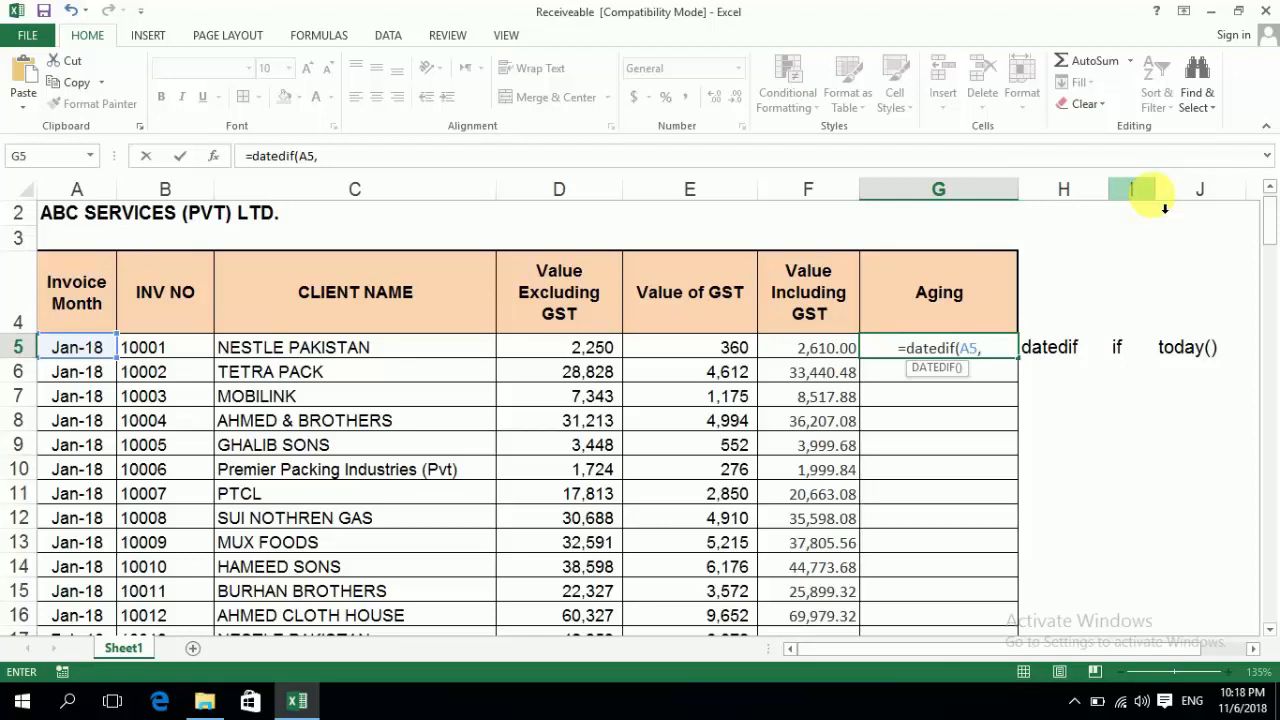
- Complete the DATEDIF formula in G5 with today() as the end date and "d" as the unit
{"action": "type", "text": "to"}
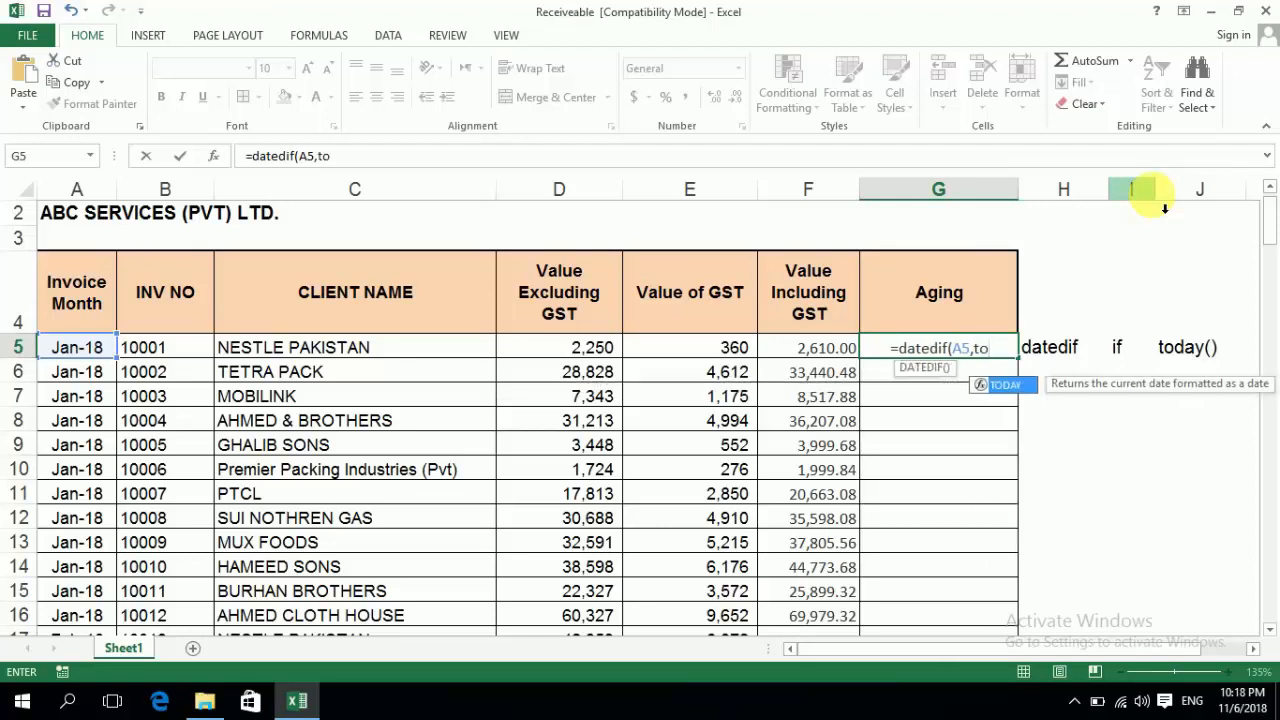
{"action": "type", "text": "day()"}
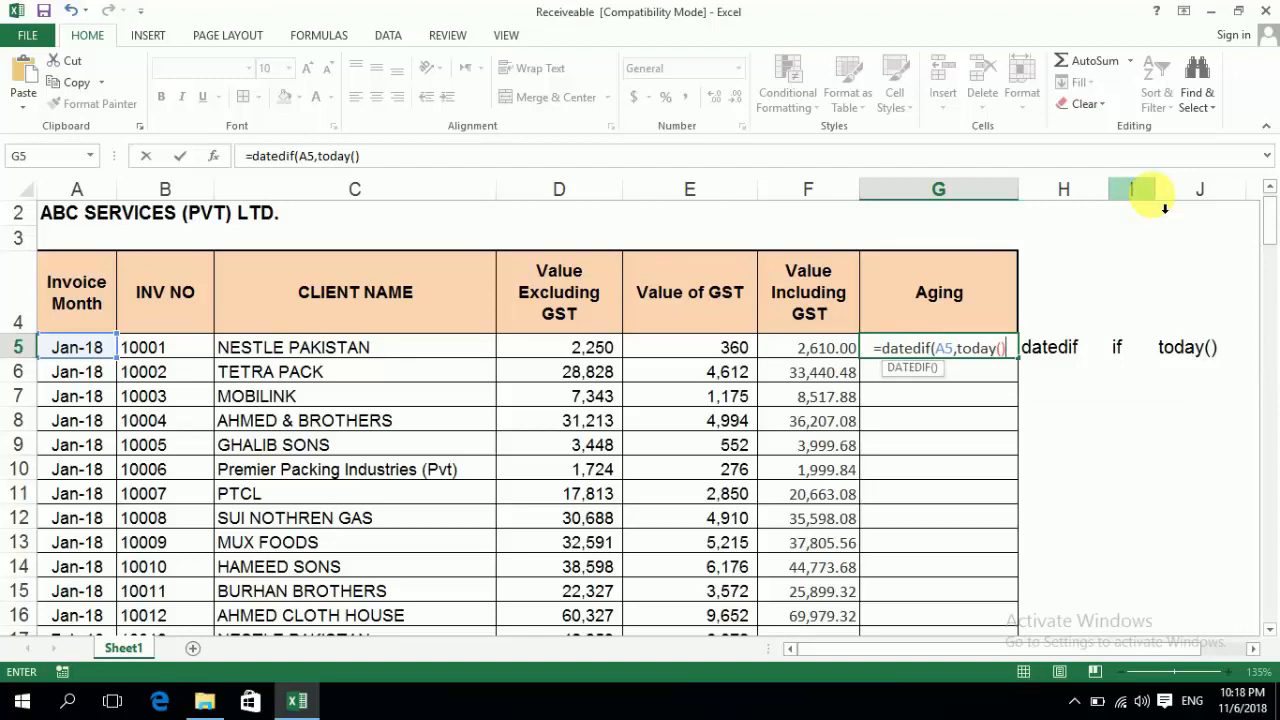
{"action": "type", "text": ","}
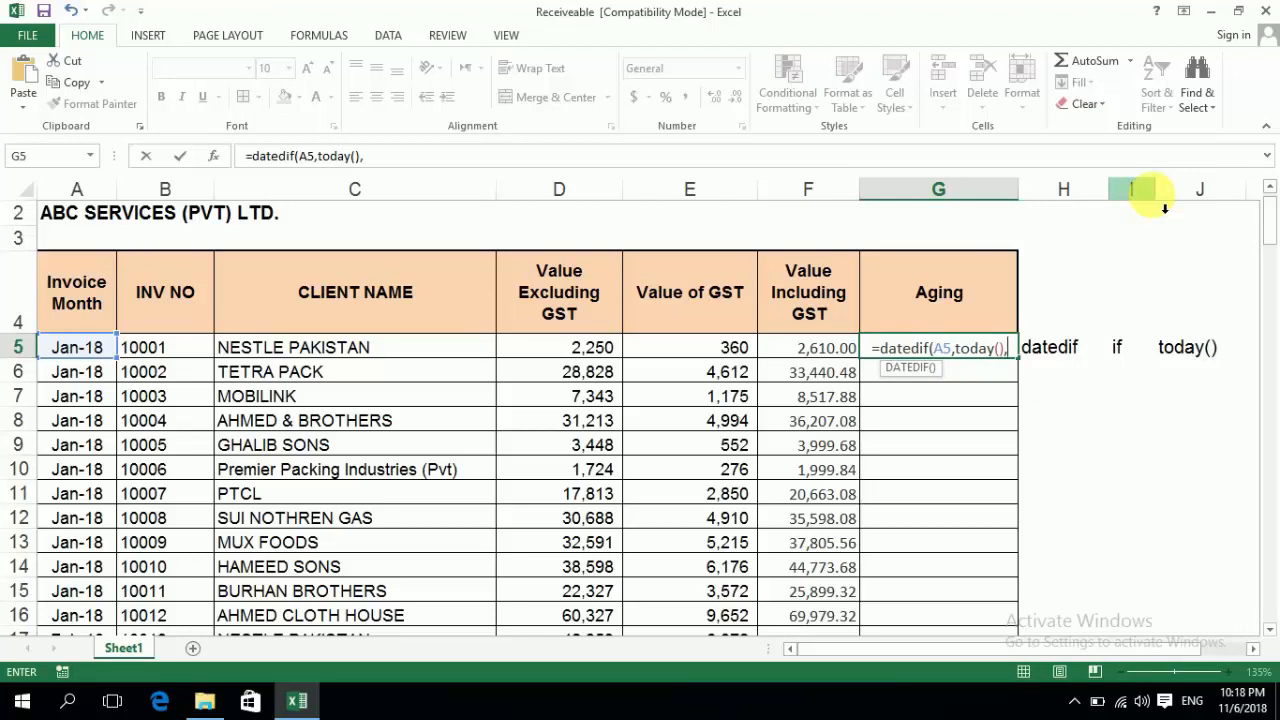
{"action": "type", "text": "\""}
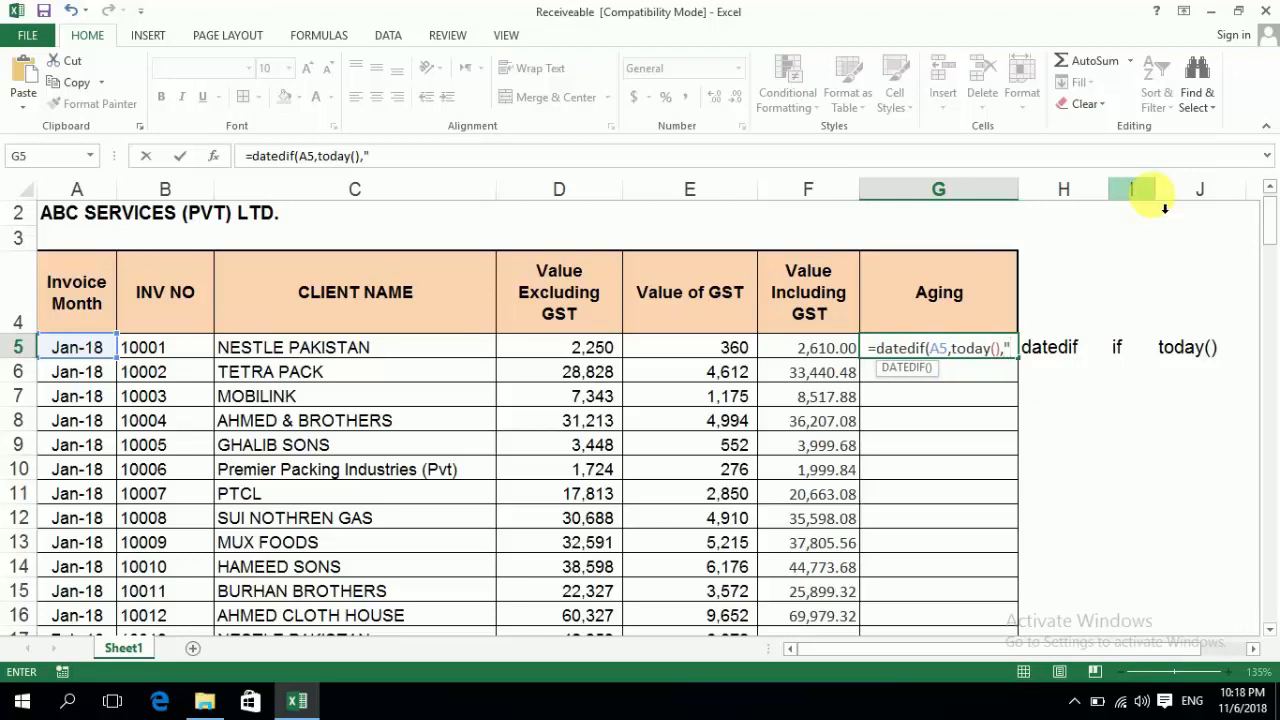
{"action": "type", "text": "d"}
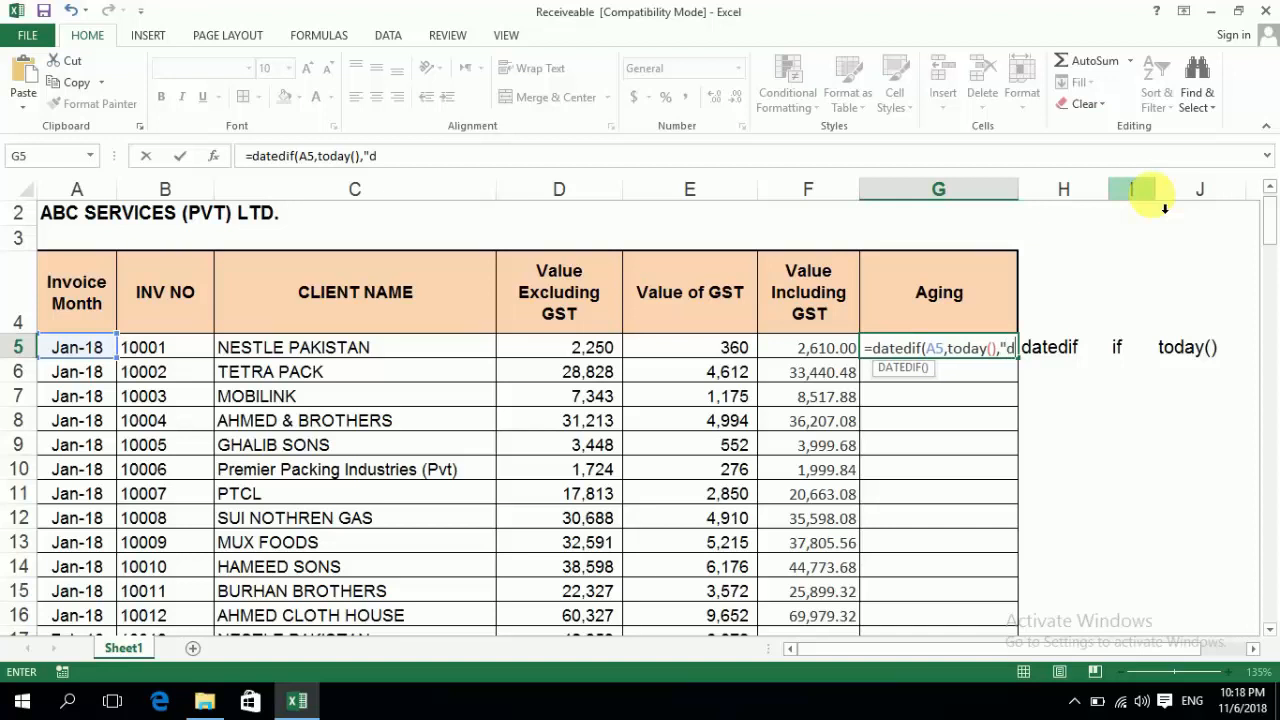
{"action": "type", "text": "\")"}
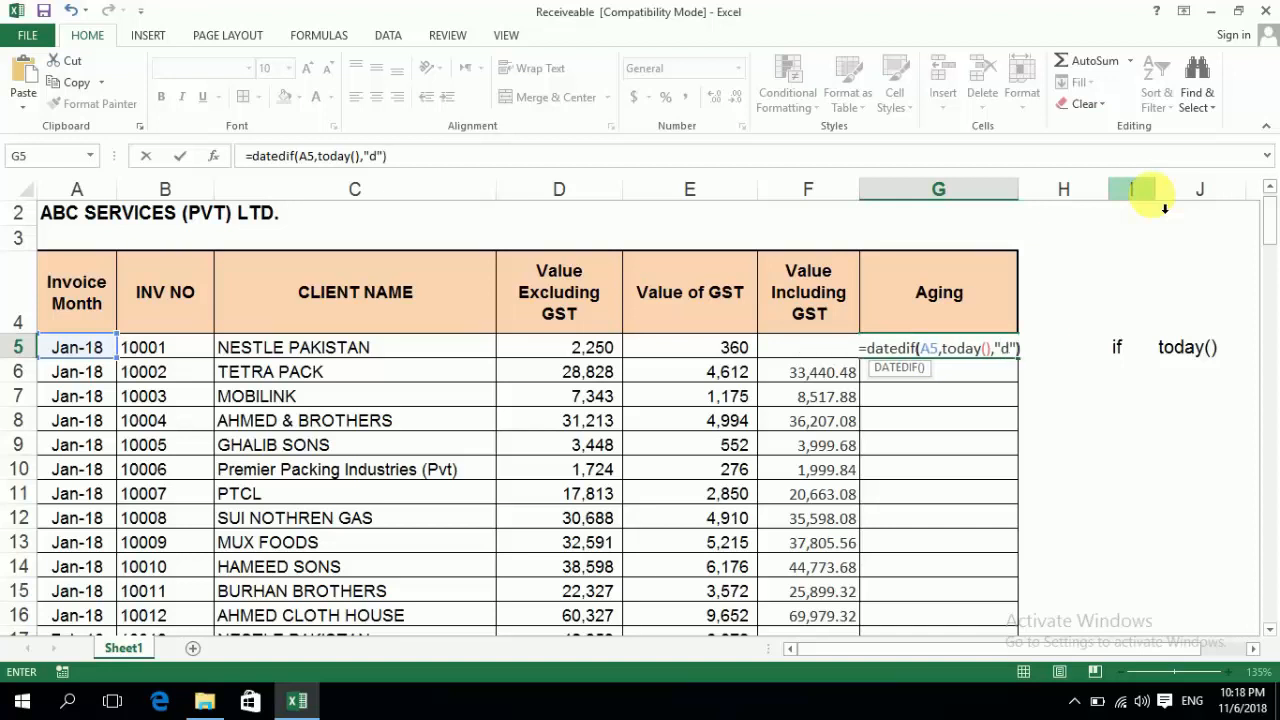
{"action": "key", "text": "Return"}
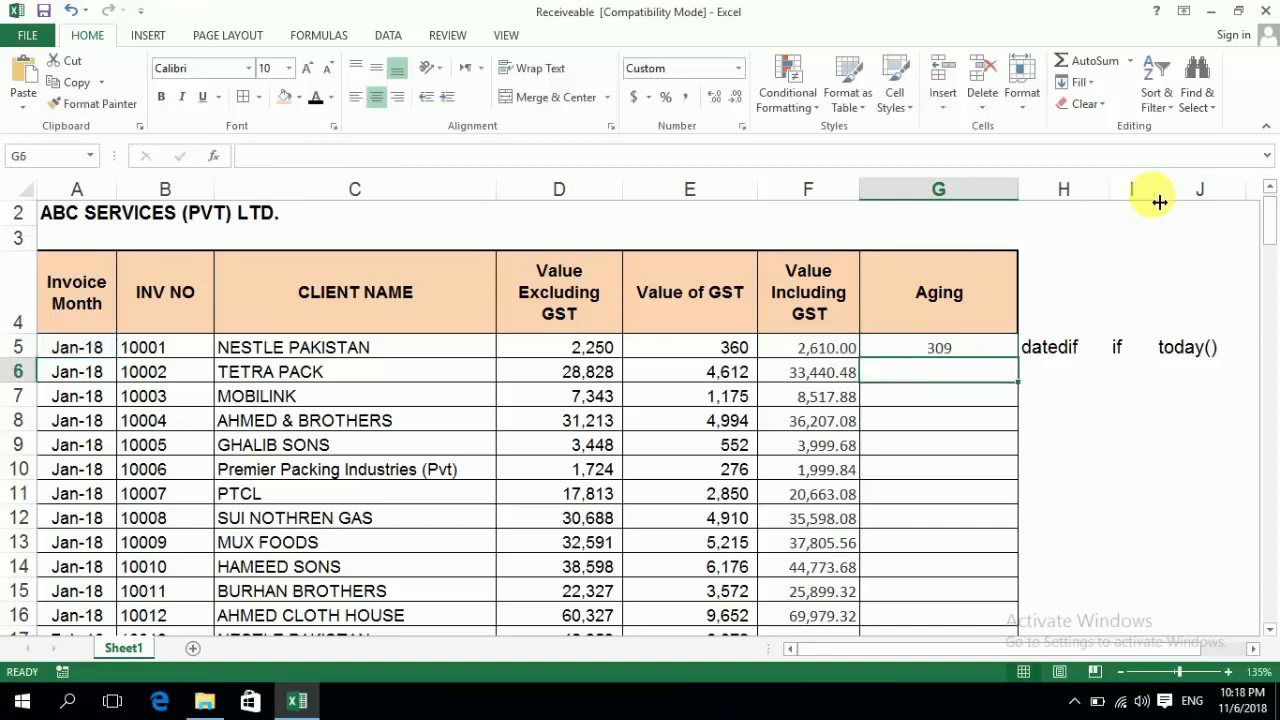
{"action": "key", "text": "Up"}
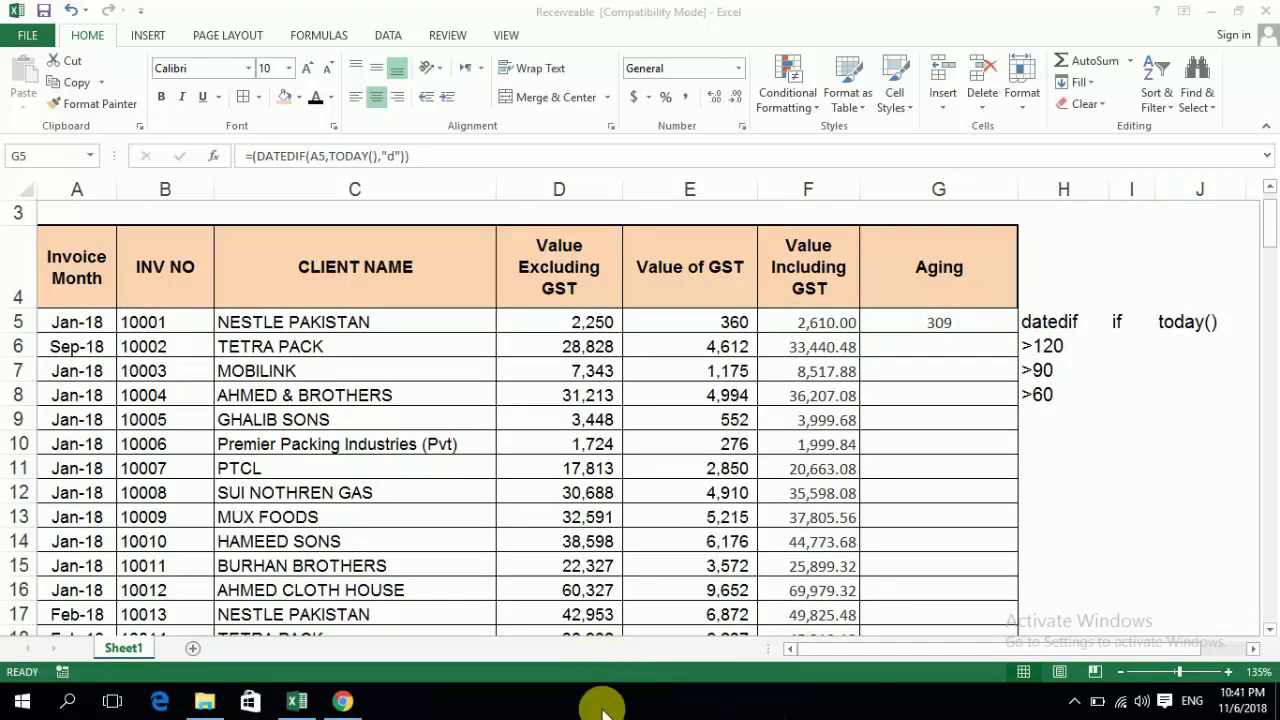
- Insert the IF function in front of the bracketed DATEDIF expression in G5
{"action": "left_click", "coordinate": [958, 329]}
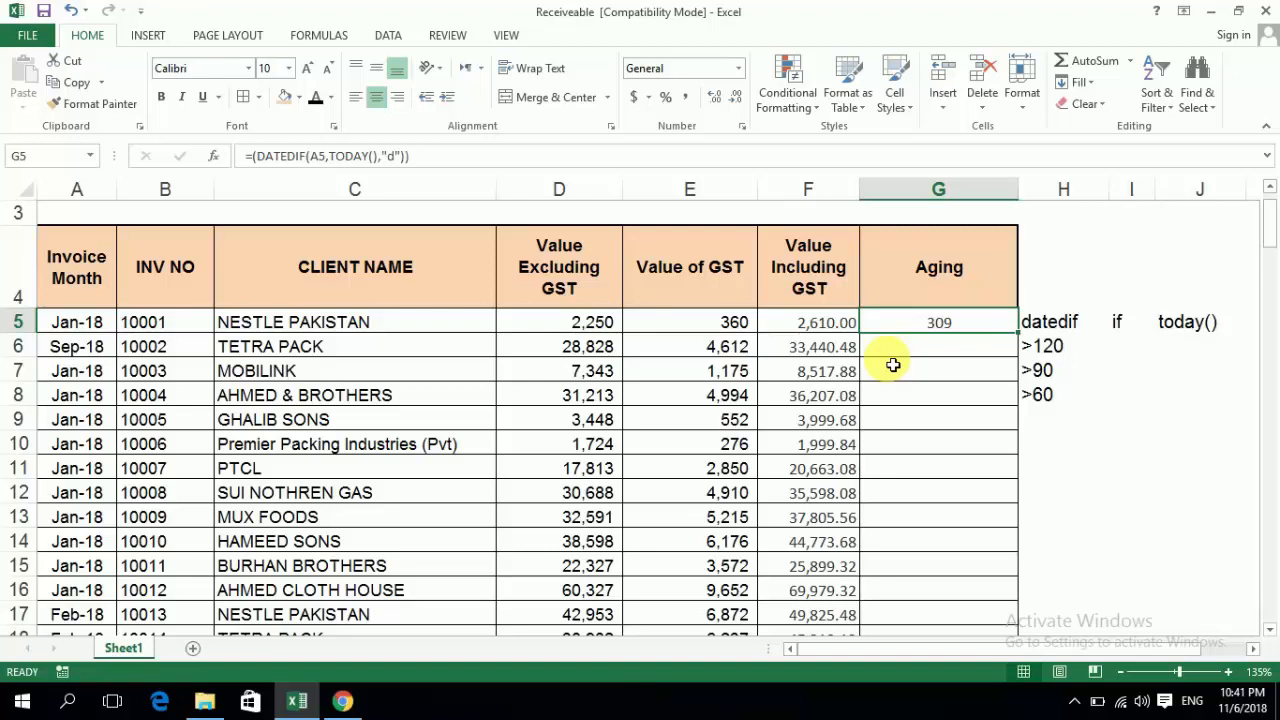
{"action": "key", "text": "F2"}
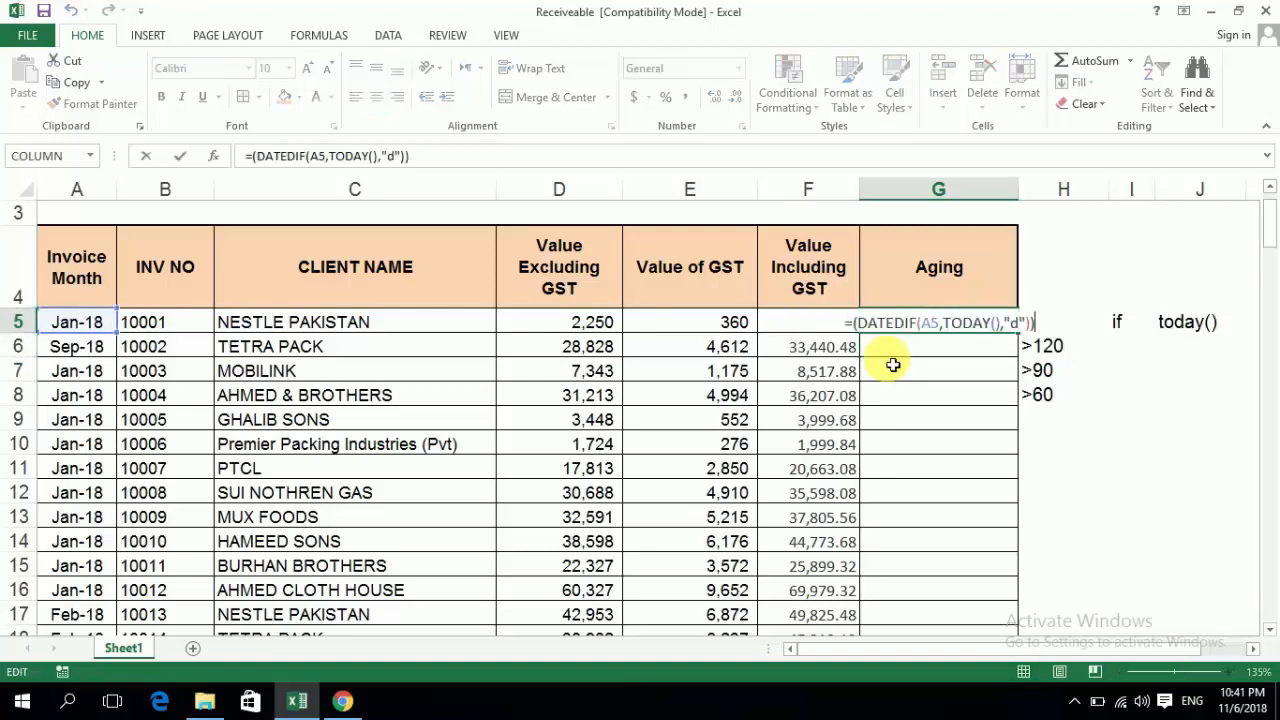
{"action": "key", "text": "Left"}
{"action": "key", "text": "Left"}
{"action": "key", "text": "Left"}
{"action": "key", "text": "Left"}
{"action": "key", "text": "Left"}
{"action": "key", "text": "Left"}
{"action": "key", "text": "Left"}
{"action": "key", "text": "Left"}
{"action": "type", "text": "if"}
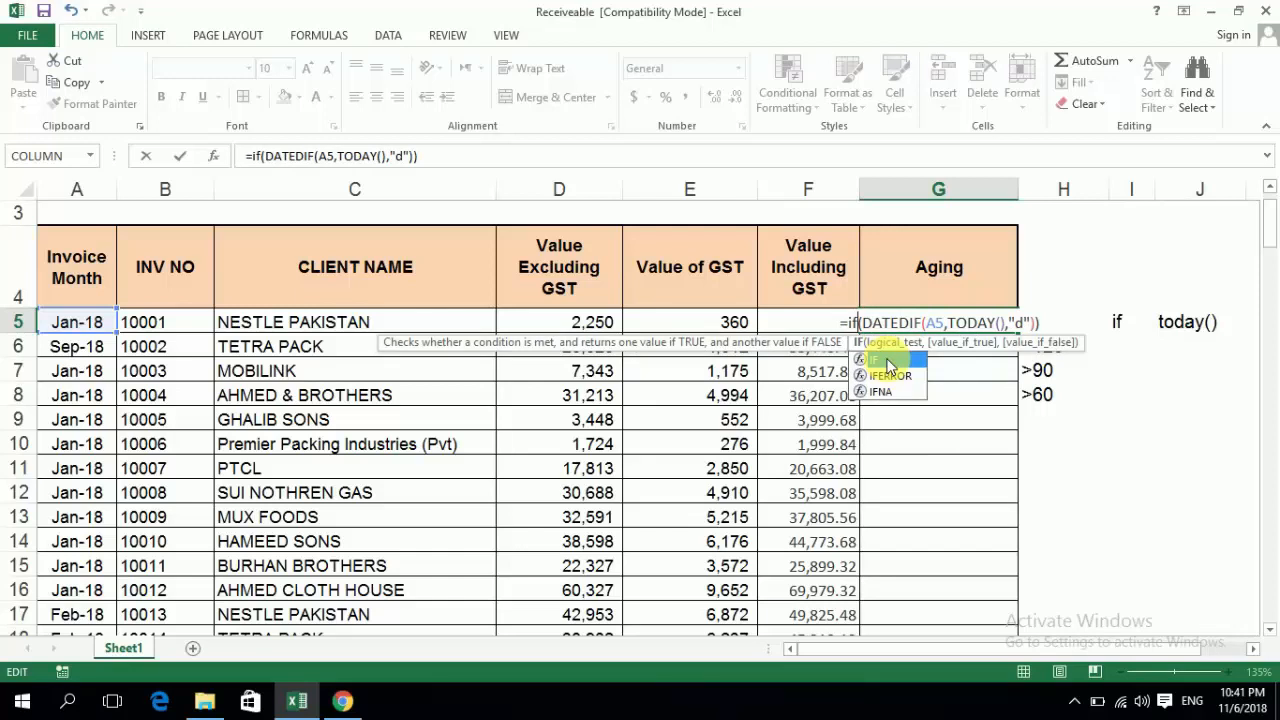
{"action": "type", "text": "("}
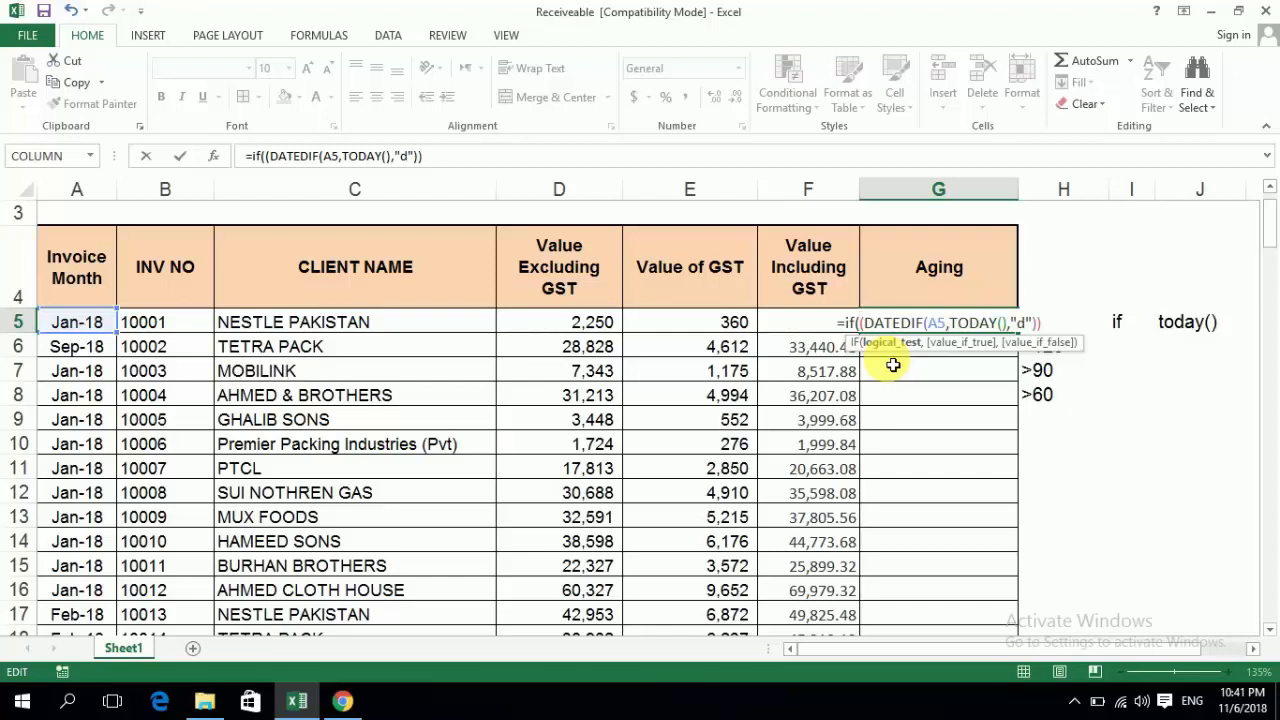
{"action": "key", "text": "BackSpace"}
- Add the comparison >120 after the DATEDIF expression as the logical test of the IF function in G5
{"action": "key", "text": "Right"}
{"action": "key", "text": "Right"}
{"action": "key", "text": "Right"}
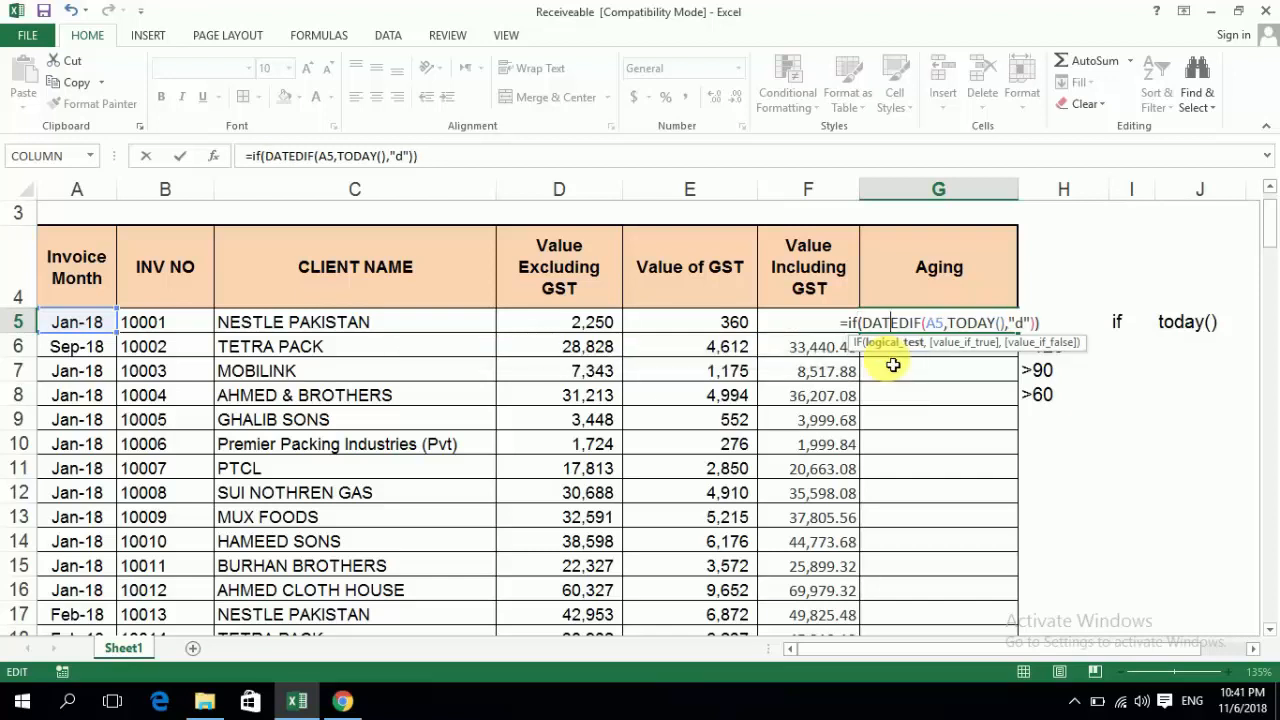
{"action": "key", "text": "Right"}
{"action": "key", "text": "Right"}
{"action": "key", "text": "Right"}
{"action": "key", "text": "Right"}
{"action": "key", "text": "Right"}
{"action": "key", "text": "Right"}
{"action": "key", "text": "Right"}
{"action": "key", "text": "Right"}
{"action": "key", "text": "Right"}
{"action": "key", "text": "Right"}
{"action": "key", "text": "Right"}
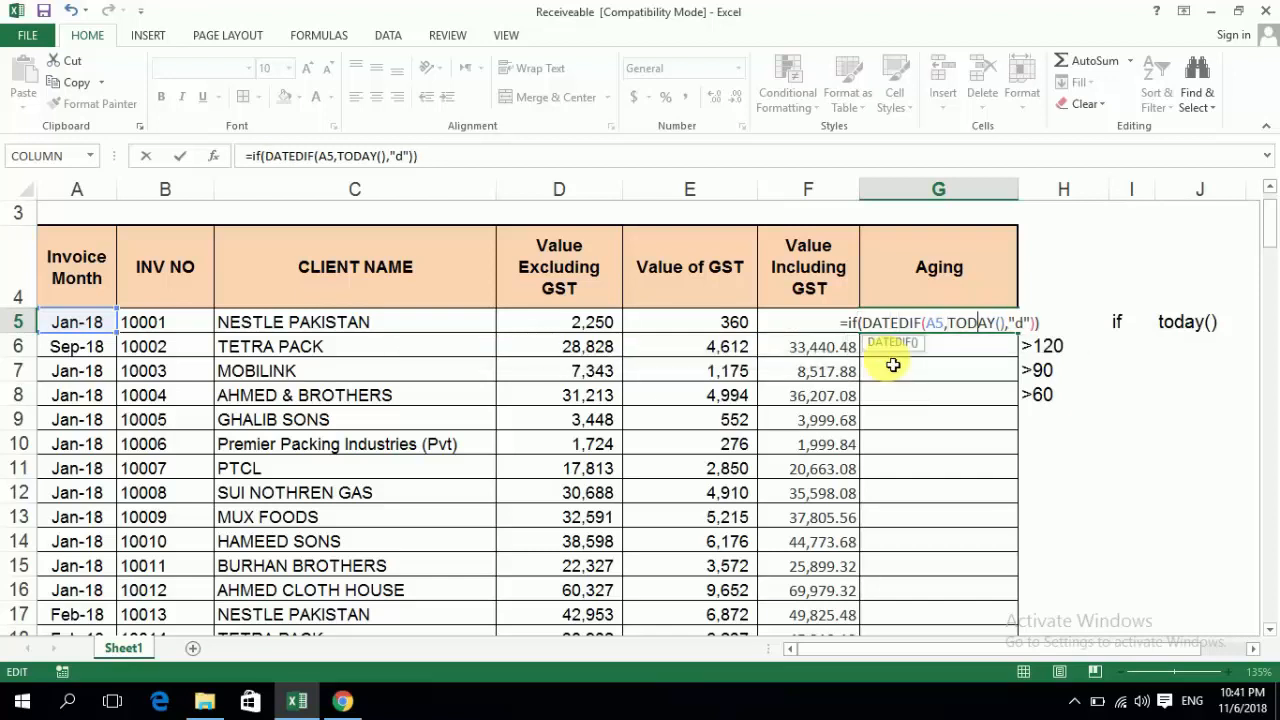
{"action": "key", "text": "Right"}
{"action": "key", "text": "Right"}
{"action": "key", "text": "Right"}
{"action": "key", "text": "Right"}
{"action": "key", "text": "Right"}
{"action": "key", "text": "Right"}
{"action": "key", "text": "Right"}
{"action": "key", "text": "Right"}
{"action": "type", "text": ">"}
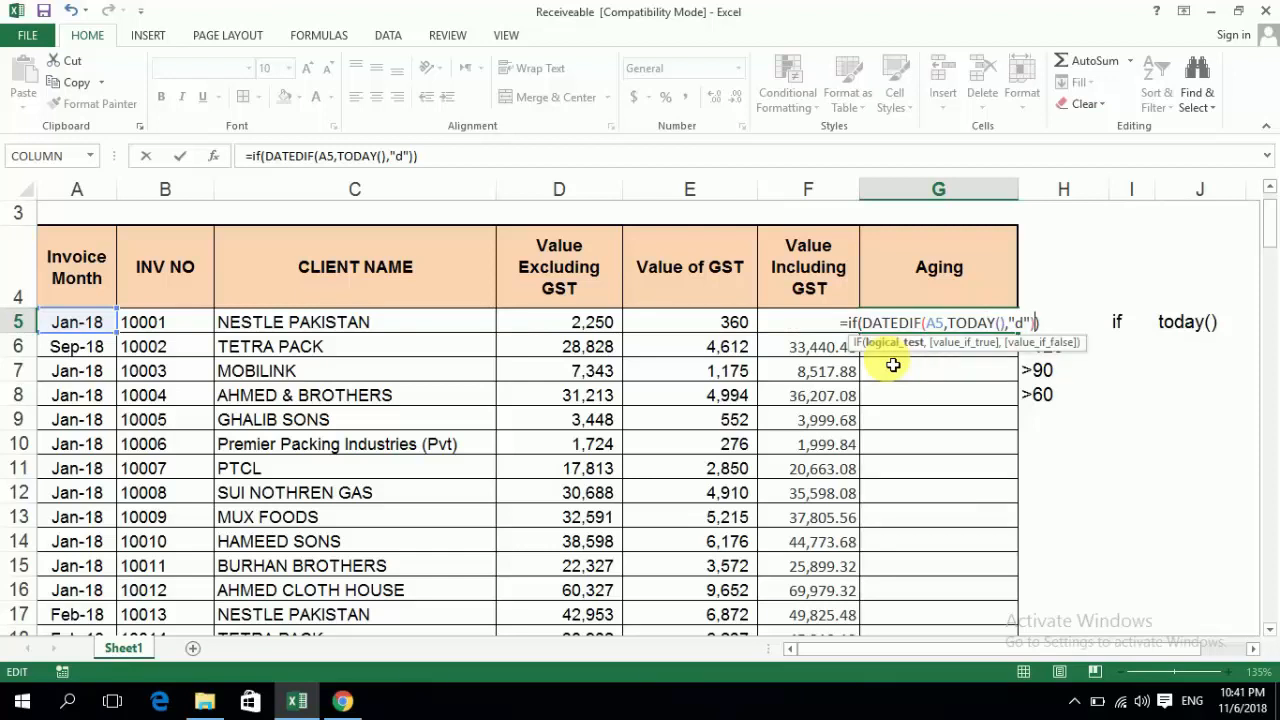
{"action": "type", "text": "120"}
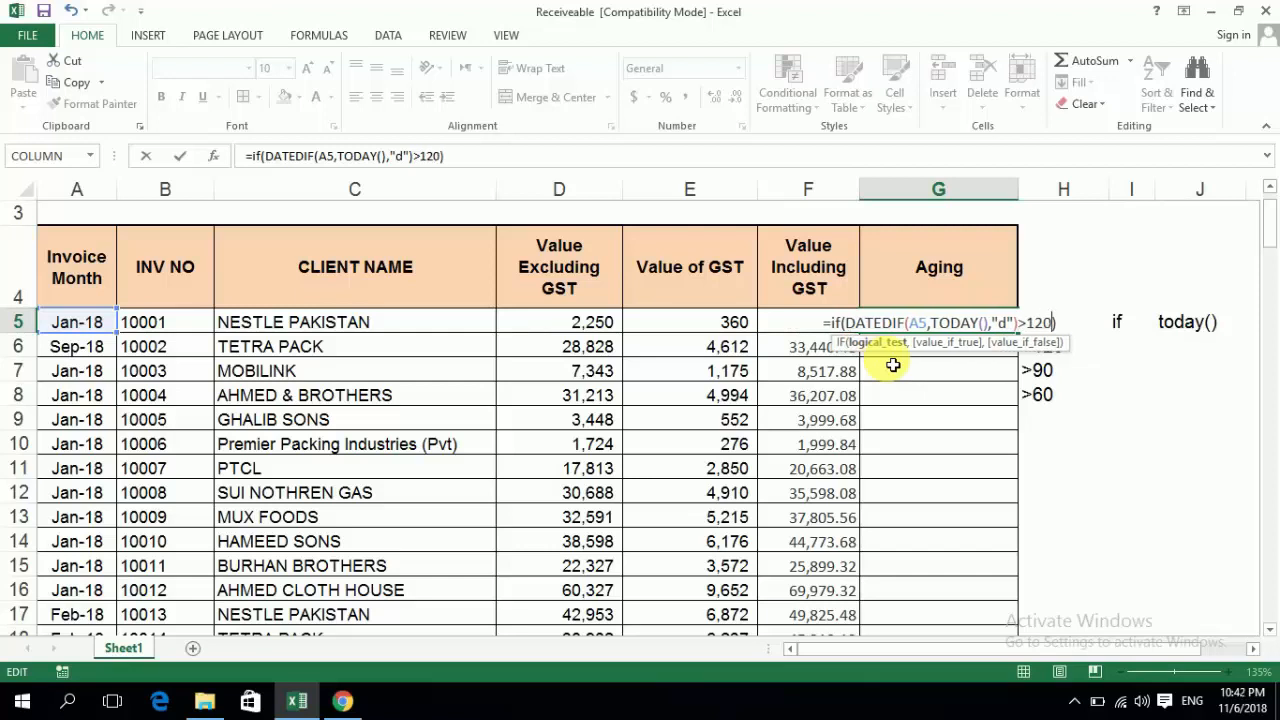
- Set the IF function's true result to ">120" and enter the formula in G5
{"action": "type", "text": ",\""}
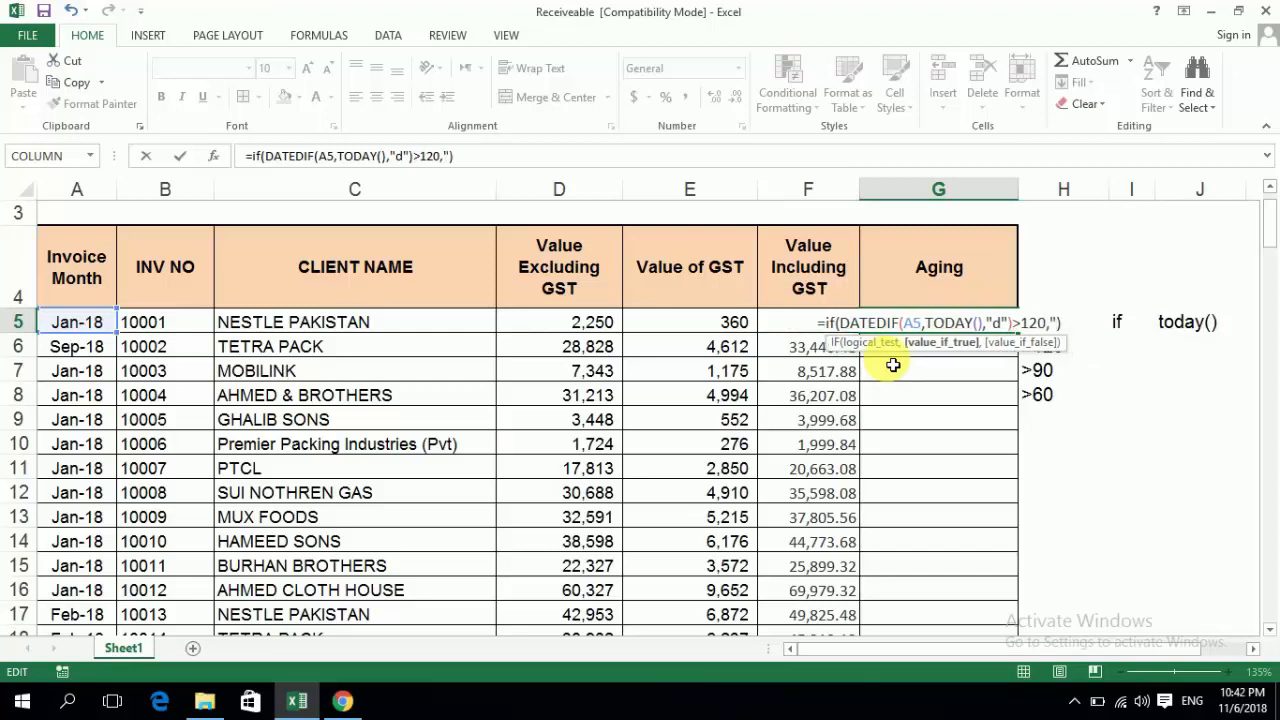
{"action": "type", "text": ">"}
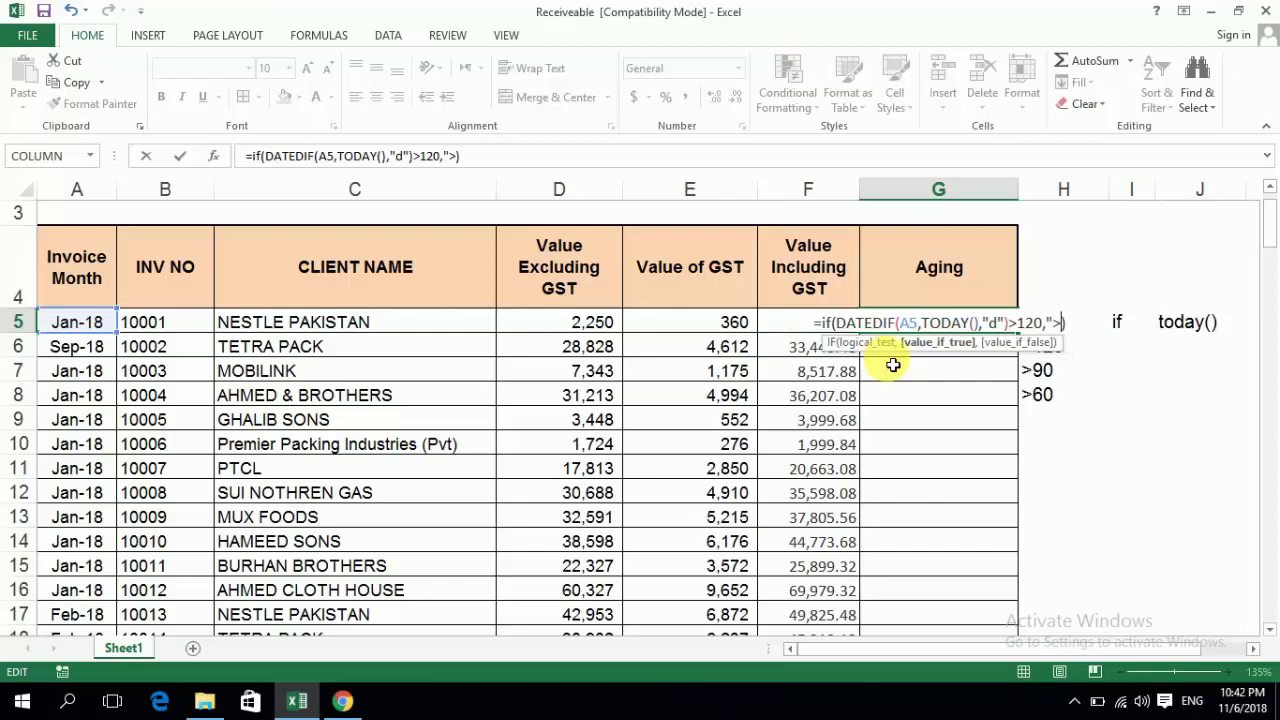
{"action": "type", "text": "120"}
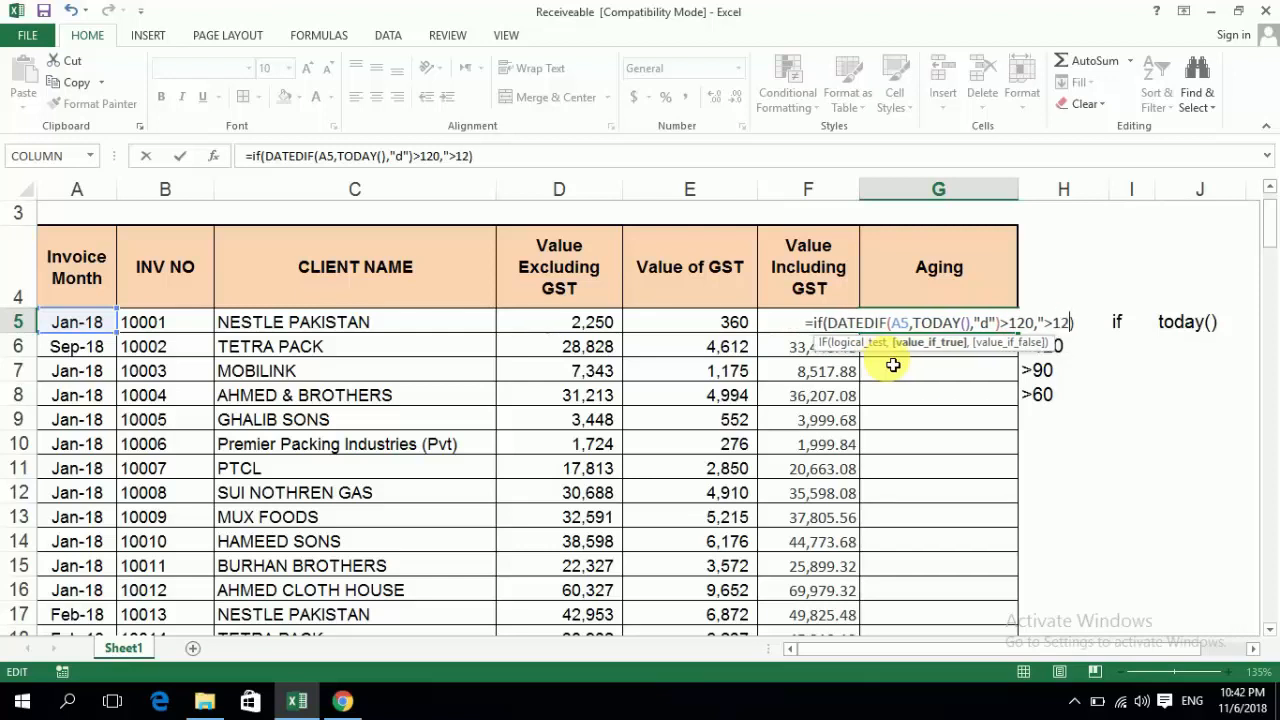
{"action": "type", "text": "\""}
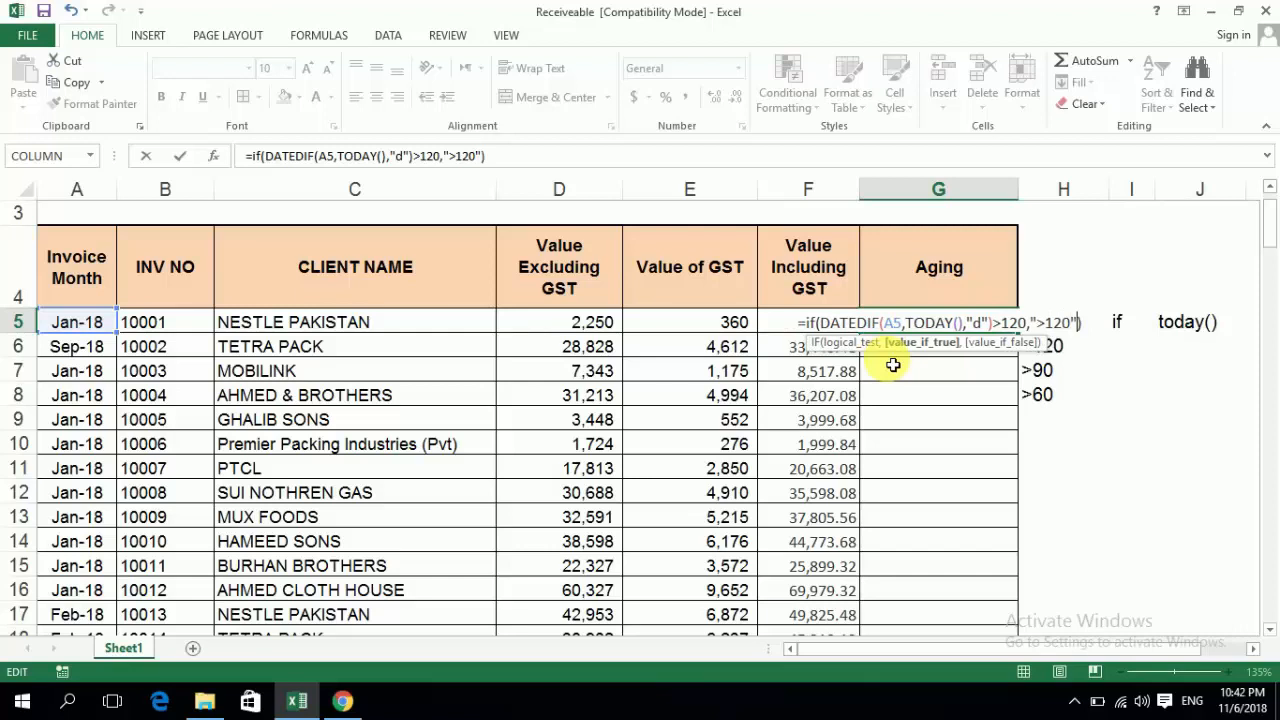
{"action": "type", "text": ")"}
{"action": "key", "text": "Return"}
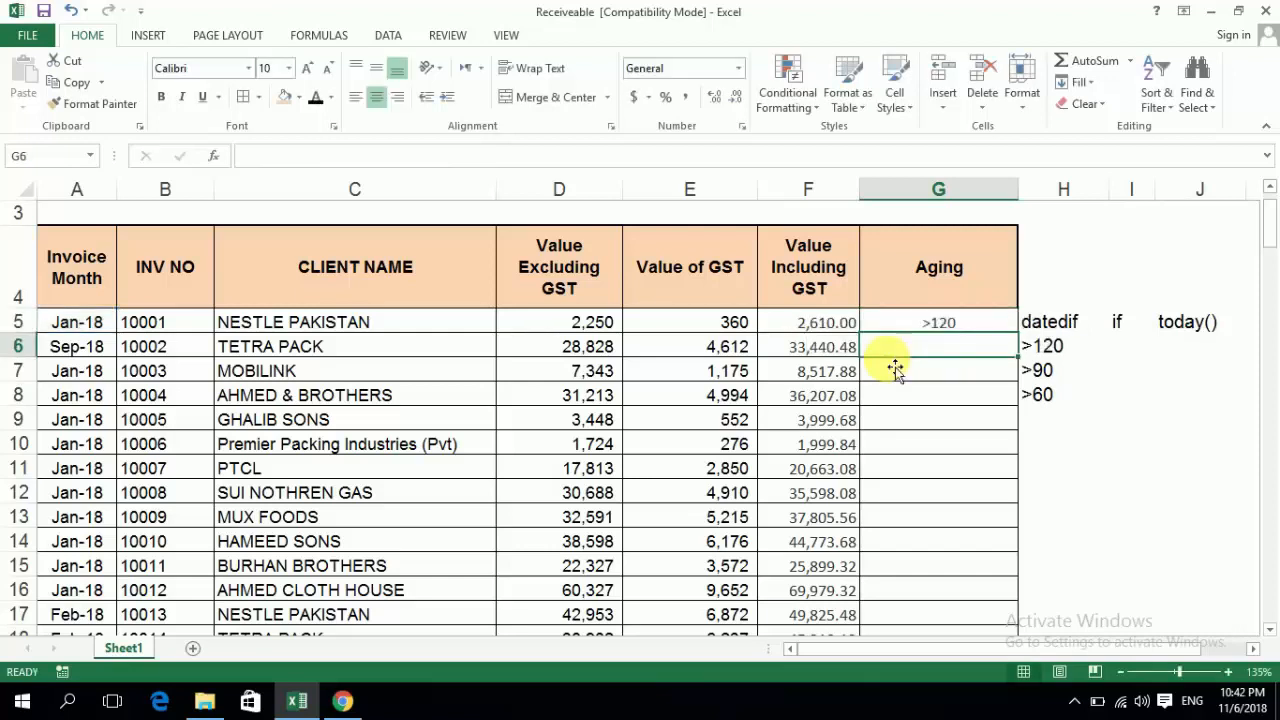
- Copy the whole IF expression from the formula in G5, without its equals sign
{"action": "key", "text": "Up"}
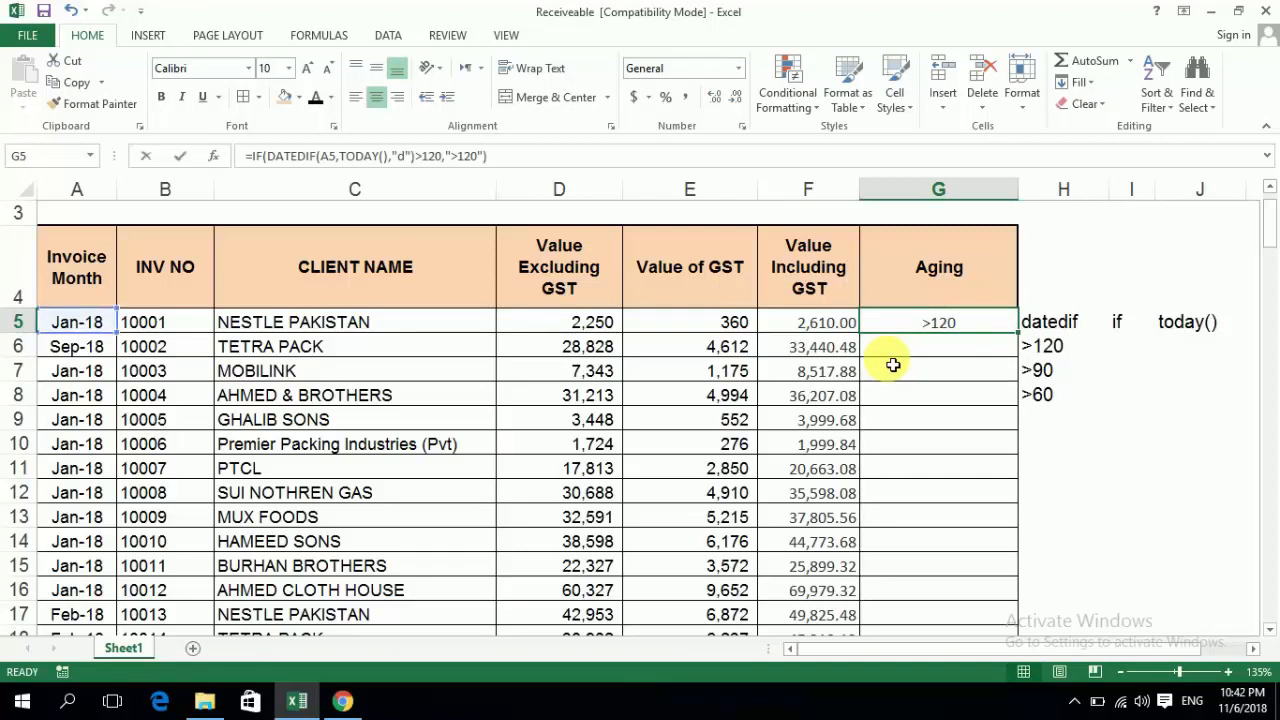
{"action": "key", "text": "F2"}
{"action": "key", "text": "shift+Left"}
{"action": "key", "text": "shift+Left"}
{"action": "key", "text": "shift+Left"}
{"action": "key", "text": "shift+Left"}
{"action": "key", "text": "shift+Left"}
{"action": "key", "text": "shift+Left"}
{"action": "key", "text": "shift+Left"}
{"action": "key", "text": "shift+Left"}
{"action": "key", "text": "shift+Left"}
{"action": "key", "text": "shift+Left"}
{"action": "key", "text": "shift+Left"}
{"action": "key", "text": "shift+Left"}
{"action": "key", "text": "shift+Left"}
{"action": "key", "text": "shift+Left"}
{"action": "key", "text": "shift+Left"}
{"action": "key", "text": "shift+Left"}
{"action": "key", "text": "shift+Left"}
{"action": "key", "text": "shift+Left"}
{"action": "key", "text": "shift+Left"}
{"action": "key", "text": "shift+Left"}
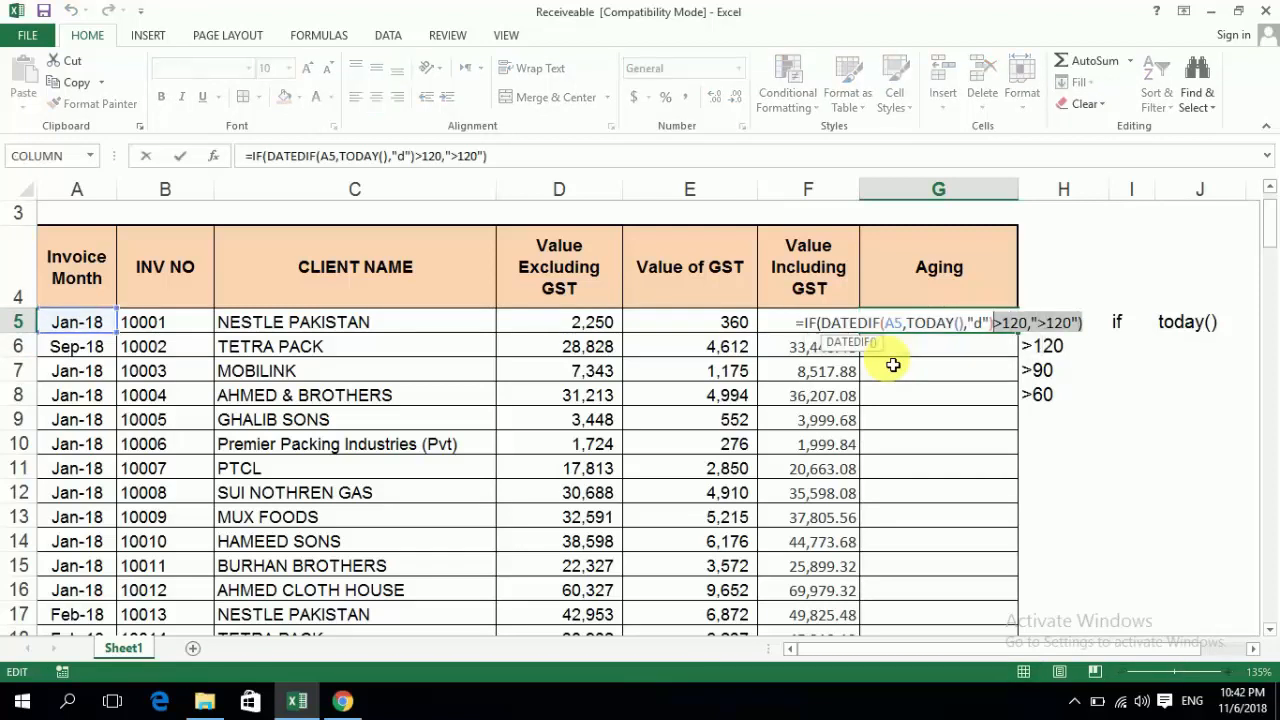
{"action": "key", "text": "shift+Left"}
{"action": "key", "text": "shift+Left"}
{"action": "key", "text": "shift+Left"}
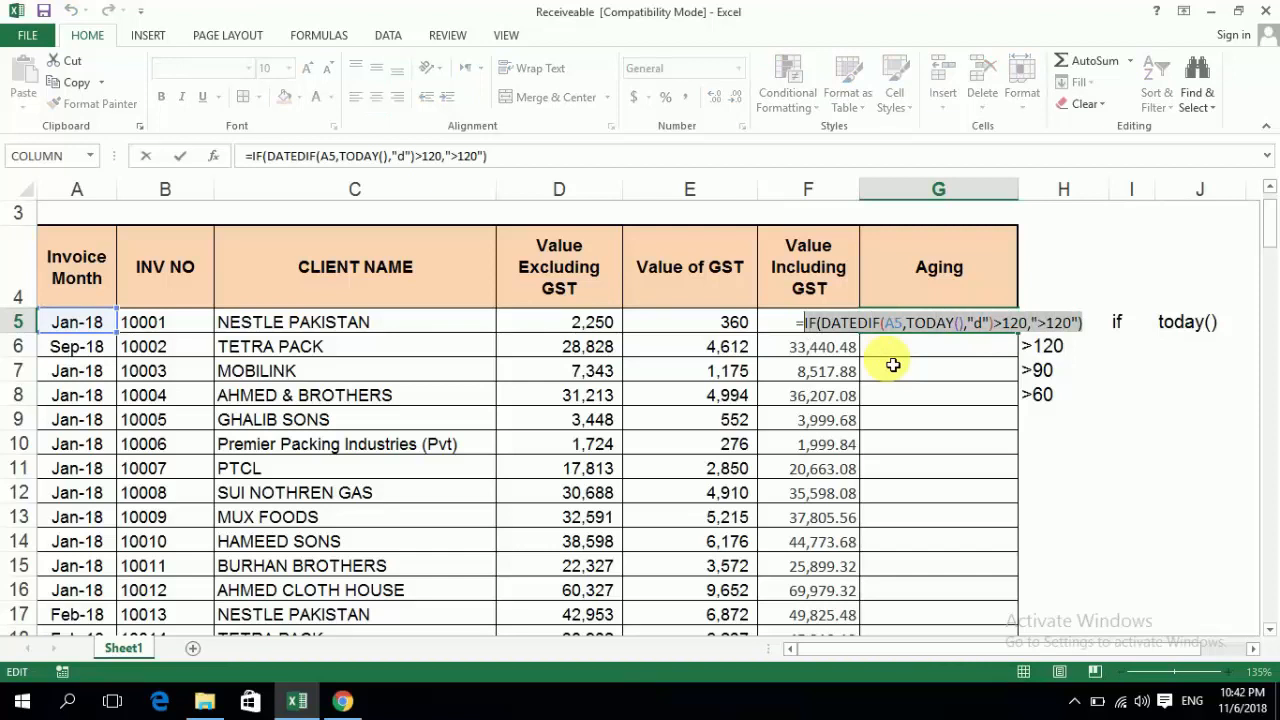
{"action": "key", "text": "ctrl+c"}
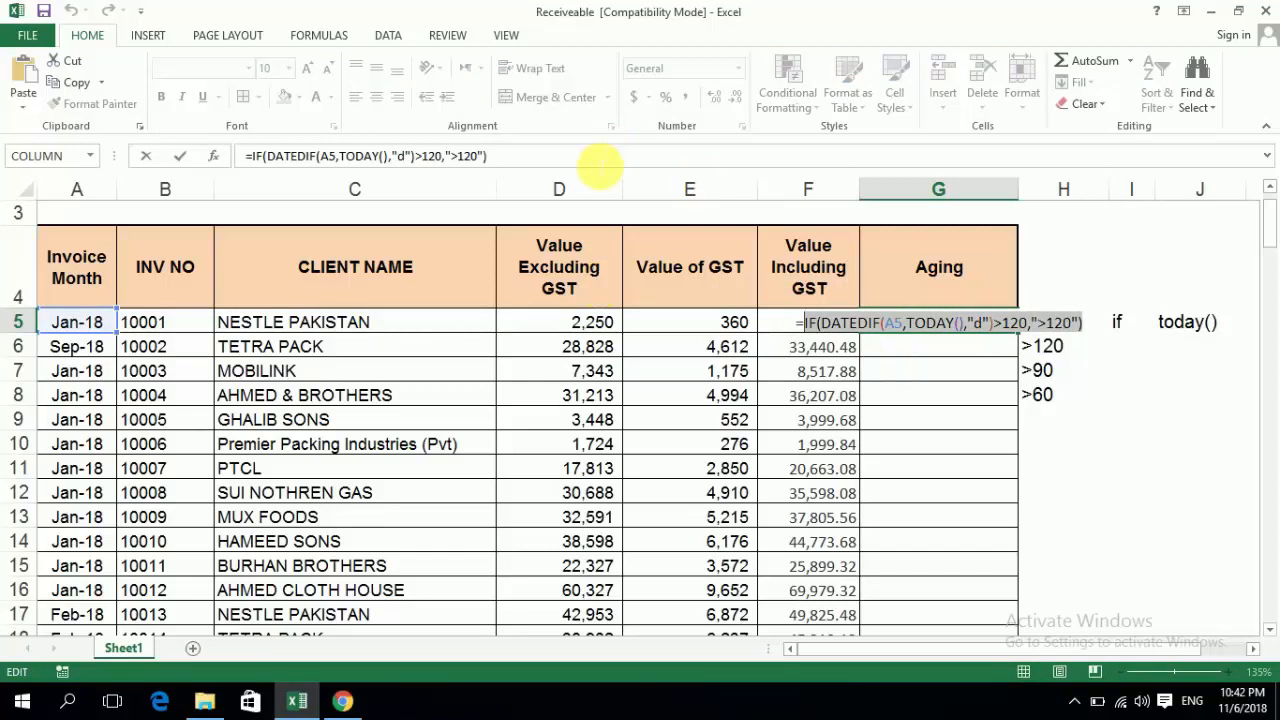
- Replace the closing bracket of the G5 formula with a comma and paste the copied IF expression as its false result
{"action": "left_click", "coordinate": [598, 158]}
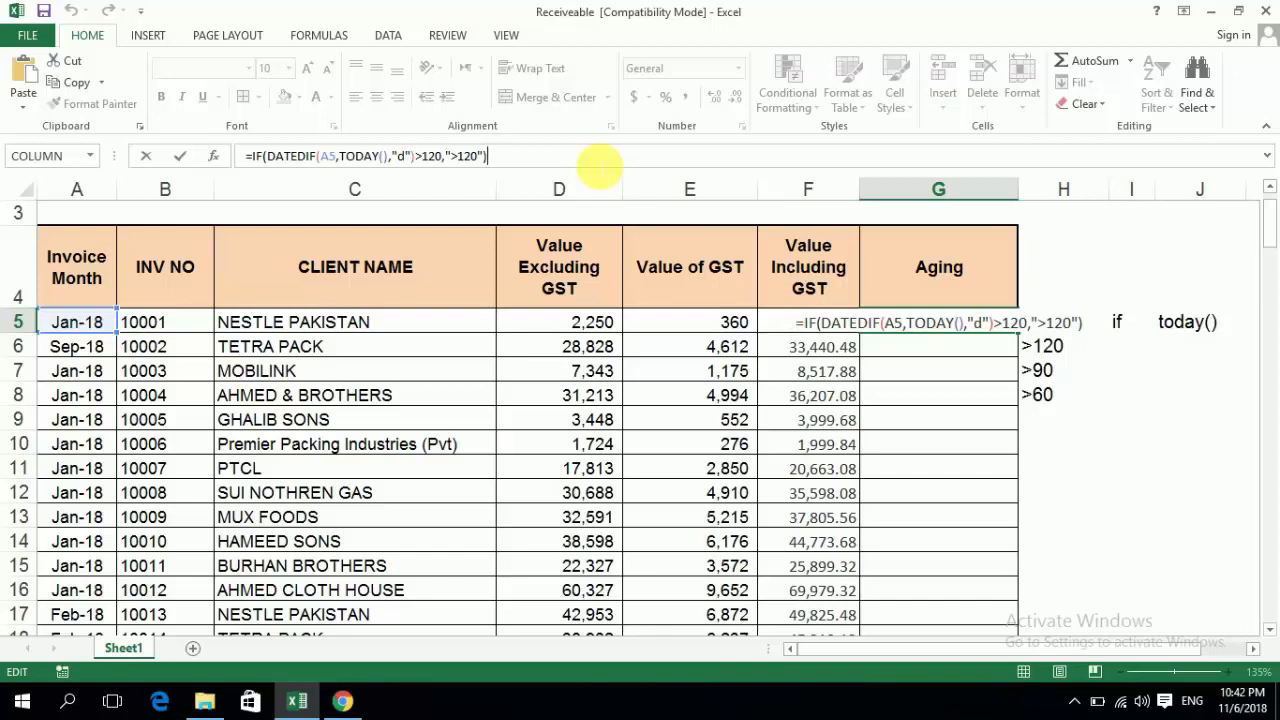
{"action": "key", "text": "Left"}
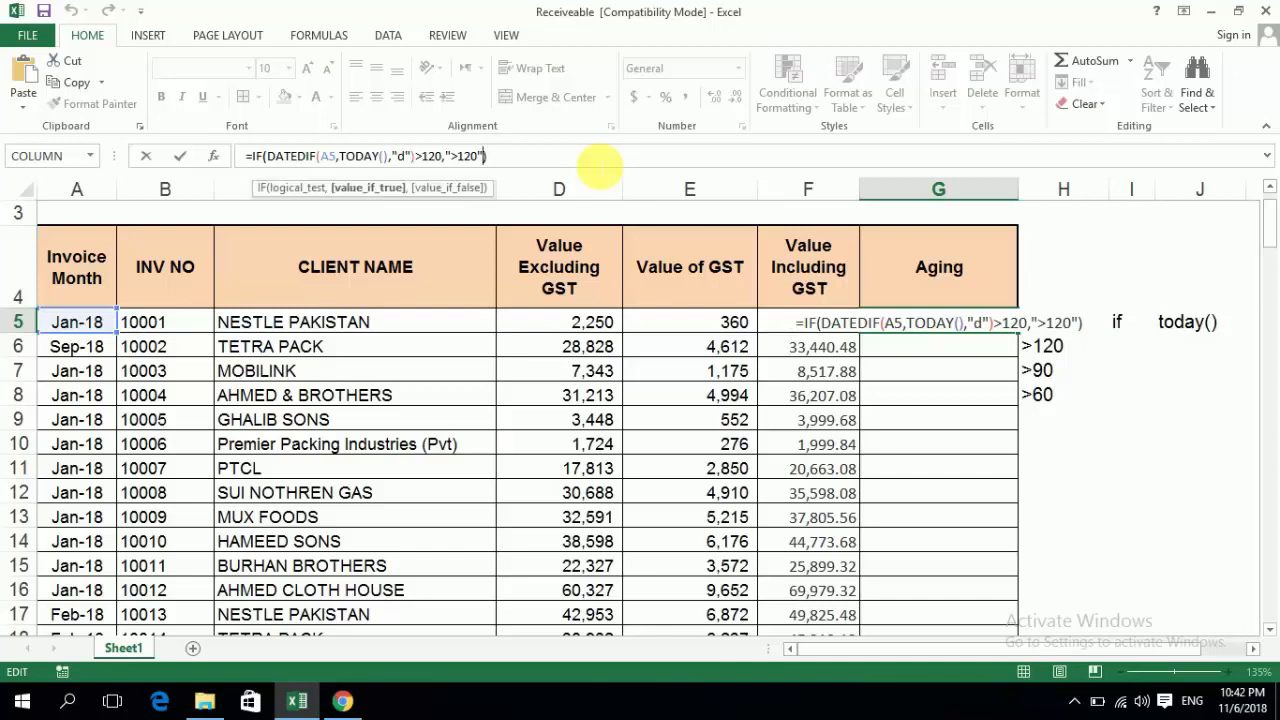
{"action": "key", "text": "Right"}
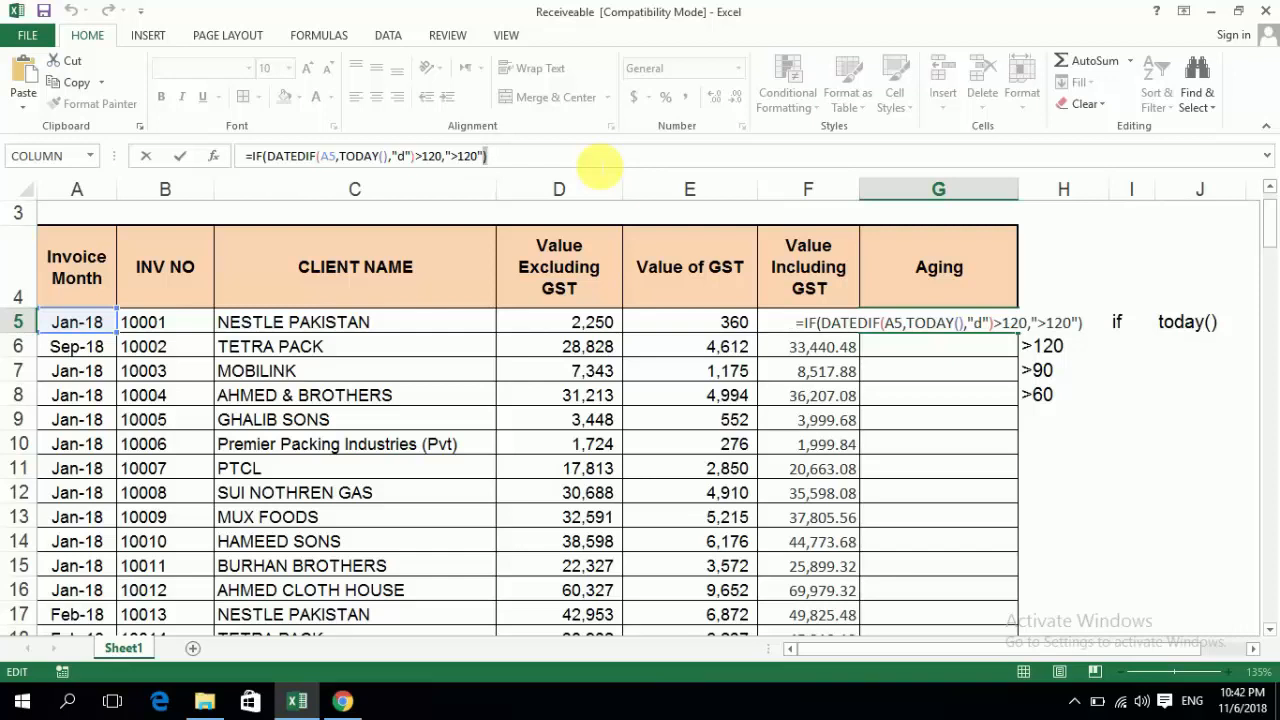
{"action": "key", "text": "BackSpace"}
{"action": "type", "text": ","}
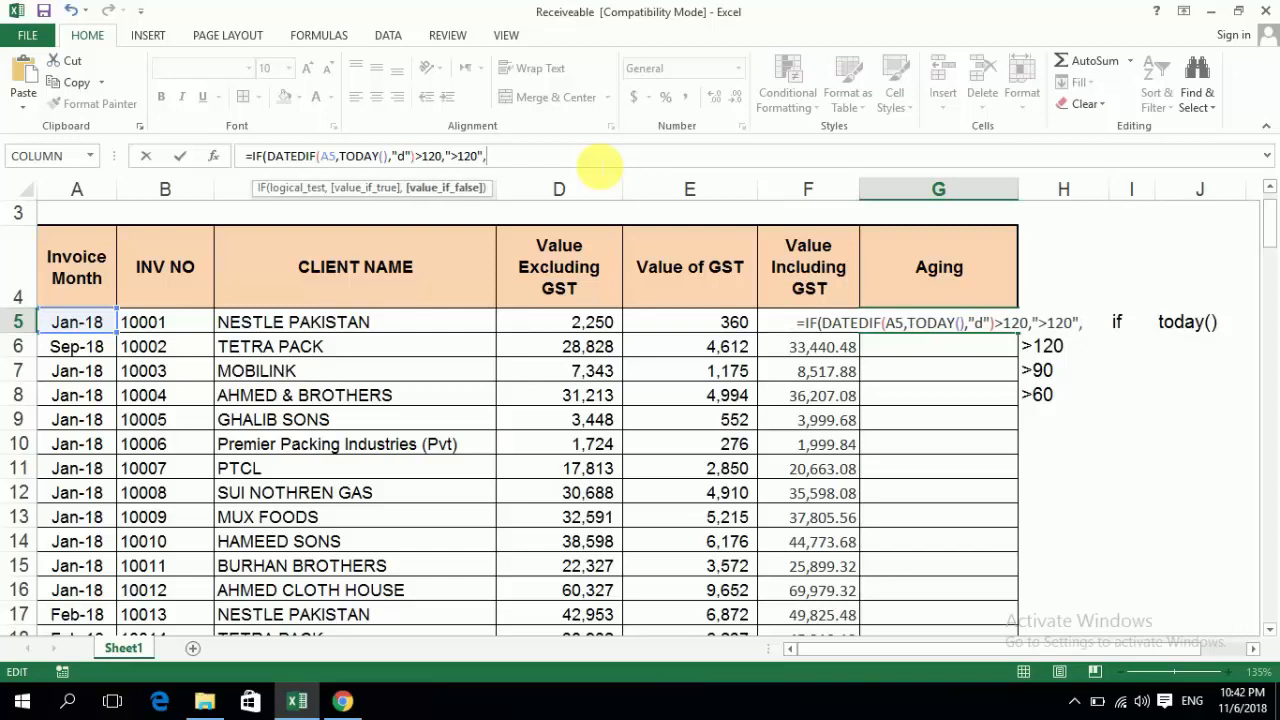
{"action": "key", "text": "ctrl+v"}
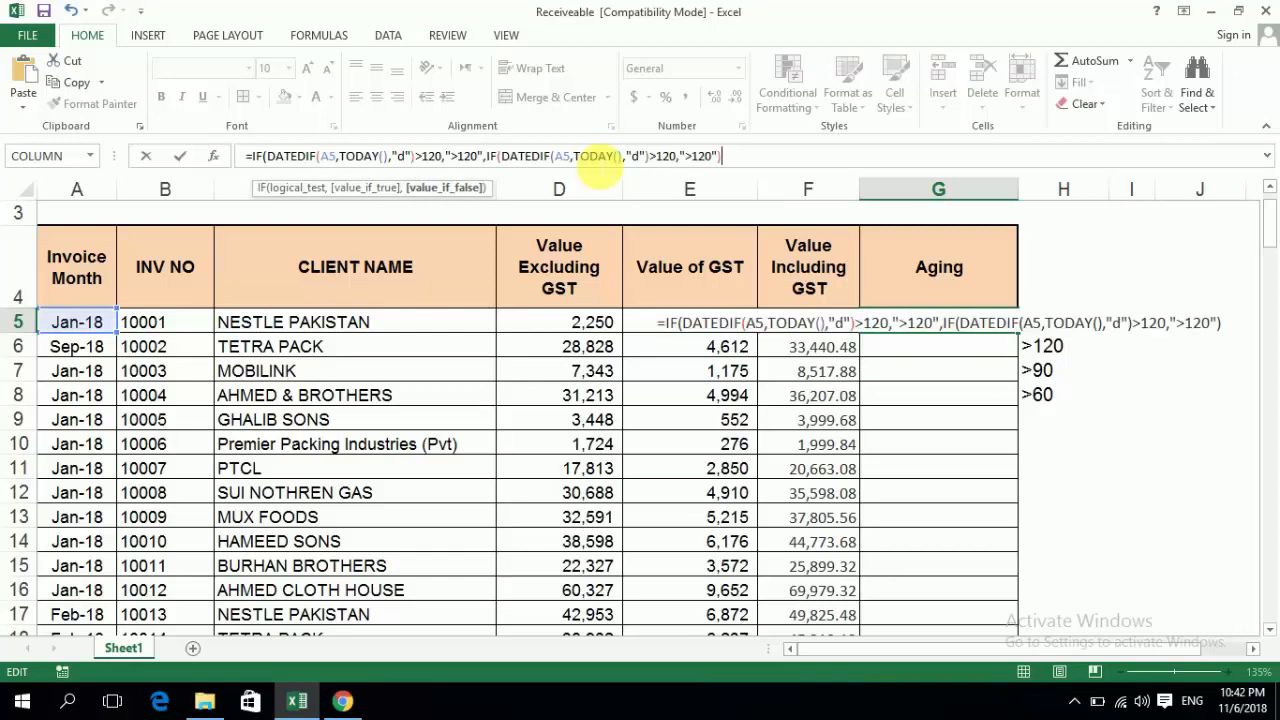
- Paste the copied IF expression again as the false result of the second IF in G5
{"action": "key", "text": "Left"}
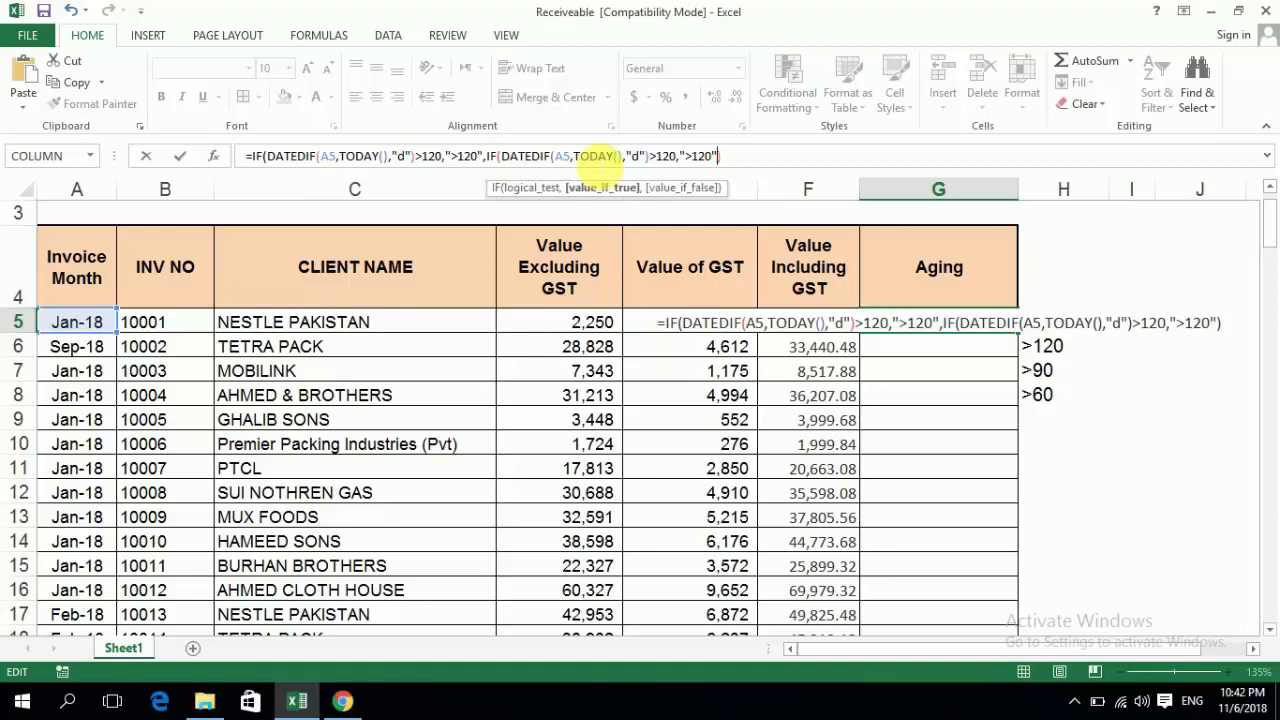
{"action": "type", "text": ","}
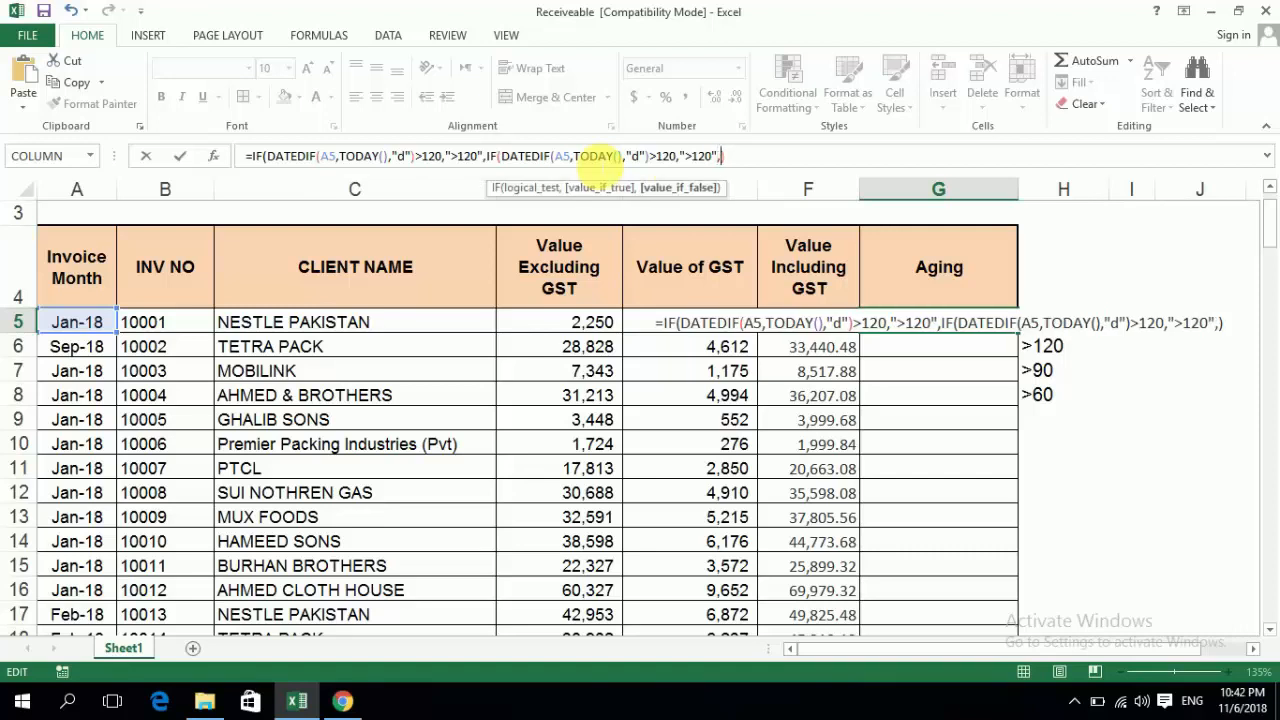
{"action": "key", "text": "ctrl+v"}
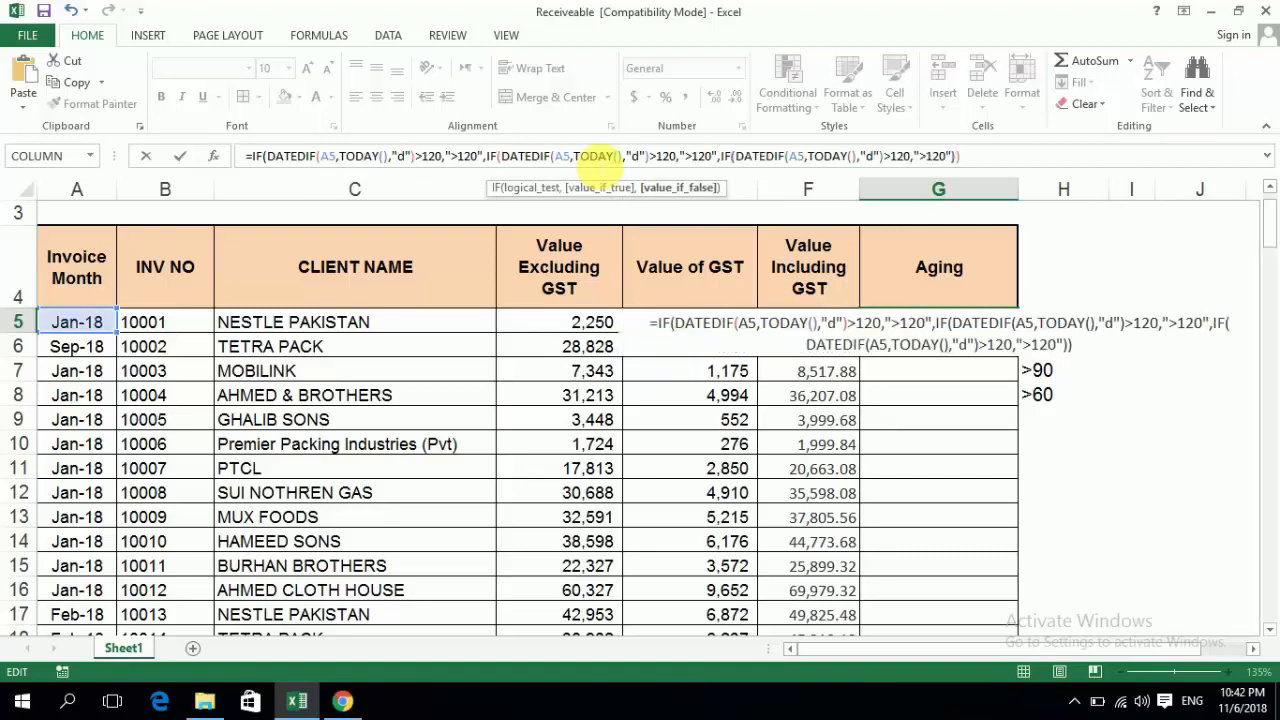
- Change the logical test of the second IF in the G5 formula to compare against >90
{"action": "key", "text": "Left"}
{"action": "key", "text": "Left"}
{"action": "key", "text": "Left"}
{"action": "key", "text": "Left"}
{"action": "key", "text": "Left"}
{"action": "key", "text": "Left"}
{"action": "key", "text": "Left"}
{"action": "key", "text": "Left"}
{"action": "key", "text": "Left"}
{"action": "key", "text": "Left"}
{"action": "key", "text": "Left"}
{"action": "key", "text": "Left"}
{"action": "key", "text": "Left"}
{"action": "key", "text": "Left"}
{"action": "key", "text": "Left"}
{"action": "key", "text": "Left"}
{"action": "key", "text": "Left"}
{"action": "key", "text": "Left"}
{"action": "key", "text": "Left"}
{"action": "key", "text": "Left"}
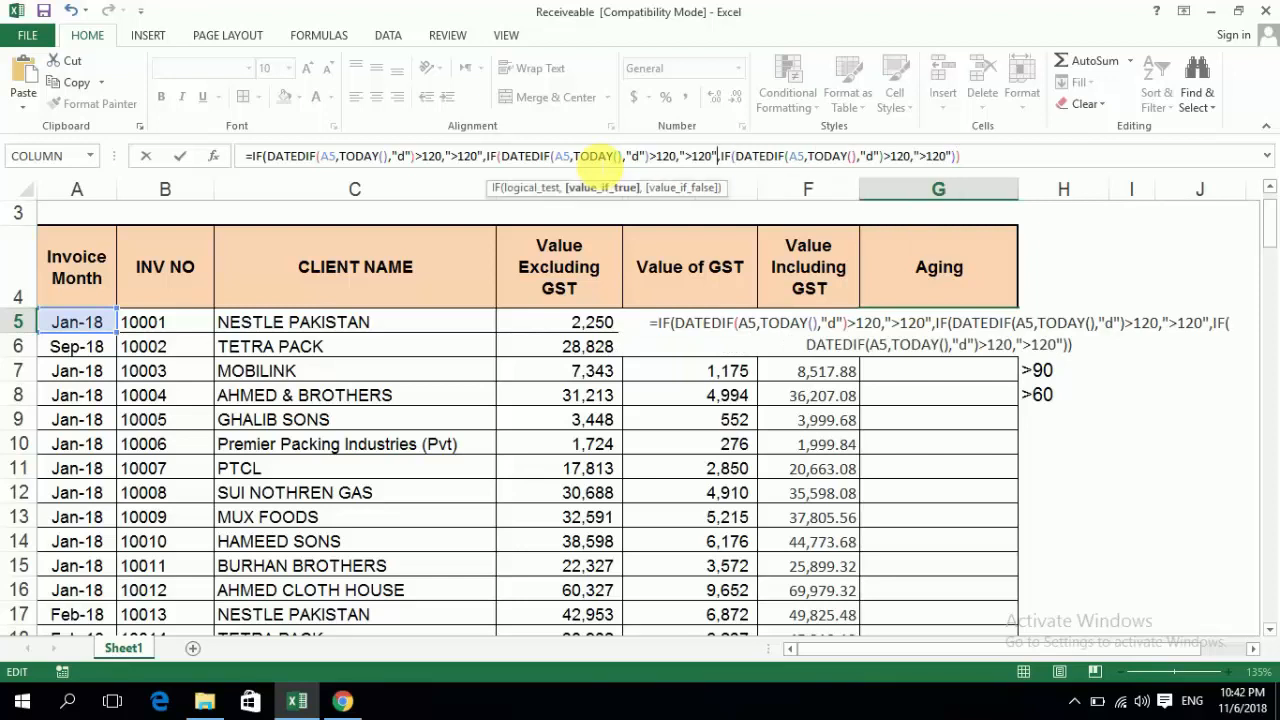
{"action": "key", "text": "Left"}
{"action": "key", "text": "Left"}
{"action": "key", "text": "Left"}
{"action": "key", "text": "Left"}
{"action": "key", "text": "Left"}
{"action": "key", "text": "Left"}
{"action": "key", "text": "Left"}
{"action": "key", "text": "Left"}
{"action": "key", "text": "Left"}
{"action": "key", "text": "Left"}
{"action": "key", "text": "Left"}
{"action": "key", "text": "Left"}
{"action": "key", "text": "Left"}
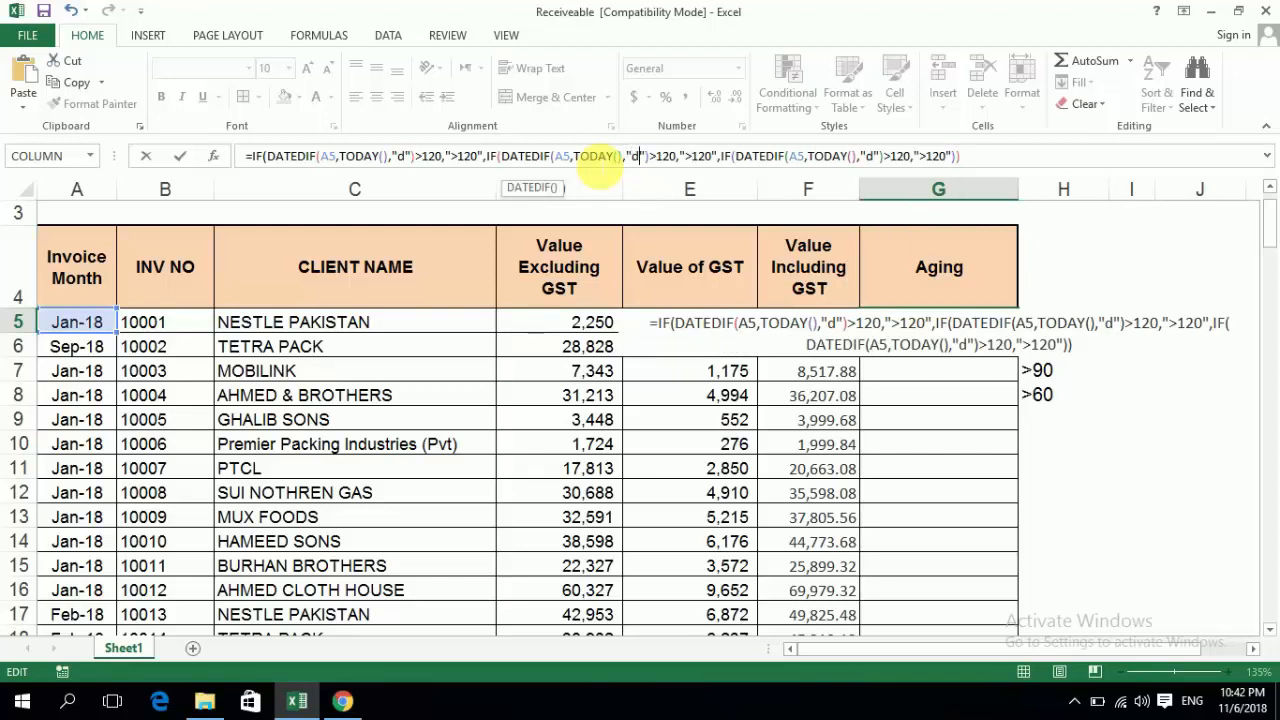
{"action": "key", "text": "Right"}
{"action": "key", "text": "Right"}
{"action": "key", "text": "Right"}
{"action": "key", "text": "Right"}
{"action": "key", "text": "shift+Left"}
{"action": "key", "text": "shift+Left"}
{"action": "key", "text": "shift+Left"}
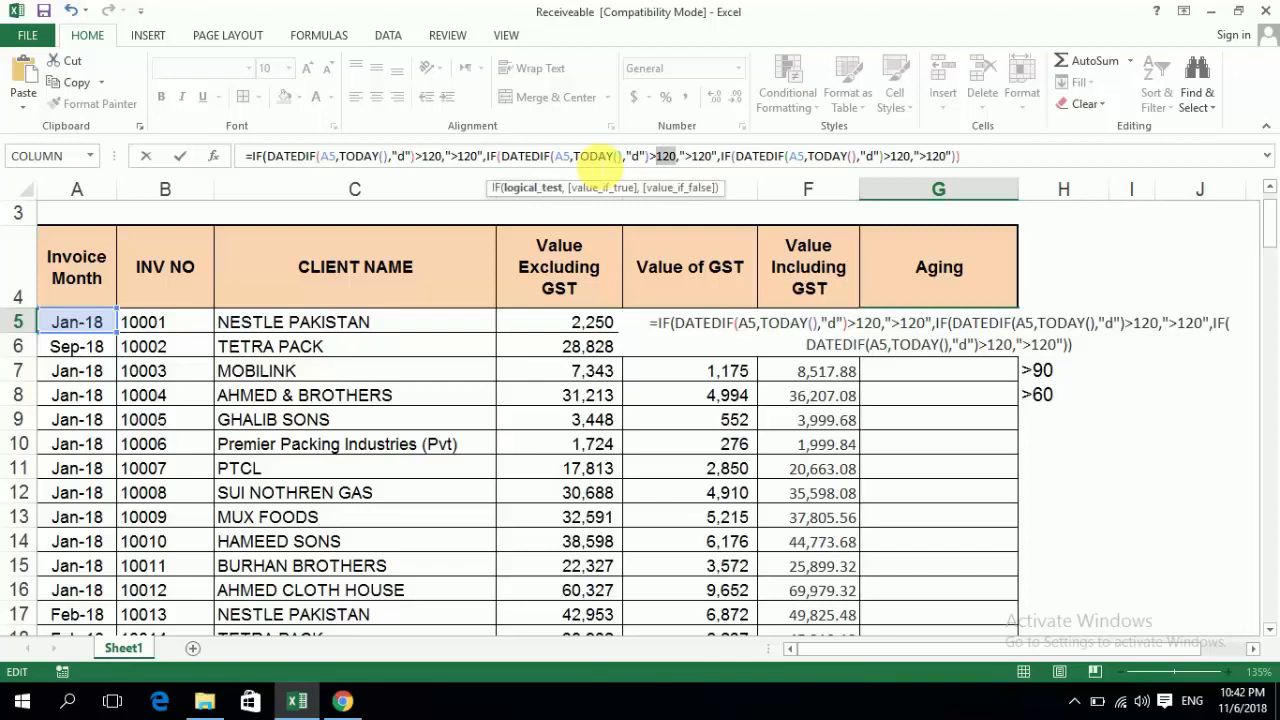
{"action": "type", "text": "90"}
- Set the second IF's true result in G5 to ">90"
{"action": "key", "text": "Right"}
{"action": "key", "text": "Right"}
{"action": "key", "text": "Right"}
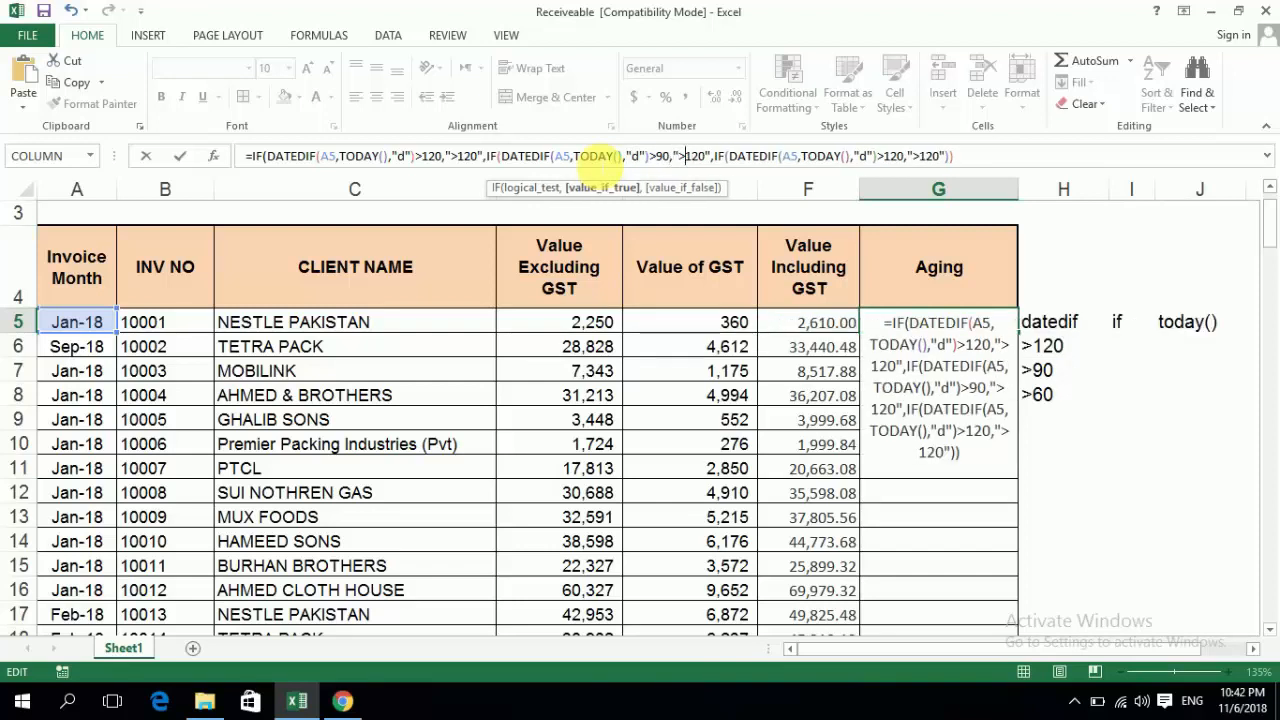
{"action": "key", "text": "shift+Right"}
{"action": "key", "text": "shift+Right"}
{"action": "key", "text": "shift+Right"}
{"action": "type", "text": "90"}
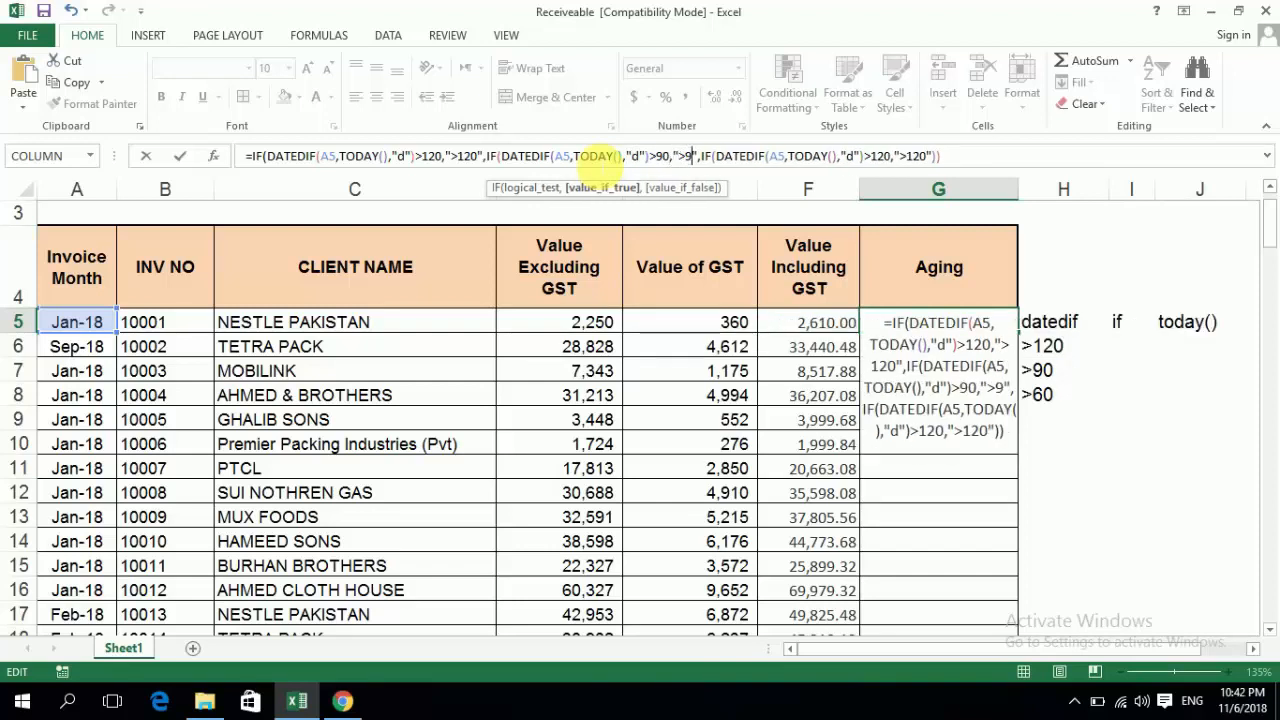
- Change the logical test of the third IF in the G5 formula to compare against >60
{"action": "key", "text": "Right"}
{"action": "key", "text": "Right"}
{"action": "key", "text": "Right"}
{"action": "key", "text": "Right"}
{"action": "key", "text": "Right"}
{"action": "key", "text": "Right"}
{"action": "key", "text": "Right"}
{"action": "key", "text": "Right"}
{"action": "key", "text": "Right"}
{"action": "key", "text": "Right"}
{"action": "key", "text": "Right"}
{"action": "key", "text": "Right"}
{"action": "key", "text": "Right"}
{"action": "key", "text": "Right"}
{"action": "key", "text": "Right"}
{"action": "key", "text": "Right"}
{"action": "key", "text": "Right"}
{"action": "key", "text": "Right"}
{"action": "key", "text": "Right"}
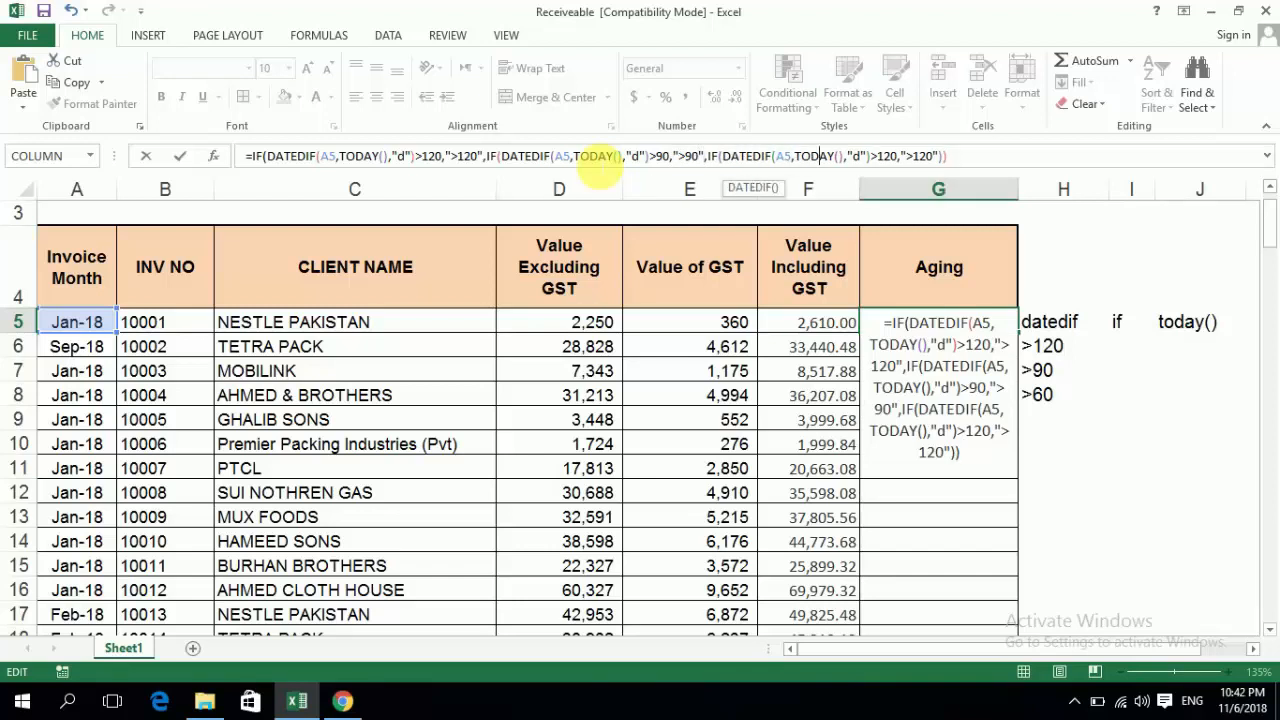
{"action": "key", "text": "Right"}
{"action": "key", "text": "Right"}
{"action": "key", "text": "Right"}
{"action": "key", "text": "Right"}
{"action": "key", "text": "Right"}
{"action": "key", "text": "Right"}
{"action": "key", "text": "Right"}
{"action": "key", "text": "Right"}
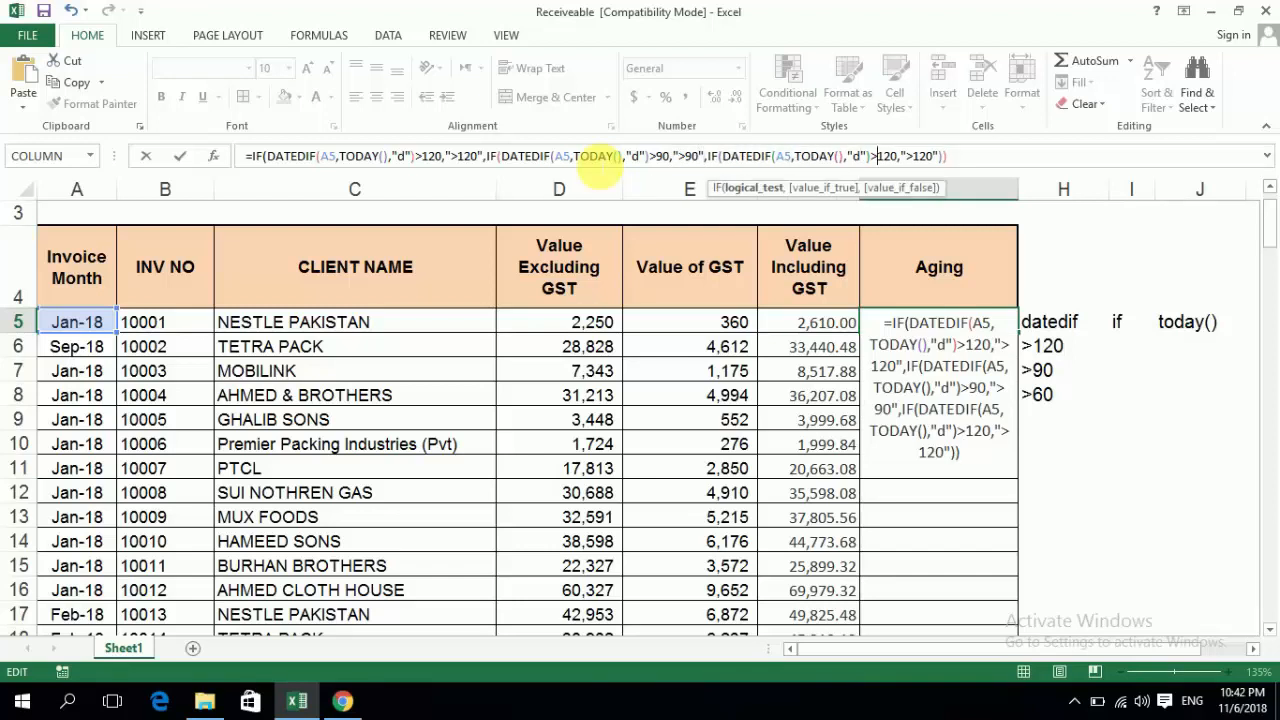
{"action": "key", "text": "shift+Right"}
{"action": "key", "text": "shift+Right"}
{"action": "key", "text": "shift+Right"}
{"action": "type", "text": "60"}
- Set the third IF's true result to ">60" and enter the G5 formula, accepting the proposed closing bracket correction
{"action": "key", "text": "Right"}
{"action": "key", "text": "Right"}
{"action": "key", "text": "Right"}
{"action": "key", "text": "shift+Right"}
{"action": "key", "text": "shift+Right"}
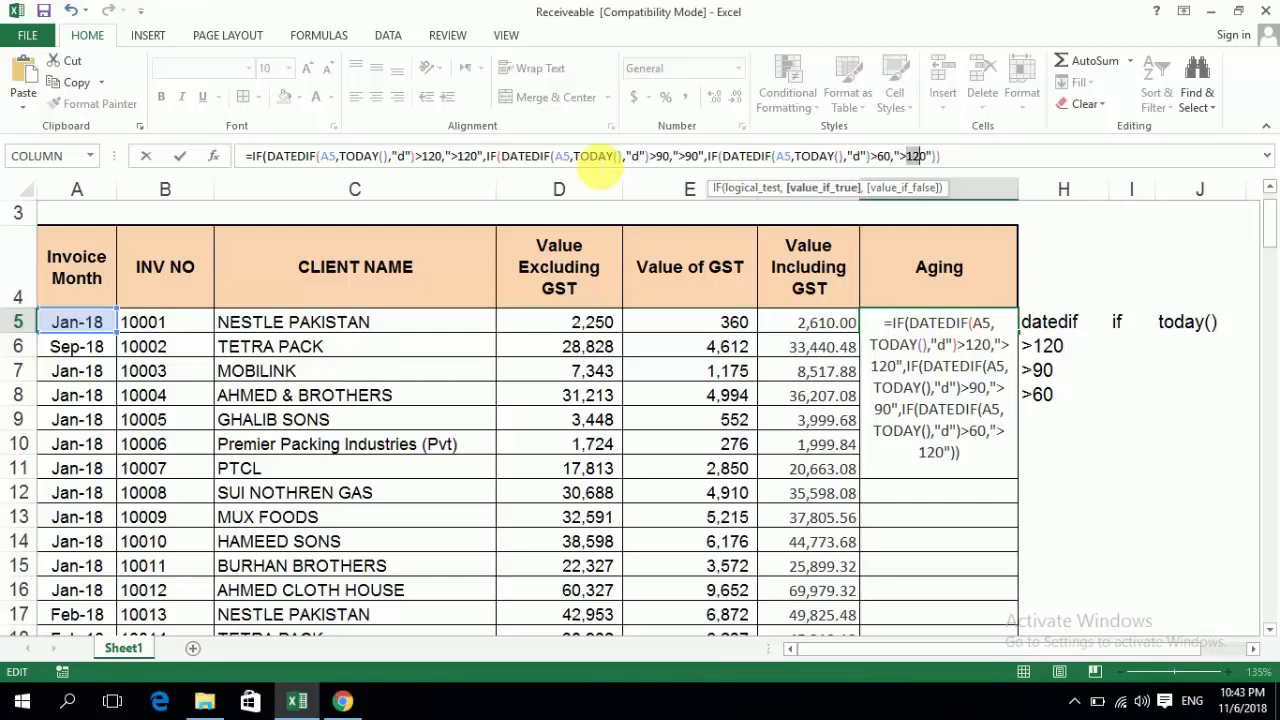
{"action": "key", "text": "shift+Right"}
{"action": "type", "text": "60"}
{"action": "key", "text": "Return"}
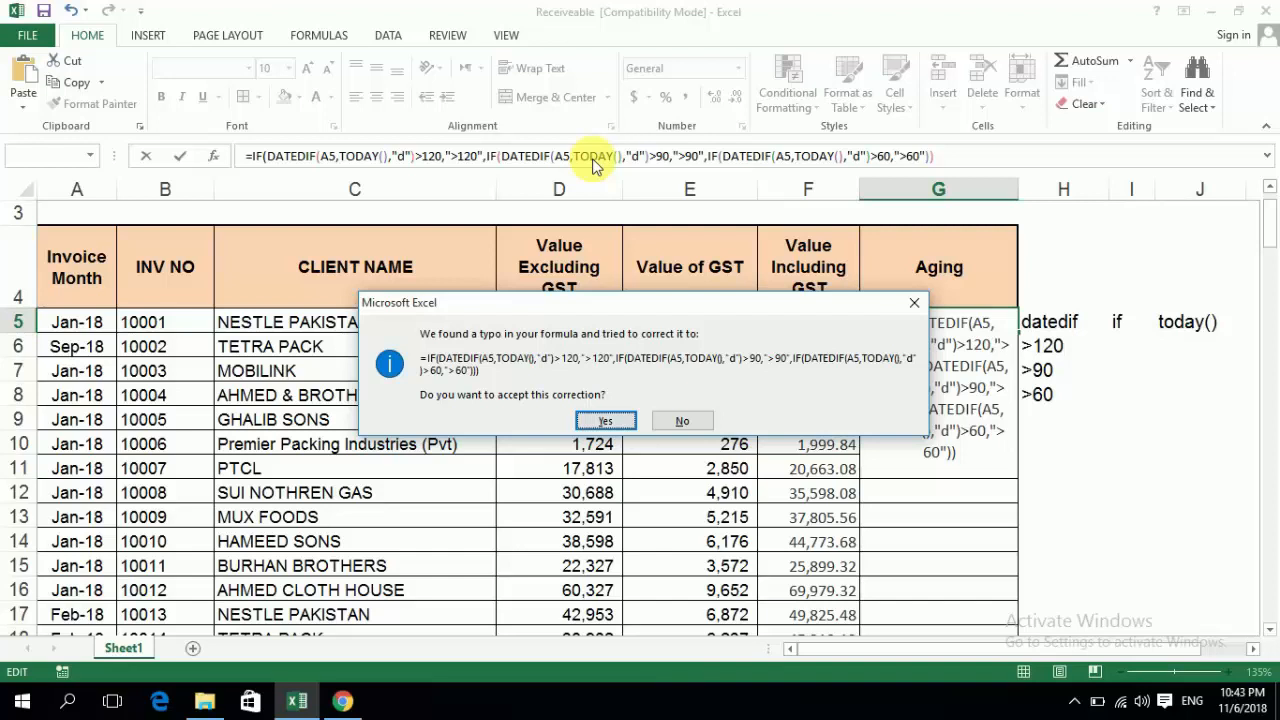
{"action": "key", "text": "Return"}
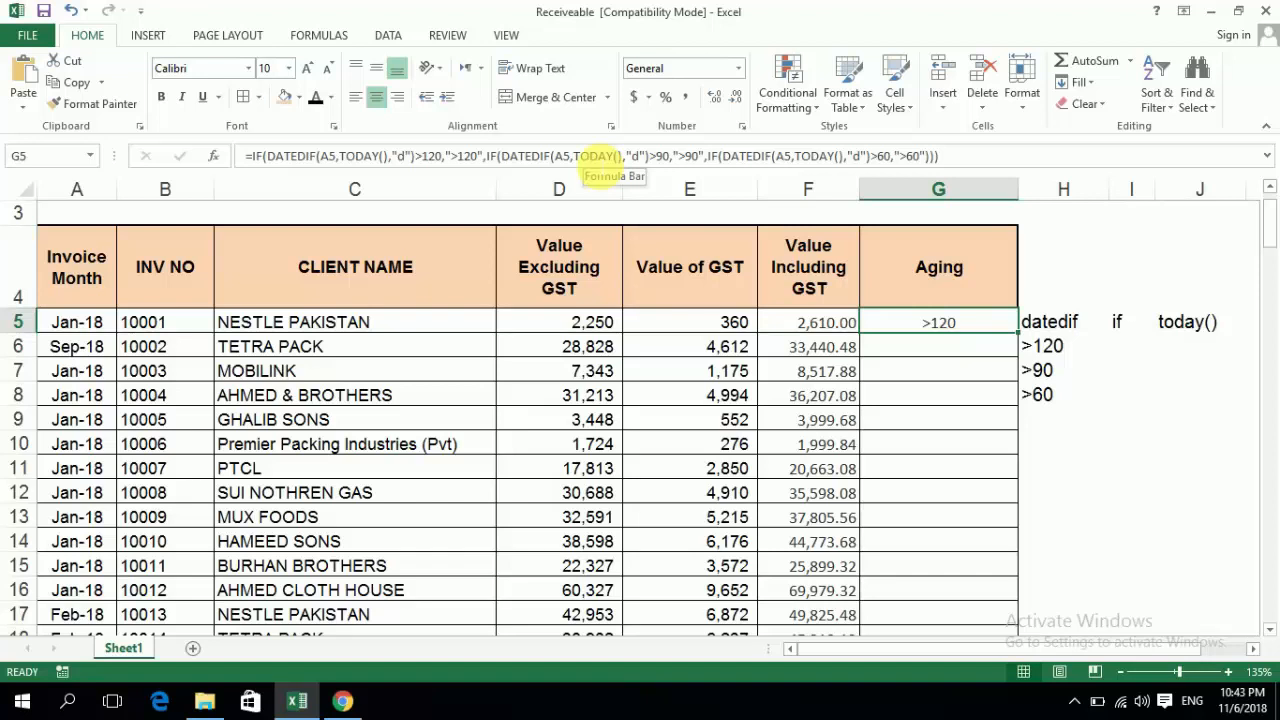
{"action": "key", "text": "Left"}
{"action": "key", "text": "Left"}
{"action": "key", "text": "Left"}
{"action": "key", "text": "Left"}
{"action": "key", "text": "Left"}
{"action": "key", "text": "Left"}
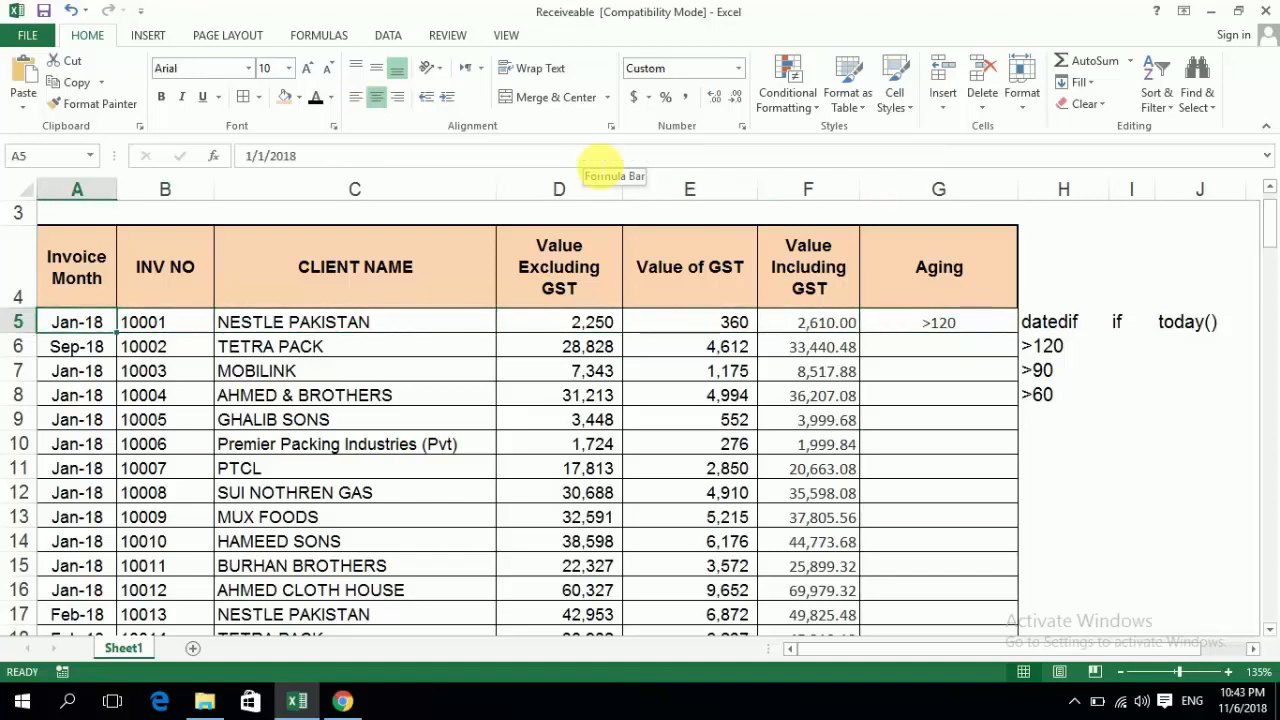
{"action": "key", "text": "Right"}
{"action": "key", "text": "Left"}
{"action": "key", "text": "Right"}
{"action": "key", "text": "Right"}
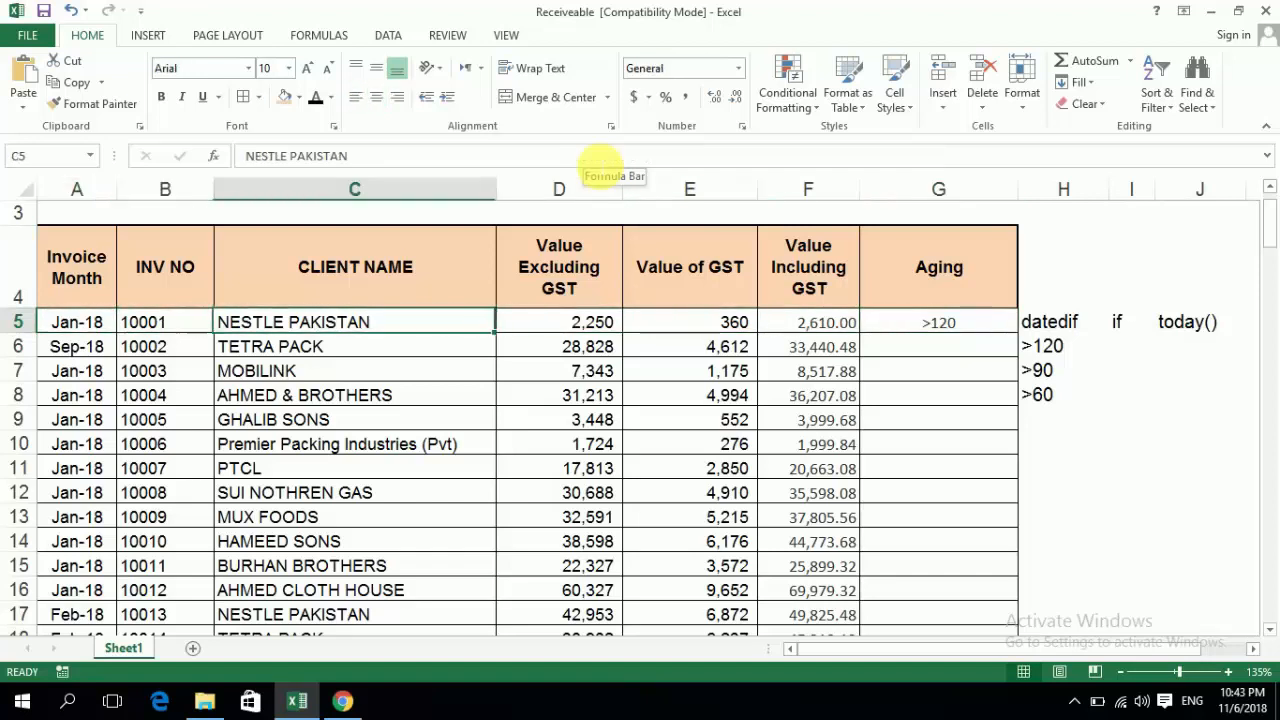
{"action": "key", "text": "Right"}
{"action": "key", "text": "Right"}
{"action": "key", "text": "Right"}
{"action": "key", "text": "Right"}
{"action": "key", "text": "Right"}
{"action": "key", "text": "Left"}
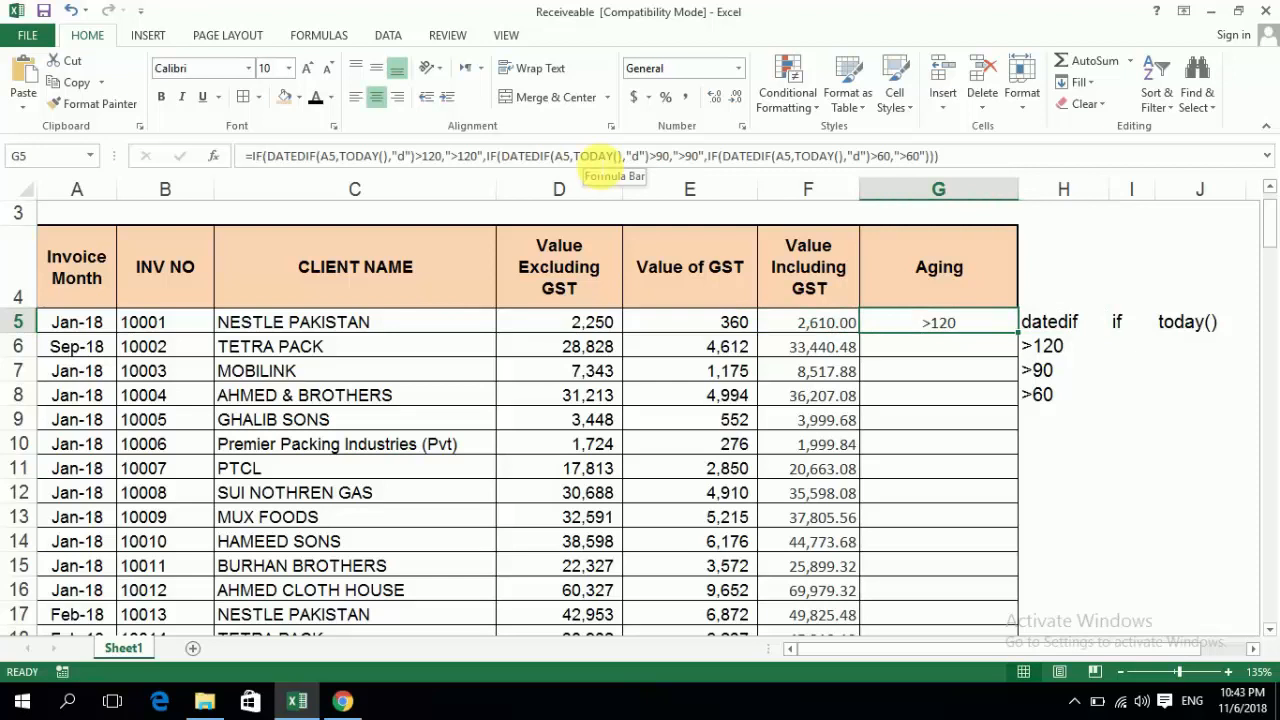
- Add "NOT DUE" as the false result of the innermost IF in G5 and enter the formula
{"action": "key", "text": "F2"}
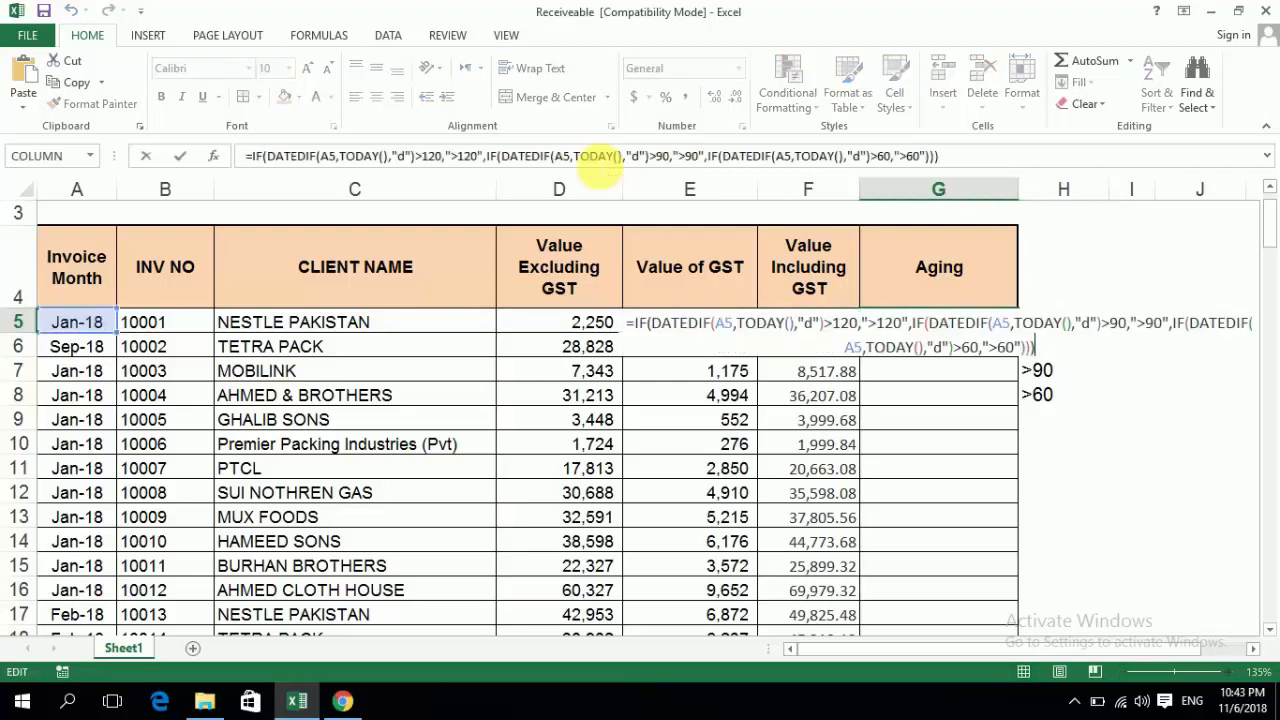
{"action": "key", "text": "Left"}
{"action": "key", "text": "Left"}
{"action": "key", "text": "Left"}
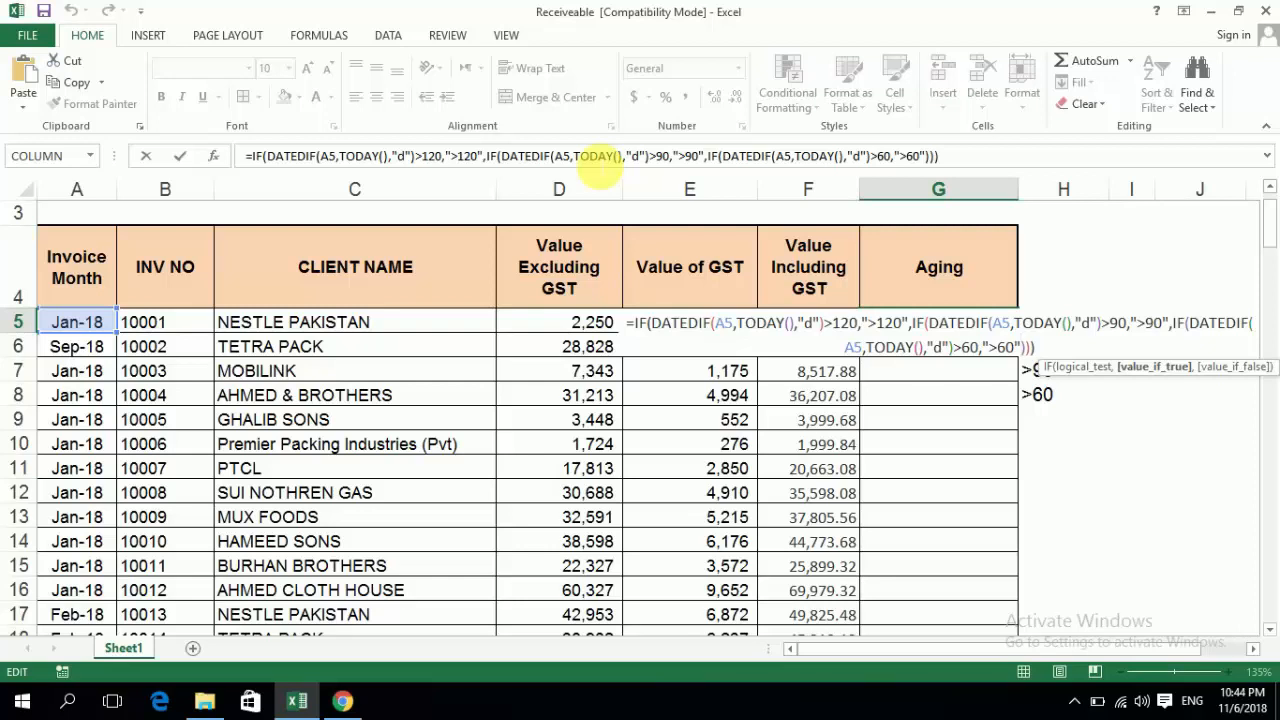
{"action": "type", "text": ","}
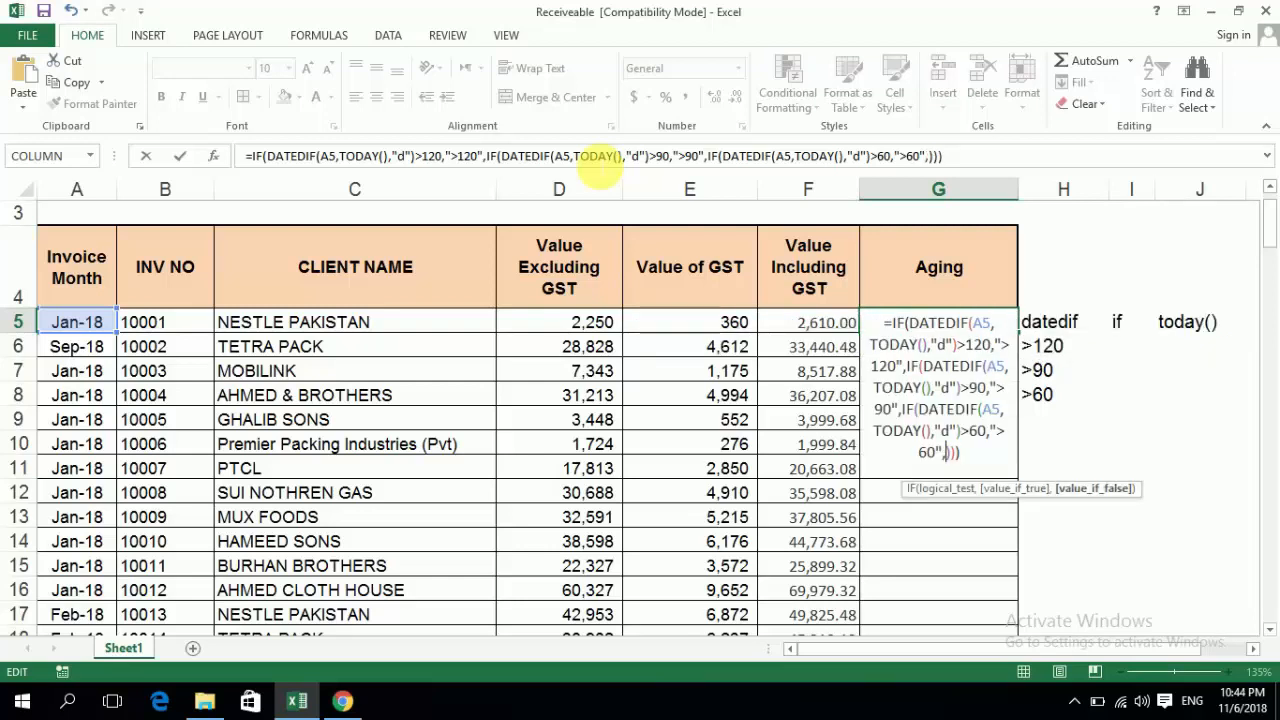
{"action": "type", "text": "\"\""}
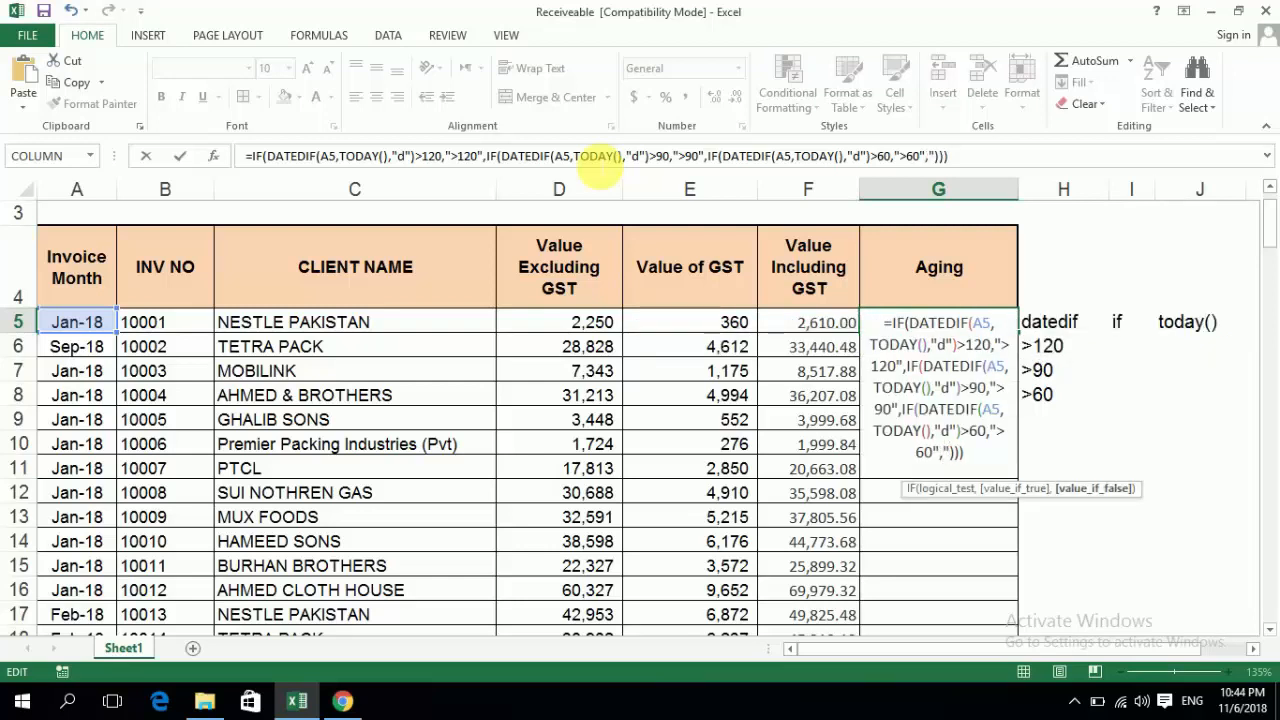
{"action": "key", "text": "Left"}
{"action": "type", "text": "NOT D"}
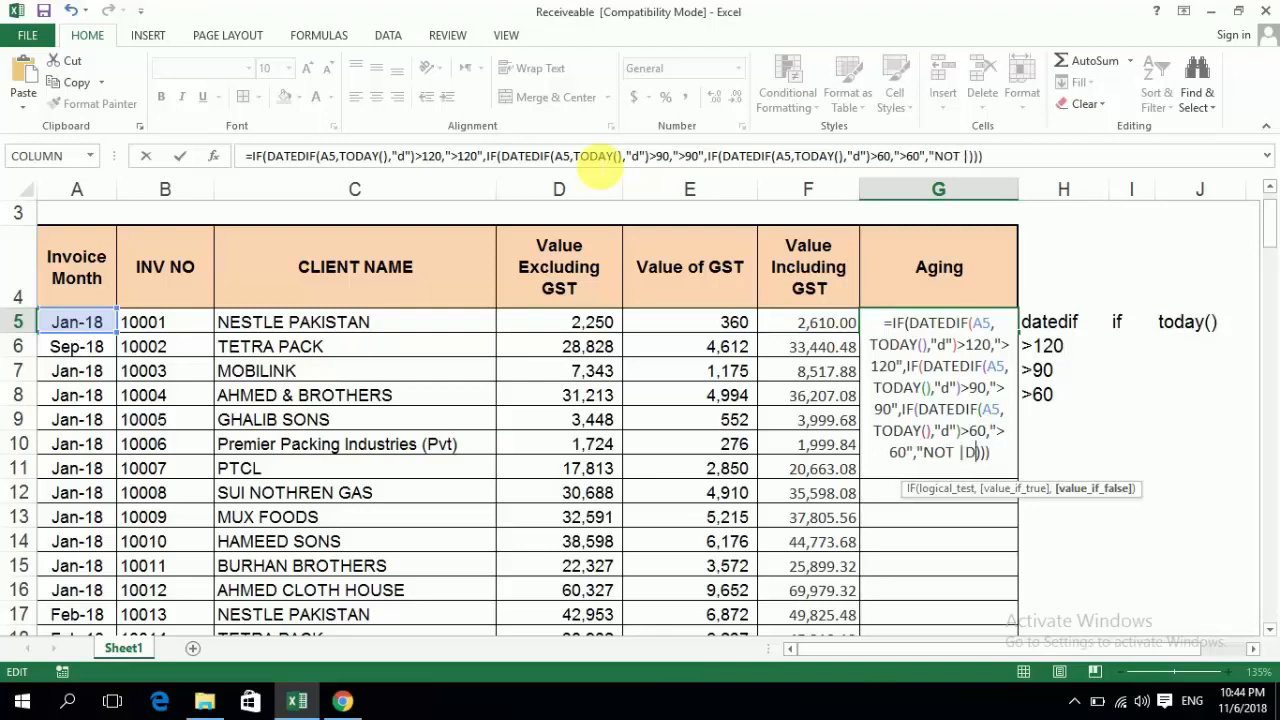
{"action": "key", "text": "BackSpace"}
{"action": "key", "text": "BackSpace"}
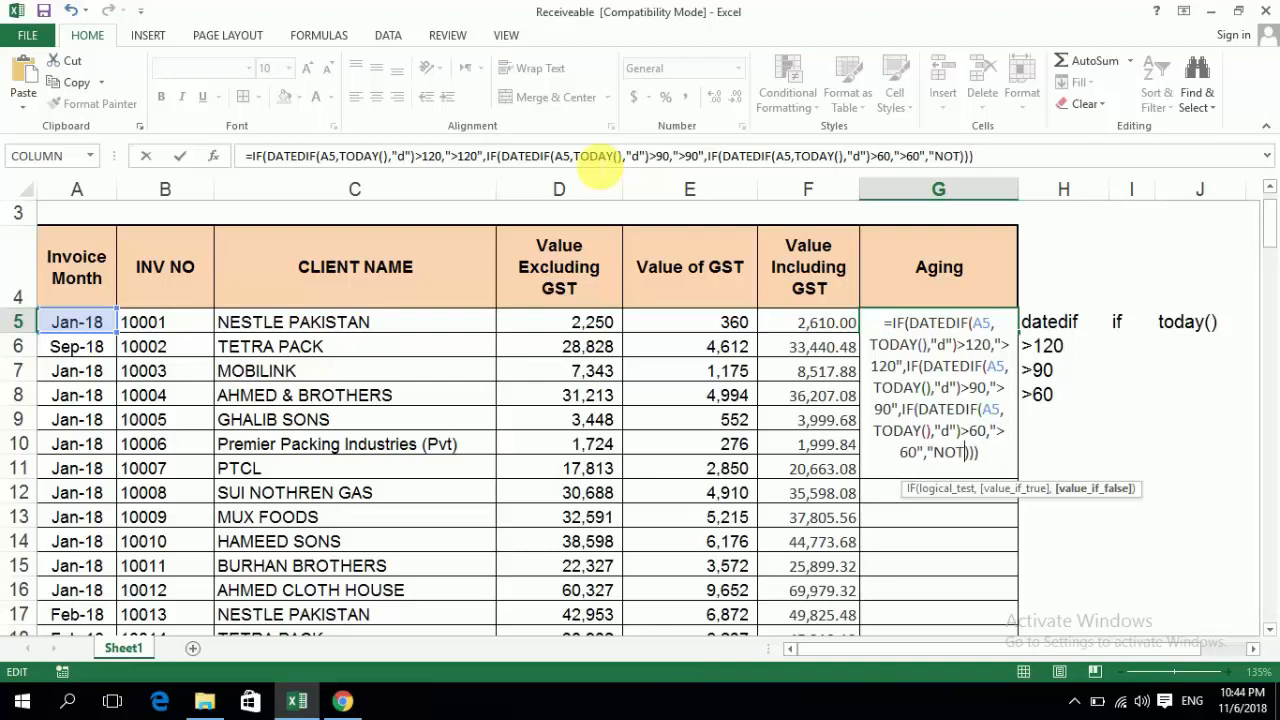
{"action": "type", "text": "DUE\""}
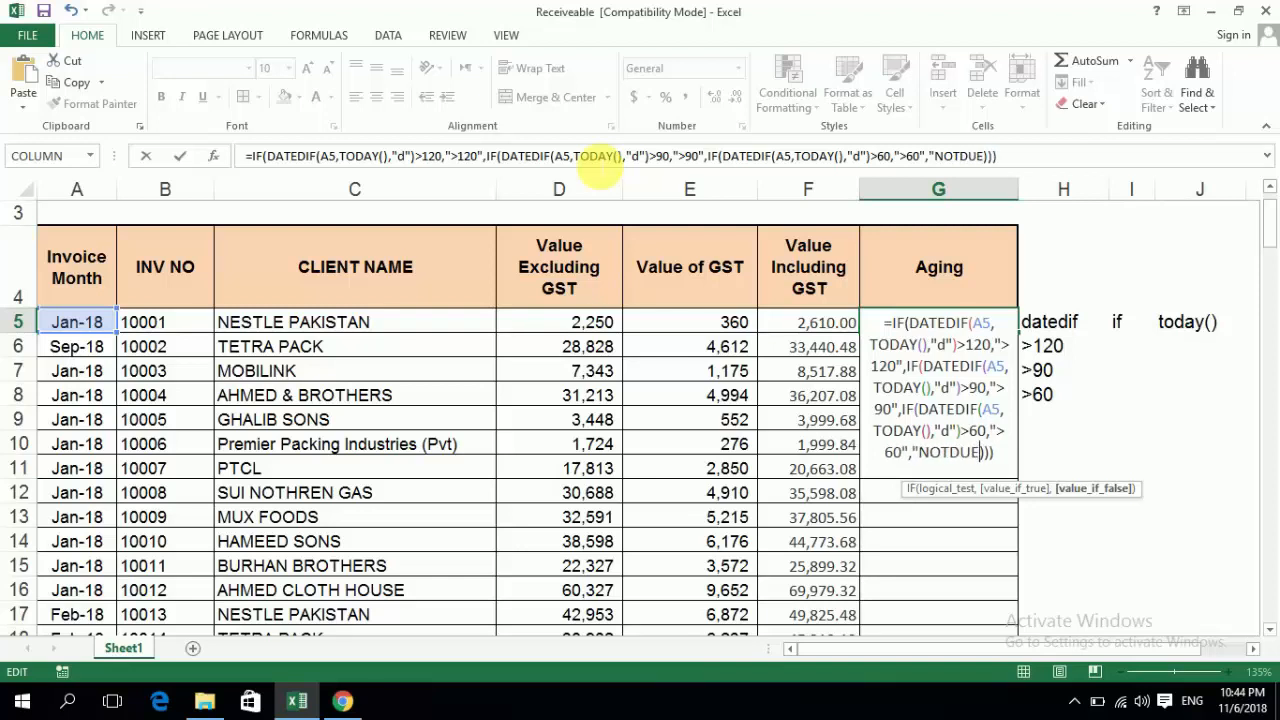
{"action": "type", "text": ")"}
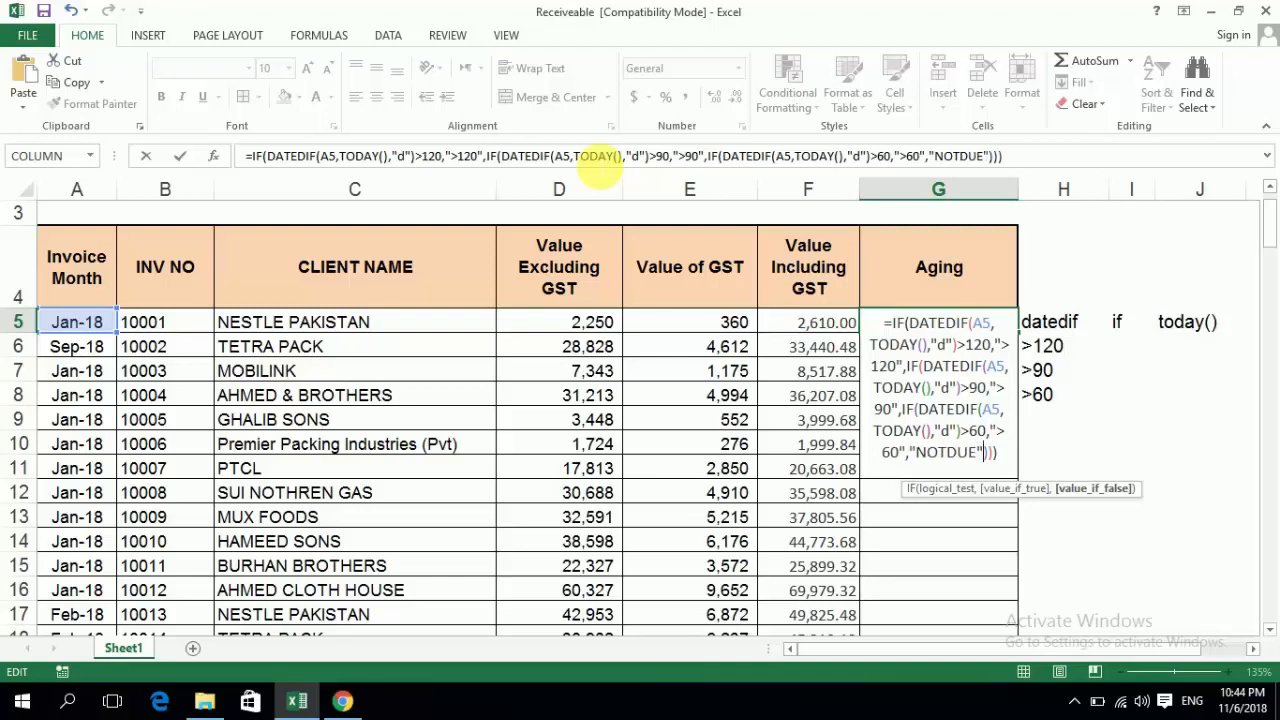
{"action": "key", "text": "Left"}
{"action": "key", "text": "Left"}
{"action": "key", "text": "Left"}
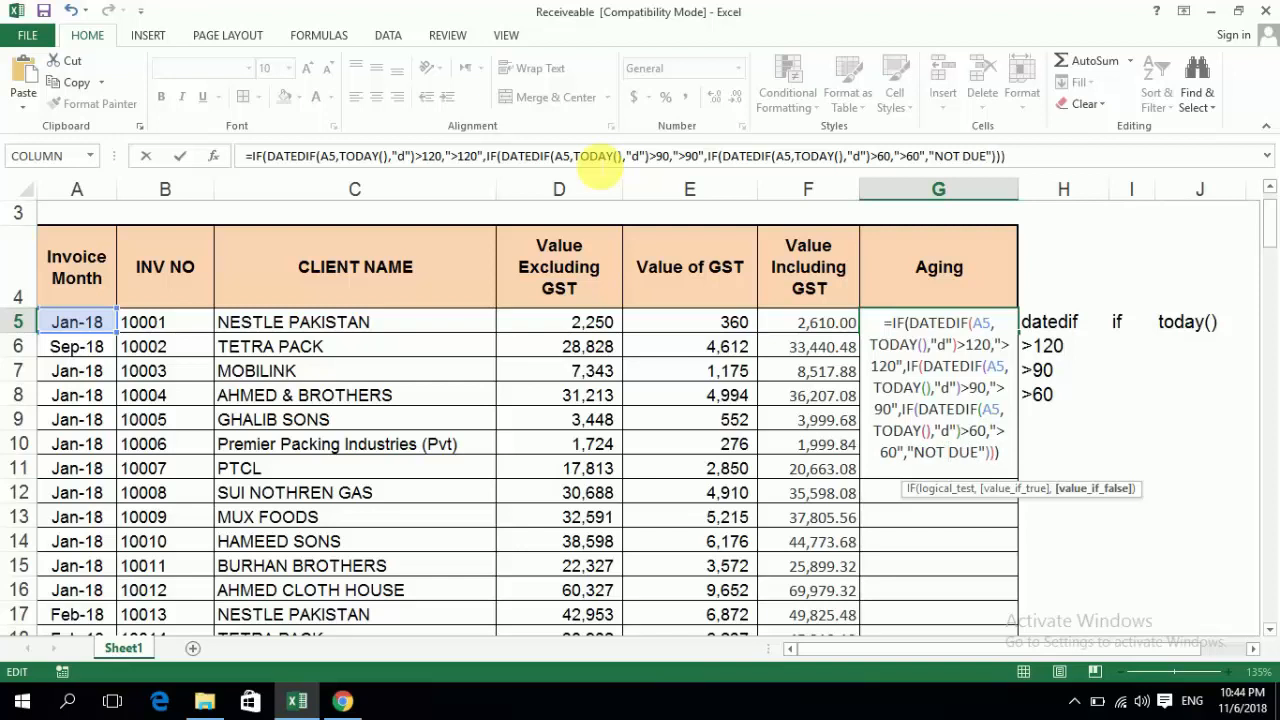
{"action": "key", "text": "Return"}
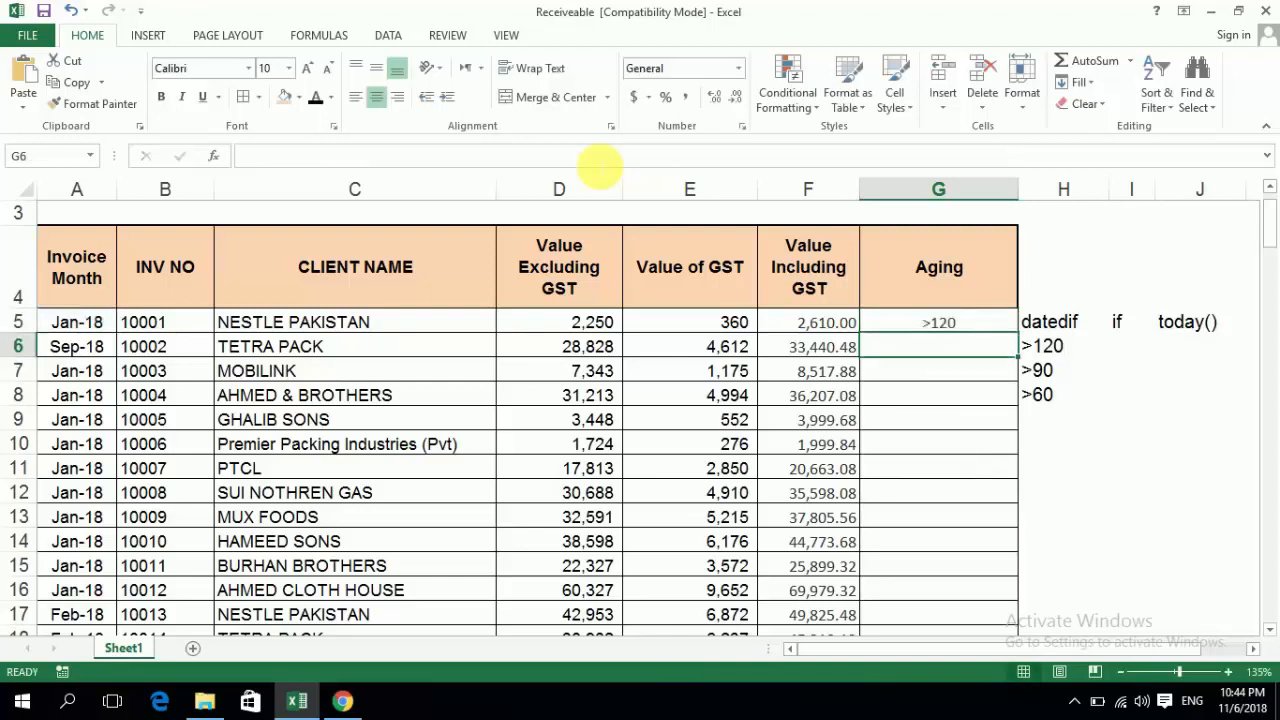
{"action": "key", "text": "Up"}
{"action": "key", "text": "Left"}
{"action": "key", "text": "Left"}
{"action": "key", "text": "Left"}
{"action": "key", "text": "Left"}
{"action": "key", "text": "Left"}
{"action": "key", "text": "Left"}
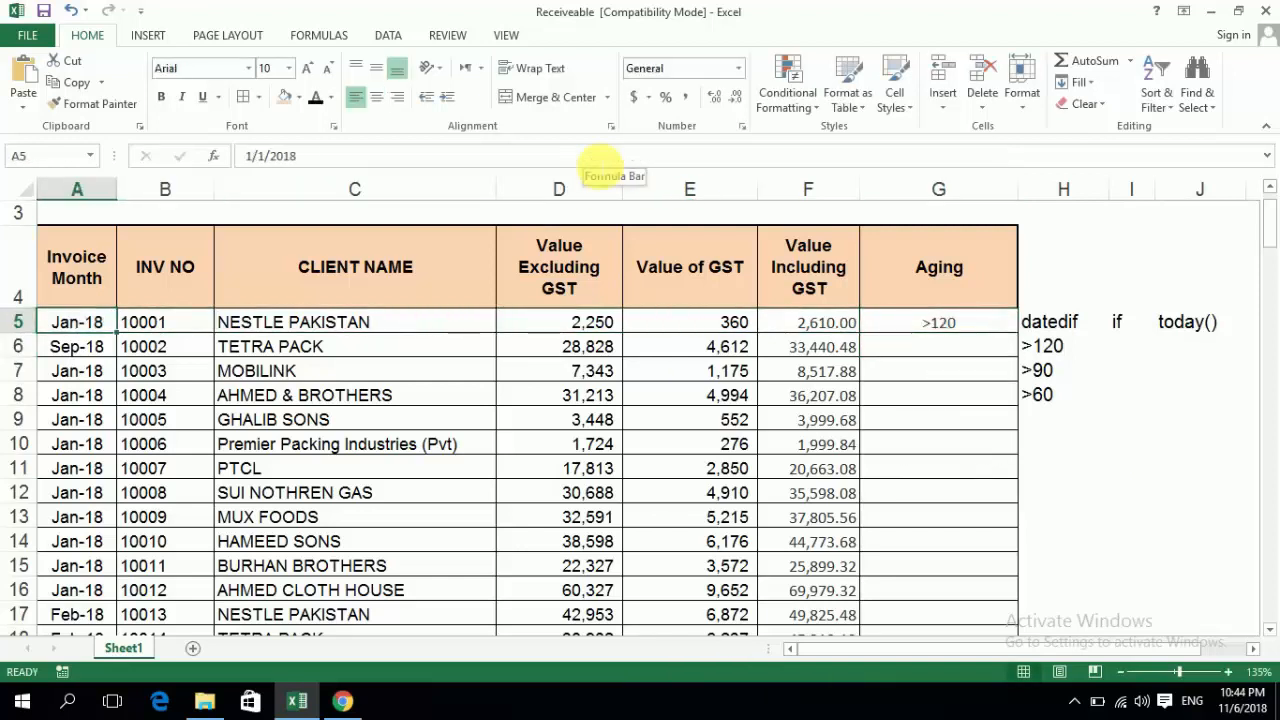
{"action": "key", "text": "Right"}
{"action": "key", "text": "Right"}
{"action": "key", "text": "Right"}
{"action": "key", "text": "Right"}
{"action": "key", "text": "Right"}
{"action": "key", "text": "Right"}
{"action": "key", "text": "Right"}
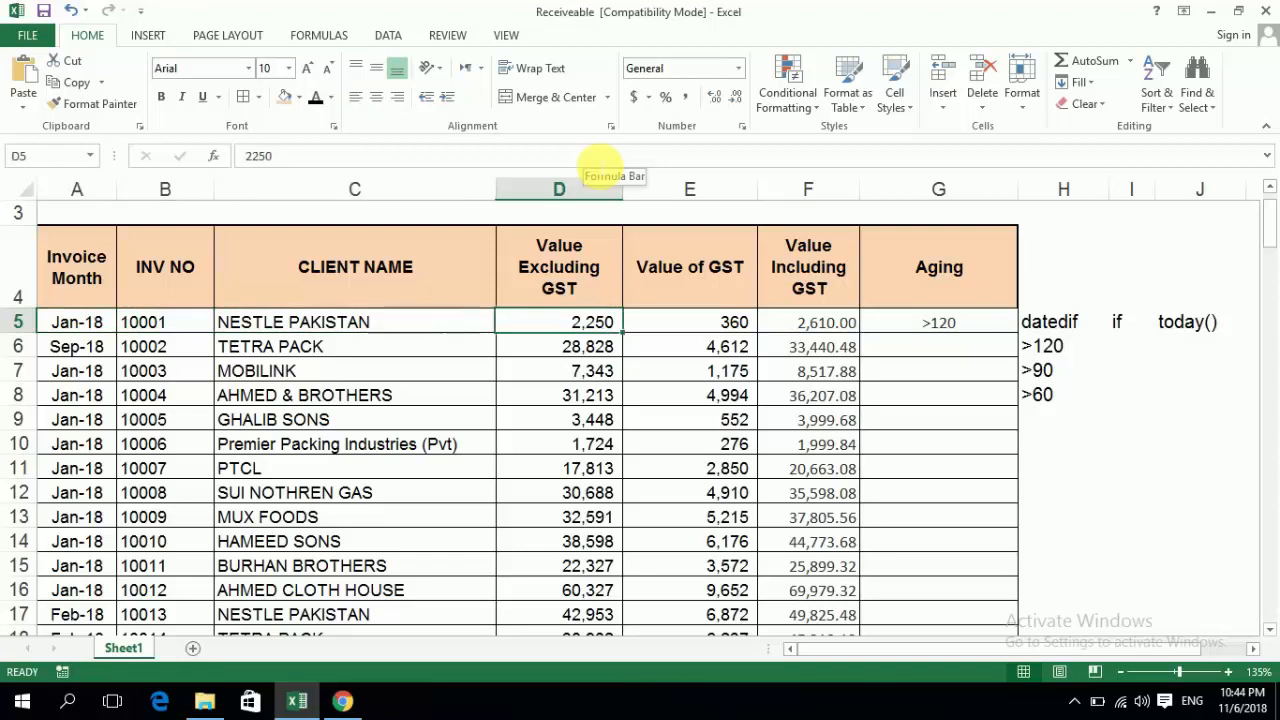
- Set the invoice month in A5 to Feb 2018
{"action": "key", "text": "Left"}
{"action": "key", "text": "Left"}
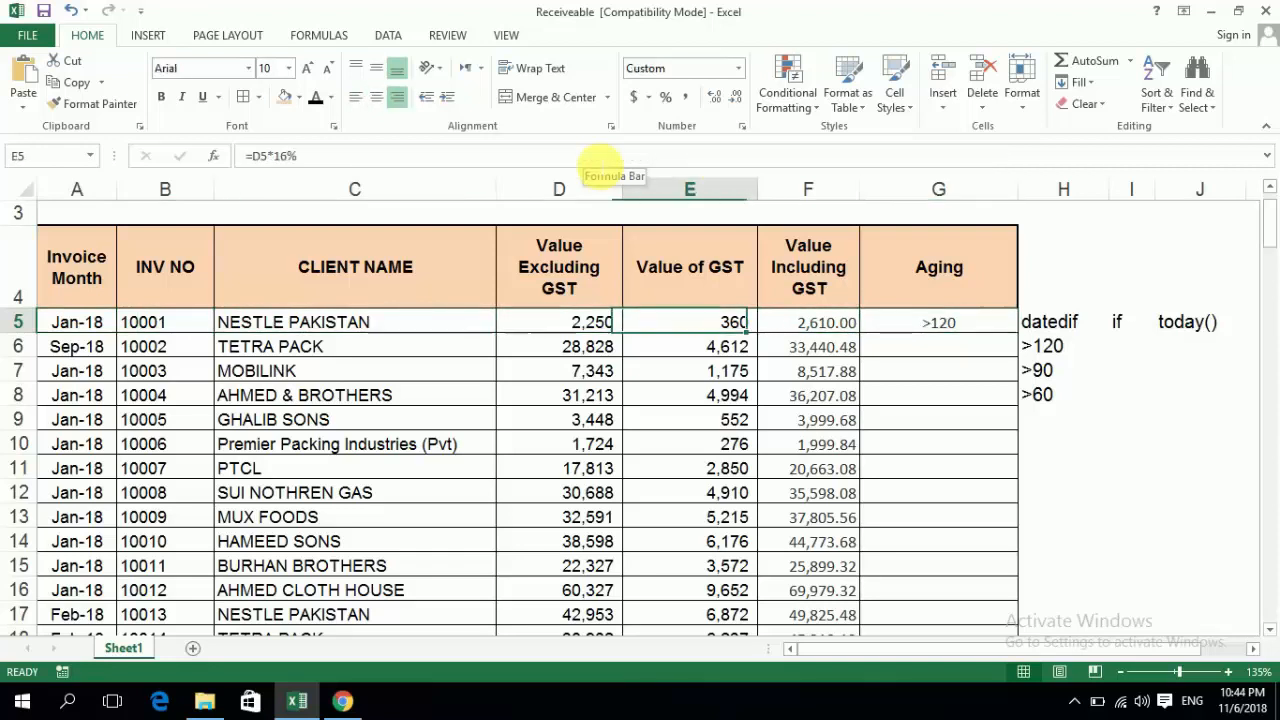
{"action": "key", "text": "Left"}
{"action": "key", "text": "Left"}
{"action": "key", "text": "Left"}
{"action": "key", "text": "Left"}
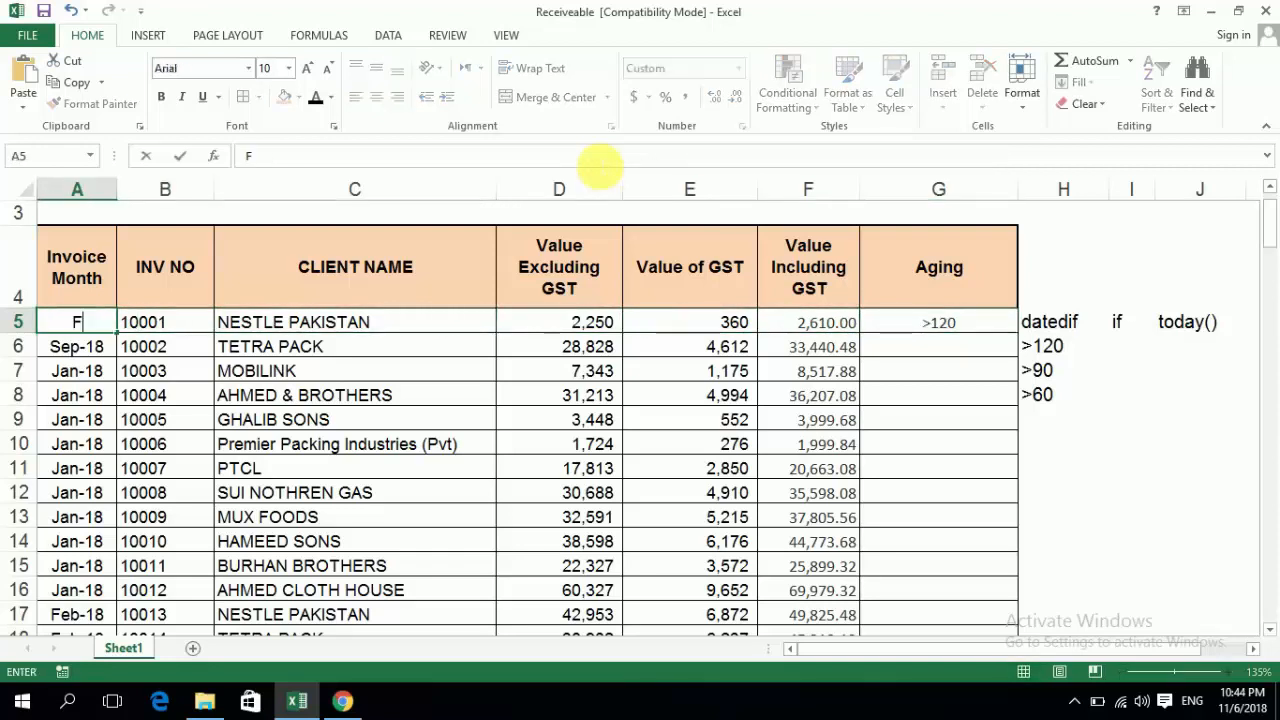
{"action": "type", "text": "FEB 21"}
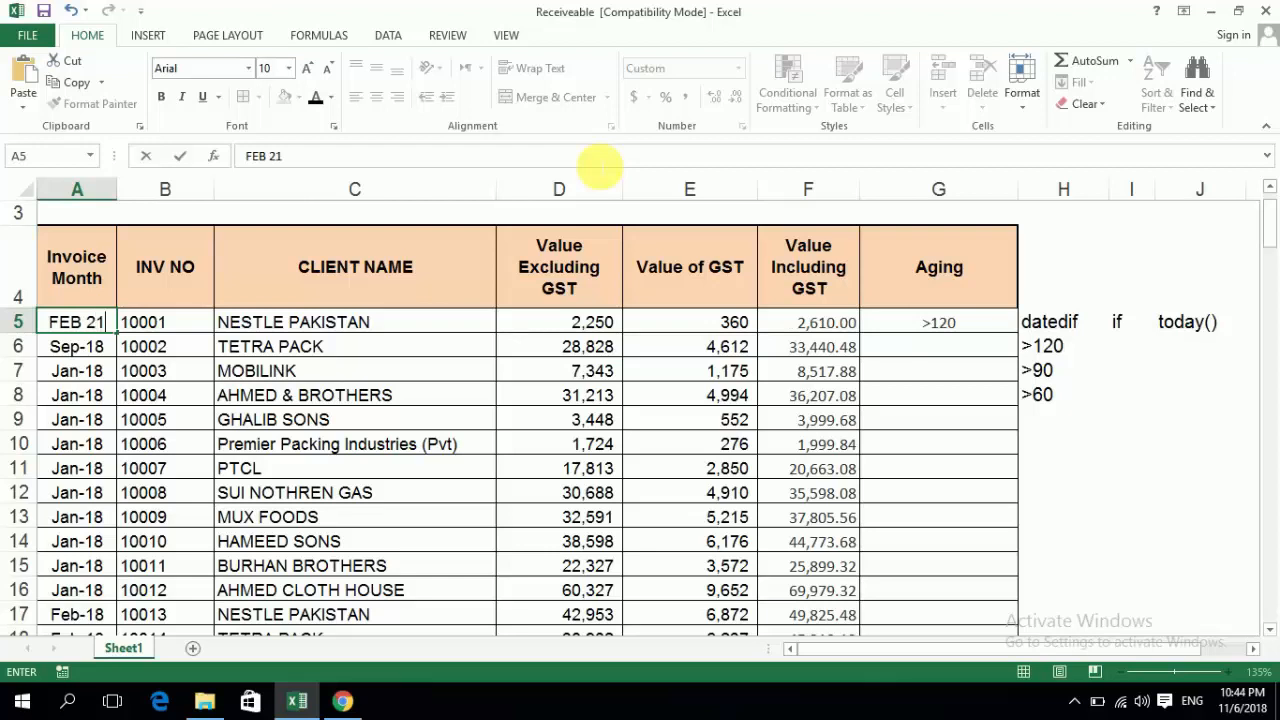
{"action": "type", "text": "0"}
{"action": "key", "text": "BackSpace"}
{"action": "key", "text": "BackSpace"}
{"action": "type", "text": "018"}
{"action": "key", "text": "Right"}
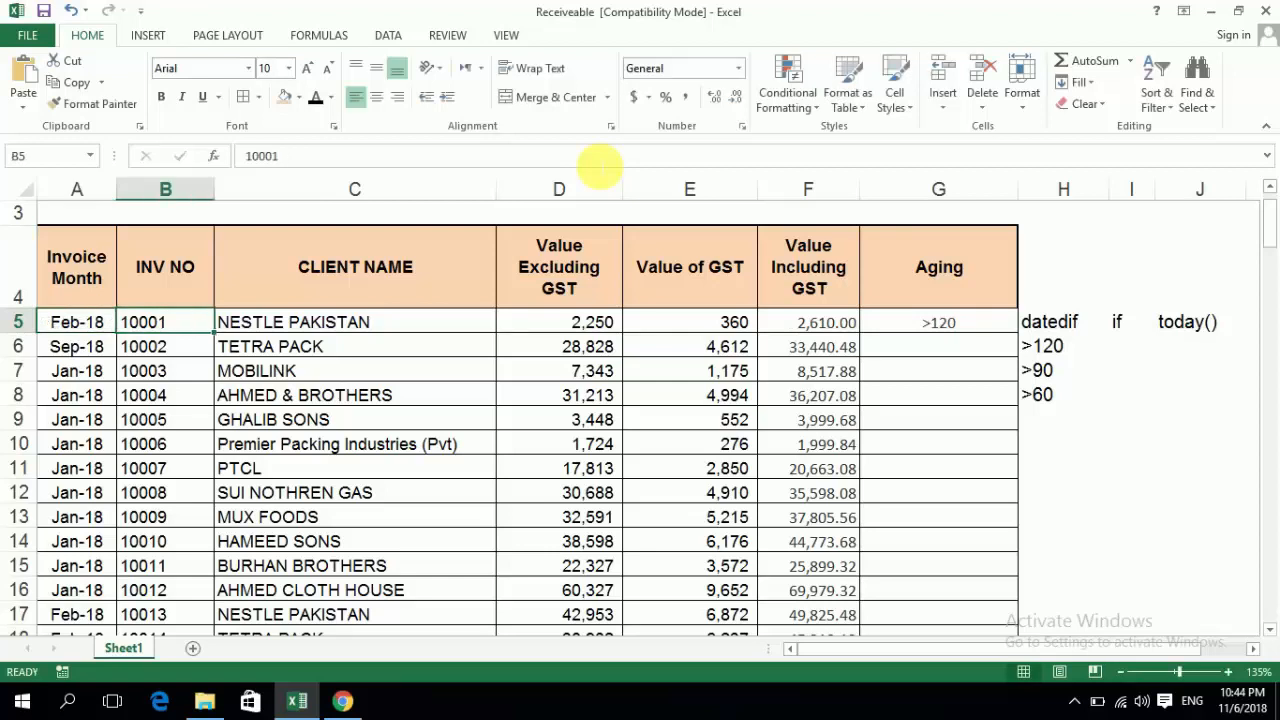
- Change the invoice date in A5 to 6/1/2018
{"action": "key", "text": "Left"}
{"action": "key", "text": "F2"}
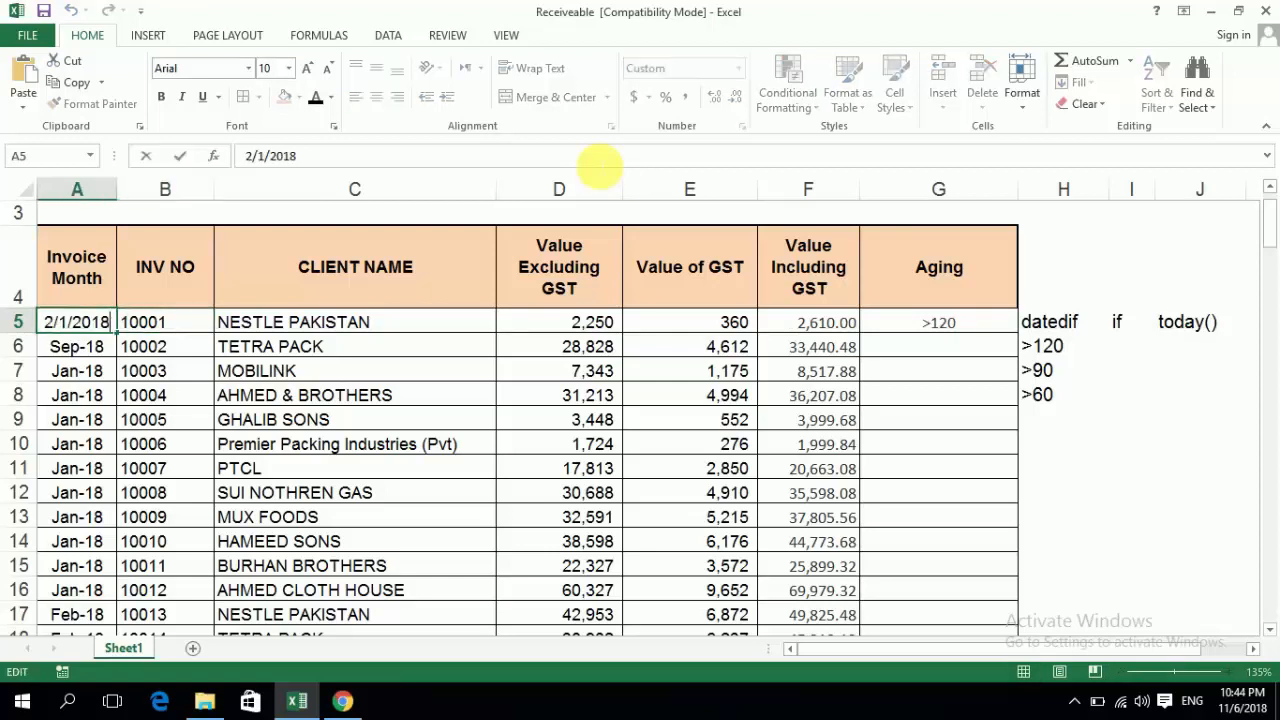
{"action": "key", "text": "Left"}
{"action": "key", "text": "Left"}
{"action": "key", "text": "Left"}
{"action": "key", "text": "Left"}
{"action": "key", "text": "Left"}
{"action": "key", "text": "Left"}
{"action": "key", "text": "Left"}
{"action": "key", "text": "Left"}
{"action": "key", "text": "Delete"}
{"action": "type", "text": "6"}
{"action": "key", "text": "Return"}
{"action": "key", "text": "Up"}
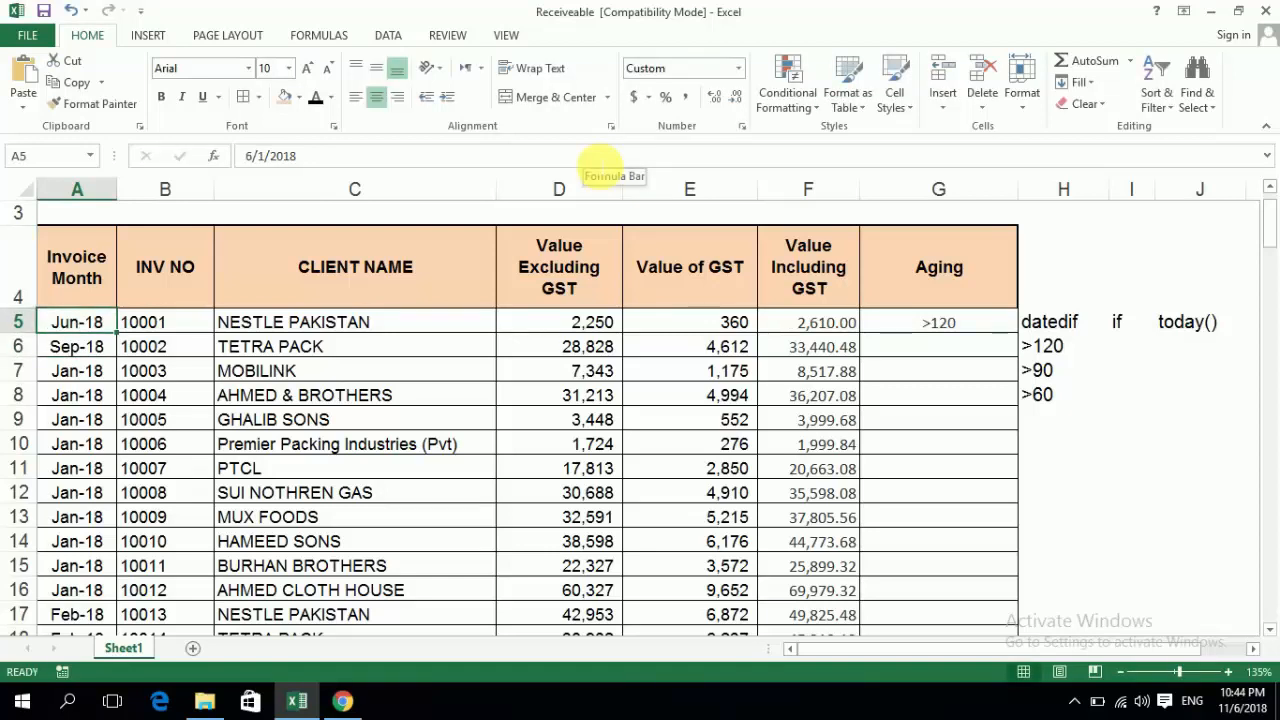
- Change the month of the A5 invoice date so it reads 8/1/2018
{"action": "key", "text": "F2"}
{"action": "key", "text": "Left"}
{"action": "key", "text": "Left"}
{"action": "key", "text": "Left"}
{"action": "key", "text": "Left"}
{"action": "key", "text": "Left"}
{"action": "key", "text": "Left"}
{"action": "key", "text": "Left"}
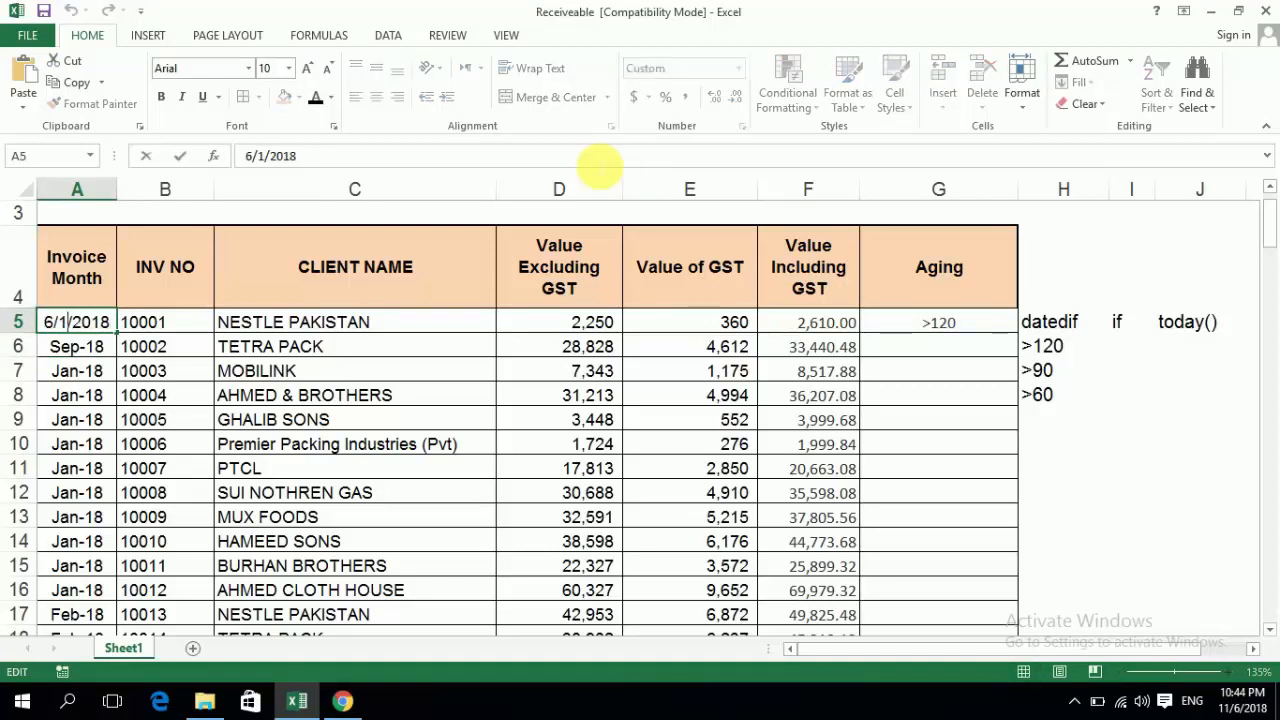
{"action": "key", "text": "shift+Left"}
{"action": "type", "text": "8"}
{"action": "key", "text": "Return"}
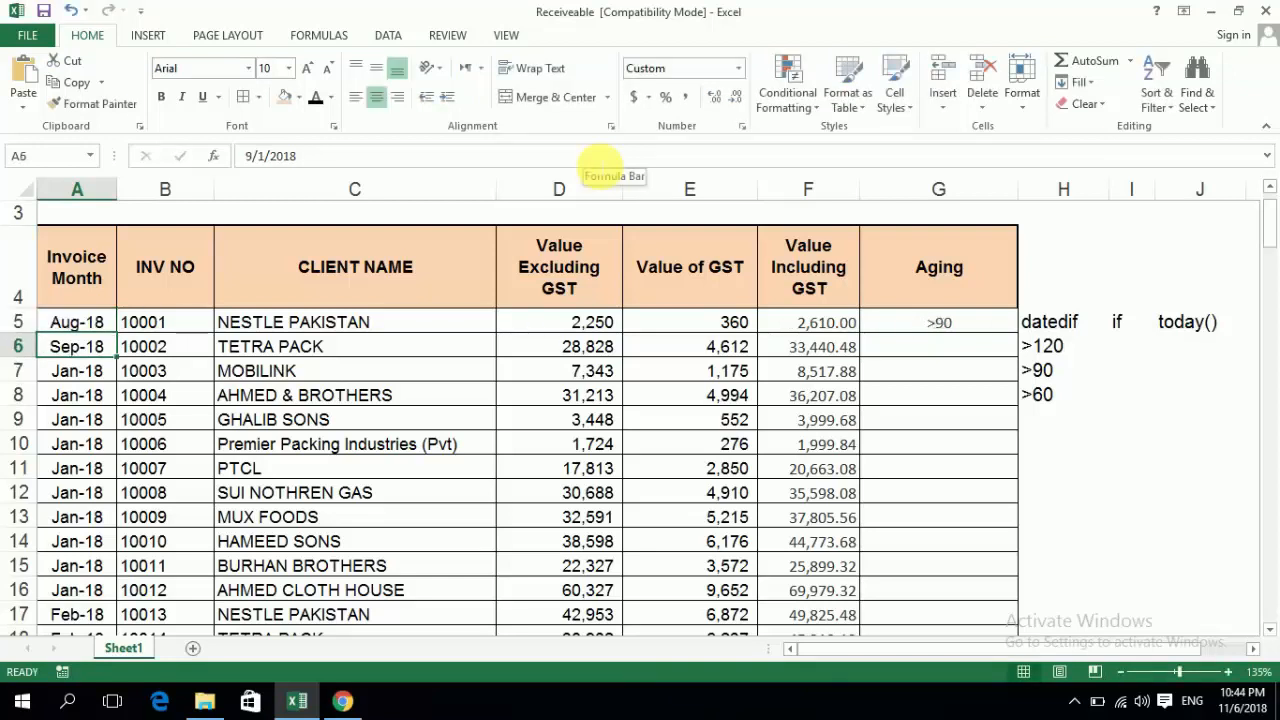
- Compare the invoice month in A5 with the Aging result in G5 across the first invoice row
{"action": "key", "text": "Up"}
{"action": "key", "text": "Right"}
{"action": "key", "text": "Right"}
{"action": "key", "text": "Right"}
{"action": "key", "text": "Right"}
{"action": "key", "text": "Right"}
{"action": "key", "text": "Right"}
{"action": "key", "text": "Left"}
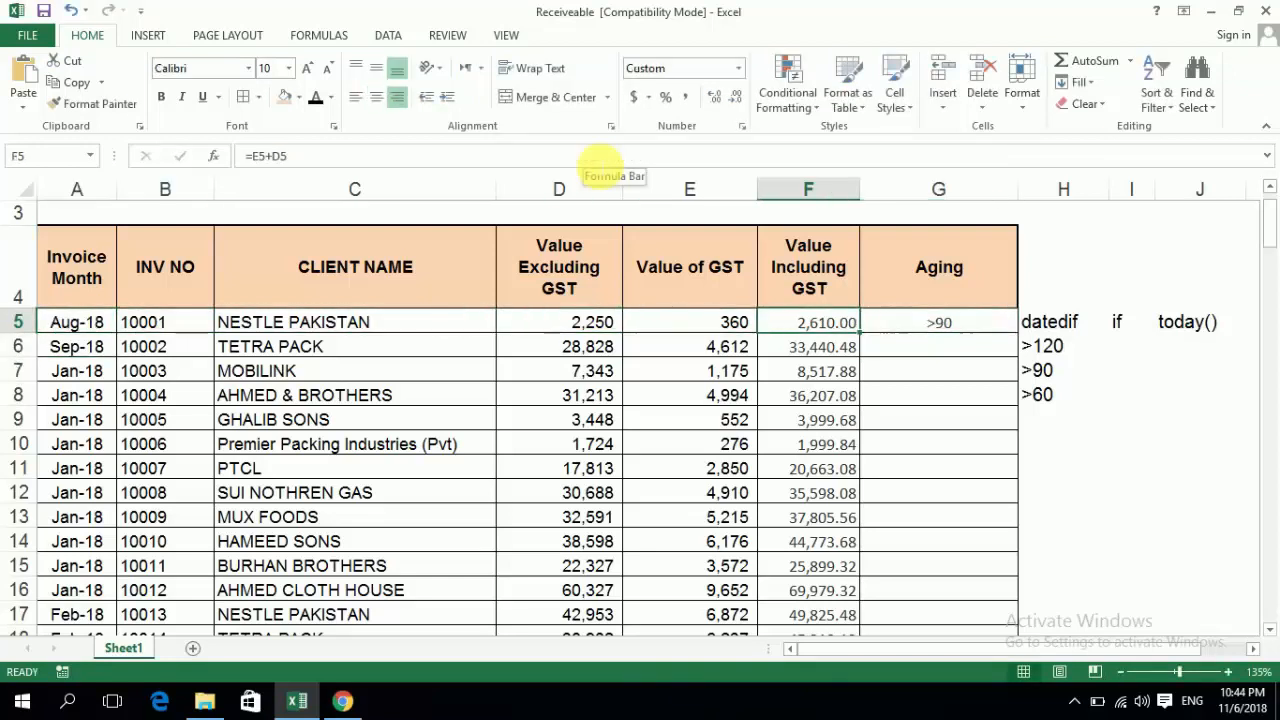
{"action": "key", "text": "Left"}
{"action": "key", "text": "Left"}
{"action": "key", "text": "Left"}
{"action": "key", "text": "Left"}
{"action": "key", "text": "Left"}
{"action": "key", "text": "Right"}
{"action": "key", "text": "Right"}
{"action": "key", "text": "Right"}
{"action": "key", "text": "Right"}
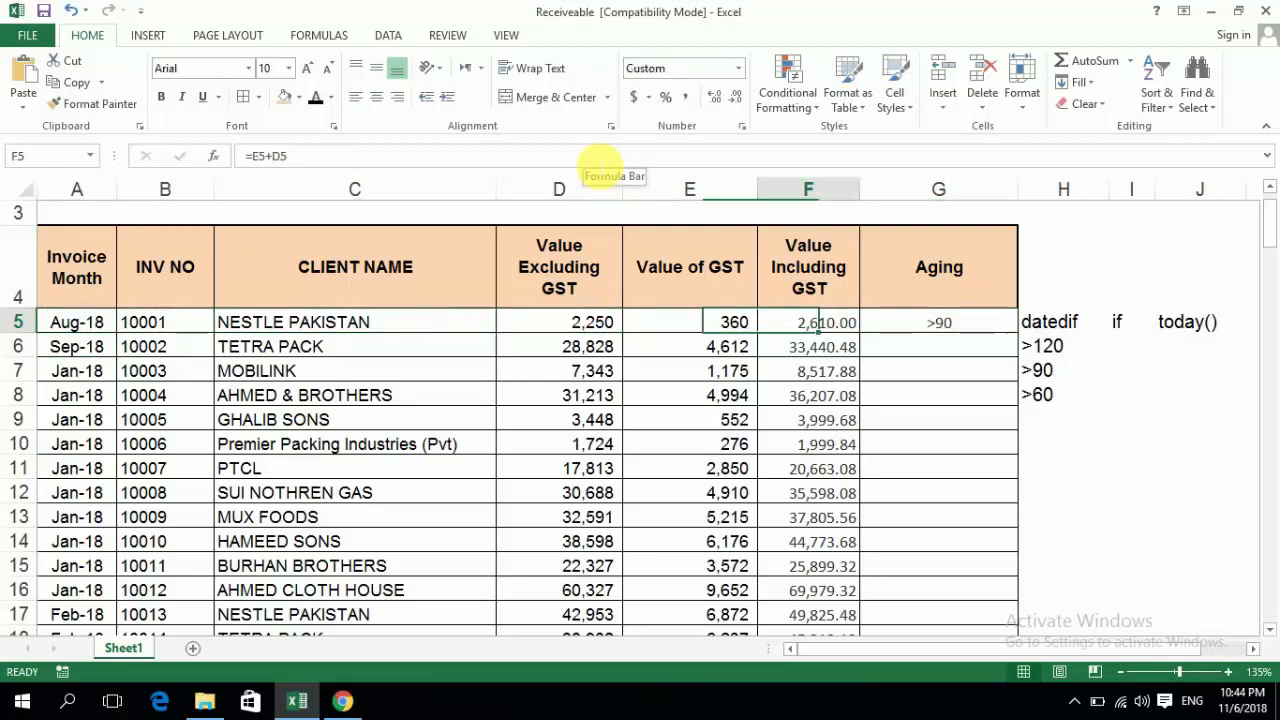
{"action": "key", "text": "Right"}
{"action": "key", "text": "Left"}
{"action": "key", "text": "Left"}
{"action": "key", "text": "Left"}
{"action": "key", "text": "Left"}
{"action": "key", "text": "Left"}
{"action": "key", "text": "Left"}
{"action": "key", "text": "Right"}
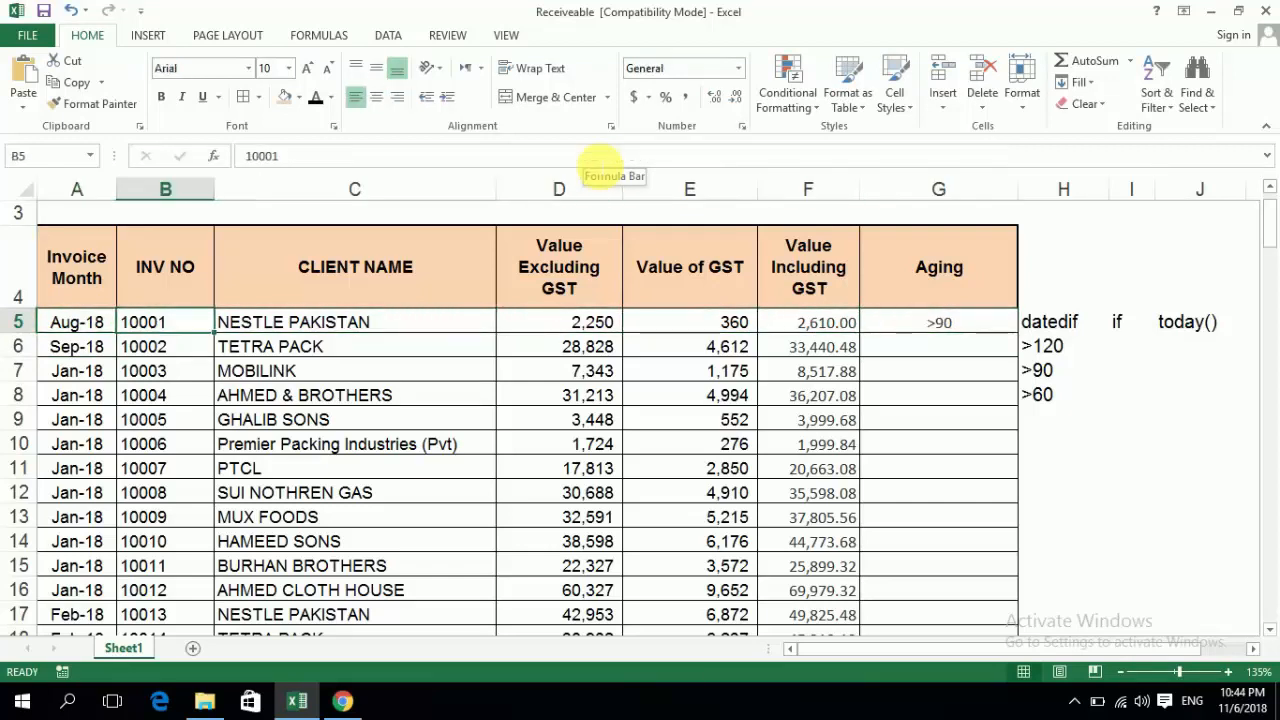
{"action": "key", "text": "Right"}
{"action": "key", "text": "Right"}
{"action": "key", "text": "Right"}
{"action": "key", "text": "Right"}
{"action": "key", "text": "Right"}
{"action": "key", "text": "Left"}
{"action": "key", "text": "Left"}
{"action": "key", "text": "Left"}
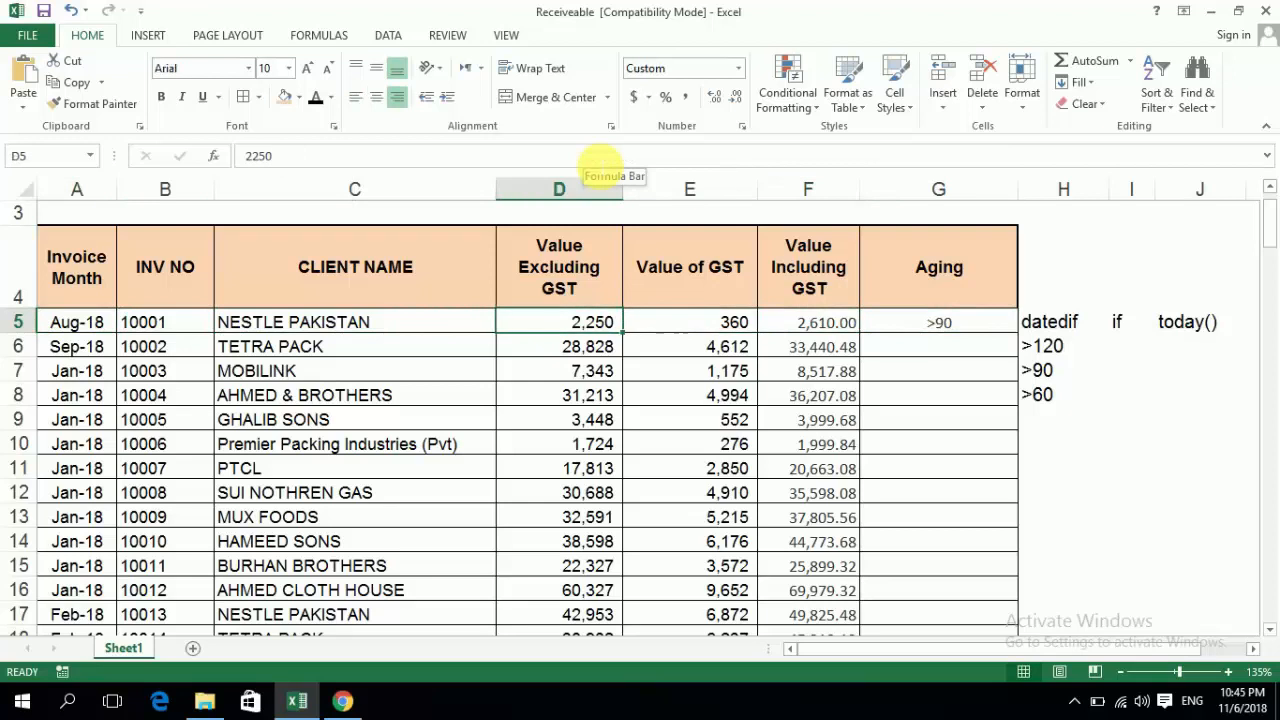
{"action": "key", "text": "Right"}
{"action": "key", "text": "Right"}
{"action": "key", "text": "Right"}
{"action": "key", "text": "Left"}
{"action": "key", "text": "Left"}
{"action": "key", "text": "Left"}
{"action": "key", "text": "Left"}
{"action": "key", "text": "Left"}
{"action": "key", "text": "Left"}
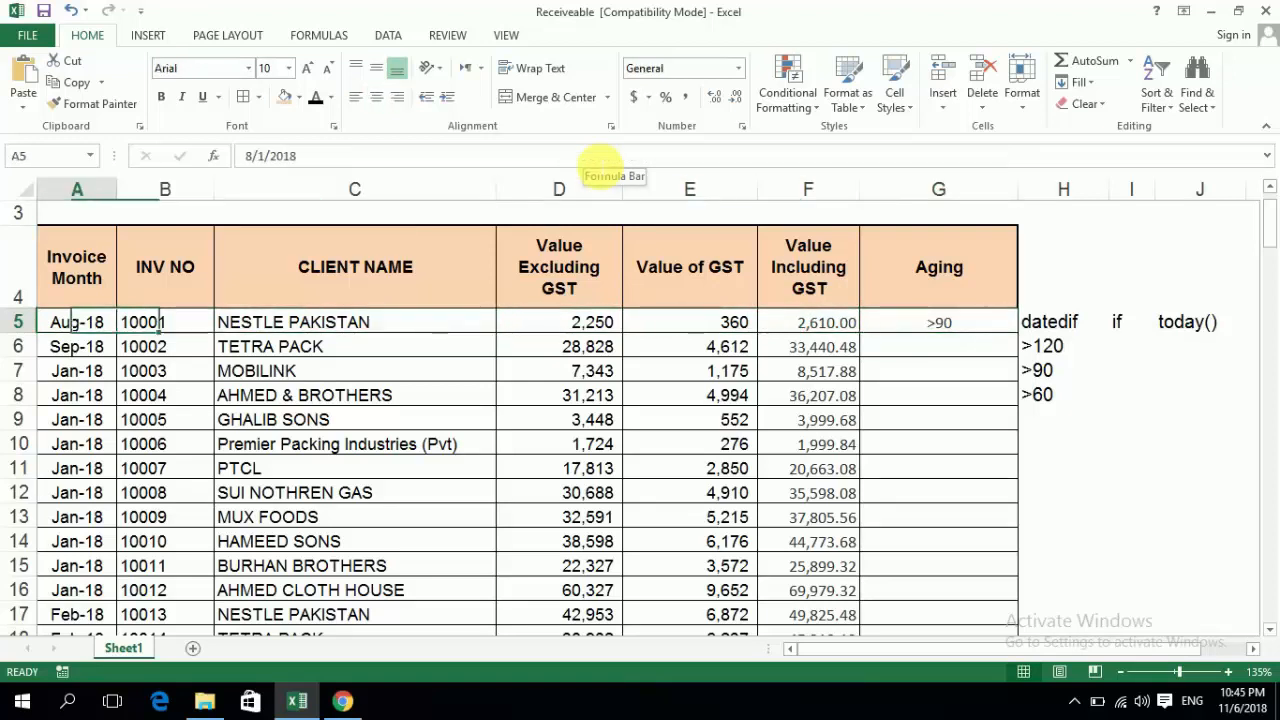
- Change the invoice date in A5 to 9/1/2018
{"action": "key", "text": "F2"}
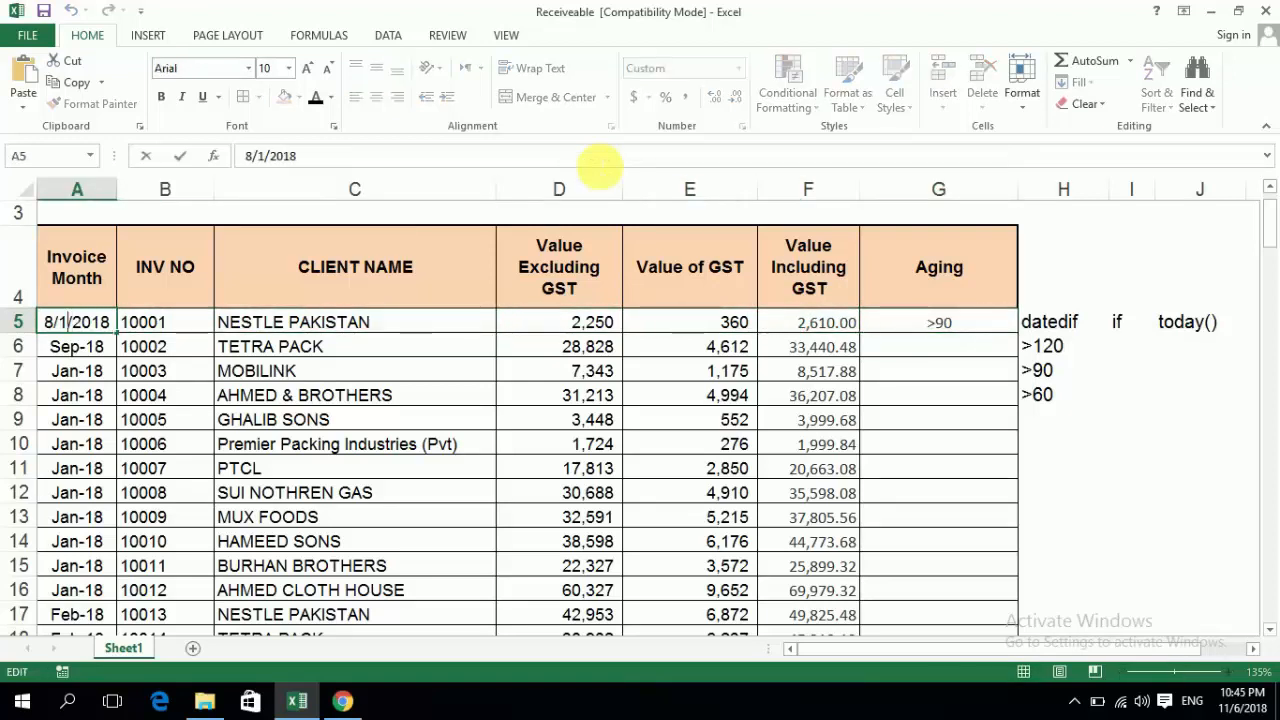
{"action": "key", "text": "Left"}
{"action": "key", "text": "Left"}
{"action": "key", "text": "Left"}
{"action": "key", "text": "Delete"}
{"action": "type", "text": "9"}
{"action": "key", "text": "Return"}
- Check the Aging formula and its result in G5 for the September date
{"action": "key", "text": "Up"}
{"action": "key", "text": "Right"}
{"action": "key", "text": "Right"}
{"action": "key", "text": "Right"}
{"action": "key", "text": "Right"}
{"action": "key", "text": "Right"}
{"action": "key", "text": "Right"}
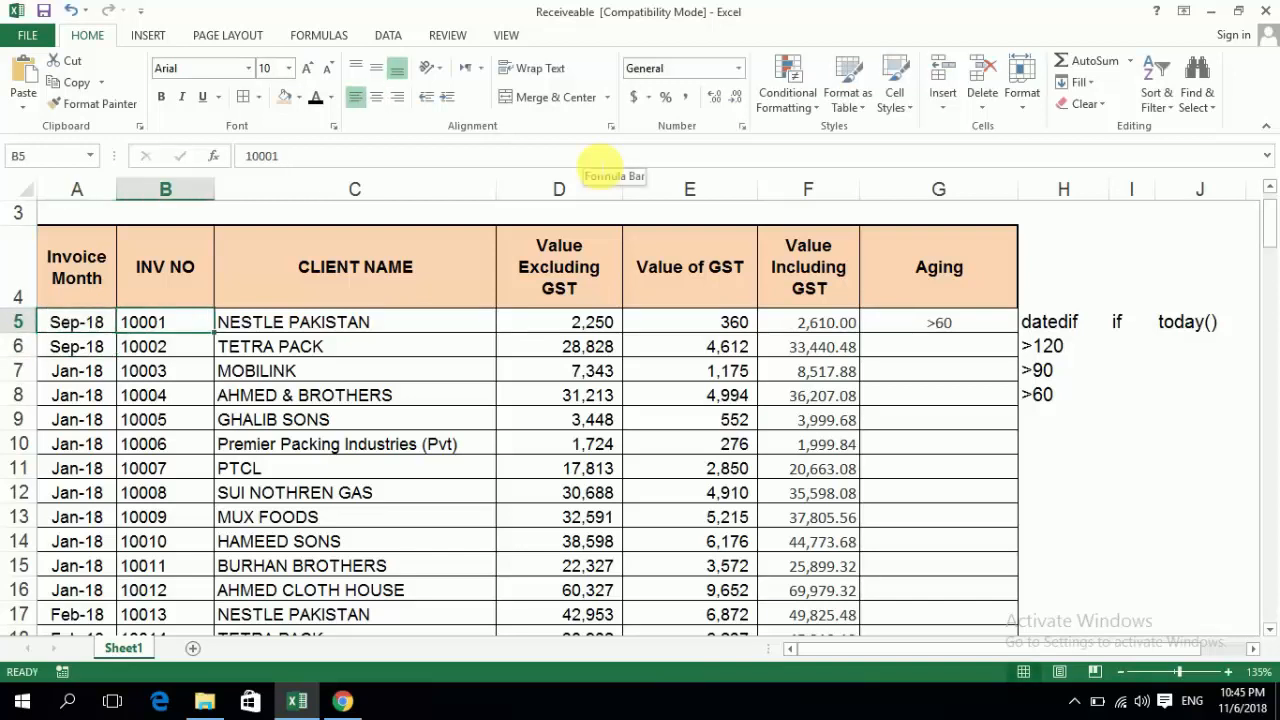
{"action": "key", "text": "Left"}
{"action": "key", "text": "Right"}
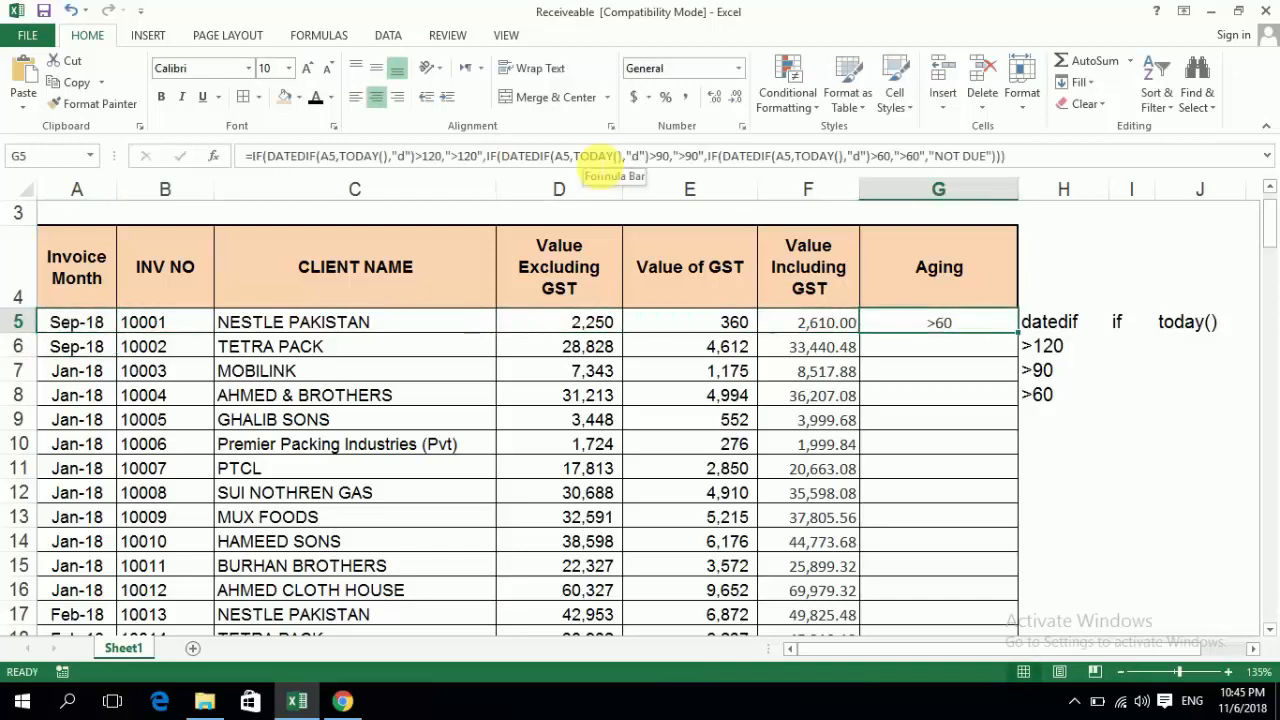
- Set the invoice date in A5 to 10/1/2018
{"action": "key", "text": "Left"}
{"action": "key", "text": "Left"}
{"action": "key", "text": "Left"}
{"action": "key", "text": "Left"}
{"action": "key", "text": "Left"}
{"action": "key", "text": "Left"}
{"action": "key", "text": "alt+h"}
{"action": "key", "text": "a"}
{"action": "key", "text": "c"}
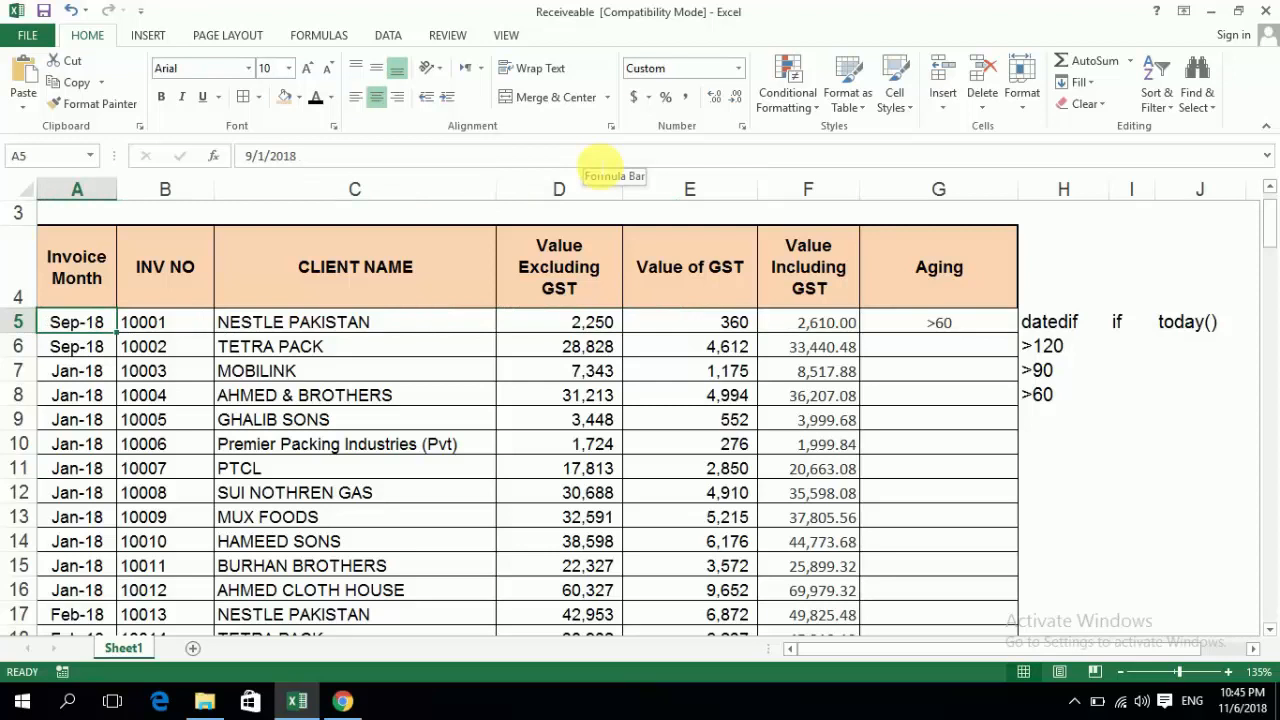
{"action": "key", "text": "F2"}
{"action": "key", "text": "Left"}
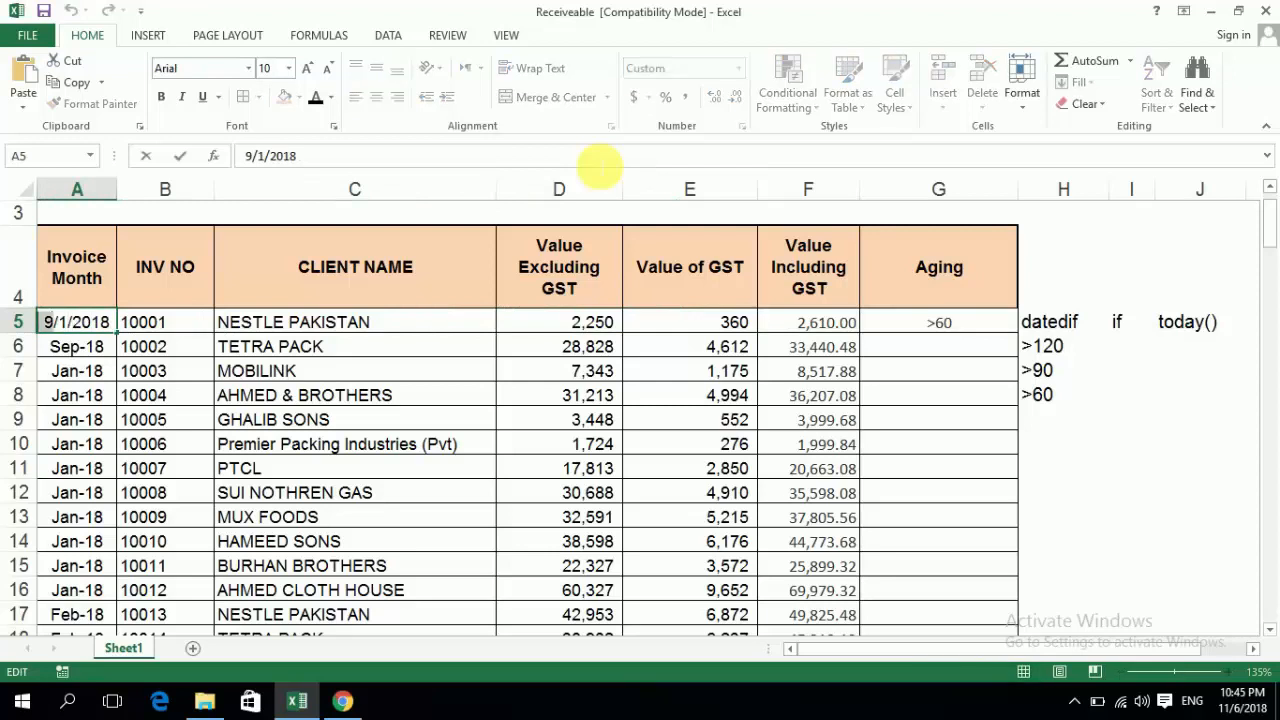
{"action": "key", "text": "Delete"}
{"action": "type", "text": "10"}
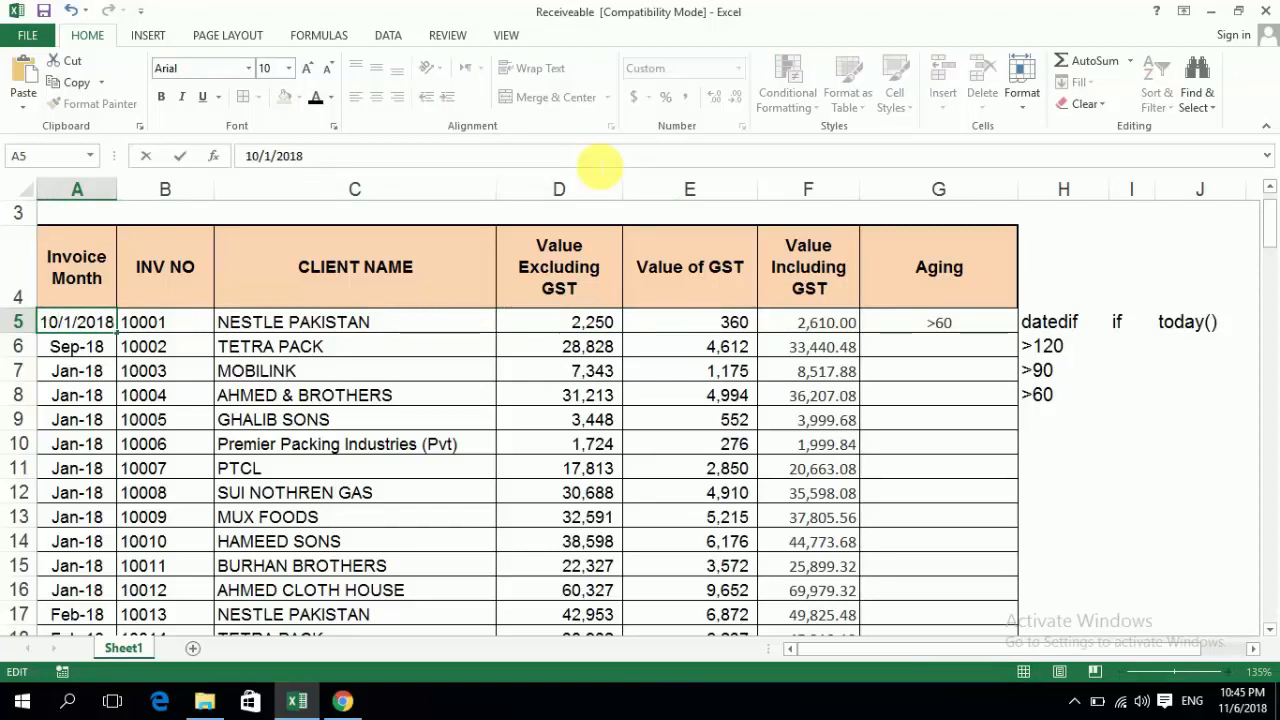
{"action": "key", "text": "Return"}
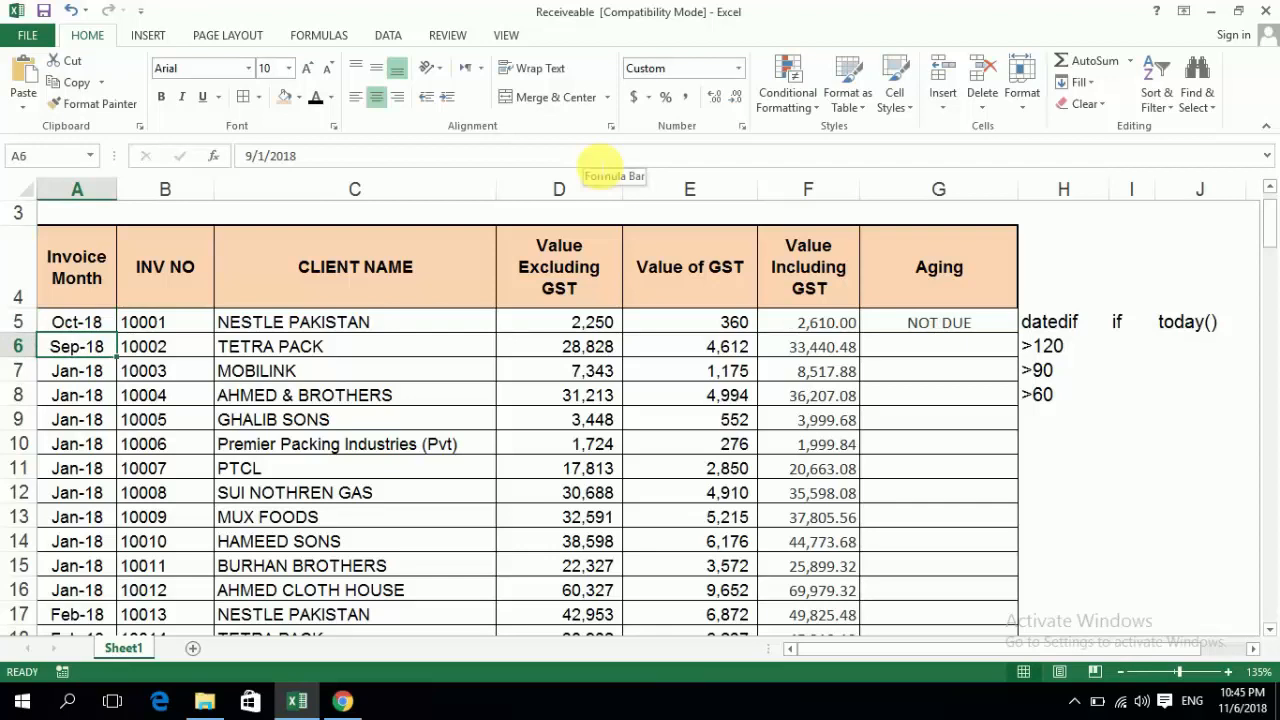
- Fill the Aging formula from G5 down the column through row 108
{"action": "key", "text": "Right"}
{"action": "key", "text": "Right"}
{"action": "key", "text": "Right"}
{"action": "key", "text": "Right"}
{"action": "key", "text": "Right"}
{"action": "key", "text": "Right"}
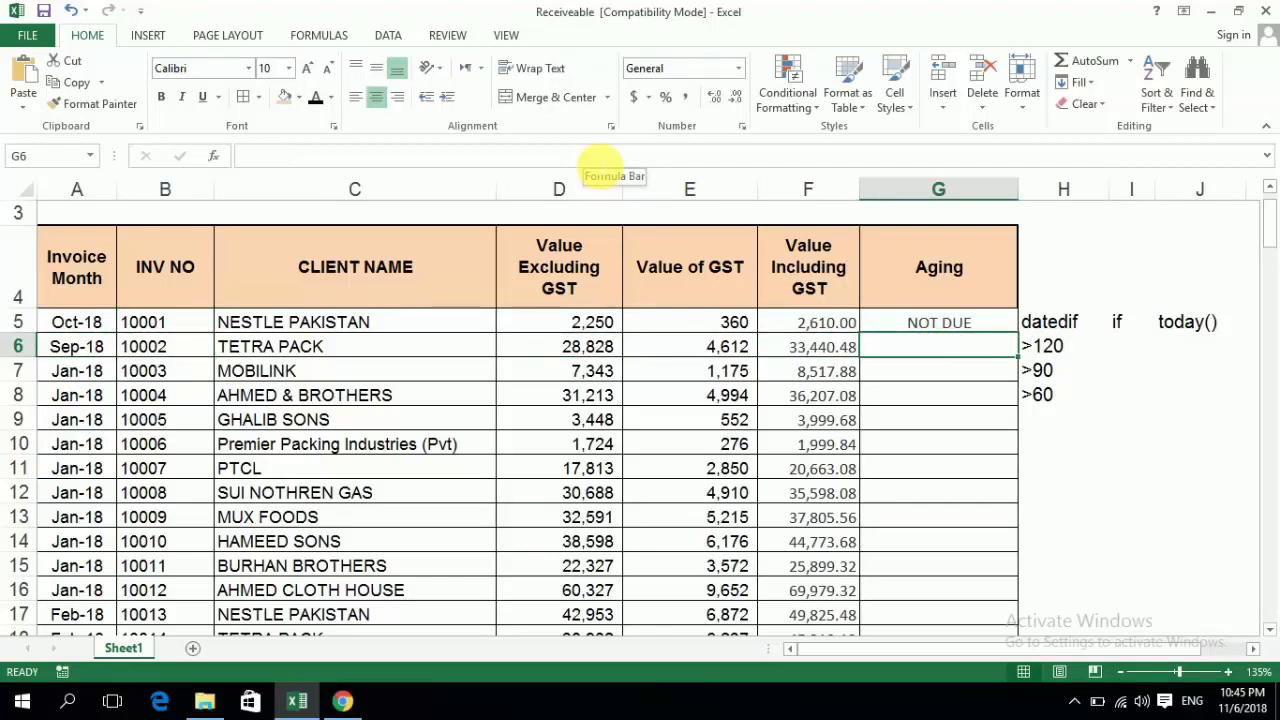
{"action": "key", "text": "Up"}
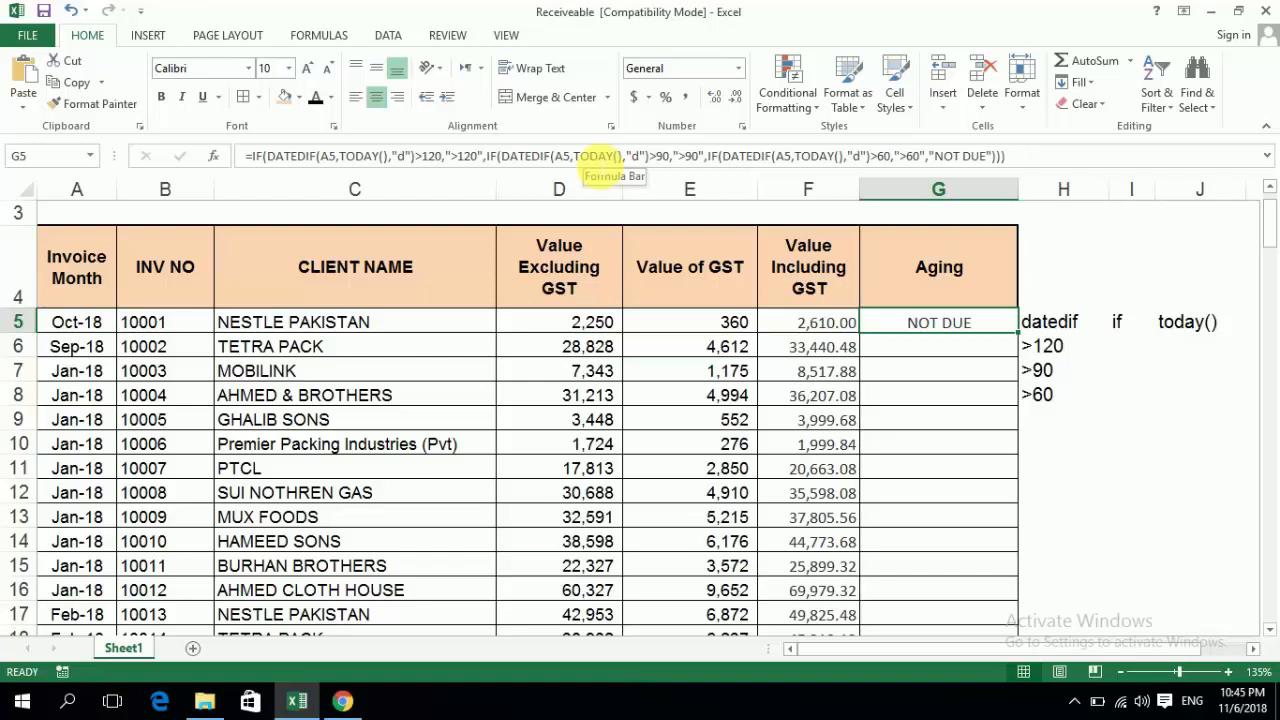
{"action": "key", "text": "Left"}
{"action": "key", "text": "Right"}
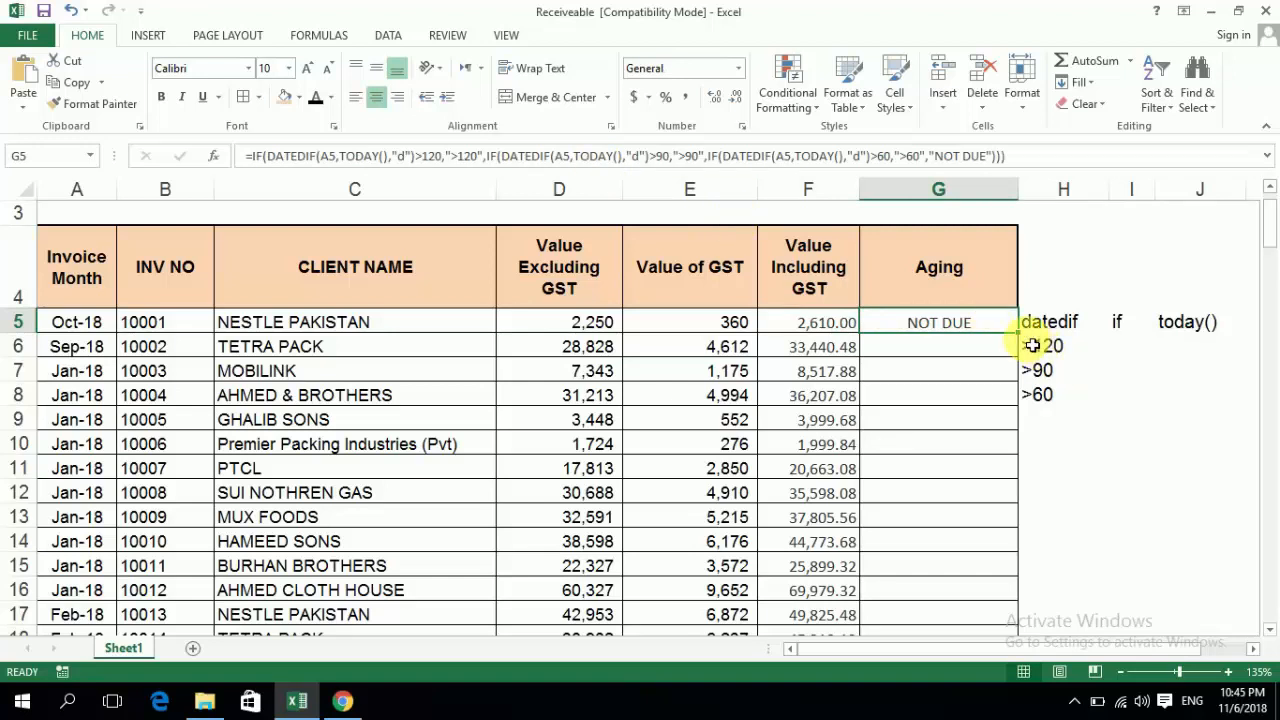
{"action": "left_click_drag", "start_coordinate": [1026, 341], "coordinate": [1063, 686]}
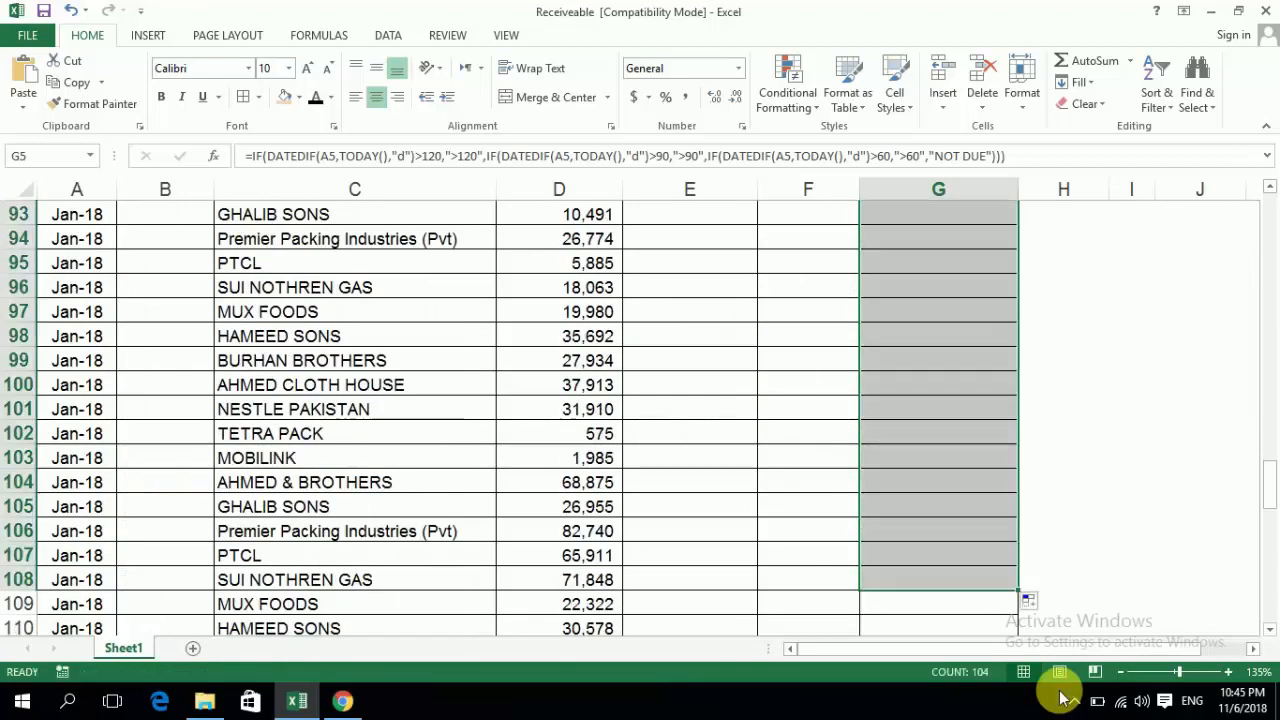
- Review the filled Aging results in the first rows against their invoice months
{"action": "key", "text": "ctrl+Up"}
{"action": "key", "text": "Down"}
{"action": "key", "text": "Down"}
{"action": "key", "text": "Down"}
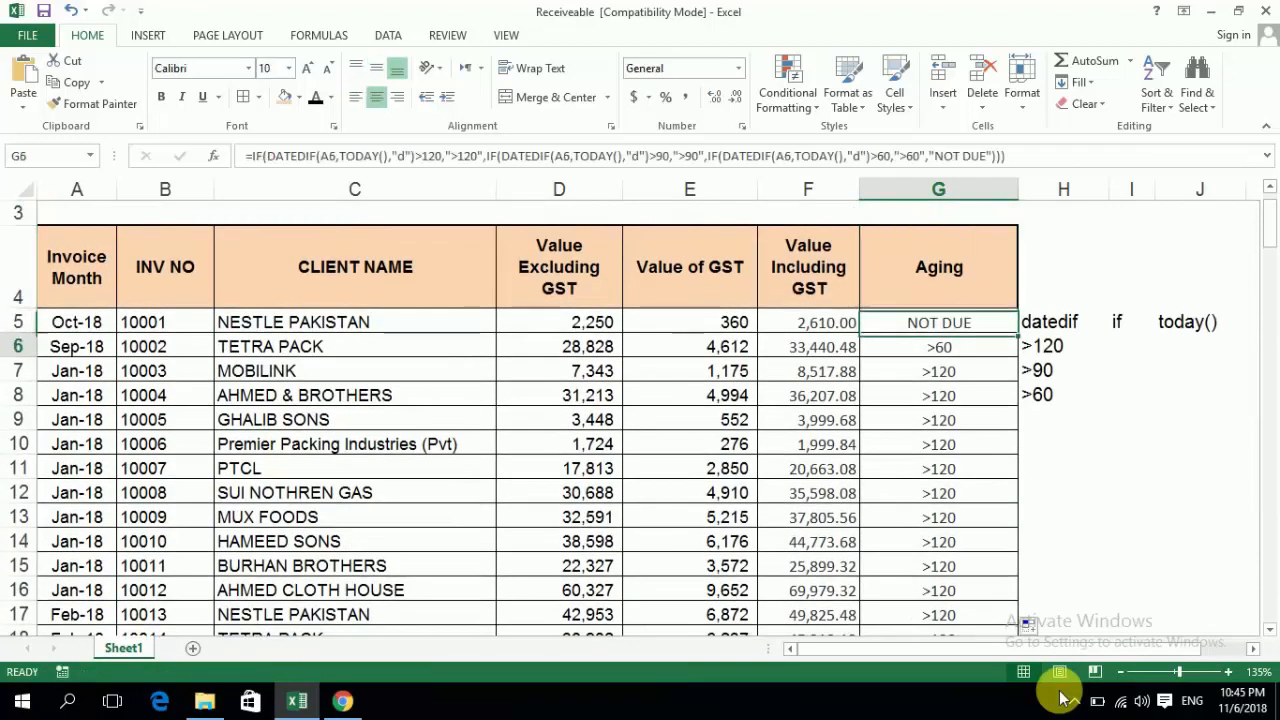
{"action": "key", "text": "Down"}
{"action": "key", "text": "Up"}
{"action": "key", "text": "Left"}
{"action": "key", "text": "Left"}
{"action": "key", "text": "Left"}
{"action": "key", "text": "Left"}
{"action": "key", "text": "Left"}
{"action": "key", "text": "Left"}
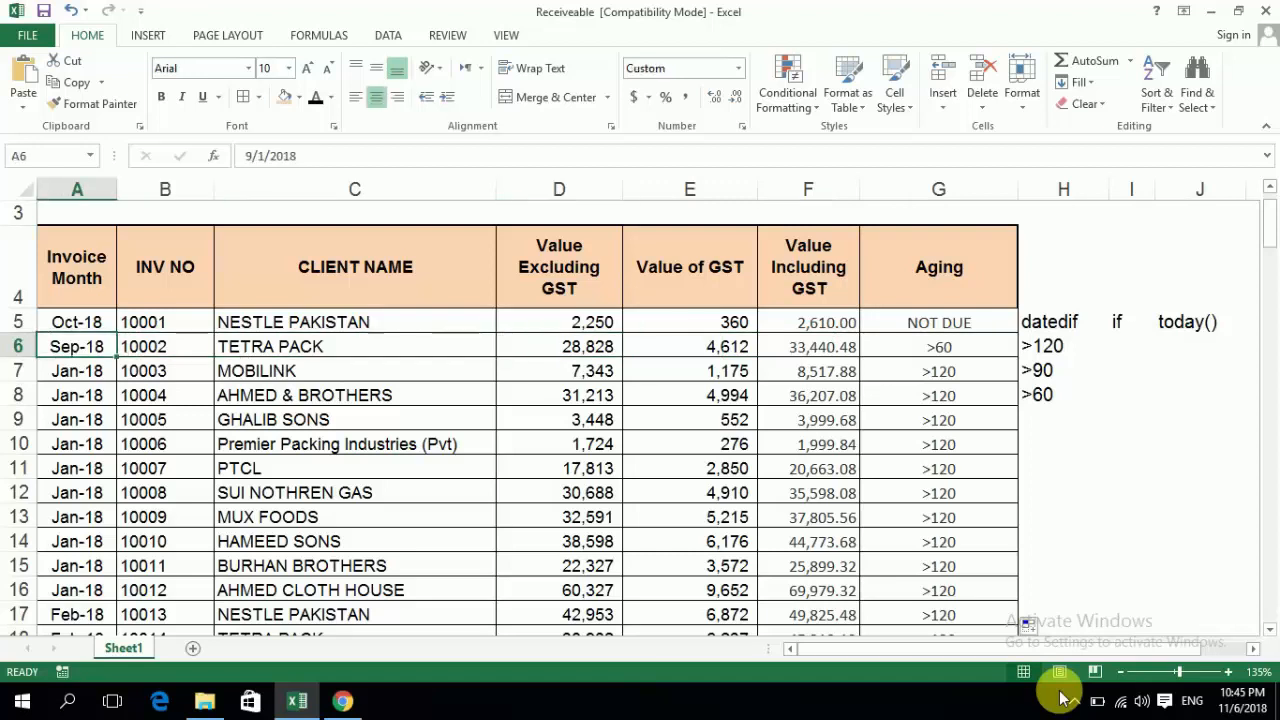
- Enter AUG 2108 as the invoice month for invoice 10005 in A9
{"action": "key", "text": "Down"}
{"action": "key", "text": "Down"}
{"action": "key", "text": "Down"}
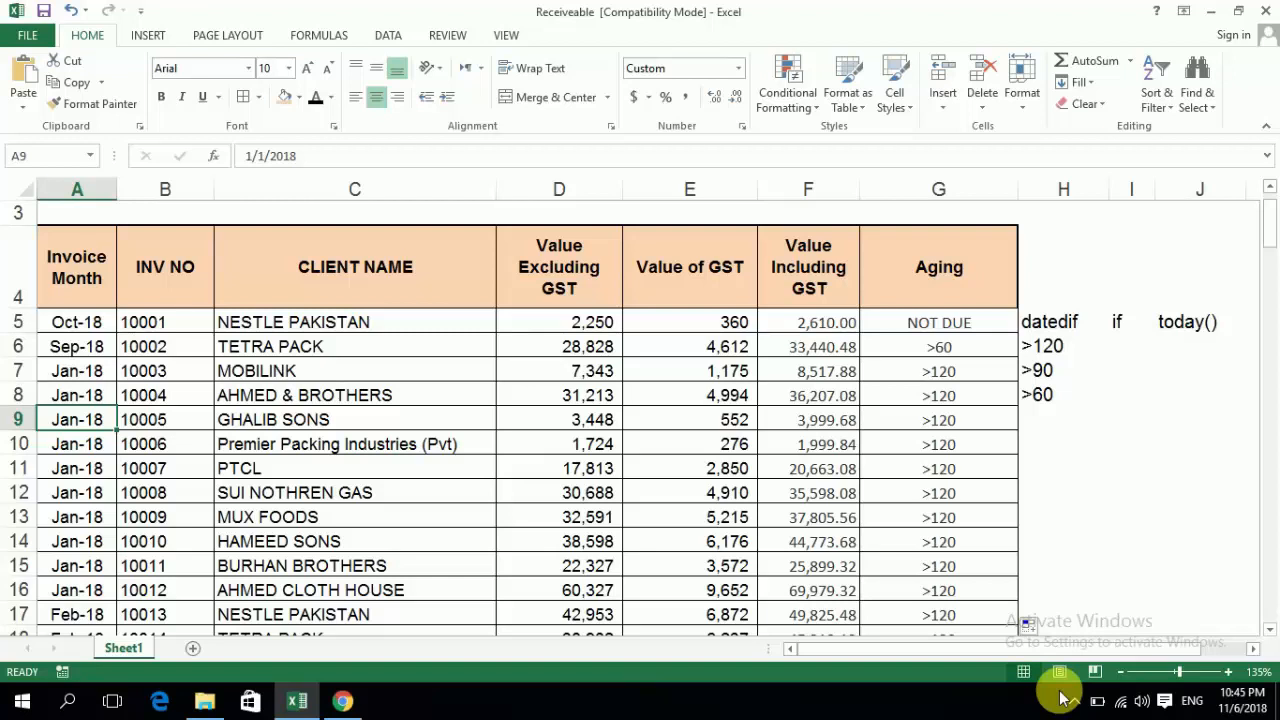
{"action": "type", "text": "AUG 2"}
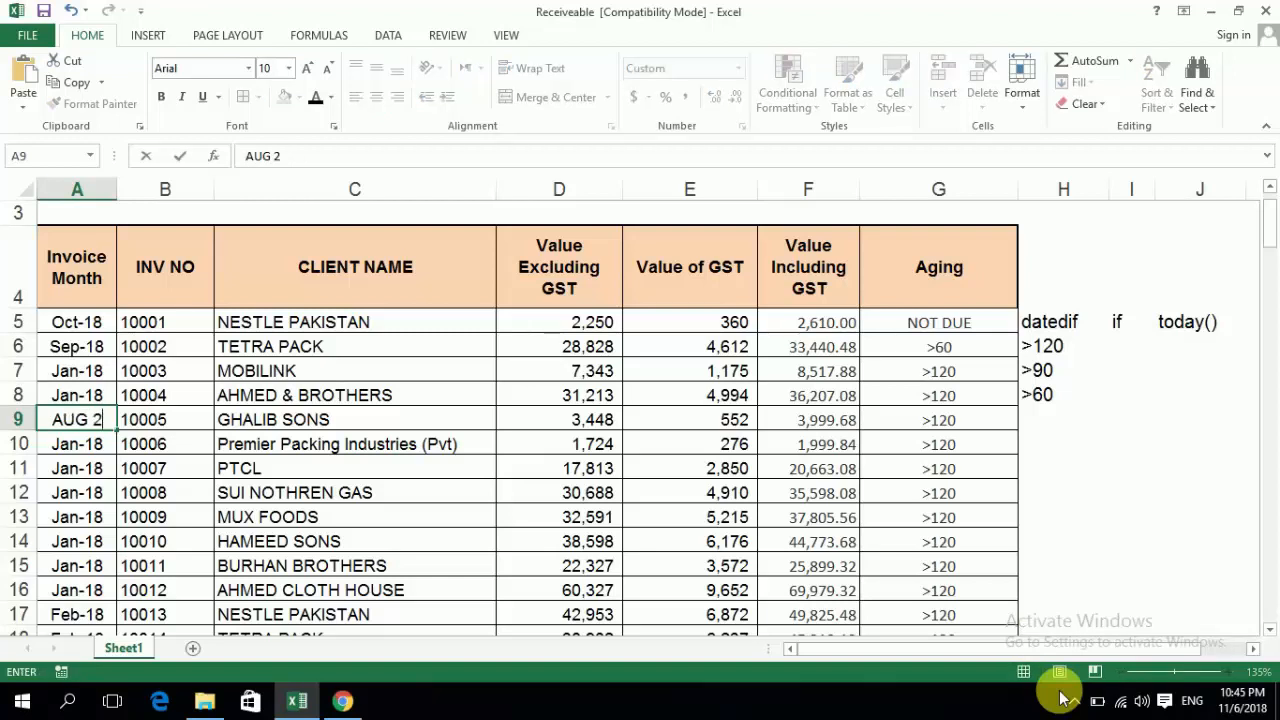
{"action": "type", "text": "108"}
{"action": "key", "text": "Return"}
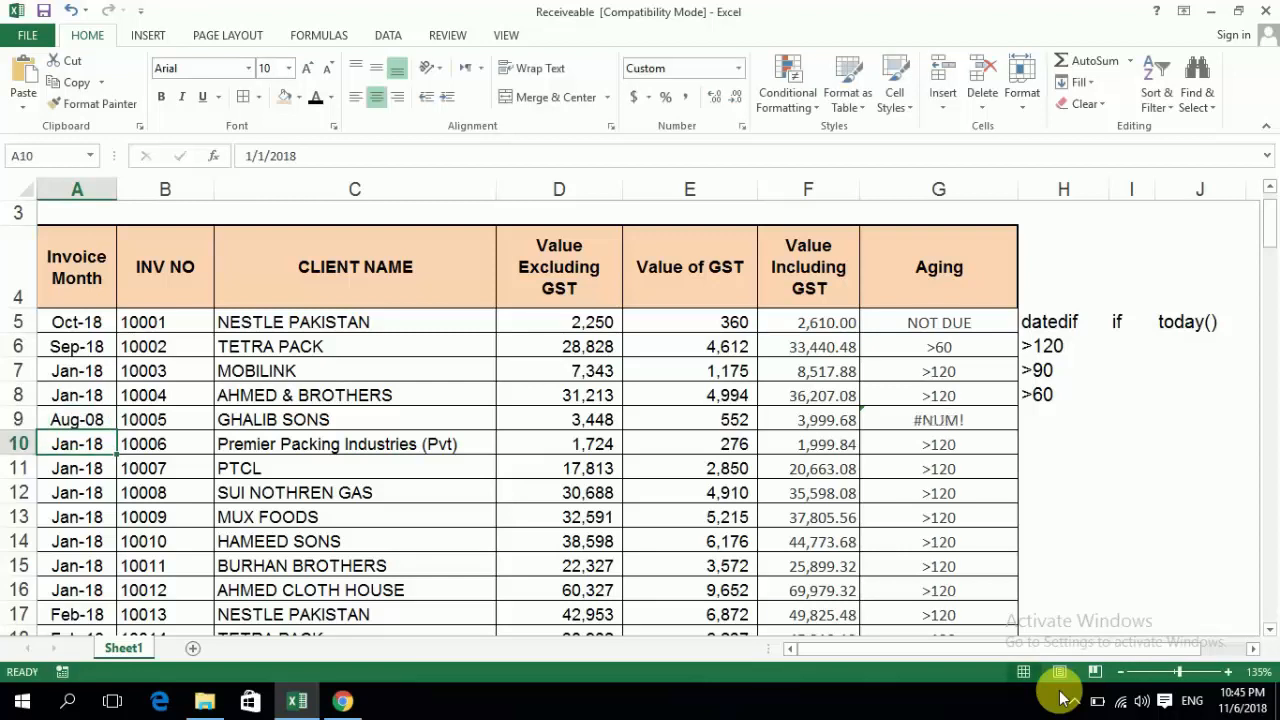
- Correct the year of the invoice date in A9 so it reads 8/1/2018
{"action": "key", "text": "Up"}
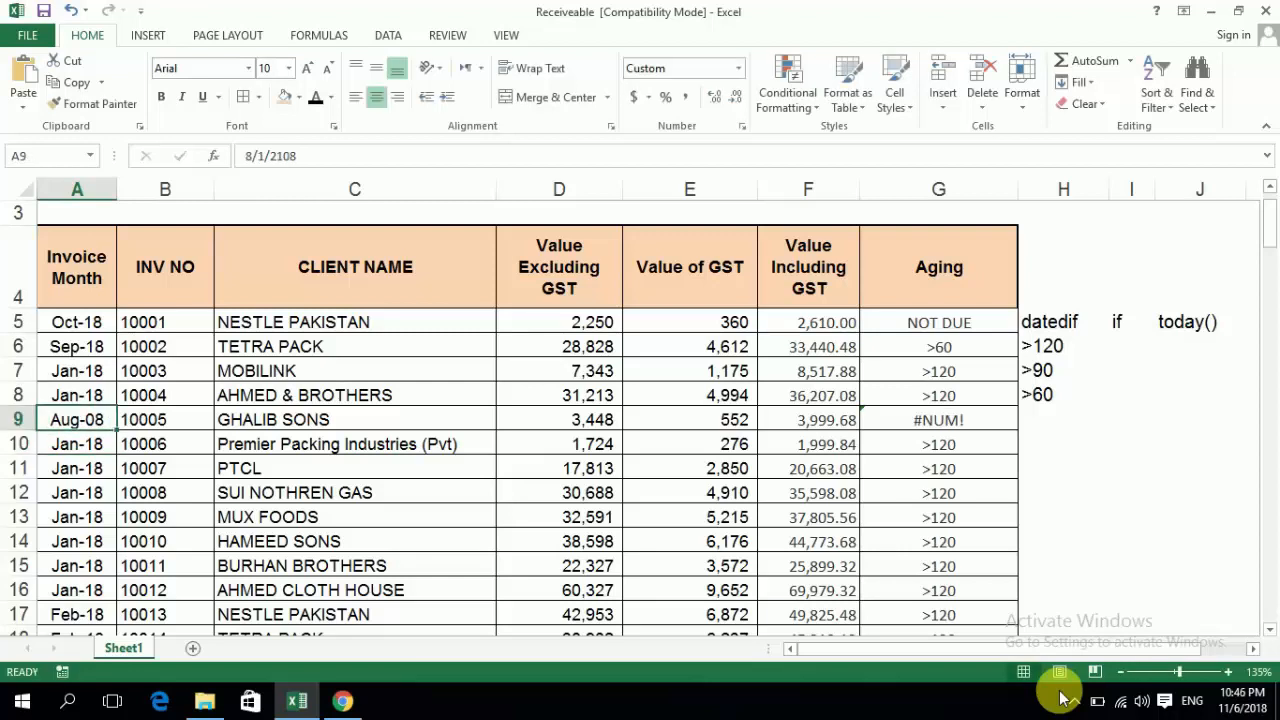
{"action": "key", "text": "F2"}
{"action": "key", "text": "Left"}
{"action": "key", "text": "Left"}
{"action": "key", "text": "Left"}
{"action": "key", "text": "Left"}
{"action": "key", "text": "Right"}
{"action": "key", "text": "Right"}
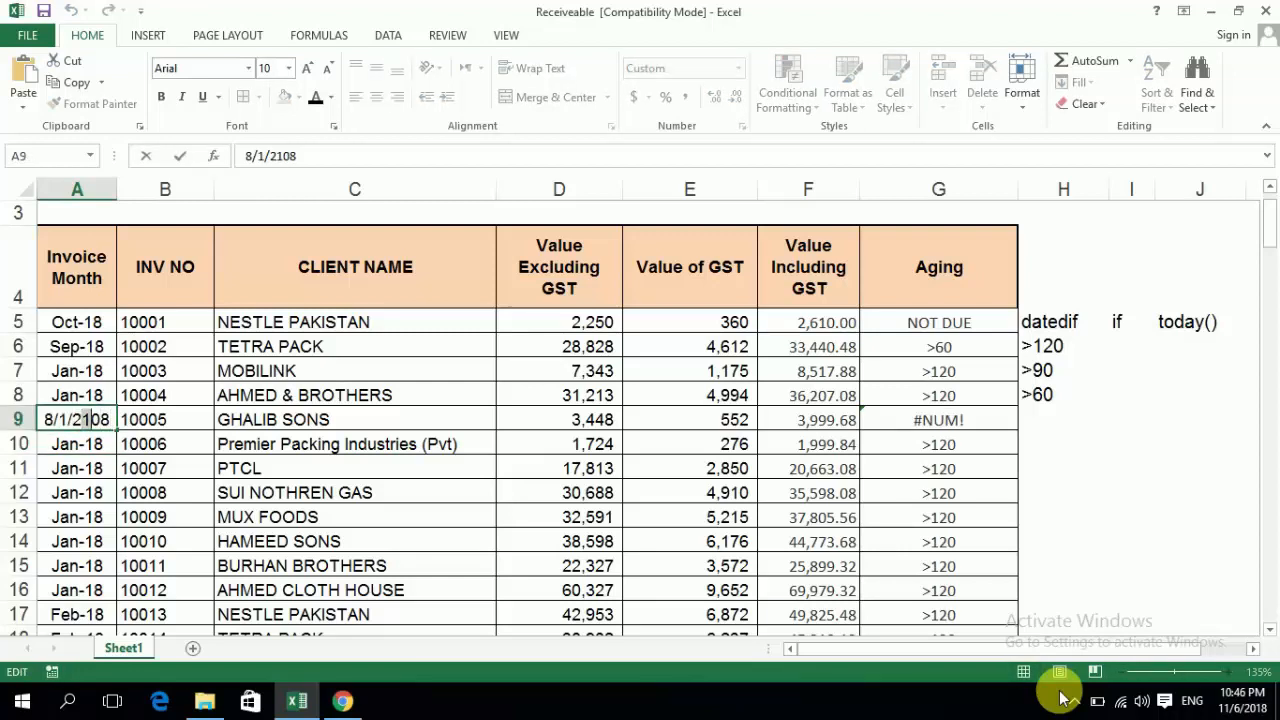
{"action": "key", "text": "BackSpace"}
{"action": "type", "text": "0"}
{"action": "key", "text": "BackSpace"}
{"action": "type", "text": "1"}
{"action": "key", "text": "Return"}
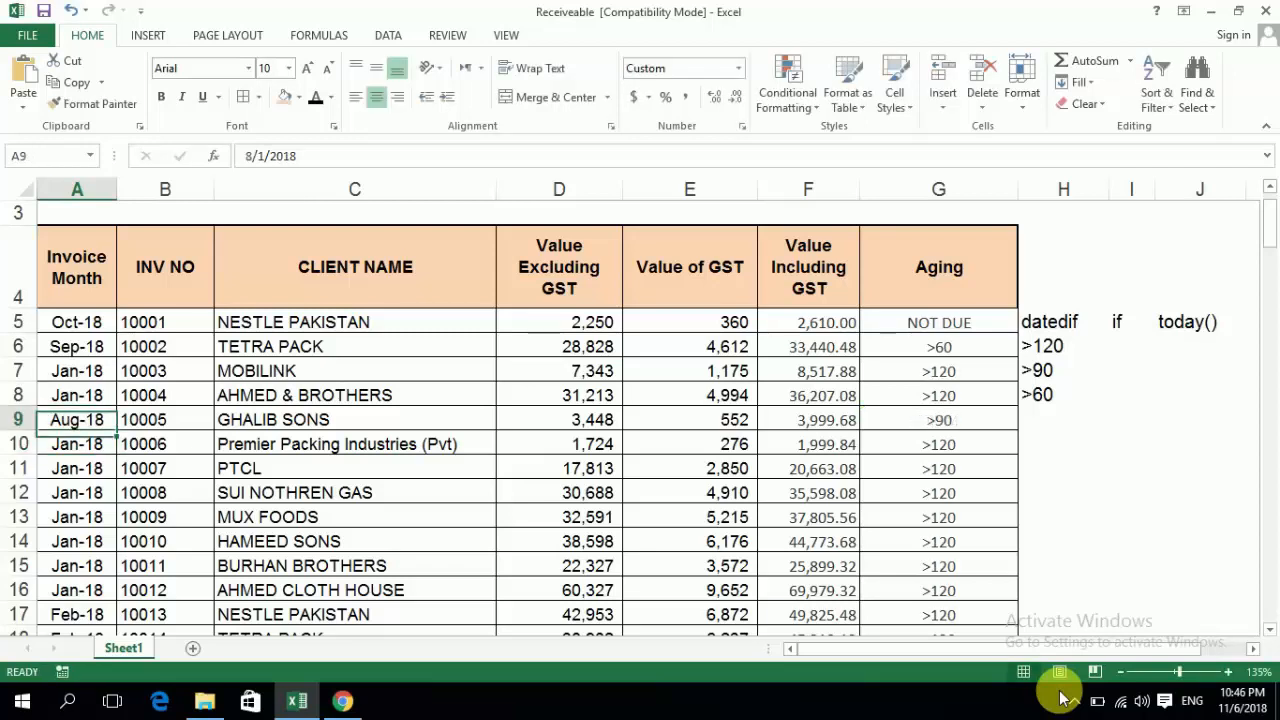
- Fill the 8/1/2018 invoice date from A9 down through A16 and select A16
{"action": "key", "text": "Up"}
{"action": "key", "text": "shift+Down"}
{"action": "key", "text": "shift+Down"}
{"action": "key", "text": "shift+Down"}
{"action": "key", "text": "shift+Down"}
{"action": "key", "text": "shift+Down"}
{"action": "key", "text": "shift+Down"}
{"action": "key", "text": "shift+Down"}
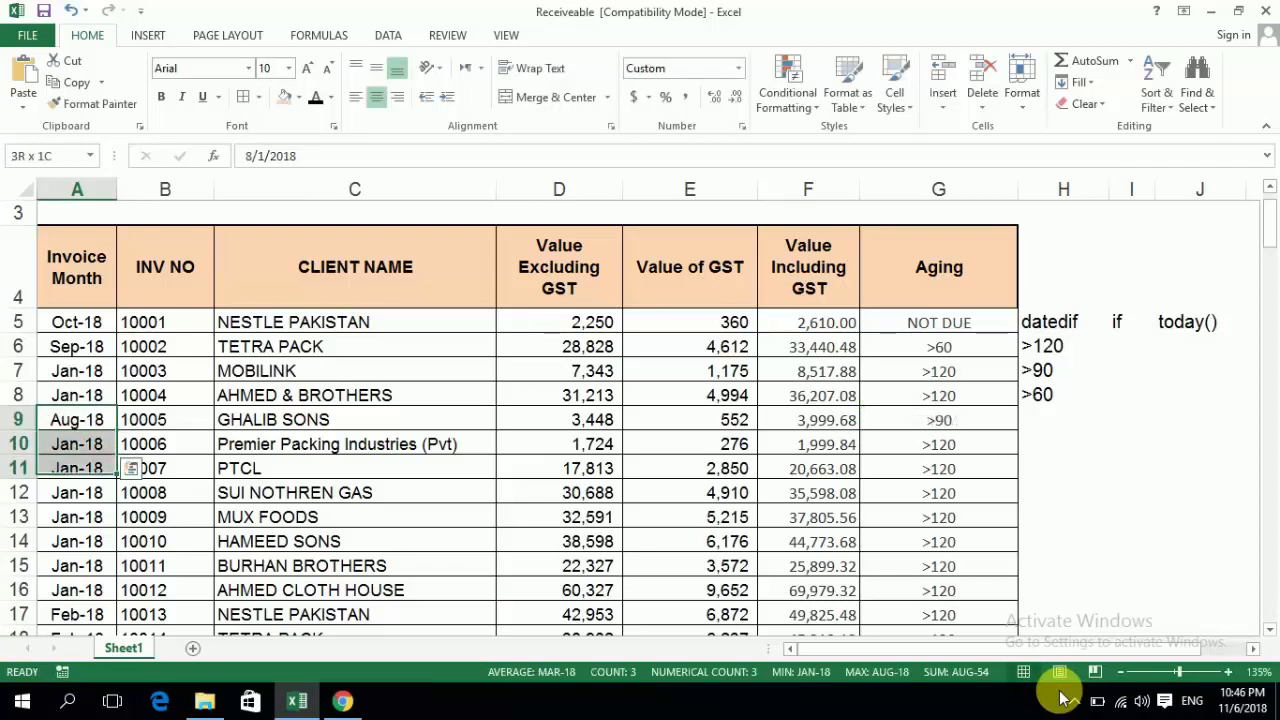
{"action": "key", "text": "ctrl+d"}
{"action": "key", "text": "Down"}
{"action": "key", "text": "Down"}
{"action": "key", "text": "Down"}
{"action": "key", "text": "Down"}
{"action": "key", "text": "Down"}
{"action": "key", "text": "Down"}
{"action": "key", "text": "Down"}
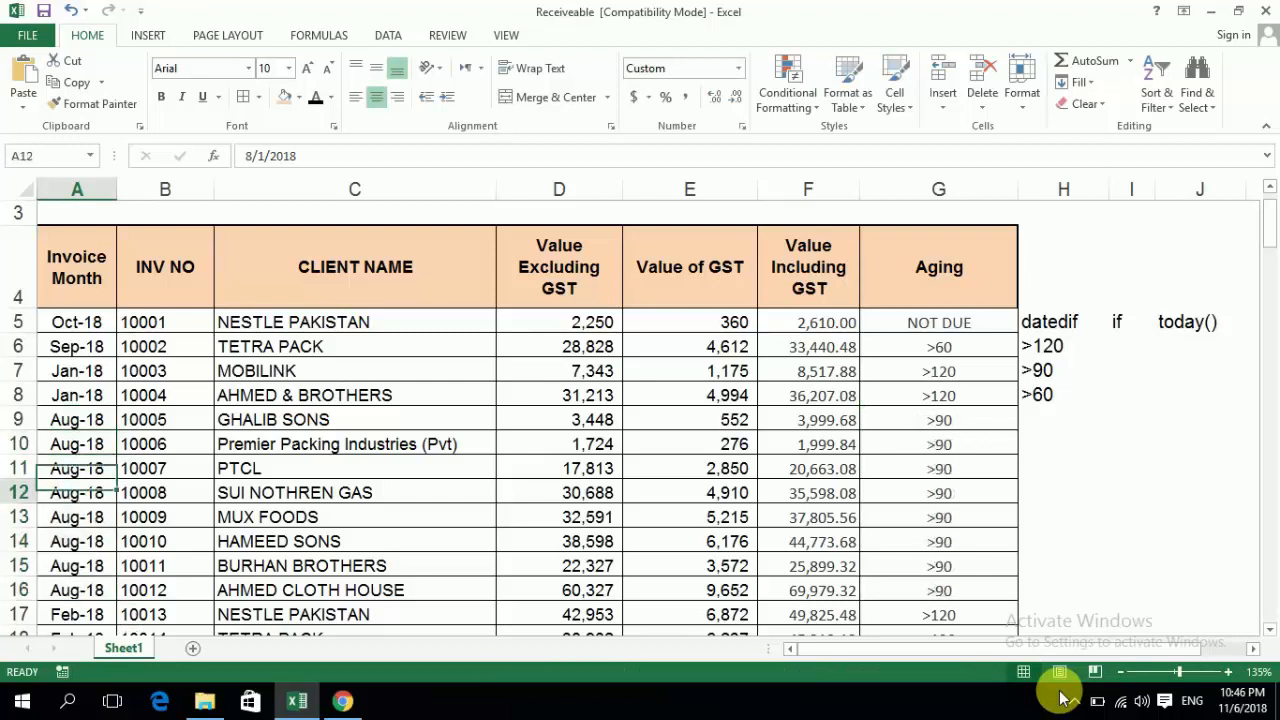
{"action": "type", "text": "S"}
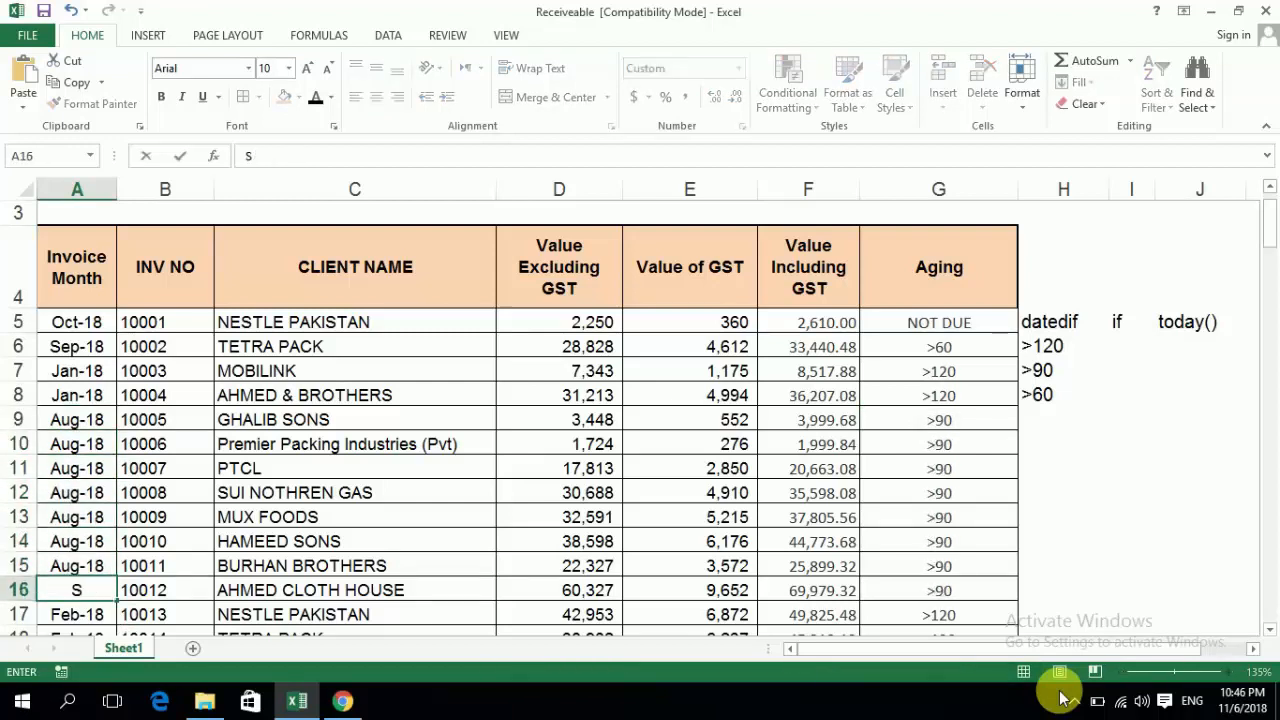
{"action": "key", "text": "BackSpace"}
{"action": "key", "text": "Escape"}
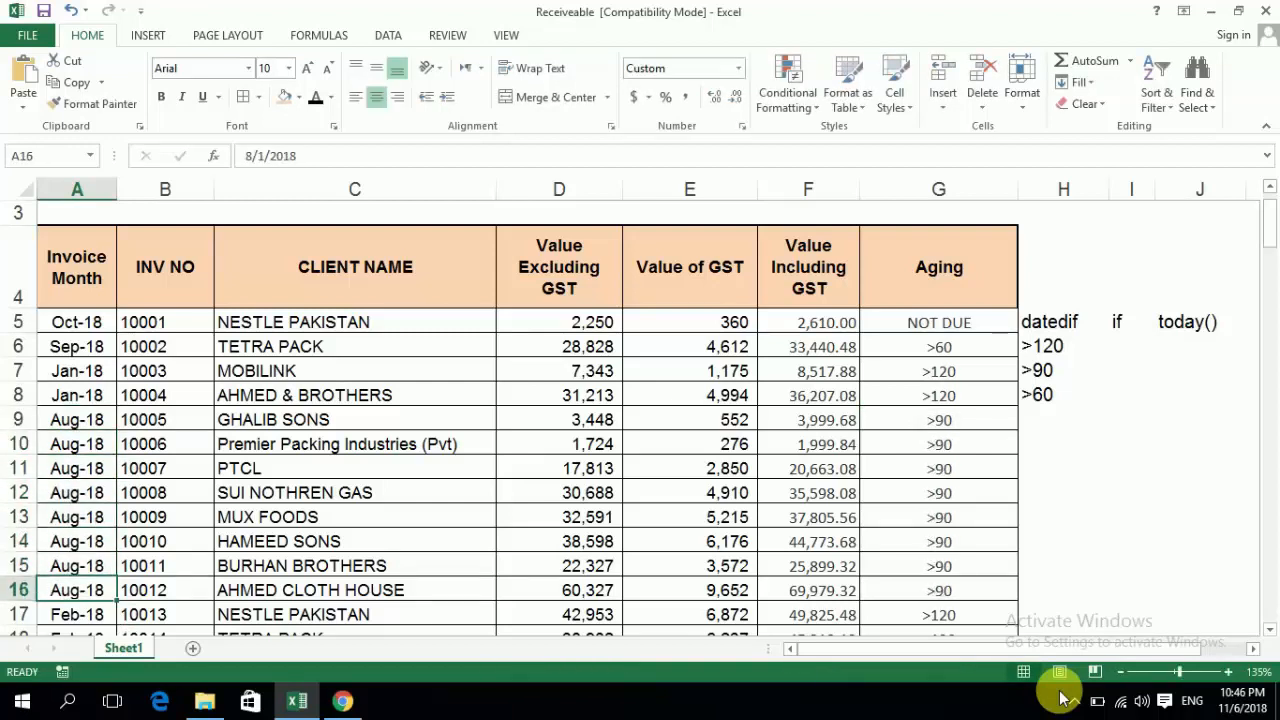
- Change the month of the invoice date in A16 to 9 so it reads 9/1/2018
{"action": "key", "text": "F2"}
{"action": "key", "text": "Left"}
{"action": "key", "text": "Left"}
{"action": "key", "text": "Left"}
{"action": "key", "text": "Left"}
{"action": "key", "text": "Left"}
{"action": "key", "text": "Left"}
{"action": "key", "text": "Left"}
{"action": "key", "text": "Left"}
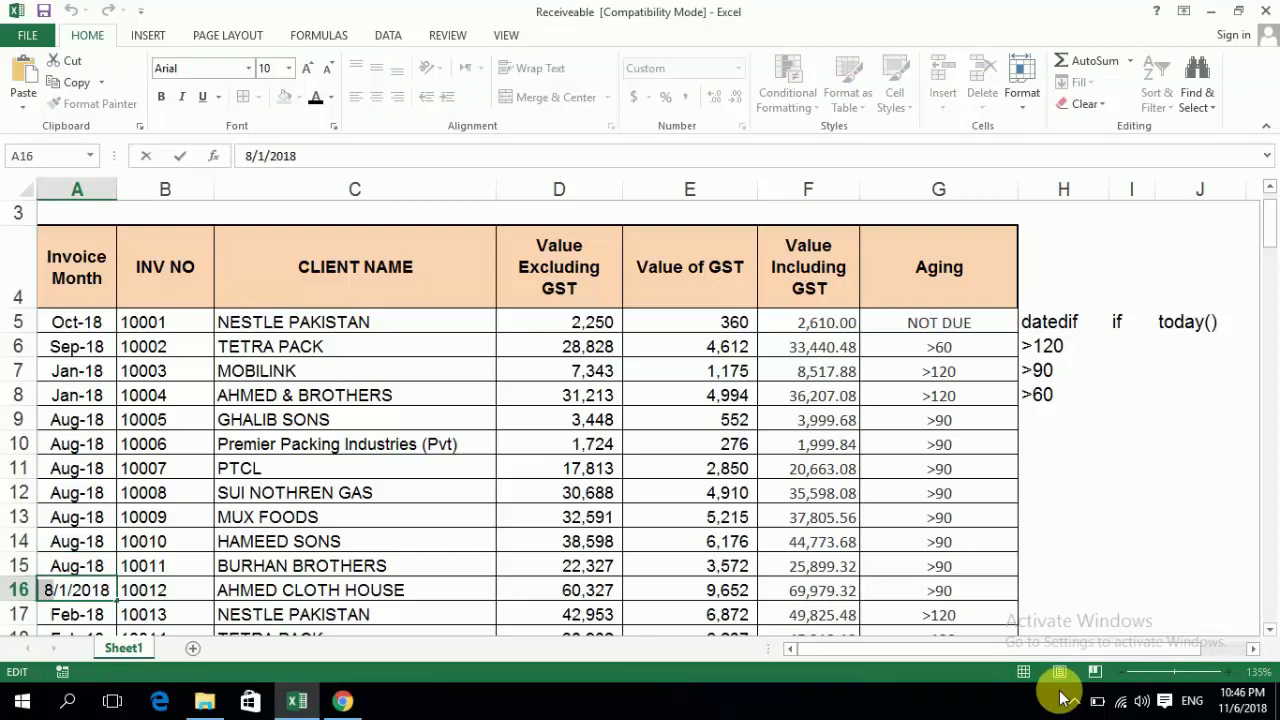
{"action": "key", "text": "Delete"}
{"action": "type", "text": "9"}
{"action": "key", "text": "Return"}
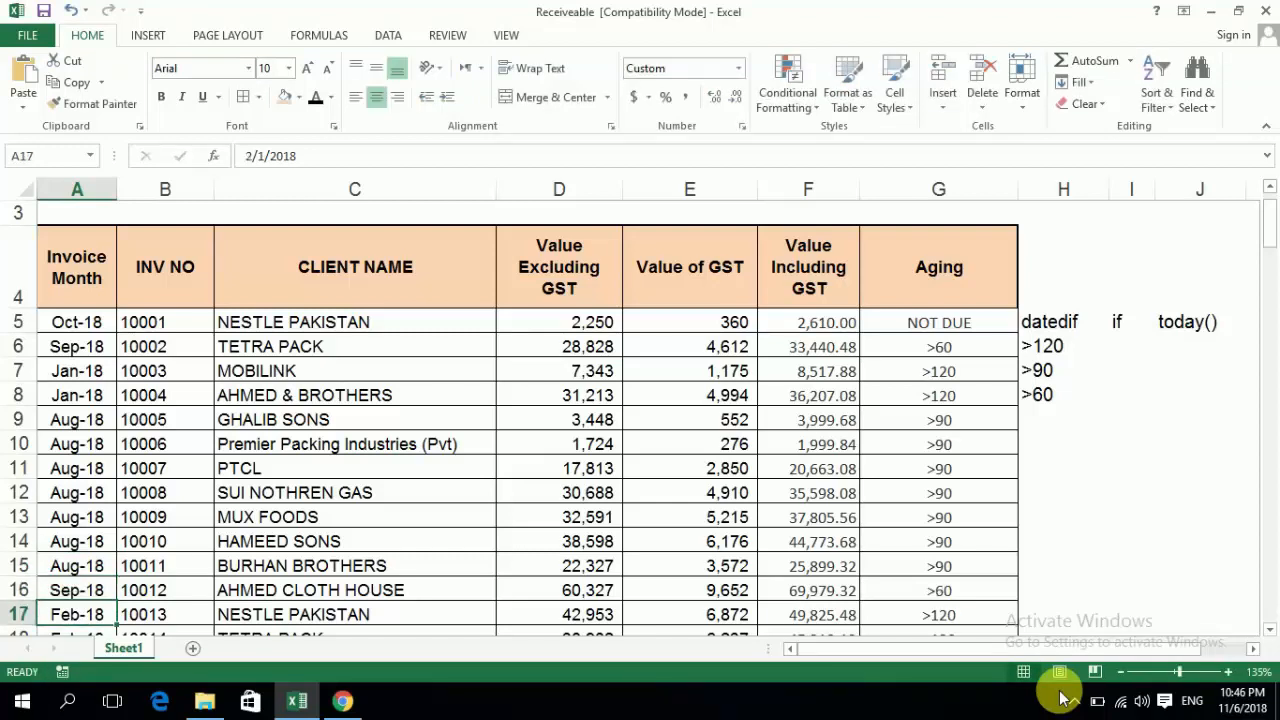
- Check the Aging results for invoices 10010 and 10011 against their invoice months and values
{"action": "key", "text": "Up"}
{"action": "key", "text": "Up"}
{"action": "key", "text": "Right"}
{"action": "key", "text": "Right"}
{"action": "key", "text": "Right"}
{"action": "key", "text": "Right"}
{"action": "key", "text": "Right"}
{"action": "key", "text": "Right"}
{"action": "key", "text": "Right"}
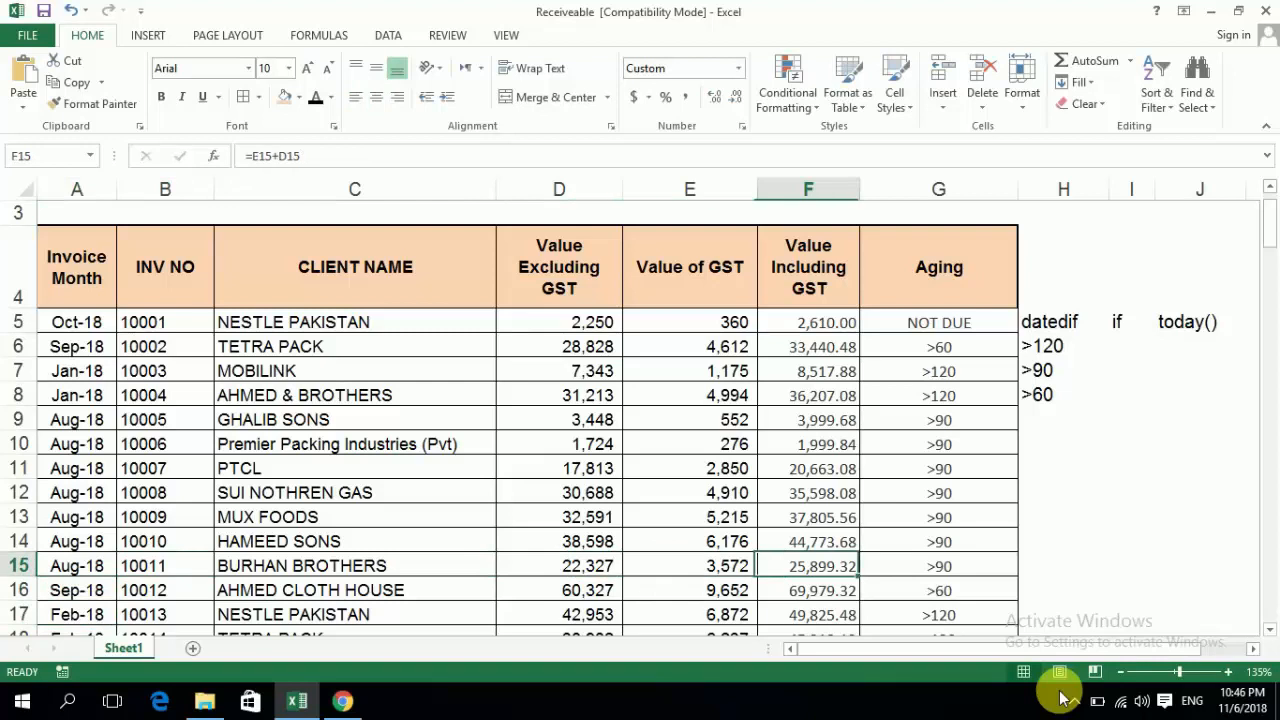
{"action": "key", "text": "Left"}
{"action": "key", "text": "Left"}
{"action": "key", "text": "Right"}
{"action": "key", "text": "Right"}
{"action": "key", "text": "Up"}
{"action": "key", "text": "Left"}
{"action": "key", "text": "Left"}
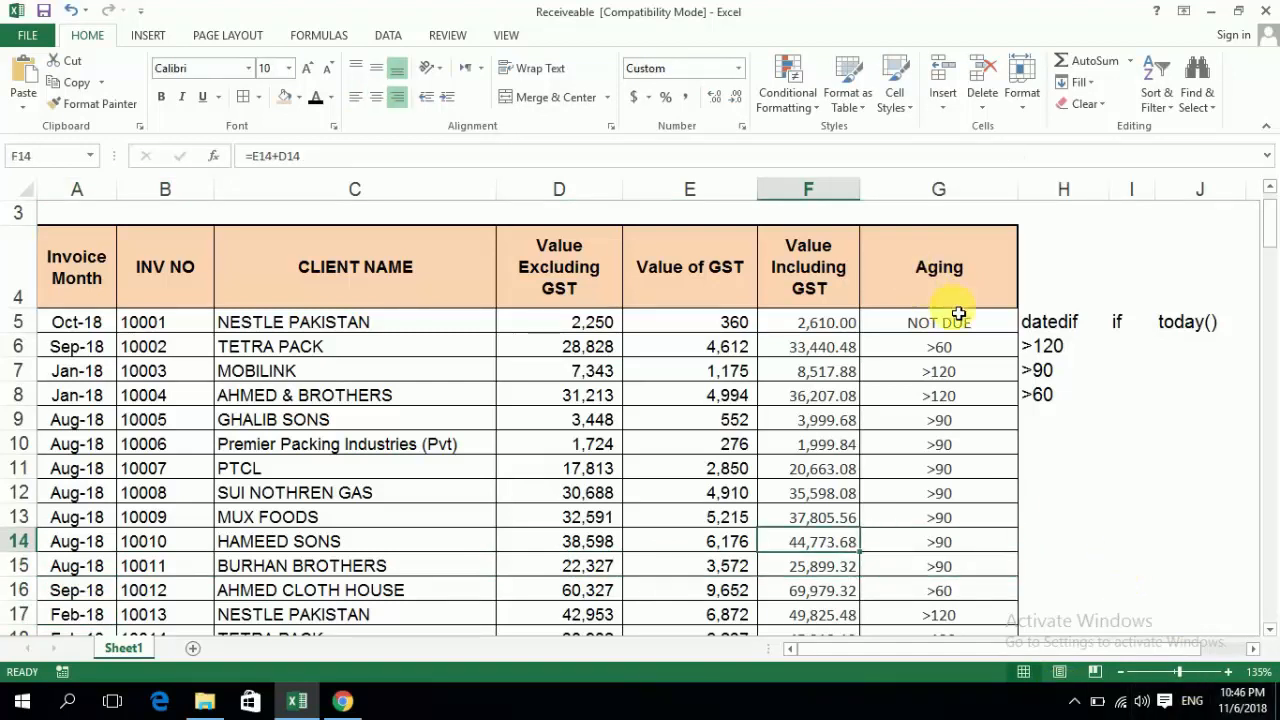
- Make the Aging results in column G bold from G5 downward
{"action": "left_click_drag", "start_coordinate": [968, 331], "coordinate": [968, 338]}
{"action": "key", "text": "shift+Down"}
{"action": "key", "text": "shift+Down"}
{"action": "key", "text": "shift+Down"}
{"action": "key", "text": "shift+Down"}
{"action": "key", "text": "shift+Down"}
{"action": "key", "text": "shift+Down"}
{"action": "key", "text": "shift+Down"}
{"action": "key", "text": "shift+Down"}
{"action": "key", "text": "shift+Down"}
{"action": "key", "text": "shift+Down"}
{"action": "key", "text": "shift+Down"}
{"action": "key", "text": "shift+Down"}
{"action": "key", "text": "shift+Down"}
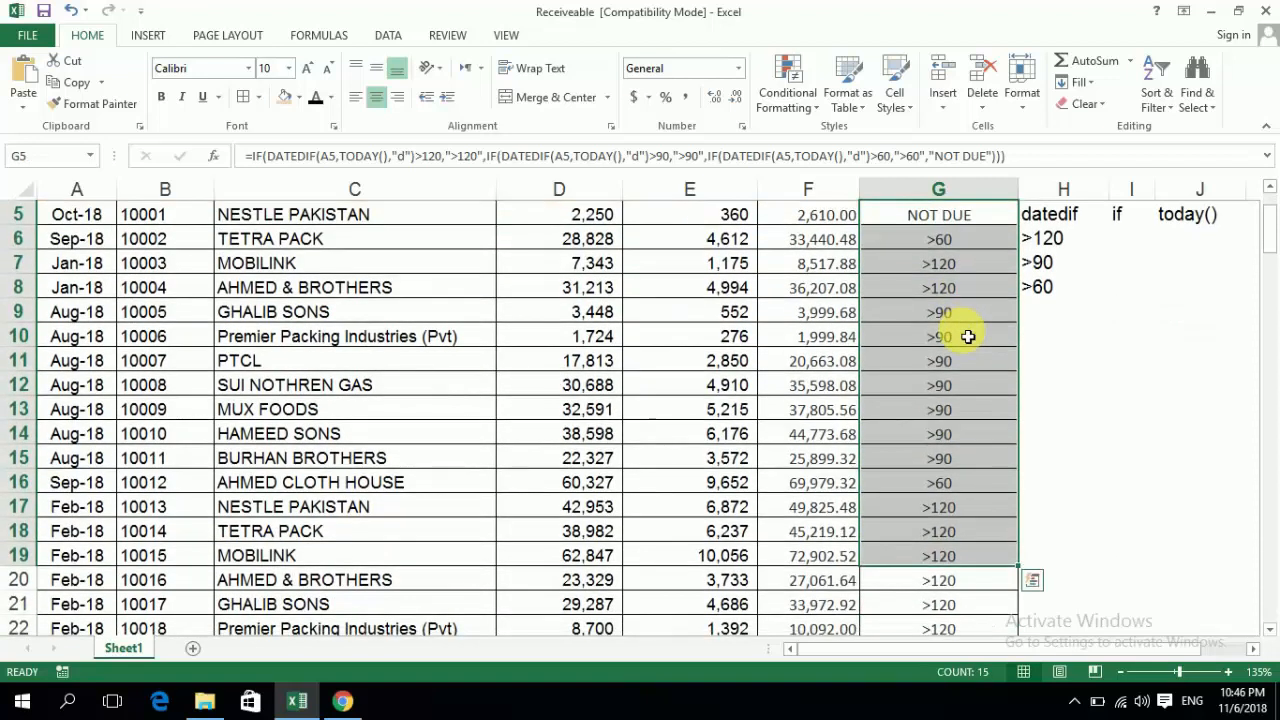
{"action": "key", "text": "ctrl+b"}
{"action": "scroll", "coordinate": [968, 337], "scroll_direction": "up", "scroll_amount": 3}
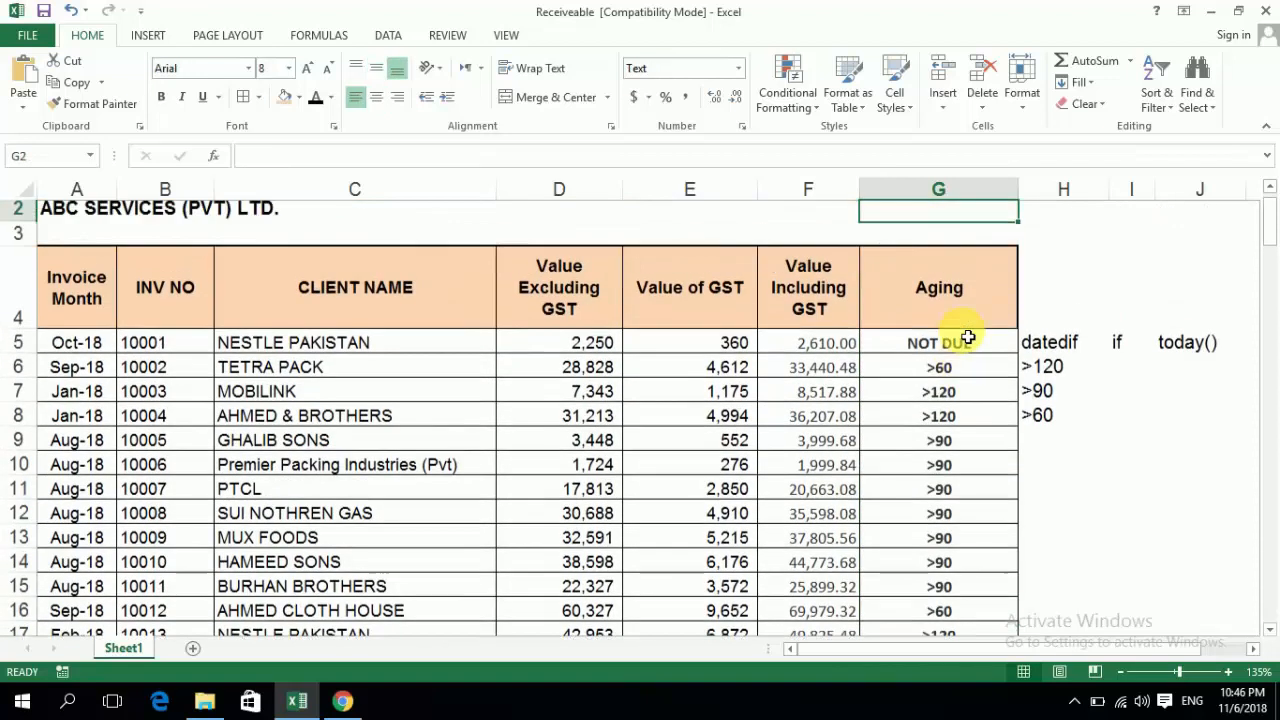
- Compare the invoice months with the Aging results for invoices 10003 and 10005
{"action": "left_click", "coordinate": [968, 337]}
{"action": "key", "text": "Down"}
{"action": "key", "text": "Down"}
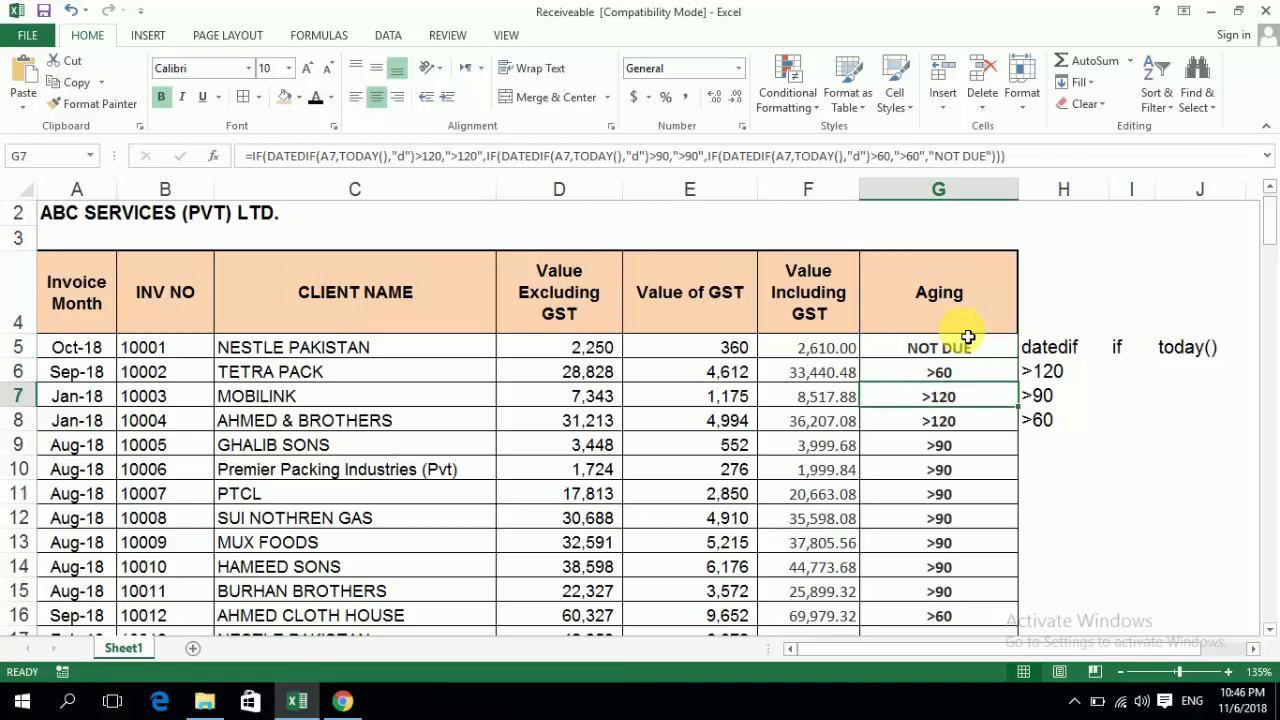
{"action": "key", "text": "Left"}
{"action": "key", "text": "Left"}
{"action": "key", "text": "Left"}
{"action": "key", "text": "Left"}
{"action": "key", "text": "Left"}
{"action": "key", "text": "Left"}
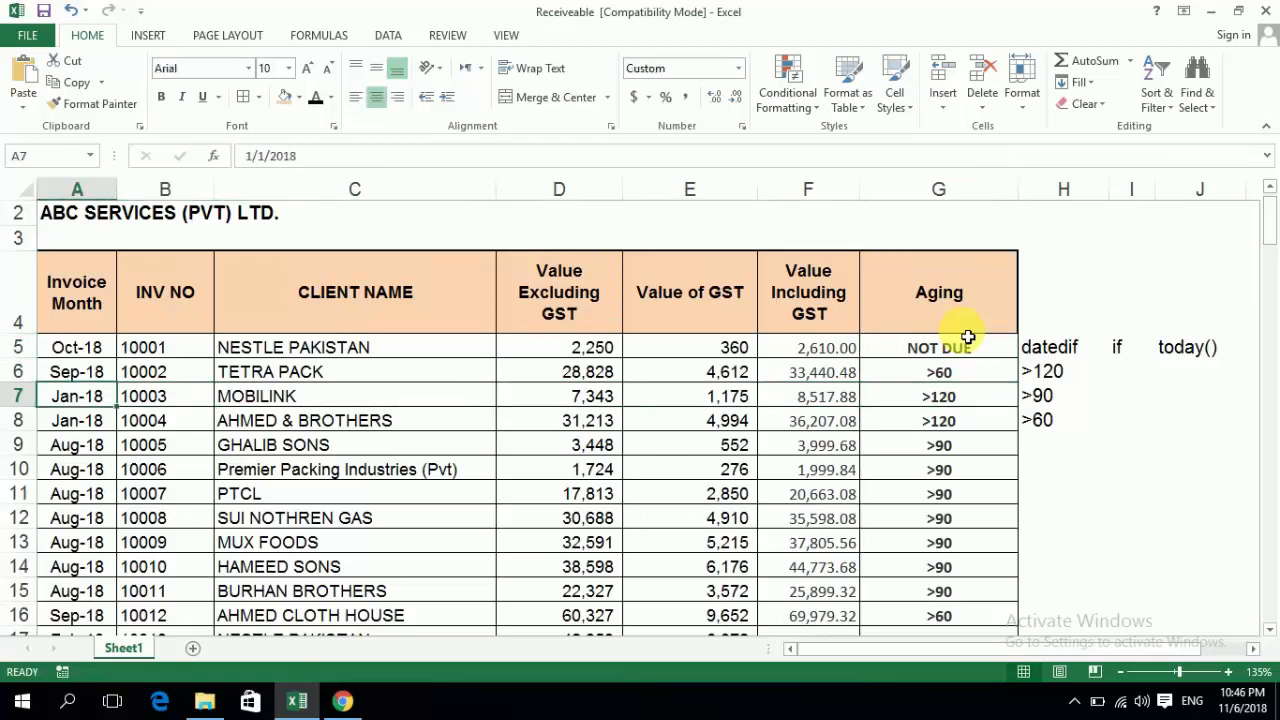
{"action": "key", "text": "Right"}
{"action": "key", "text": "Down"}
{"action": "key", "text": "Down"}
{"action": "key", "text": "Right"}
{"action": "key", "text": "Right"}
{"action": "key", "text": "Right"}
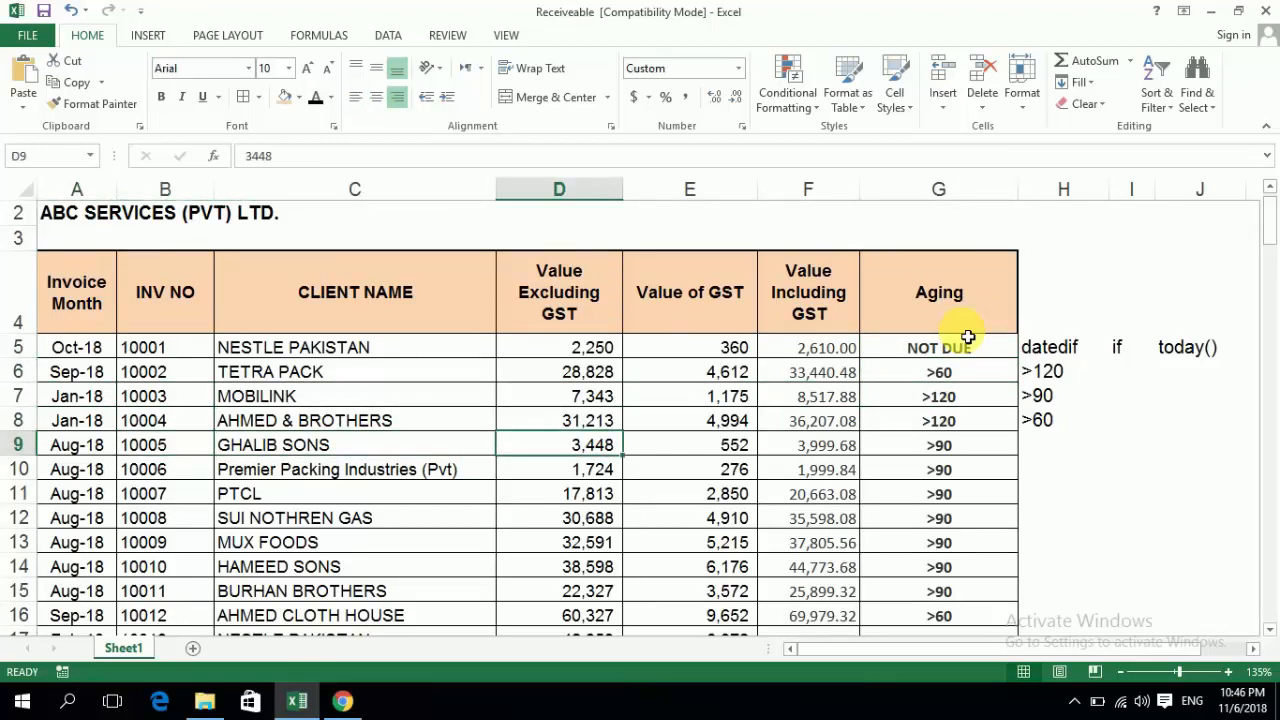
{"action": "key", "text": "Right"}
{"action": "key", "text": "Right"}
{"action": "key", "text": "Right"}
{"action": "key", "text": "Left"}
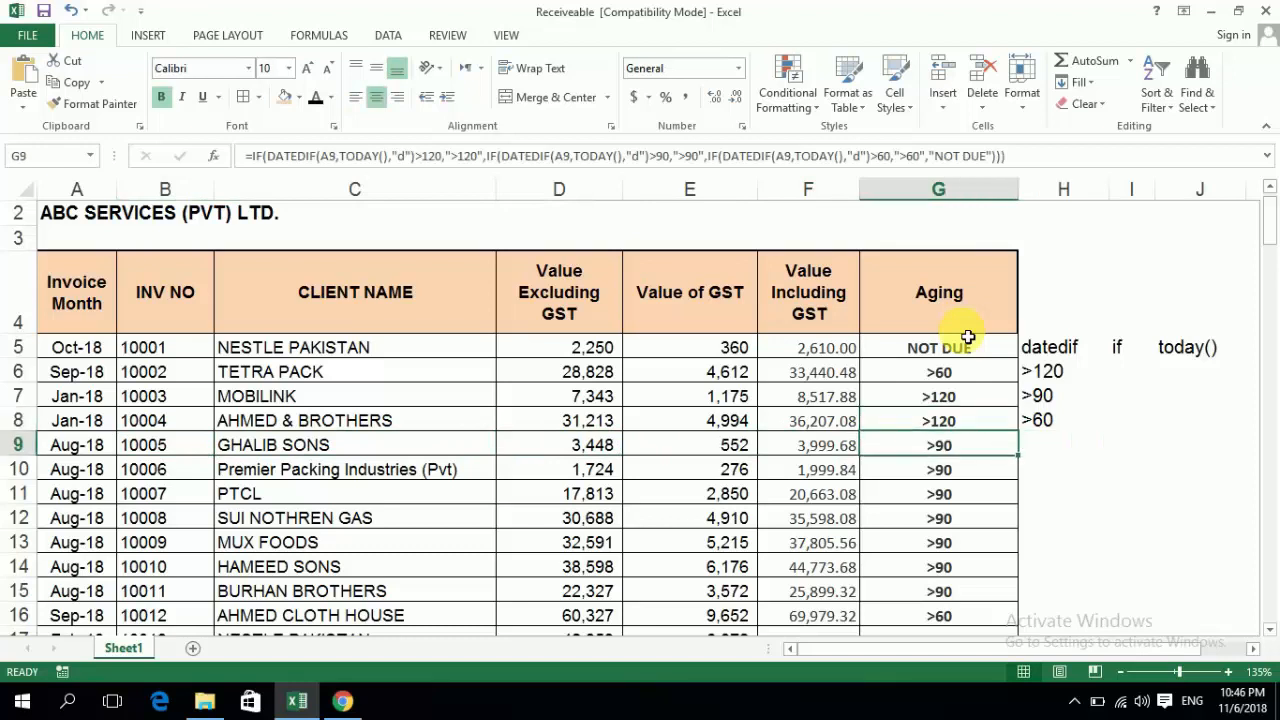
{"action": "key", "text": "Left"}
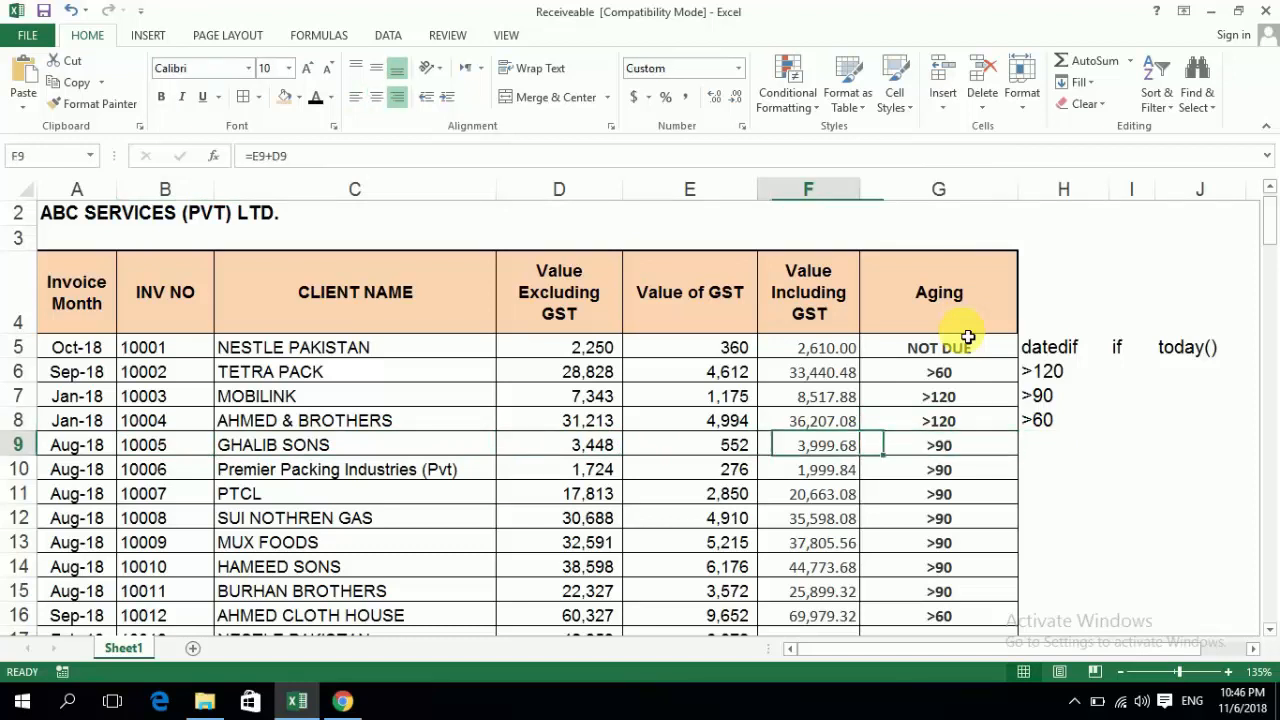
- Examine the Aging formulas and results cell by cell in the first rows of column G
{"action": "key", "text": "Right"}
{"action": "key", "text": "Down"}
{"action": "key", "text": "Down"}
{"action": "key", "text": "Down"}
{"action": "key", "text": "Down"}
{"action": "key", "text": "Down"}
{"action": "key", "text": "Down"}
{"action": "key", "text": "Down"}
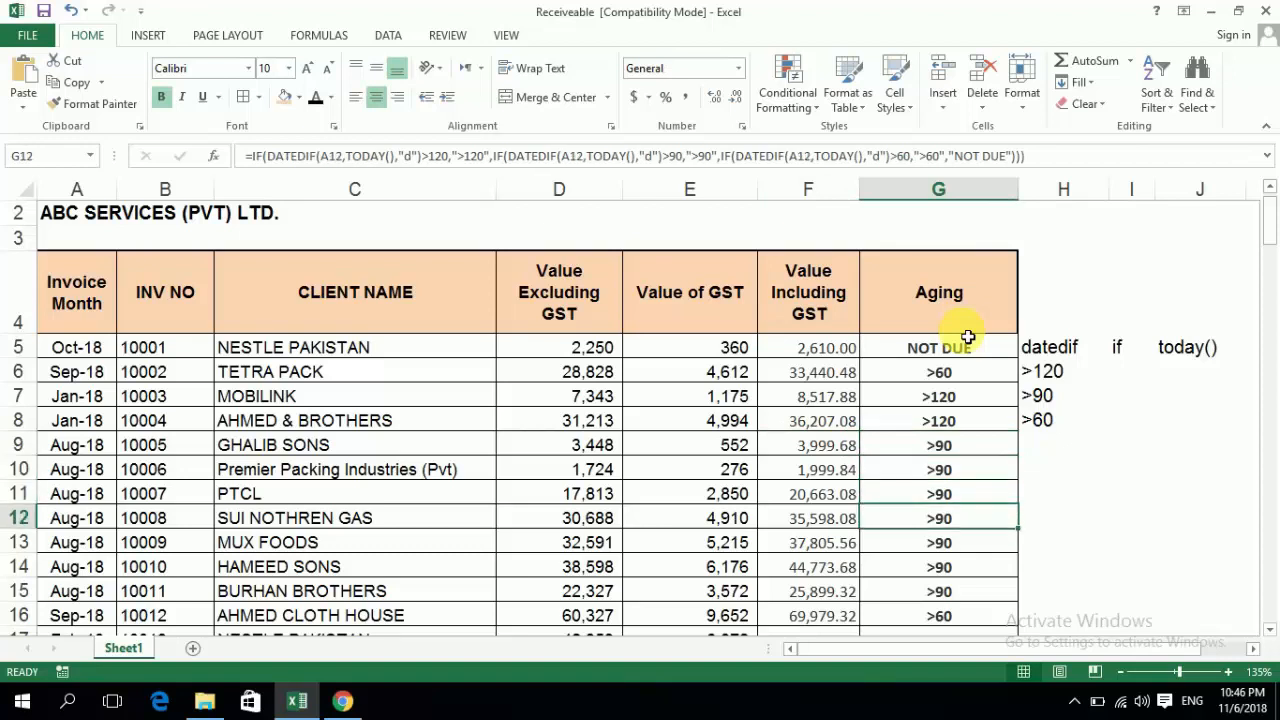
{"action": "key", "text": "Up"}
{"action": "key", "text": "Up"}
{"action": "key", "text": "Up"}
{"action": "key", "text": "Up"}
{"action": "key", "text": "Up"}
{"action": "key", "text": "Up"}
{"action": "key", "text": "Up"}
{"action": "key", "text": "Up"}
{"action": "key", "text": "Up"}
{"action": "key", "text": "Up"}
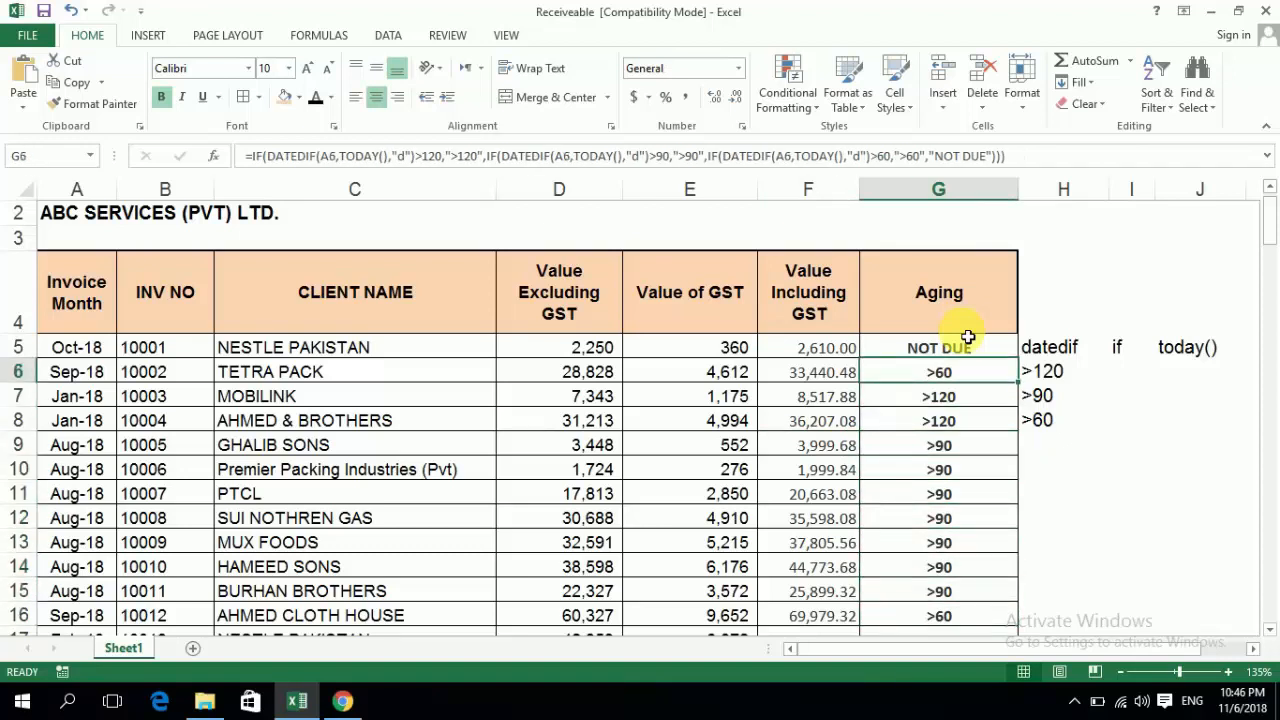
{"action": "key", "text": "Up"}
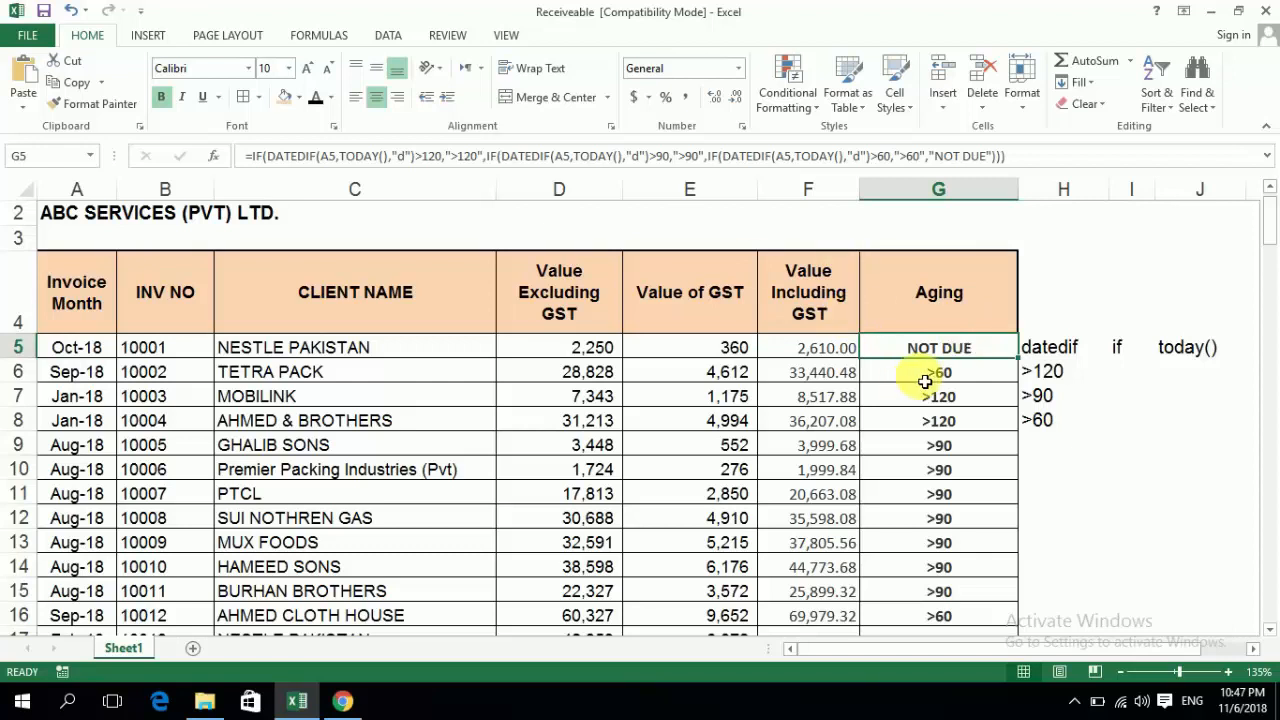
- Create a conditional formatting rule on column G for cells with specific text containing >120
{"action": "left_click", "coordinate": [940, 190]}
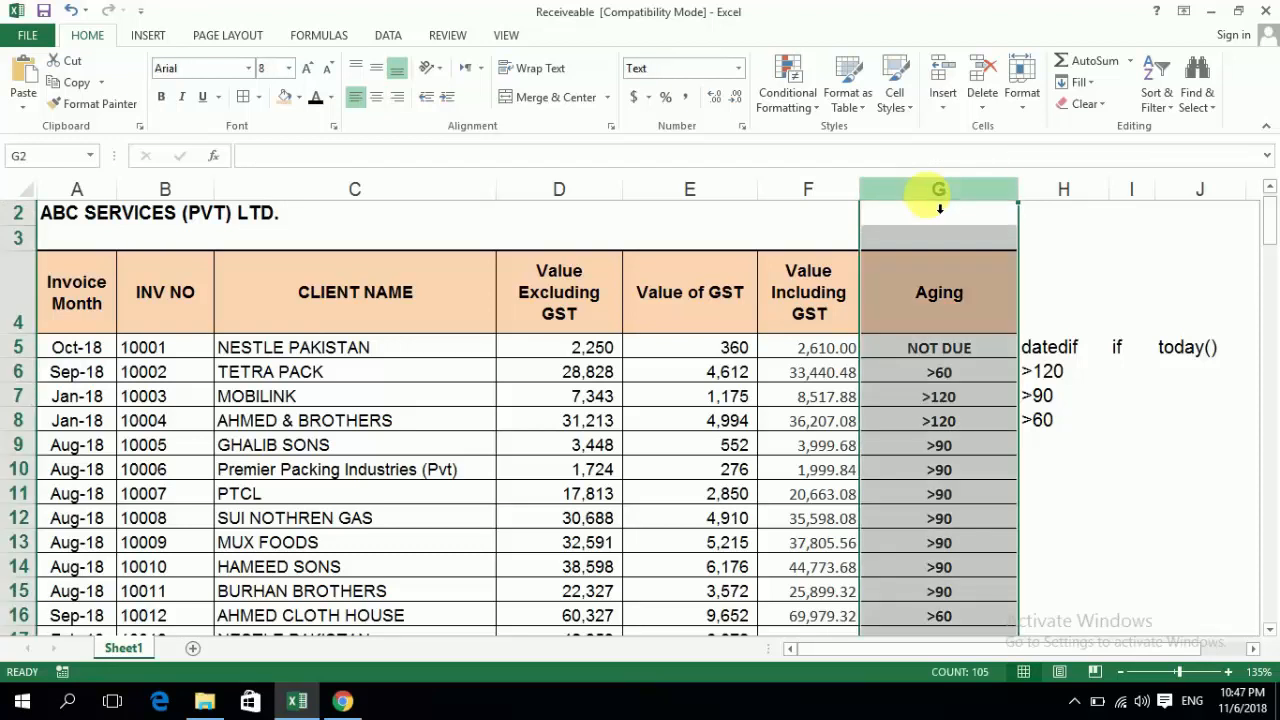
{"action": "left_click", "coordinate": [816, 110]}
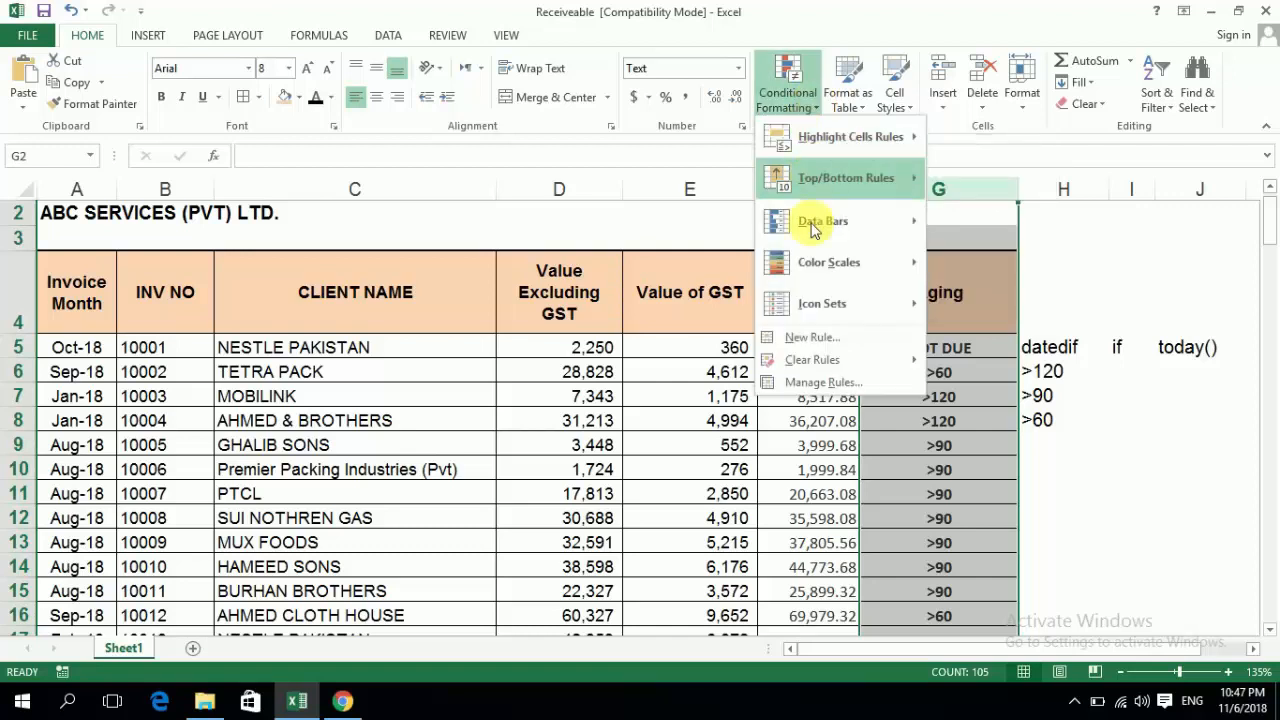
{"action": "left_click", "coordinate": [846, 344]}
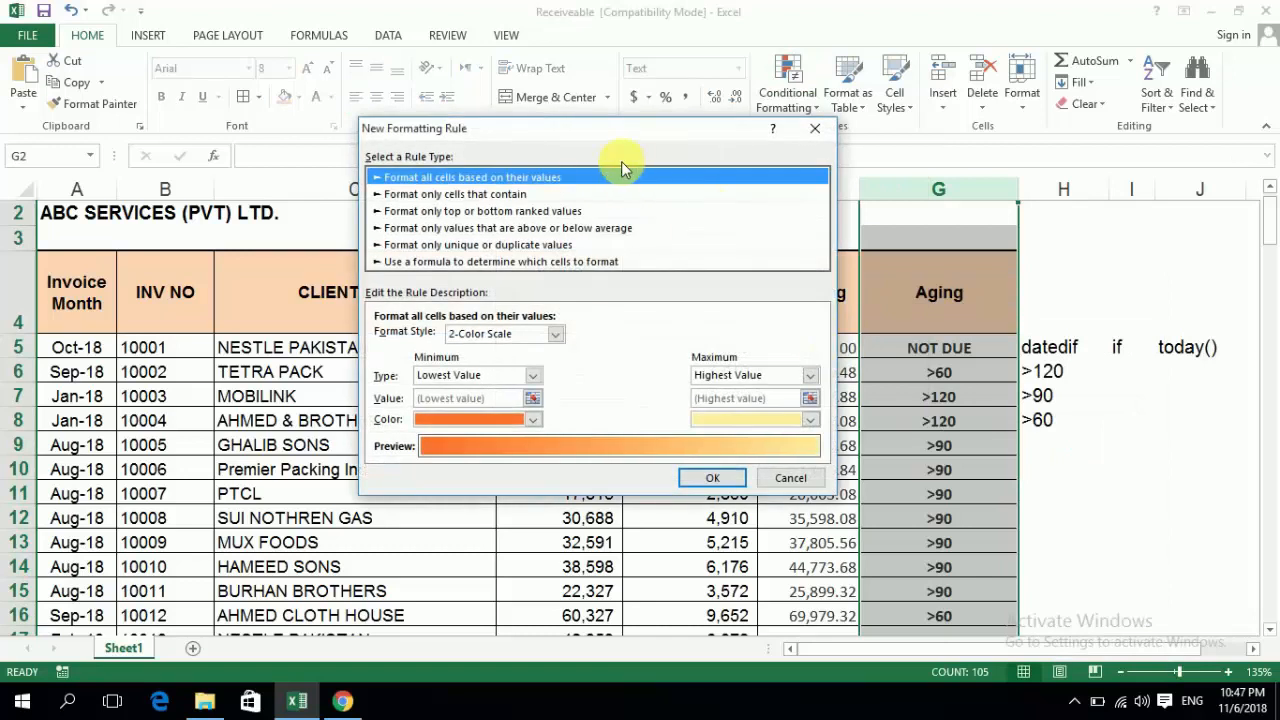
{"action": "left_click", "coordinate": [517, 196]}
{"action": "left_click", "coordinate": [469, 338]}
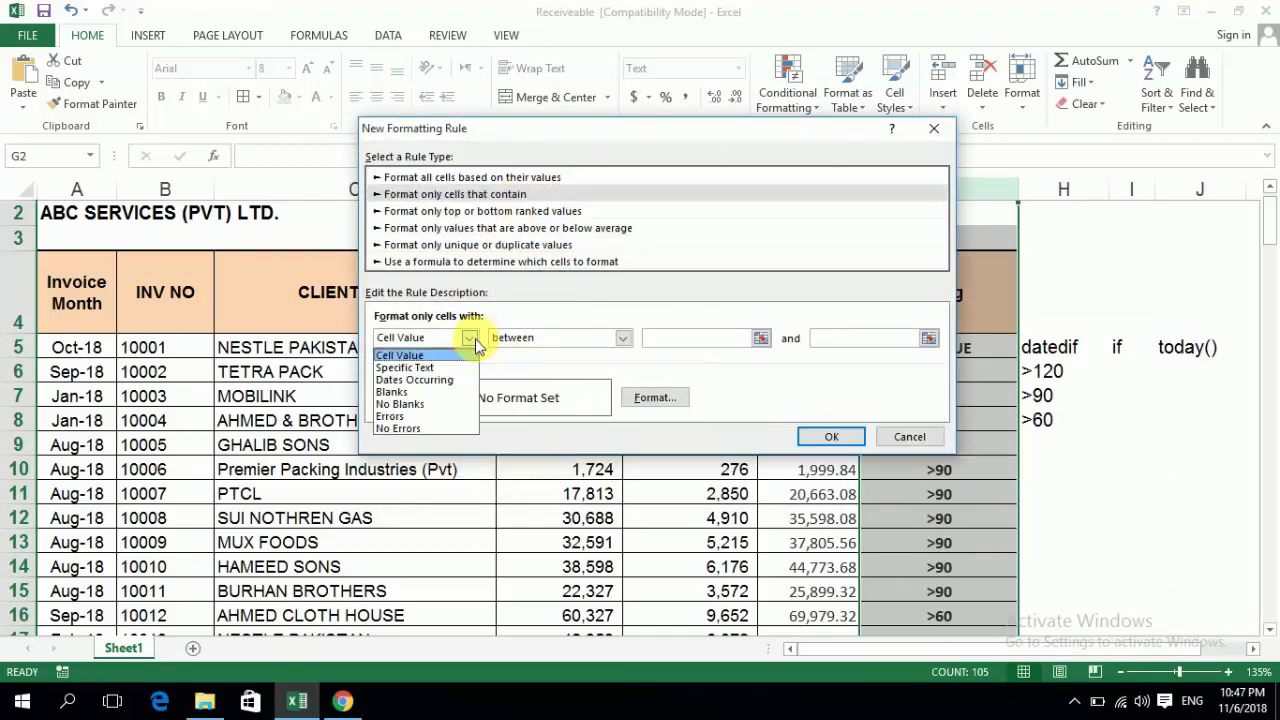
{"action": "left_click", "coordinate": [452, 368]}
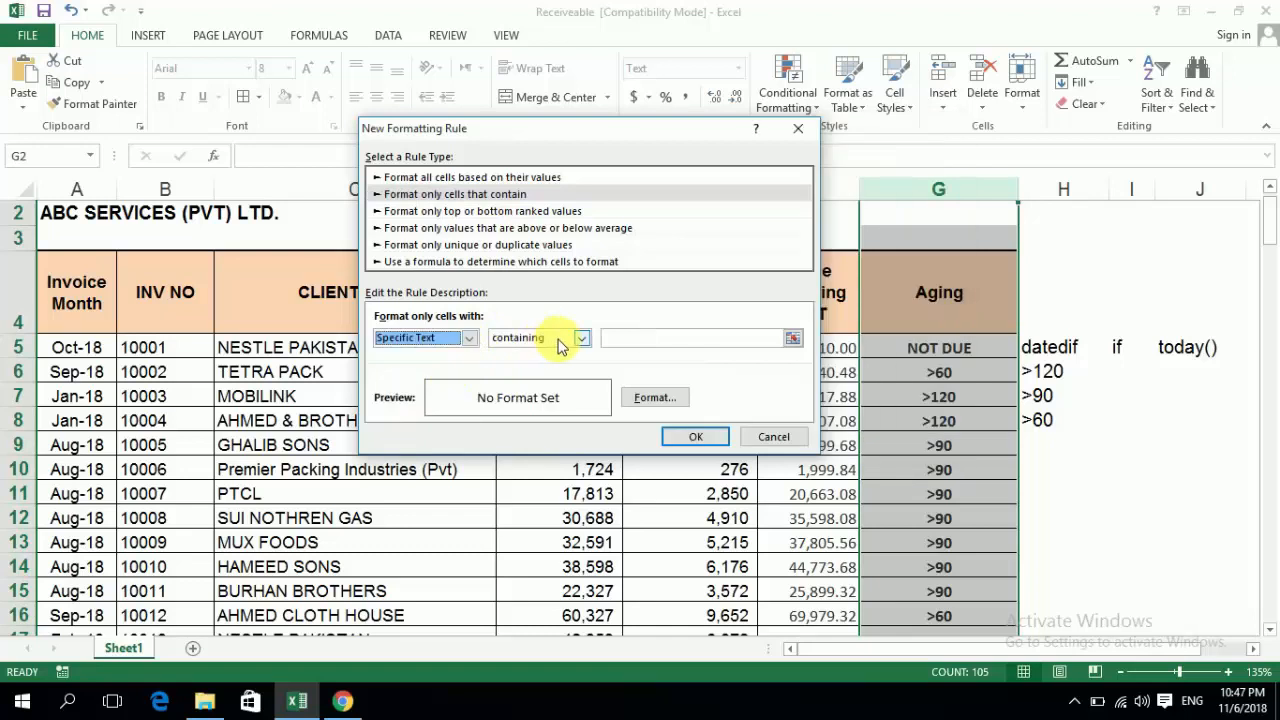
{"action": "left_click", "coordinate": [684, 344]}
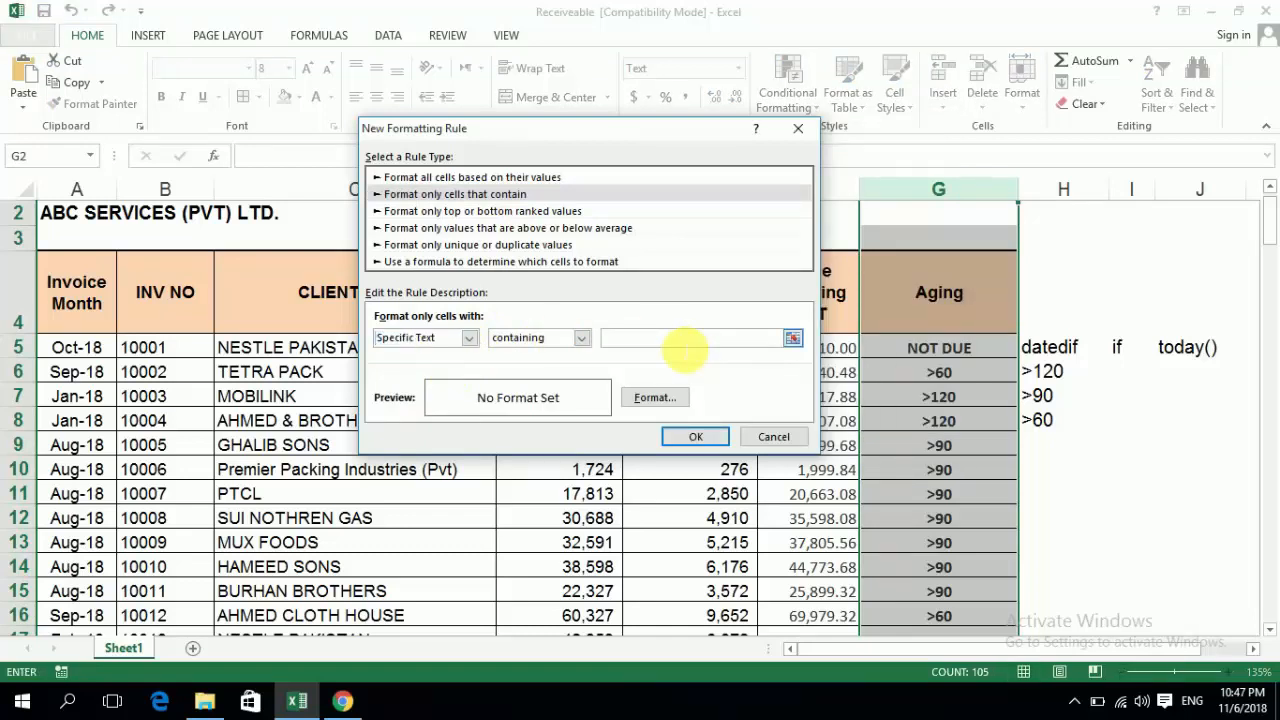
{"action": "type", "text": ">120"}
- Give the >120 rule a red fill with a white bold font and apply it
{"action": "left_click", "coordinate": [652, 394]}
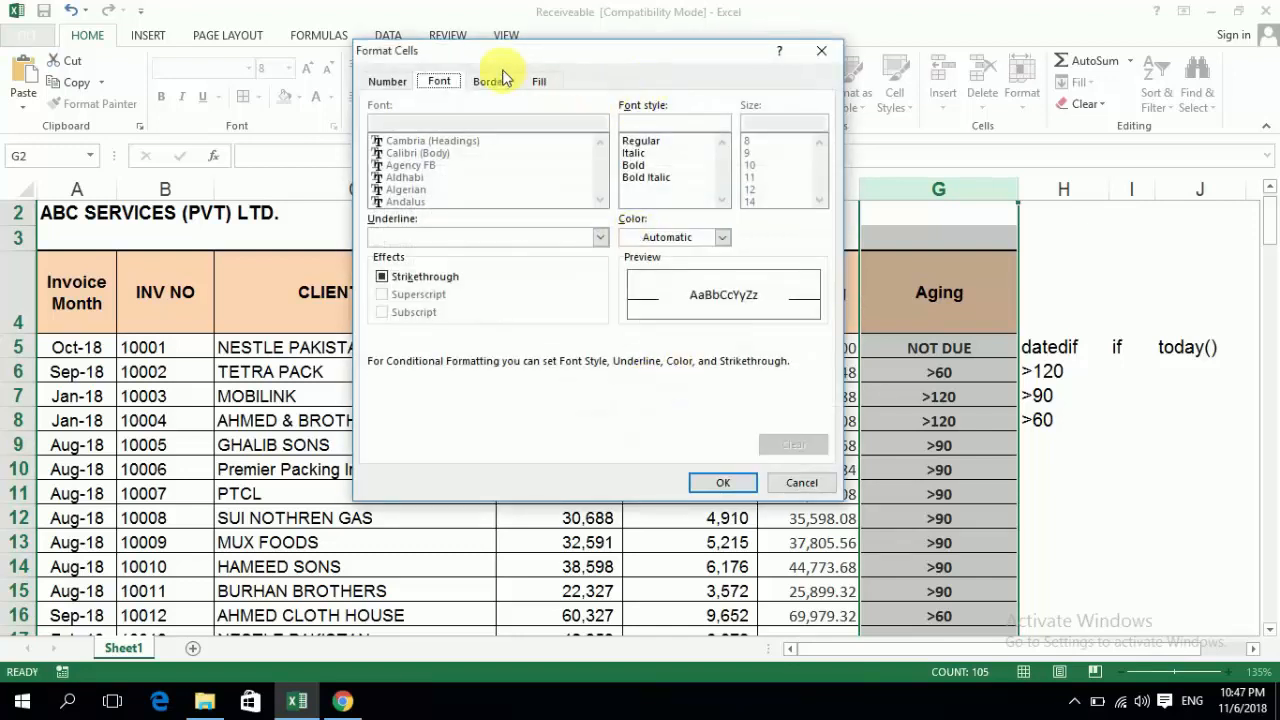
{"action": "left_click", "coordinate": [540, 81]}
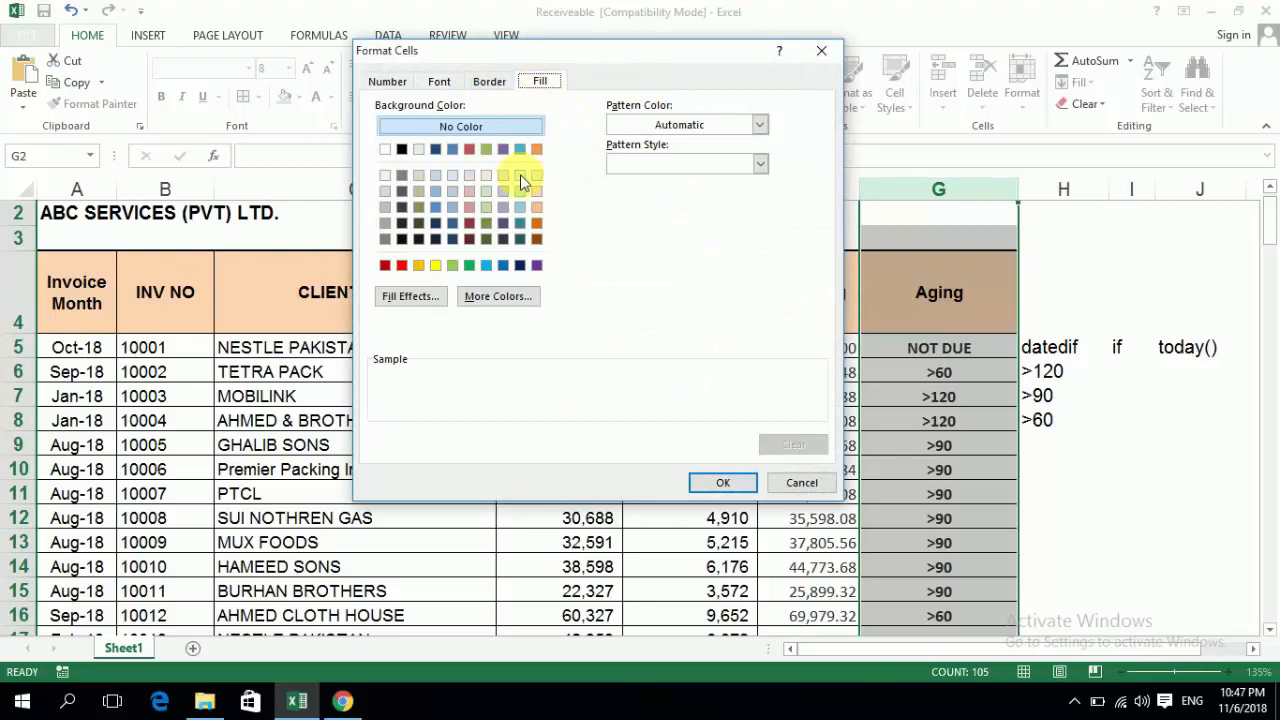
{"action": "left_click", "coordinate": [403, 266]}
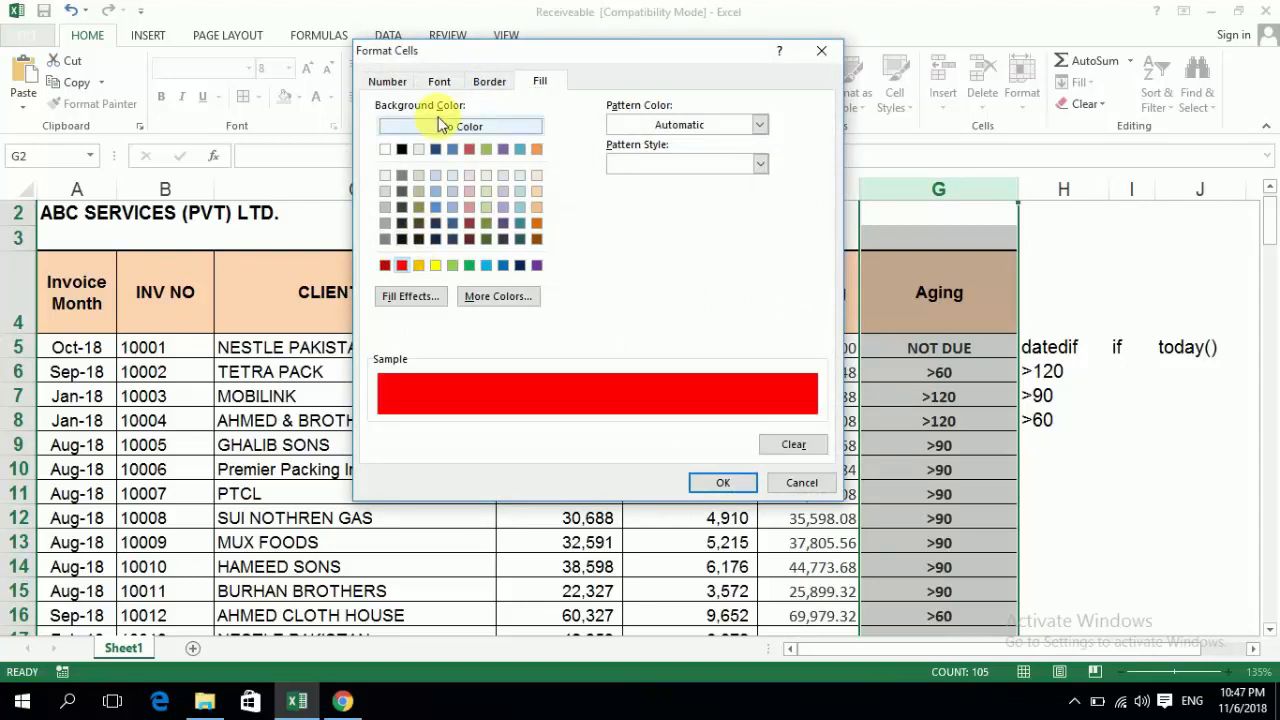
{"action": "left_click", "coordinate": [443, 82]}
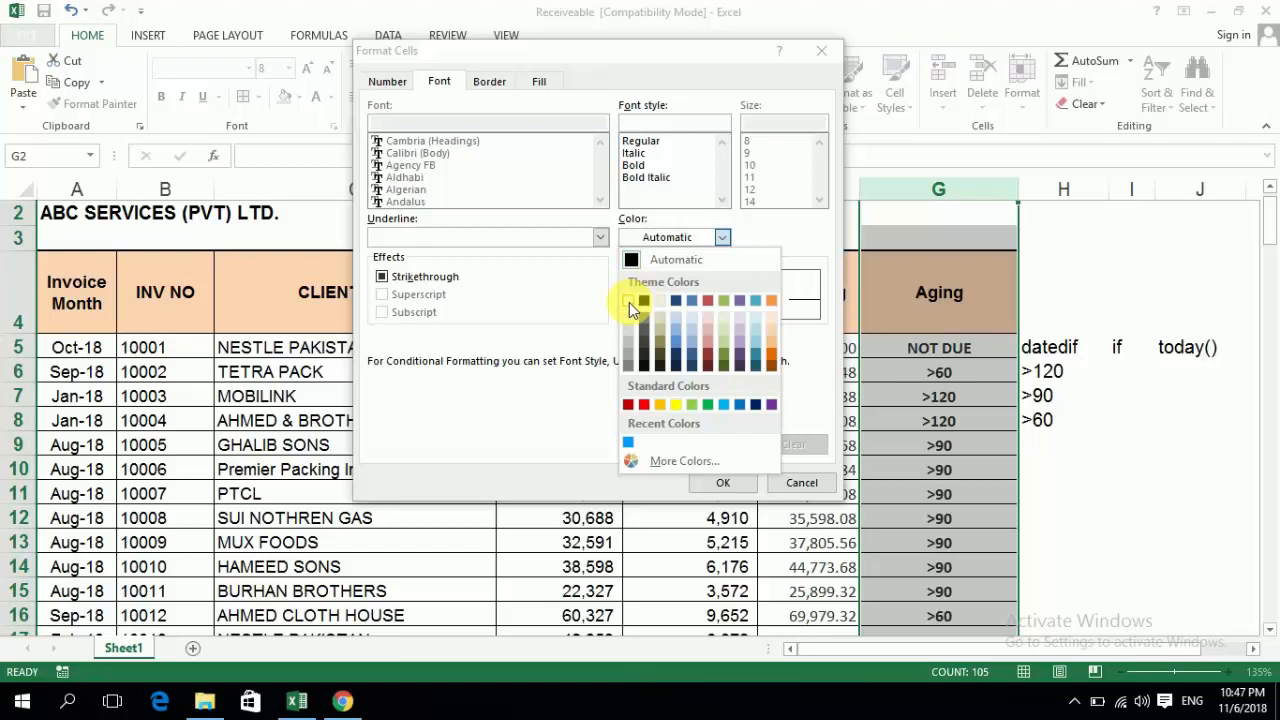
{"action": "left_click", "coordinate": [629, 301]}
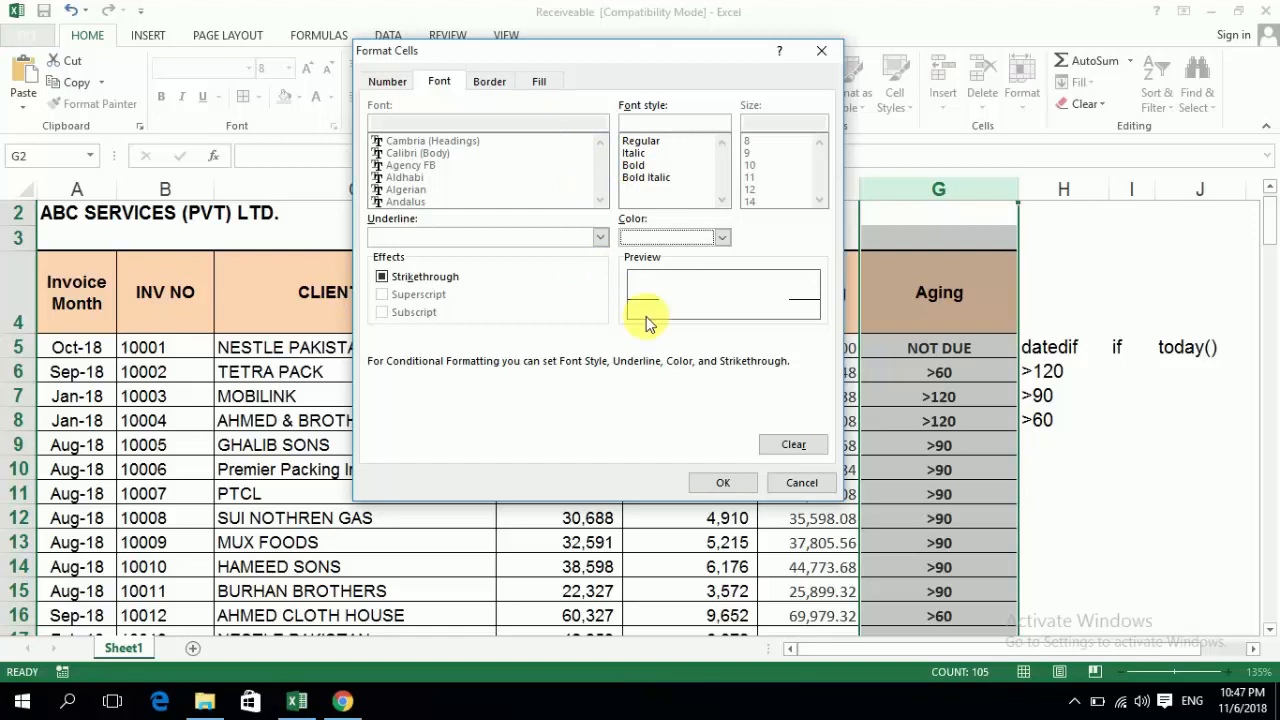
{"action": "left_click", "coordinate": [633, 165]}
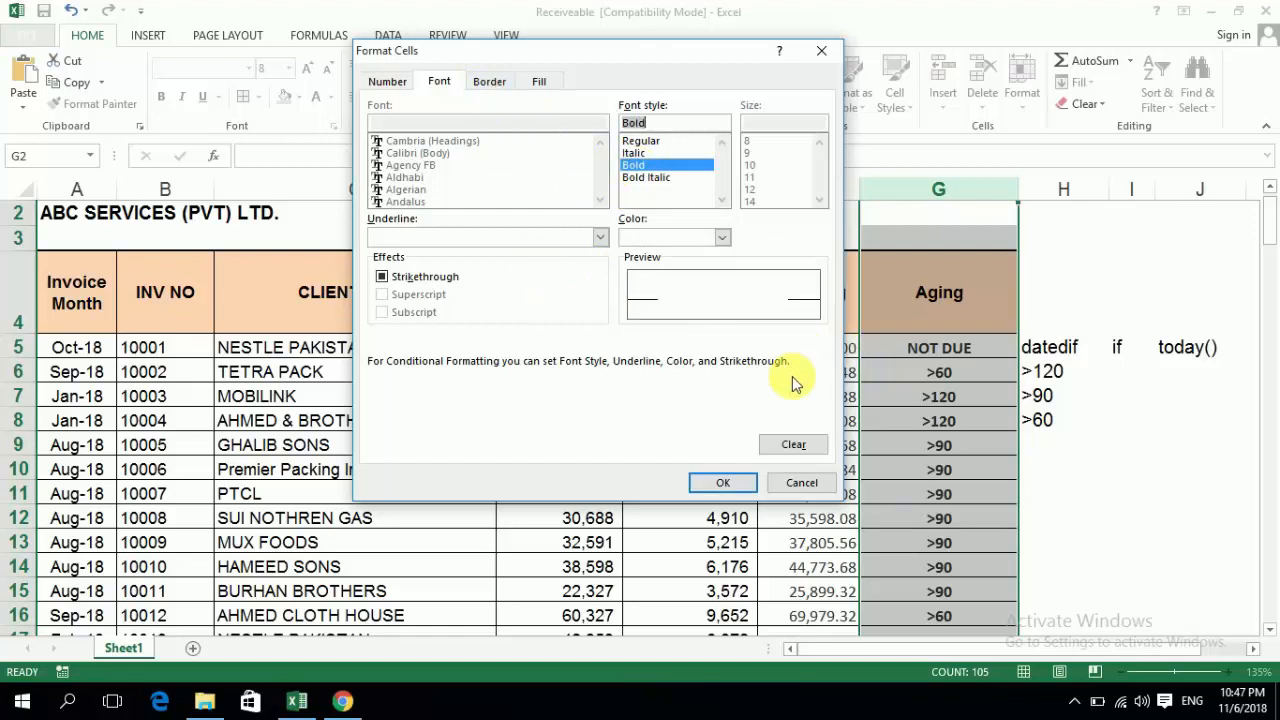
{"action": "left_click", "coordinate": [723, 483]}
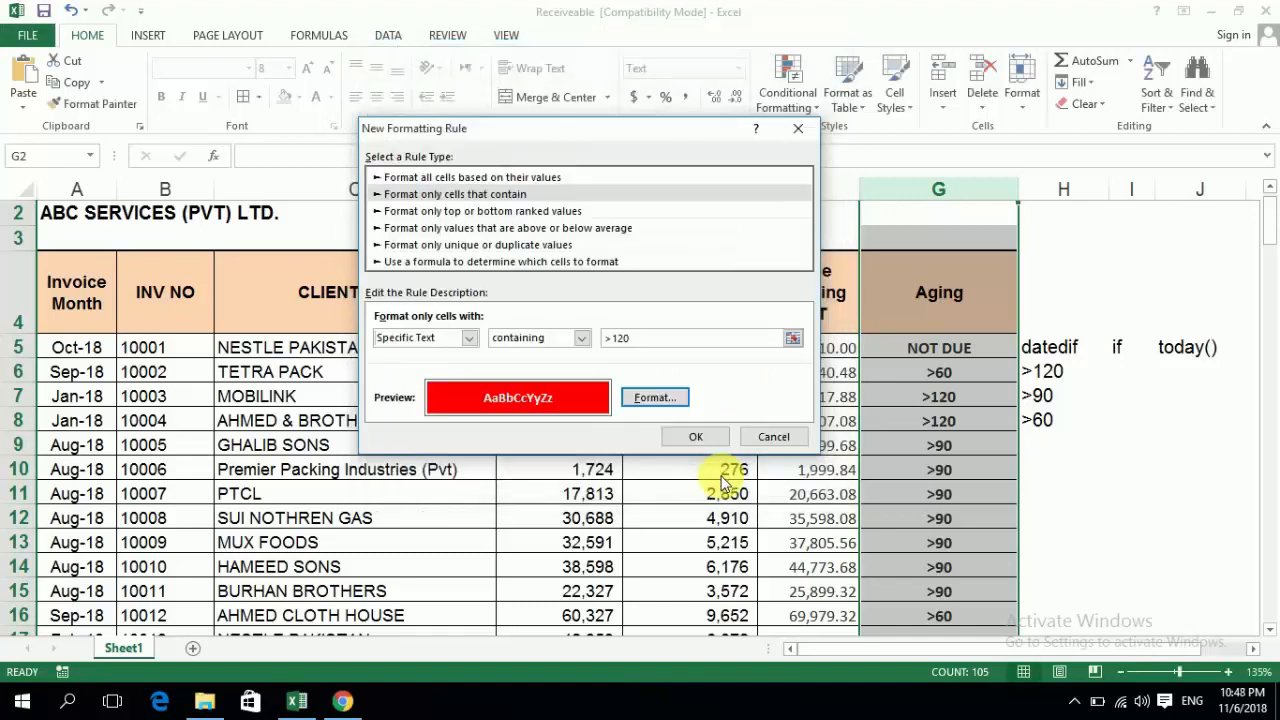
{"action": "left_click", "coordinate": [696, 437]}
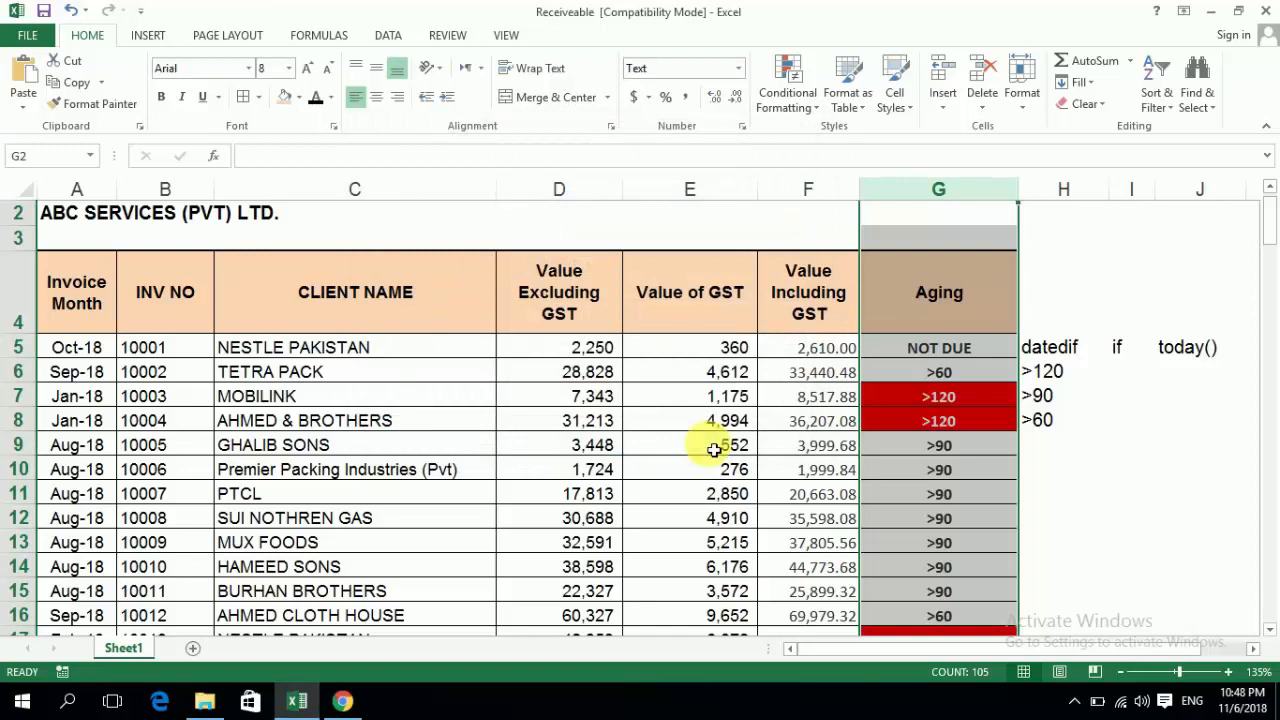
- Review the conditional formatting of the Aging cells down to row 19 of column G
{"action": "key", "text": "Down"}
{"action": "key", "text": "Down"}
{"action": "key", "text": "Down"}
{"action": "key", "text": "Down"}
{"action": "key", "text": "Down"}
{"action": "key", "text": "Down"}
{"action": "key", "text": "Down"}
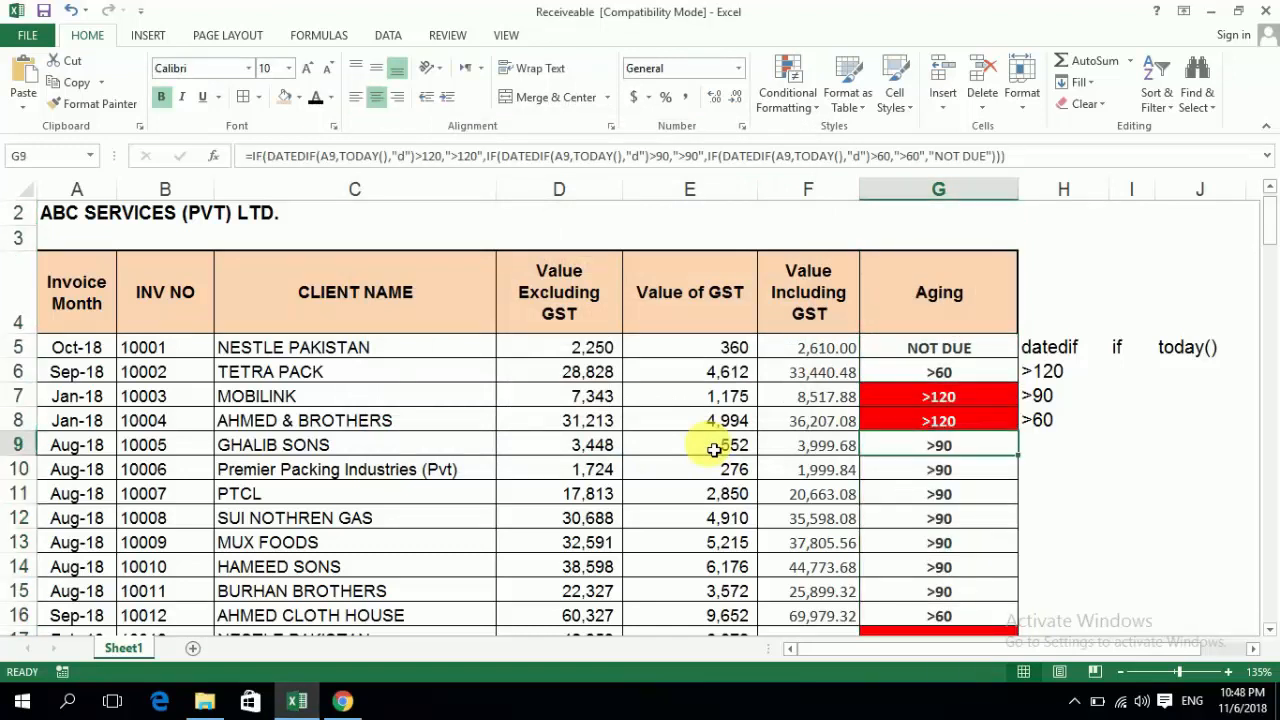
{"action": "key", "text": "Down"}
{"action": "key", "text": "Down"}
{"action": "key", "text": "Down"}
{"action": "key", "text": "Down"}
{"action": "key", "text": "Down"}
{"action": "key", "text": "Down"}
{"action": "key", "text": "Down"}
{"action": "key", "text": "Down"}
{"action": "key", "text": "Down"}
{"action": "key", "text": "Down"}
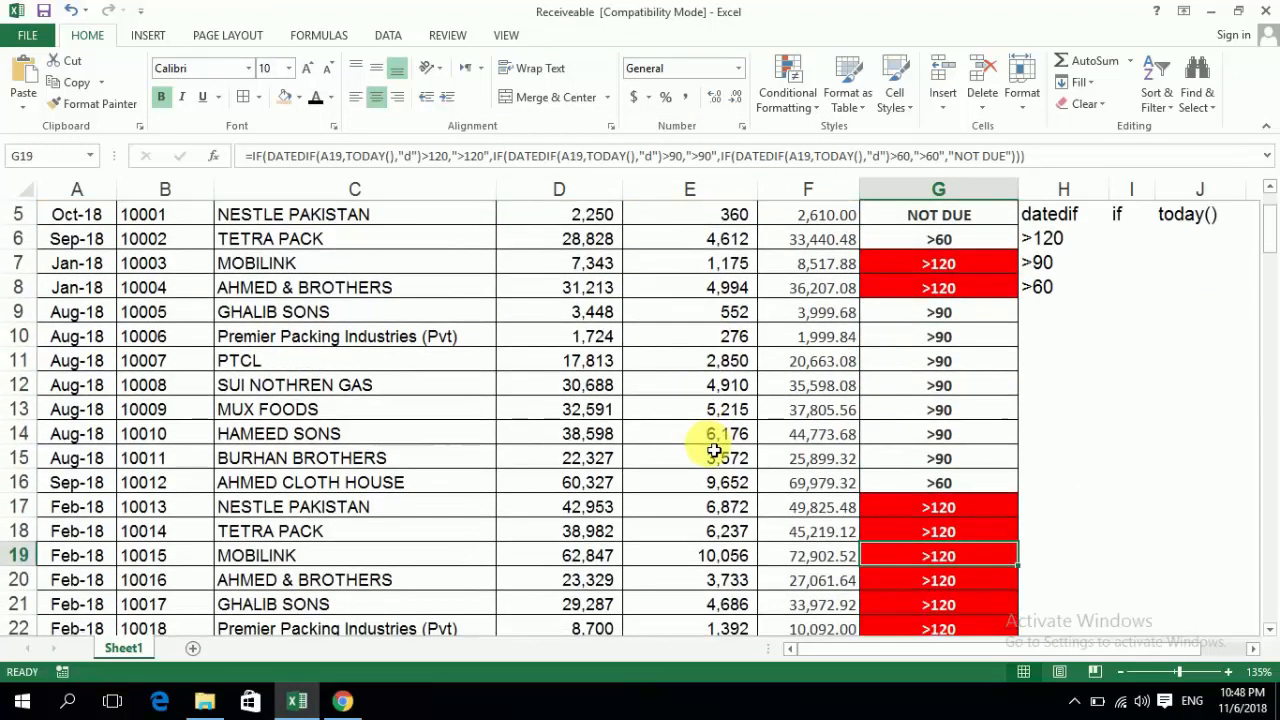
{"action": "key", "text": "Up"}
{"action": "key", "text": "Up"}
{"action": "key", "text": "Up"}
{"action": "key", "text": "Up"}
{"action": "key", "text": "Up"}
{"action": "key", "text": "Up"}
{"action": "key", "text": "Up"}
{"action": "key", "text": "Up"}
{"action": "key", "text": "Up"}
{"action": "key", "text": "Up"}
{"action": "key", "text": "Up"}
{"action": "key", "text": "Up"}
{"action": "key", "text": "Up"}
{"action": "key", "text": "Up"}
{"action": "key", "text": "Up"}
{"action": "key", "text": "Up"}
{"action": "key", "text": "Up"}
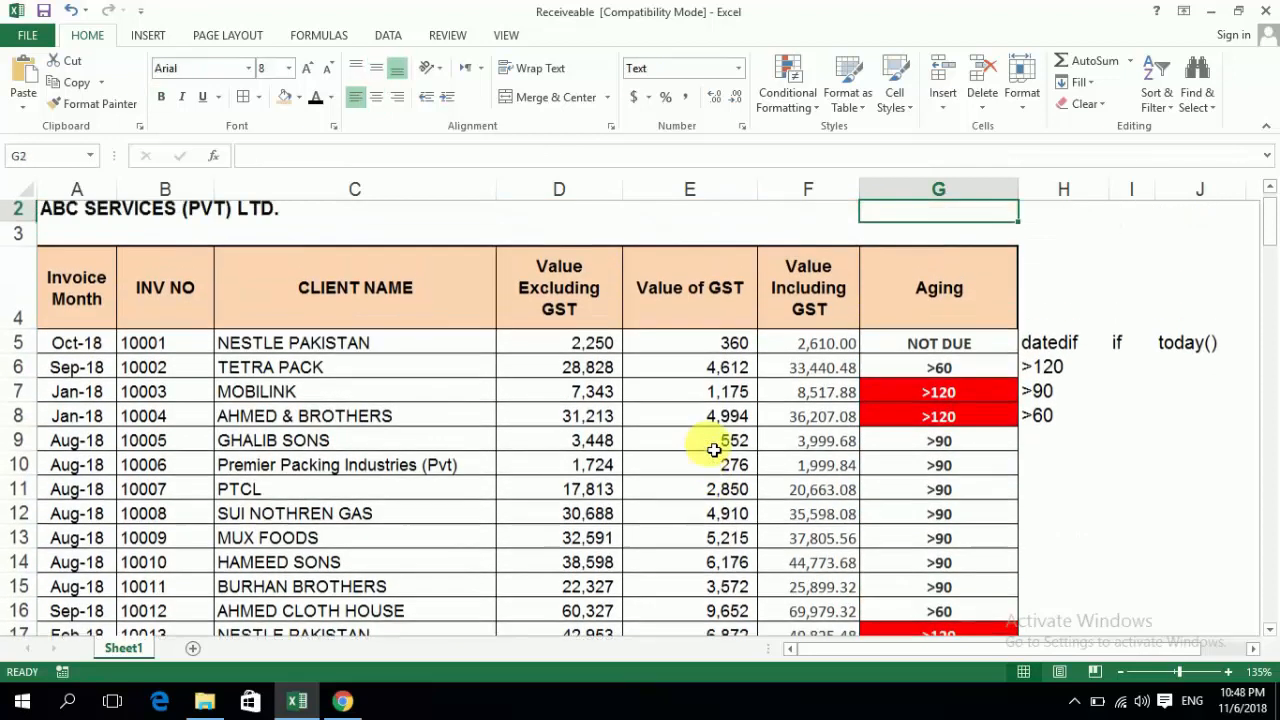
- Examine the Aging results and their highlighting in the first rows of column G, down to row 10
{"action": "key", "text": "Down"}
{"action": "key", "text": "Down"}
{"action": "key", "text": "Down"}
{"action": "key", "text": "Down"}
{"action": "key", "text": "Down"}
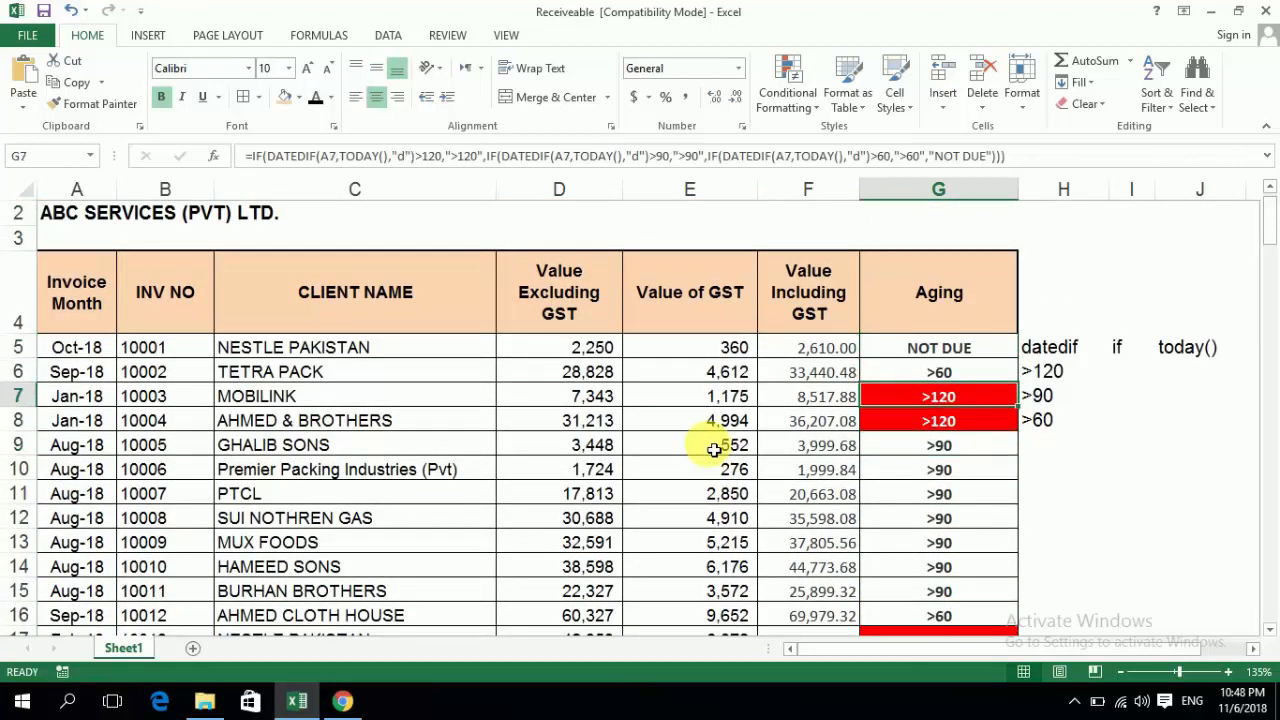
{"action": "key", "text": "Down"}
{"action": "key", "text": "Down"}
{"action": "key", "text": "Down"}
{"action": "key", "text": "Up"}
{"action": "key", "text": "Up"}
{"action": "key", "text": "Up"}
{"action": "key", "text": "Up"}
{"action": "key", "text": "Up"}
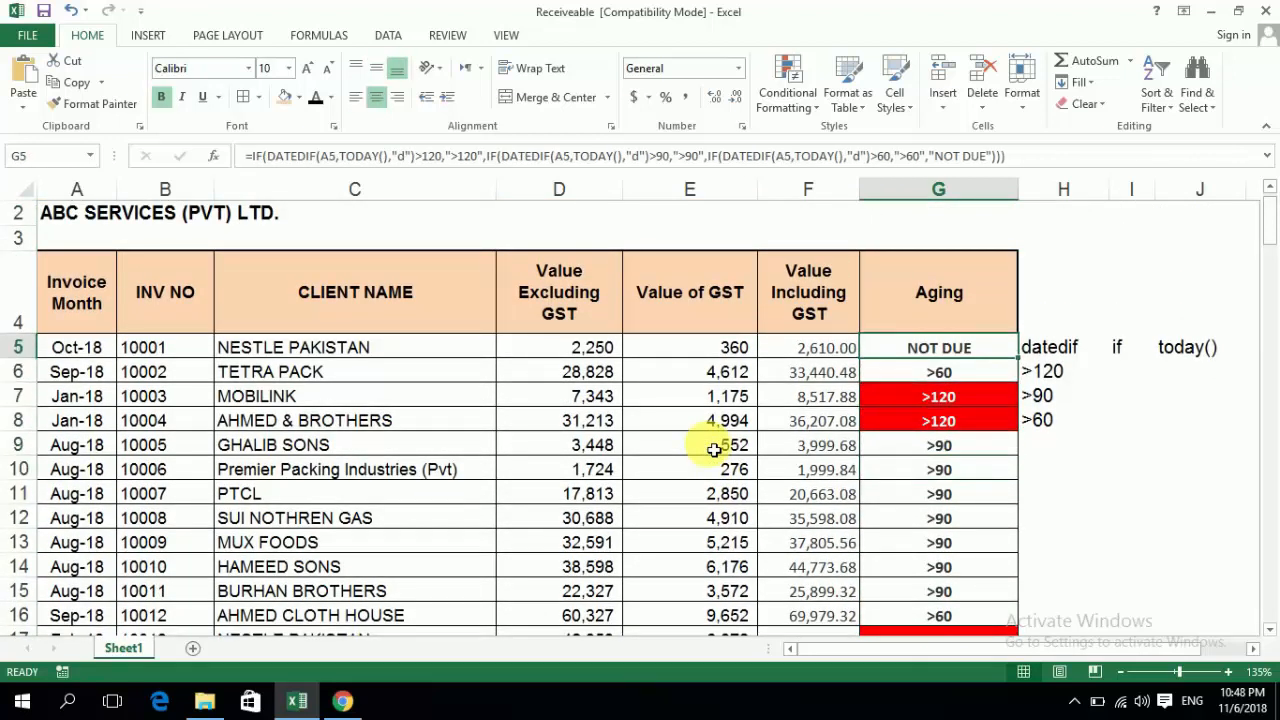
{"action": "key", "text": "Down"}
{"action": "key", "text": "Down"}
{"action": "key", "text": "Down"}
{"action": "key", "text": "Down"}
{"action": "key", "text": "Down"}
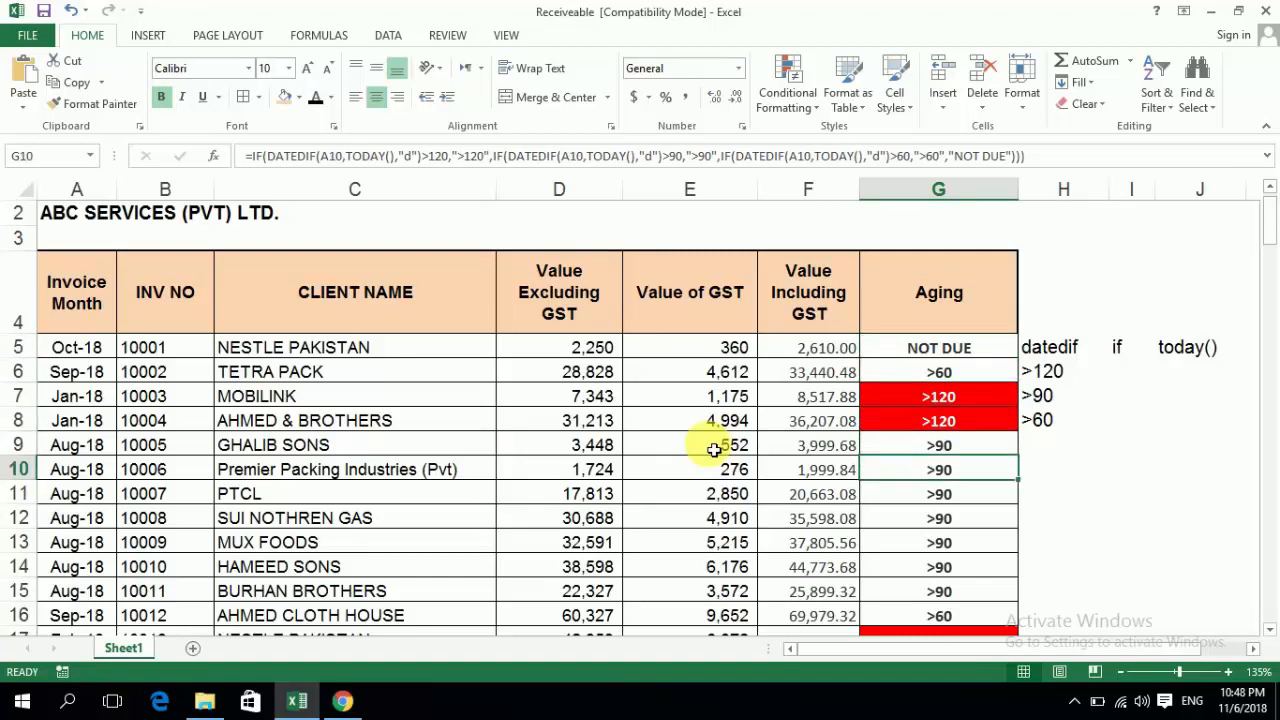
{"action": "key", "text": "Up"}
{"action": "key", "text": "Up"}
{"action": "key", "text": "Up"}
{"action": "key", "text": "Up"}
{"action": "key", "text": "Up"}
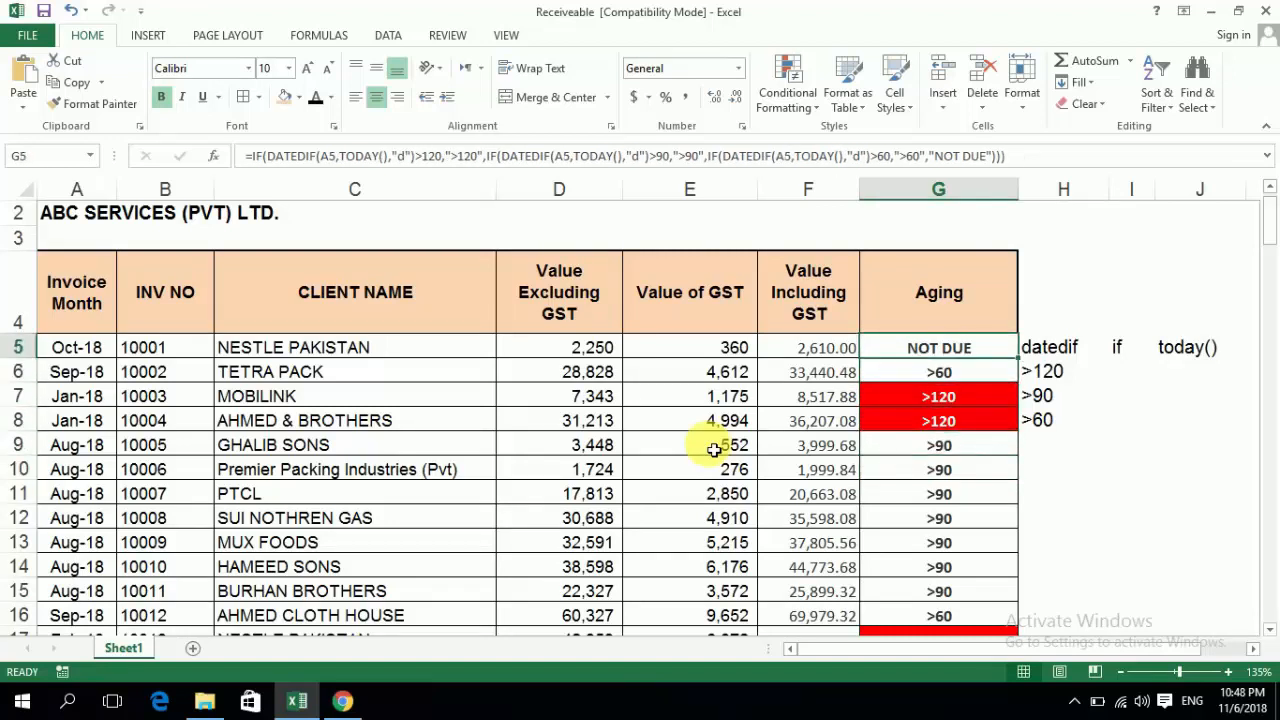
- Create a conditional formatting rule on column G for cells with specific text containing NOT DUE
{"action": "left_click", "coordinate": [957, 195]}
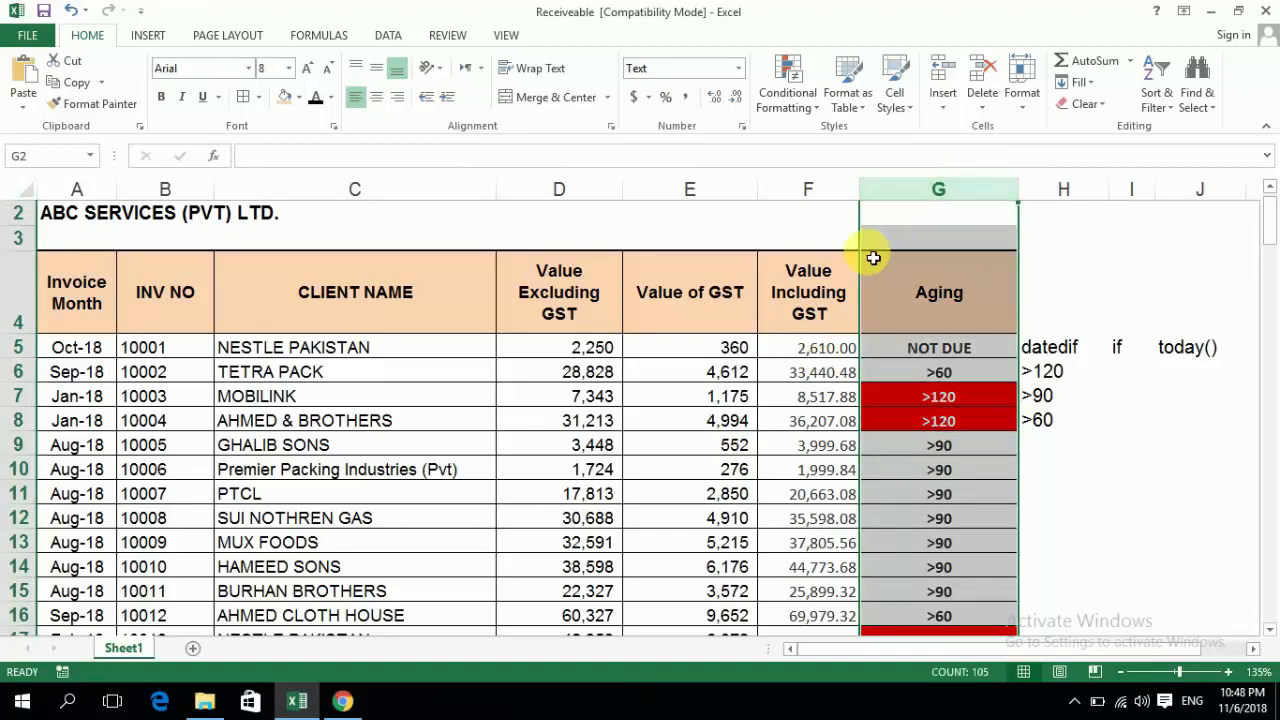
{"action": "left_click", "coordinate": [812, 108]}
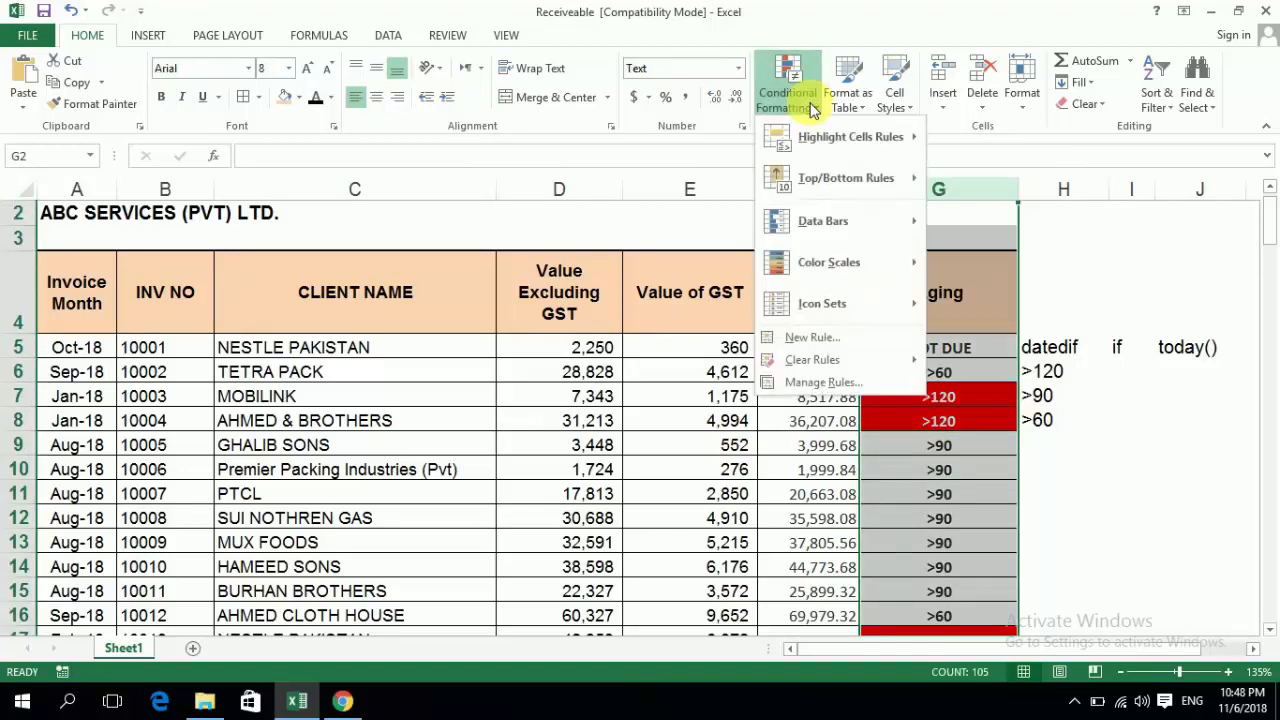
{"action": "left_click", "coordinate": [818, 340]}
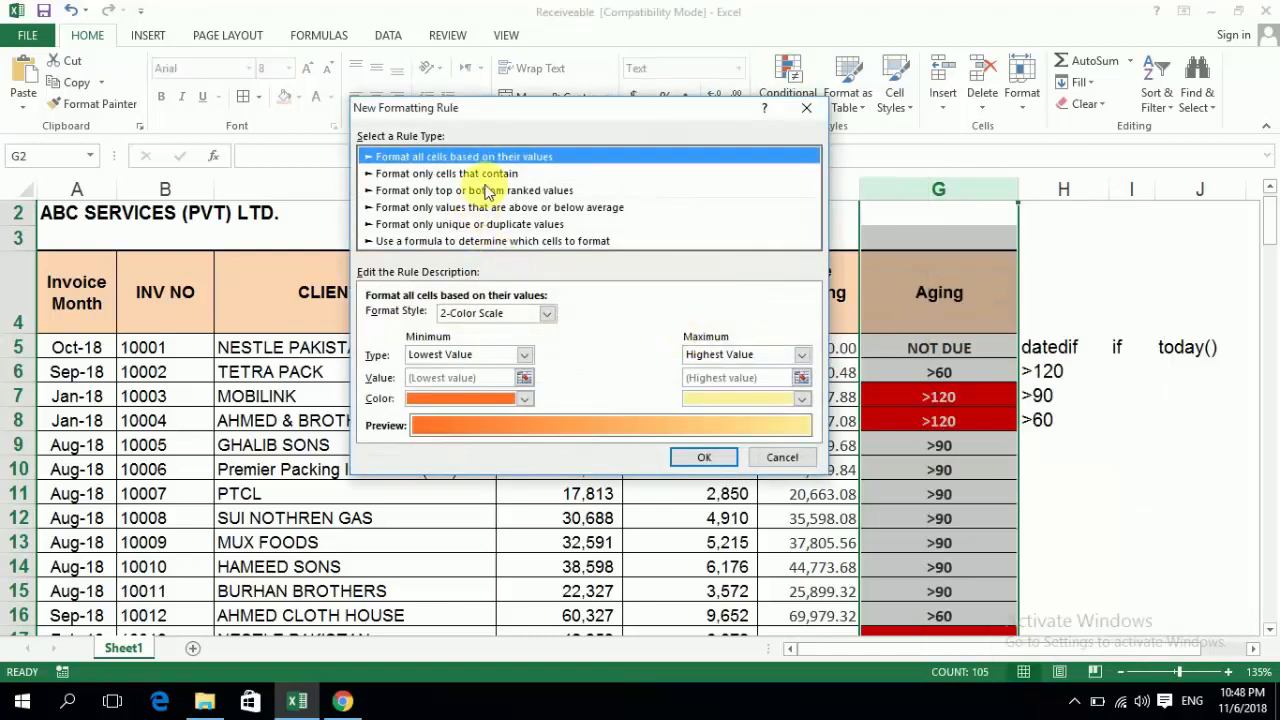
{"action": "left_click", "coordinate": [486, 173]}
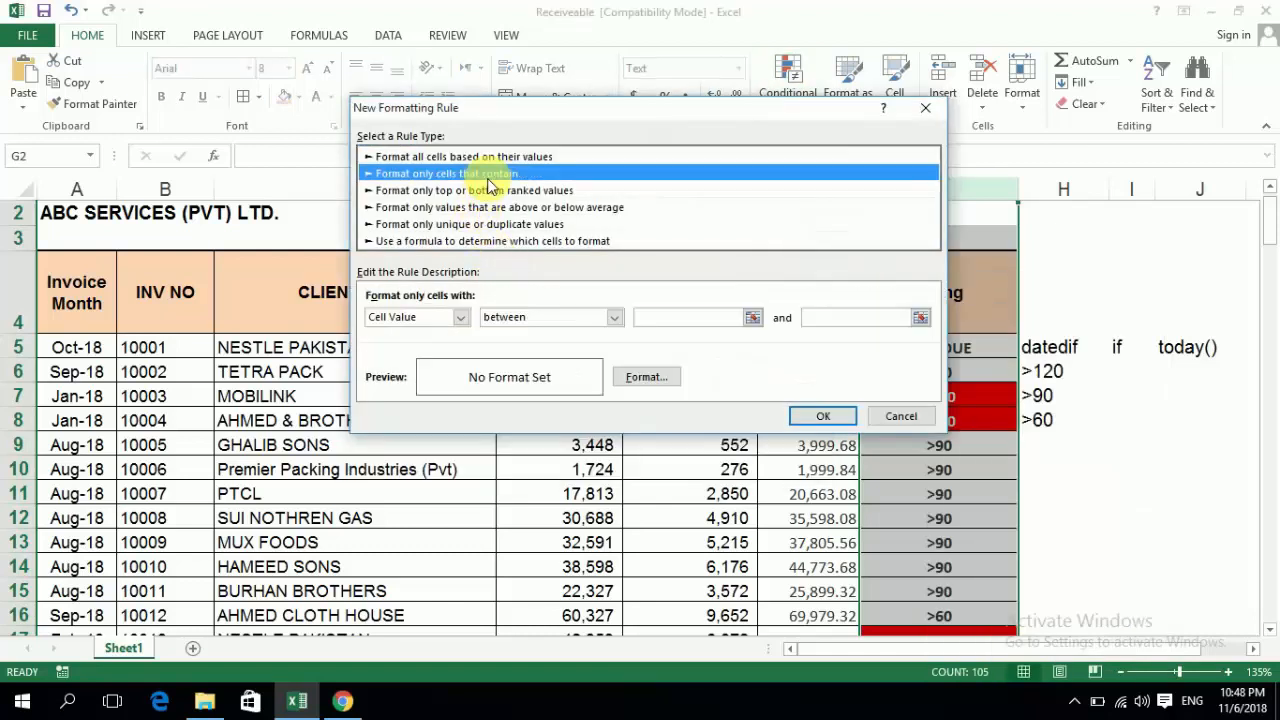
{"action": "left_click", "coordinate": [462, 318]}
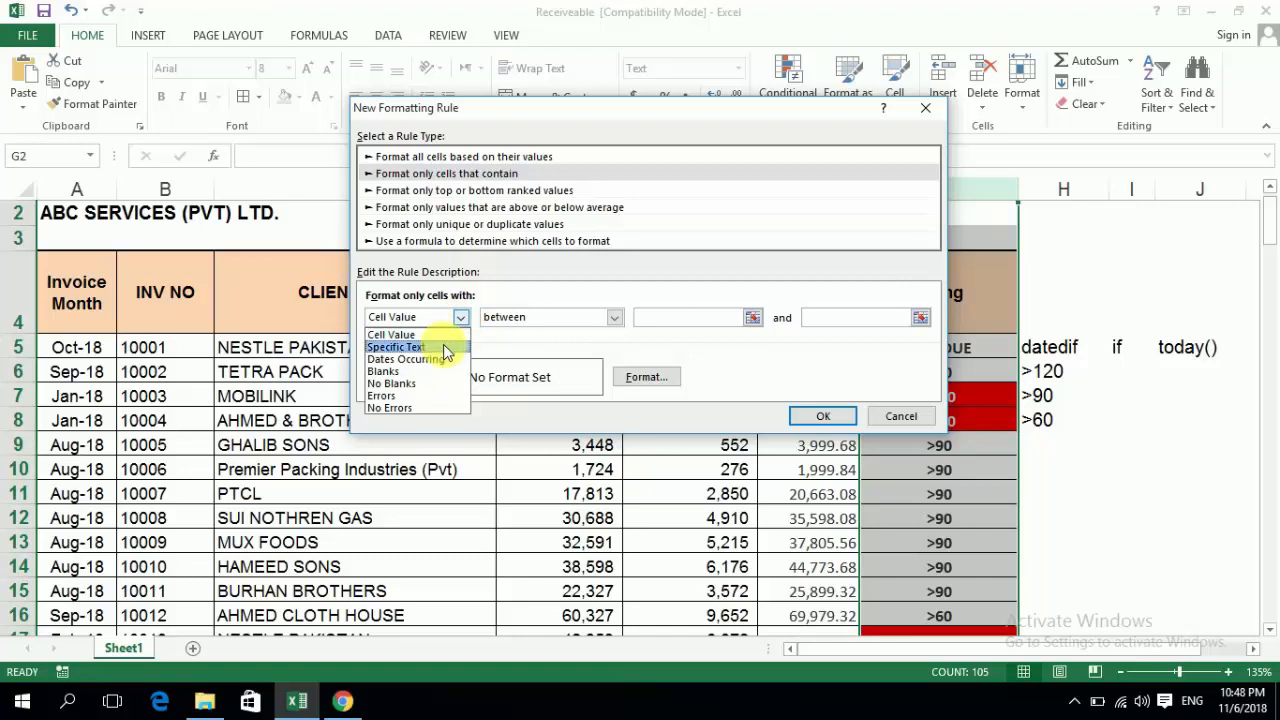
{"action": "left_click", "coordinate": [443, 344]}
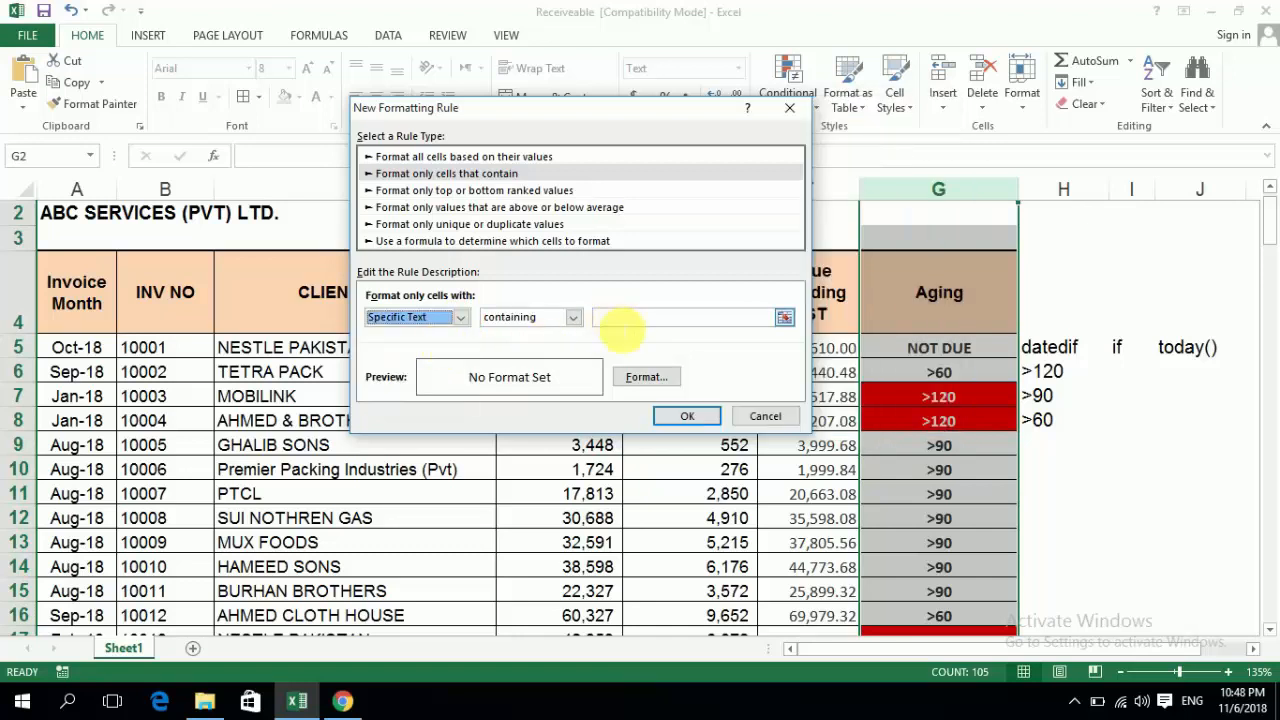
{"action": "left_click", "coordinate": [624, 318]}
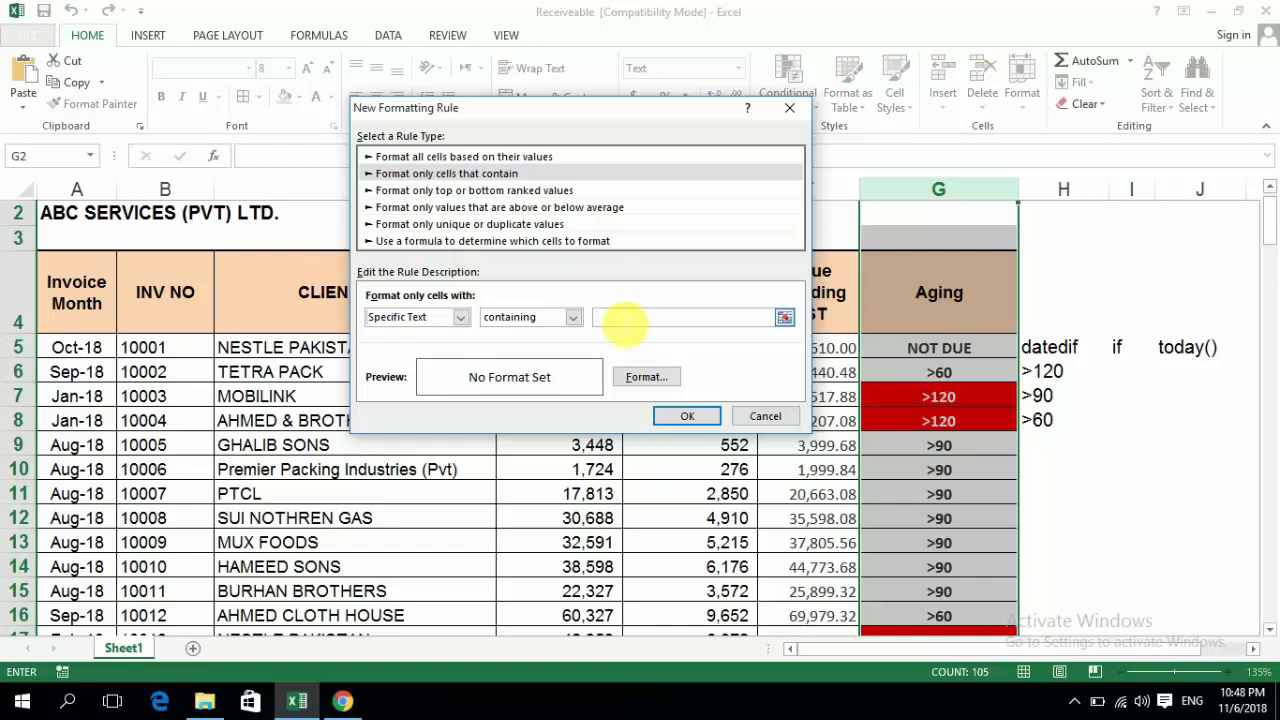
{"action": "type", "text": "NOT DUE"}
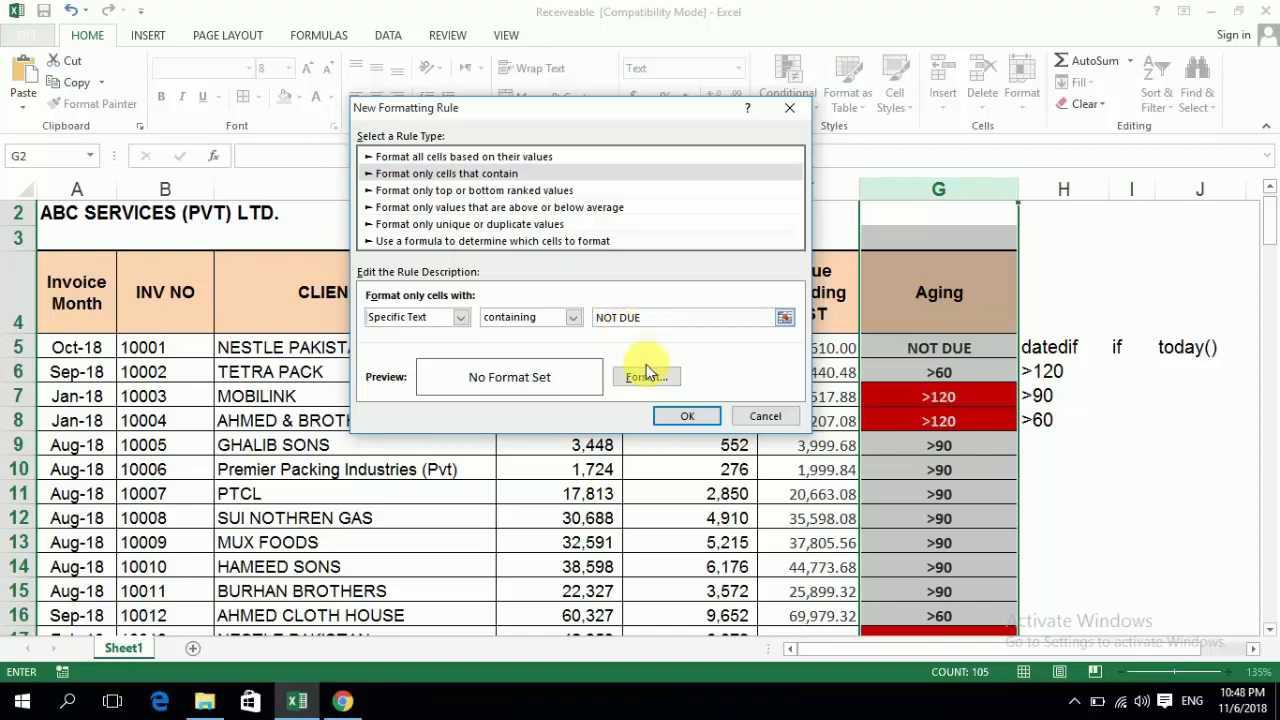
- Give the NOT DUE rule a green fill with a white bold italic font and apply it
{"action": "left_click", "coordinate": [645, 377]}
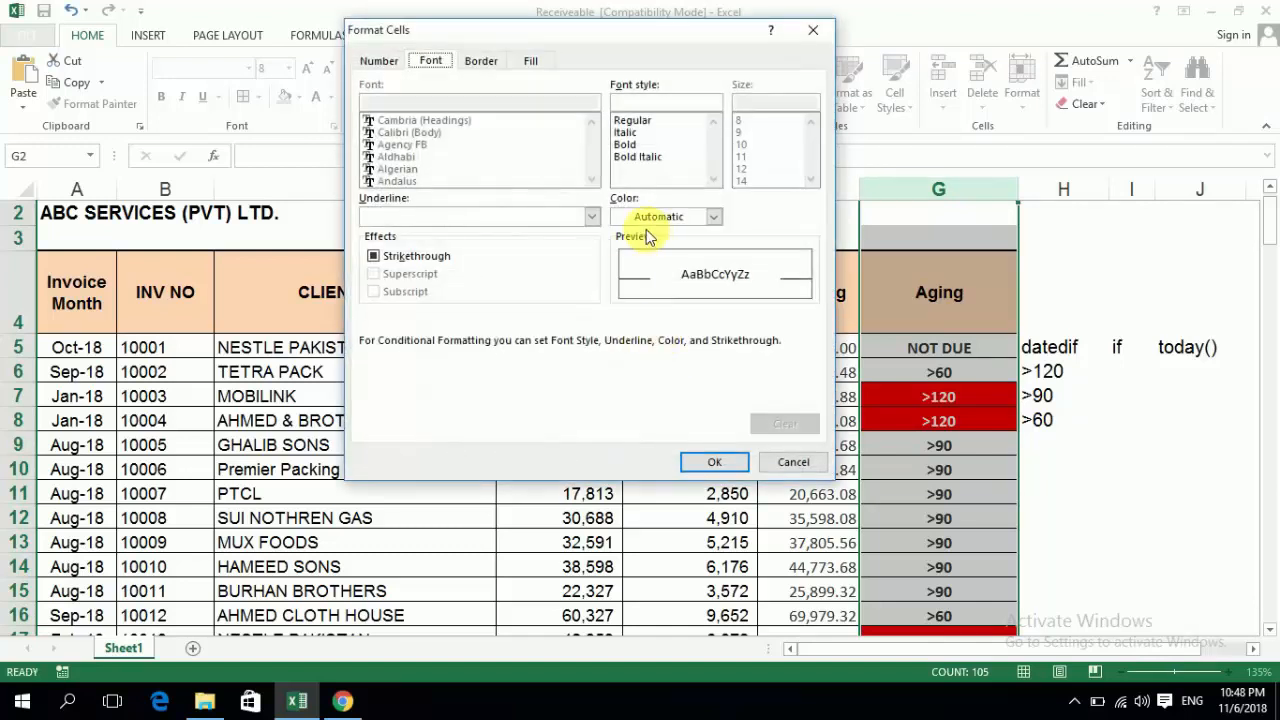
{"action": "left_click", "coordinate": [530, 62]}
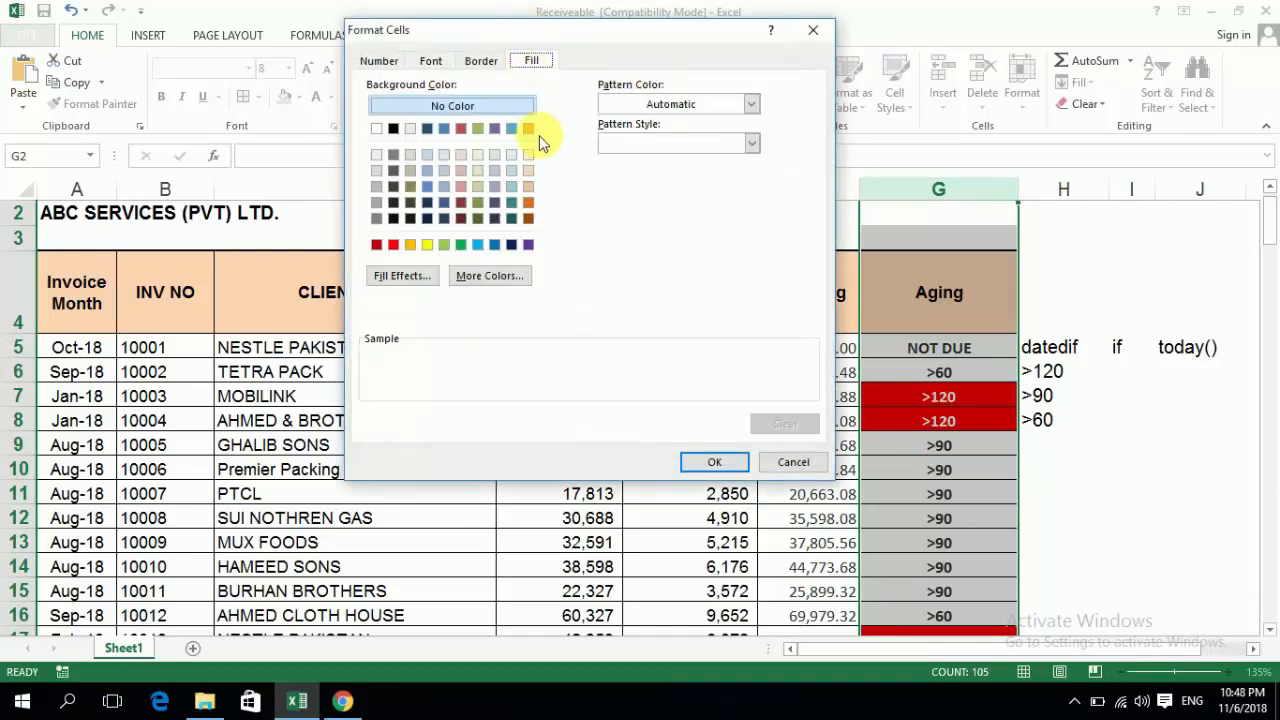
{"action": "left_click", "coordinate": [459, 244]}
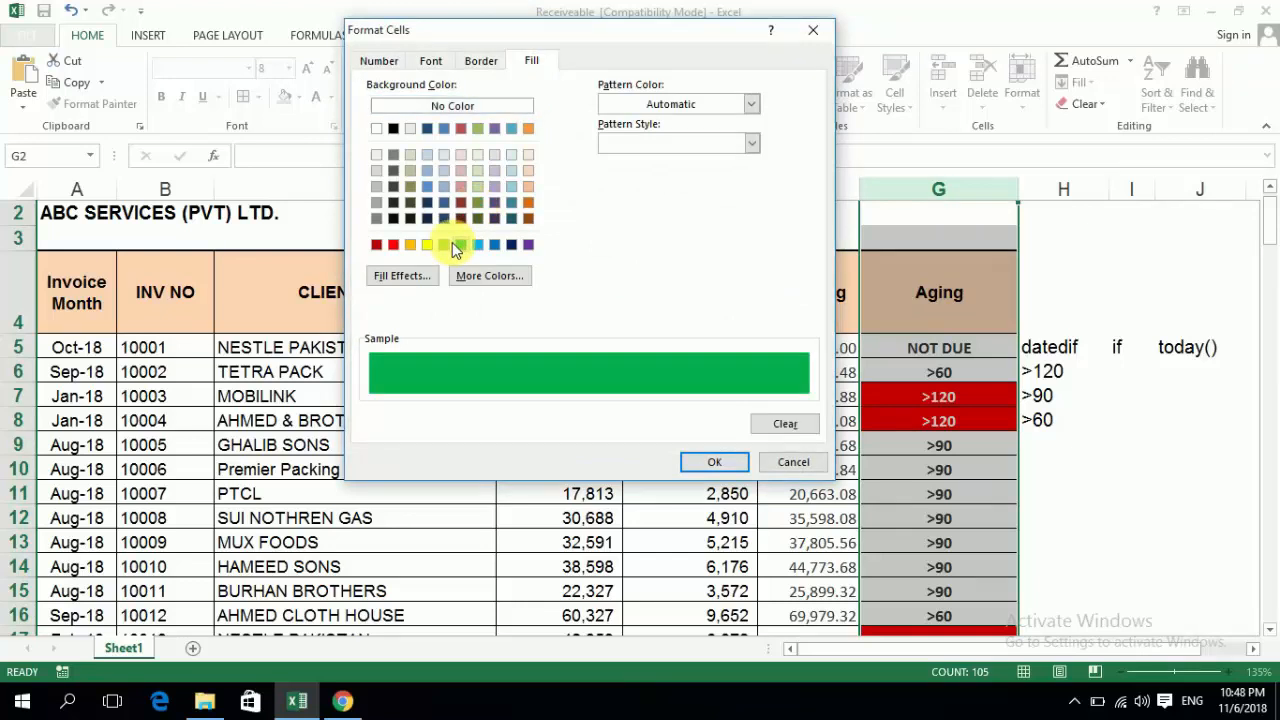
{"action": "left_click", "coordinate": [434, 62]}
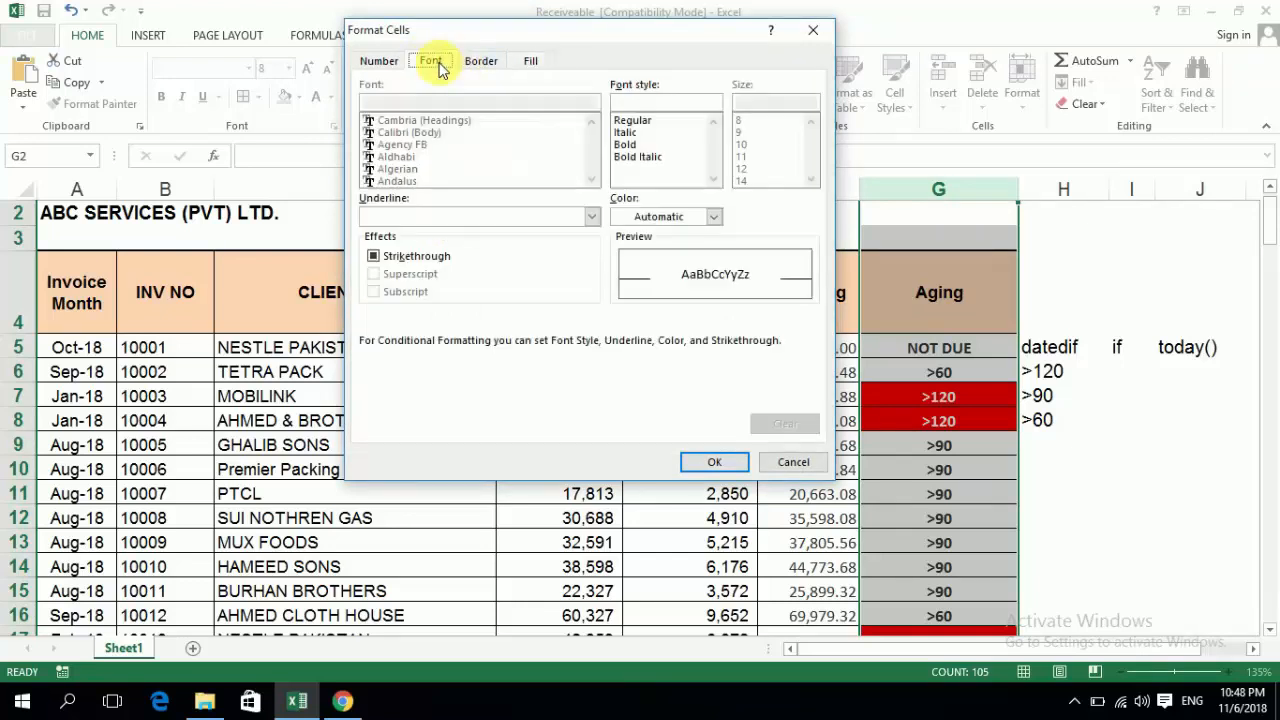
{"action": "left_click", "coordinate": [714, 219]}
{"action": "left_click", "coordinate": [622, 281]}
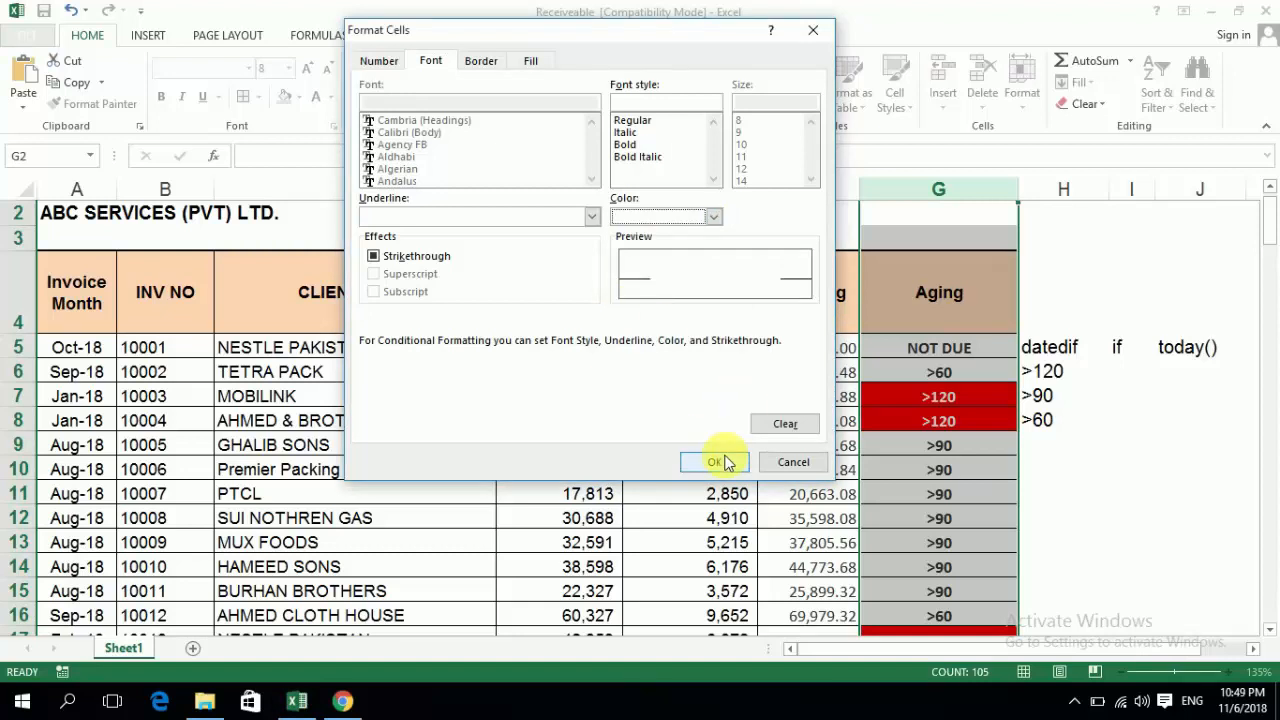
{"action": "left_click", "coordinate": [645, 158]}
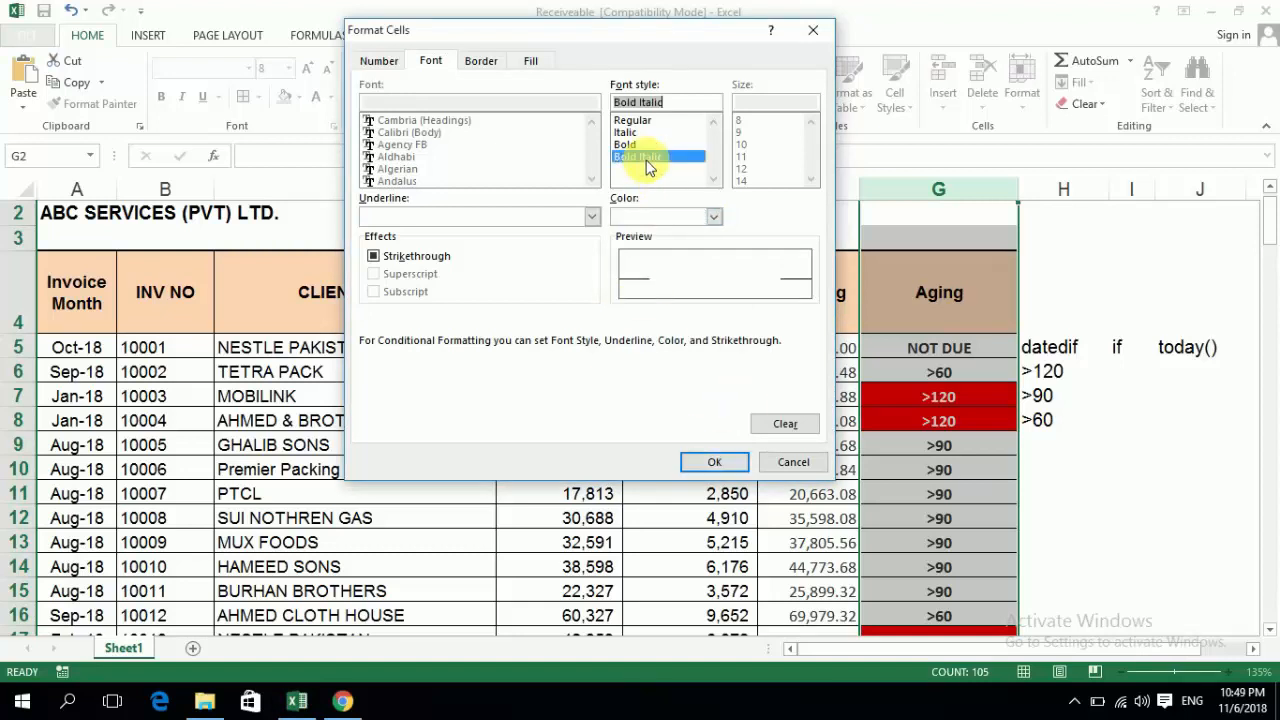
{"action": "left_click", "coordinate": [716, 461]}
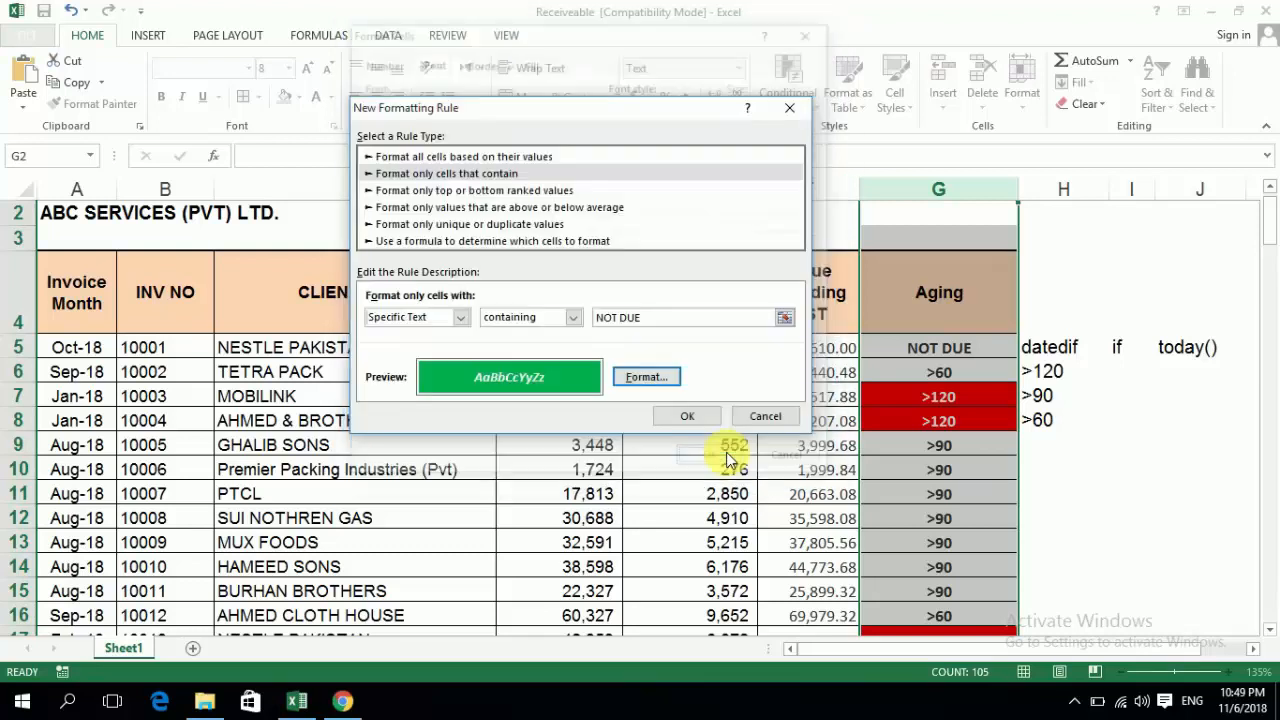
{"action": "left_click", "coordinate": [688, 417]}
- Change the invoice month in A10 to OCT 2018 and check the Aging cell of that row
{"action": "key", "text": "Down"}
{"action": "key", "text": "Down"}
{"action": "key", "text": "Down"}
{"action": "key", "text": "Down"}
{"action": "key", "text": "Down"}
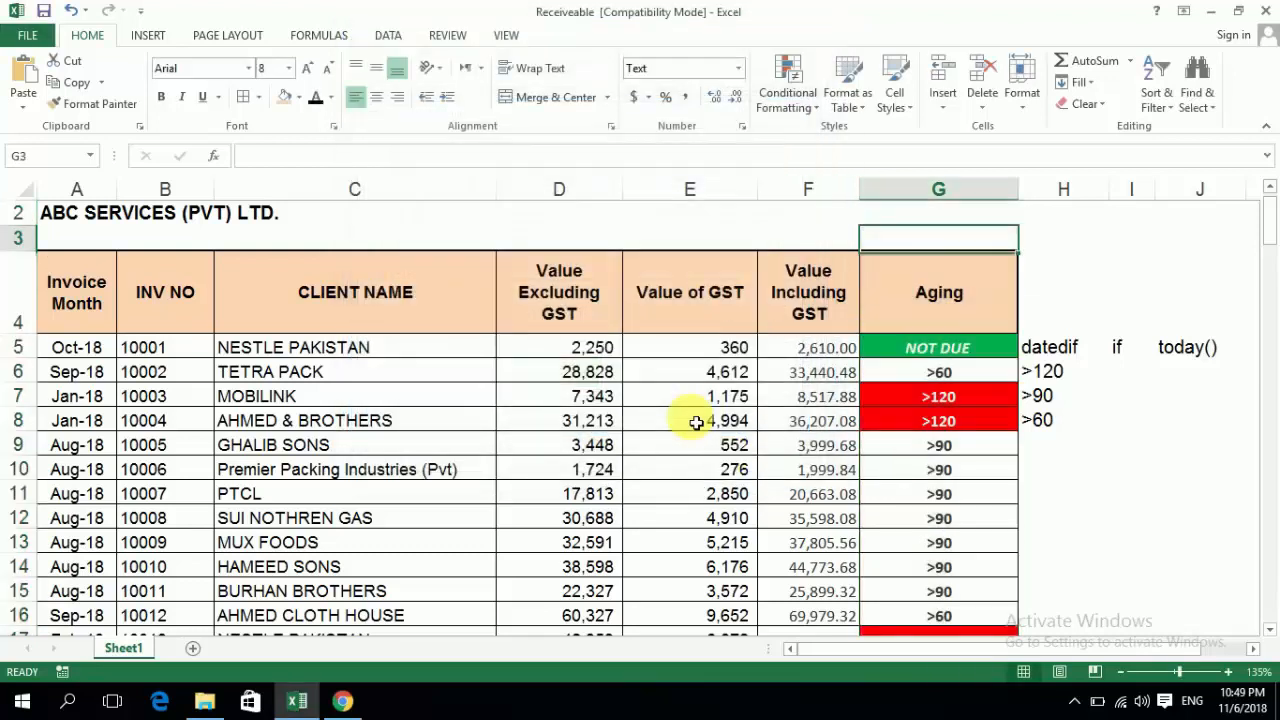
{"action": "key", "text": "Down"}
{"action": "key", "text": "Down"}
{"action": "key", "text": "Down"}
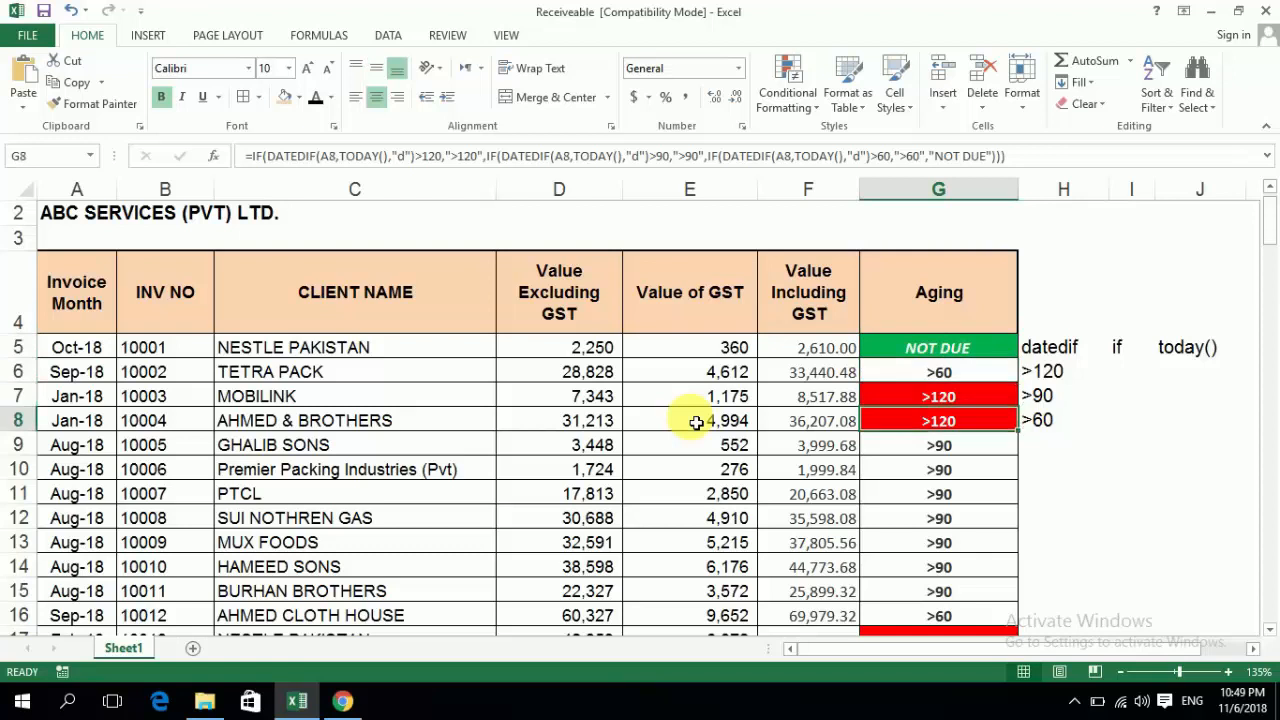
{"action": "key", "text": "Left"}
{"action": "key", "text": "Left"}
{"action": "key", "text": "Left"}
{"action": "key", "text": "Left"}
{"action": "key", "text": "Left"}
{"action": "key", "text": "Left"}
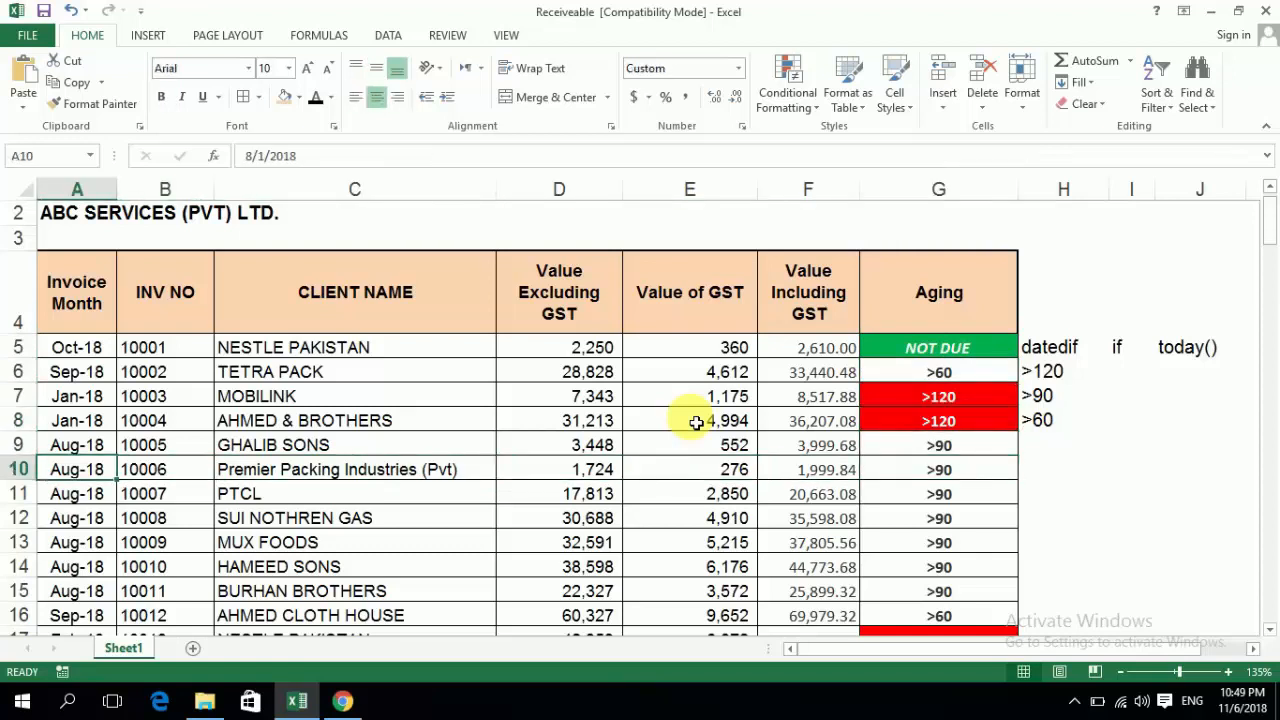
{"action": "type", "text": "OC"}
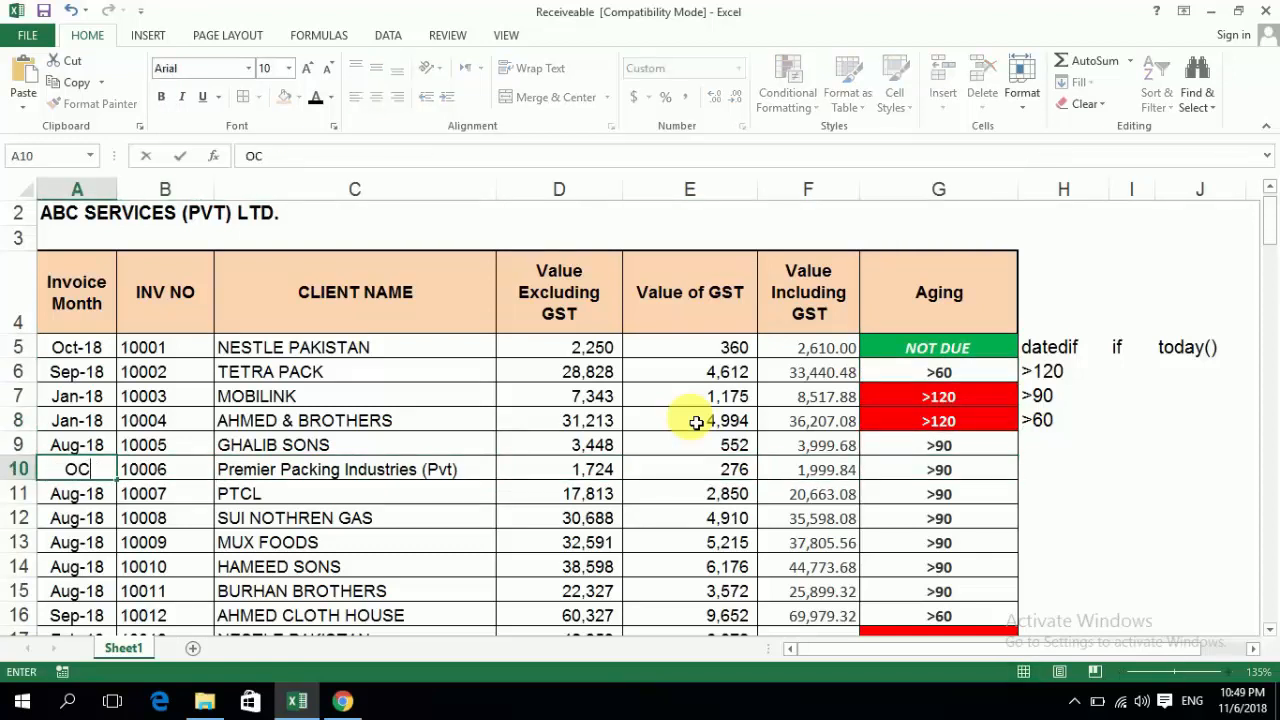
{"action": "type", "text": "T 2018"}
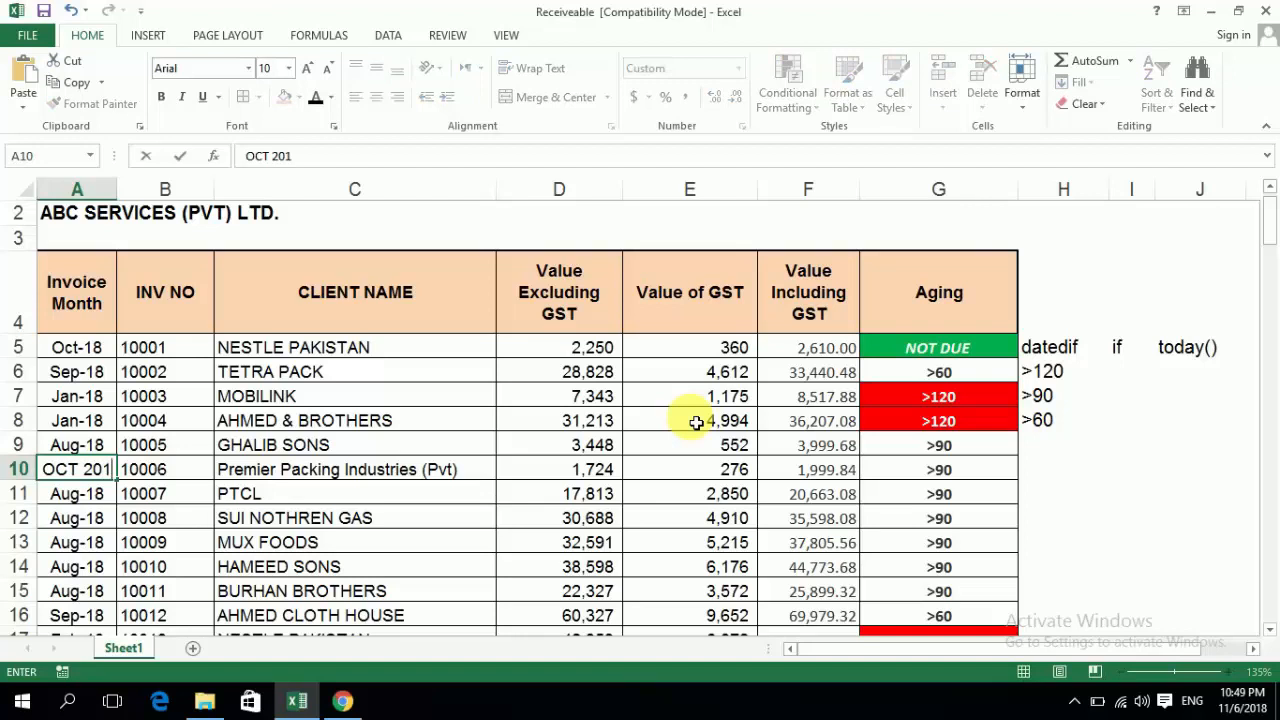
{"action": "key", "text": "Tab"}
{"action": "key", "text": "Tab"}
{"action": "key", "text": "Tab"}
{"action": "key", "text": "Tab"}
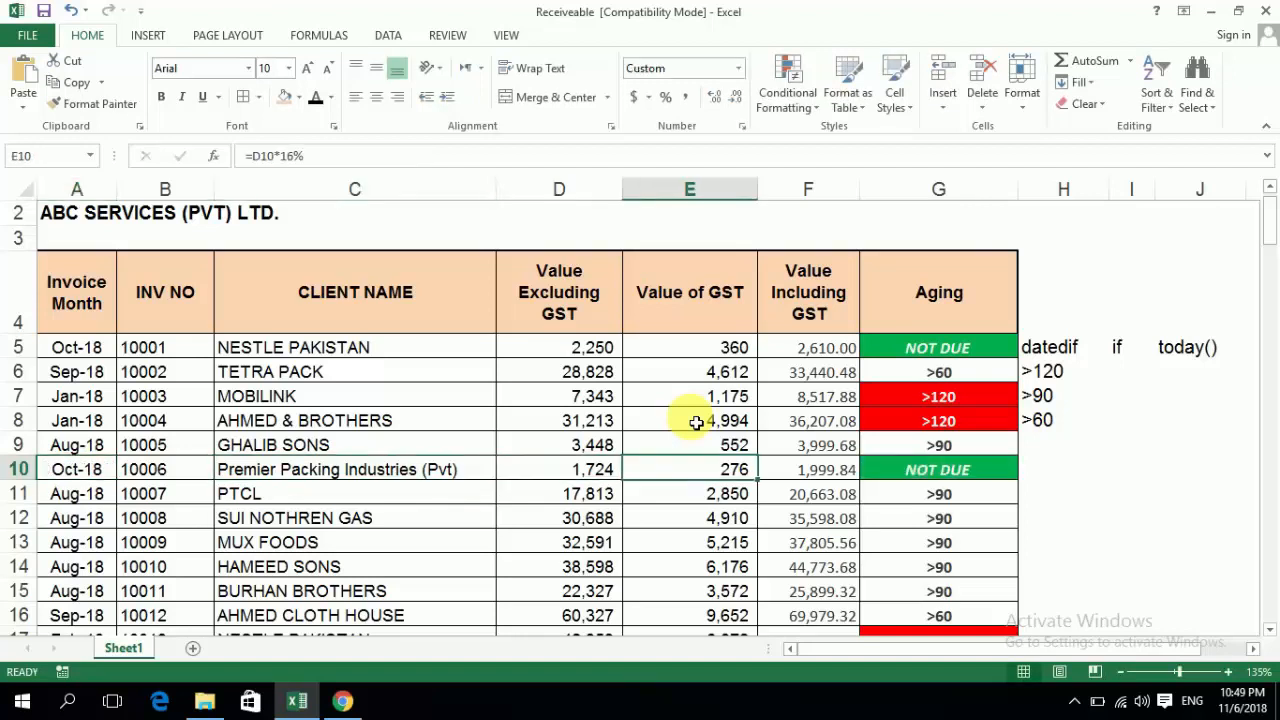
{"action": "key", "text": "Tab"}
{"action": "key", "text": "Tab"}
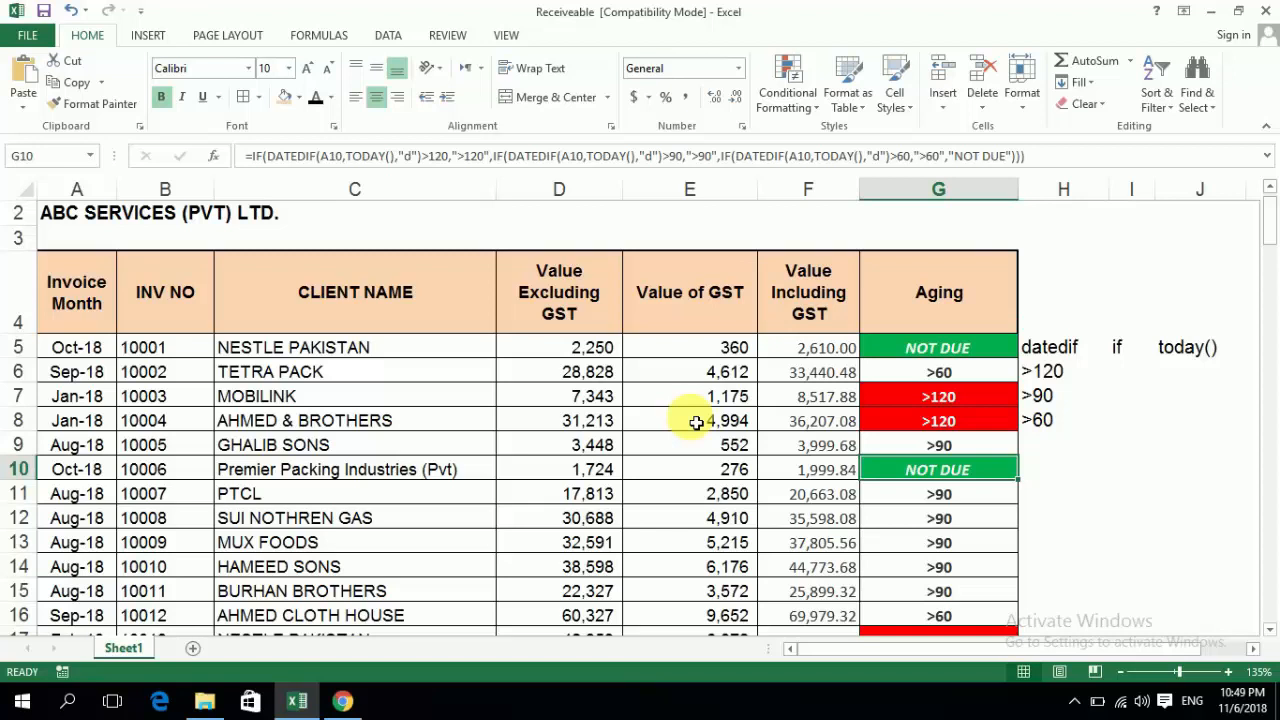
- Open the Aging formula in G5 for inspection and close it without changing it
{"action": "key", "text": "Up"}
{"action": "key", "text": "Up"}
{"action": "key", "text": "Up"}
{"action": "key", "text": "Up"}
{"action": "key", "text": "Up"}
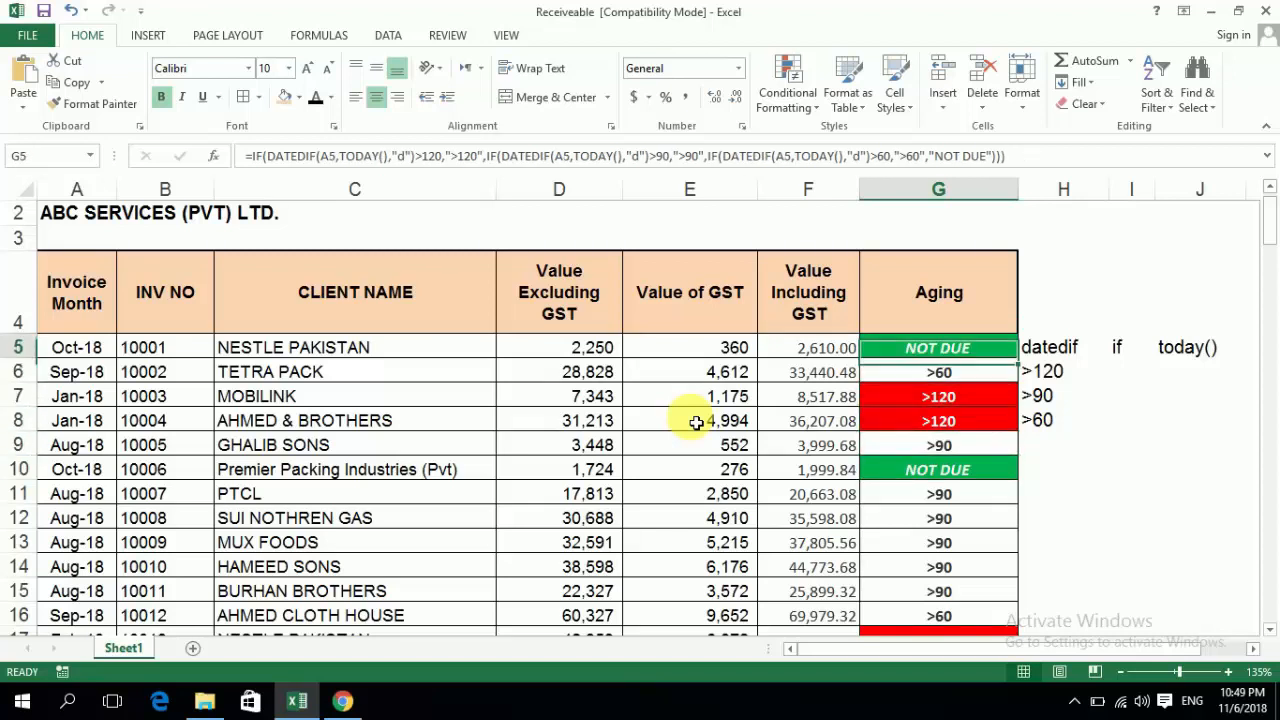
{"action": "key", "text": "F2"}
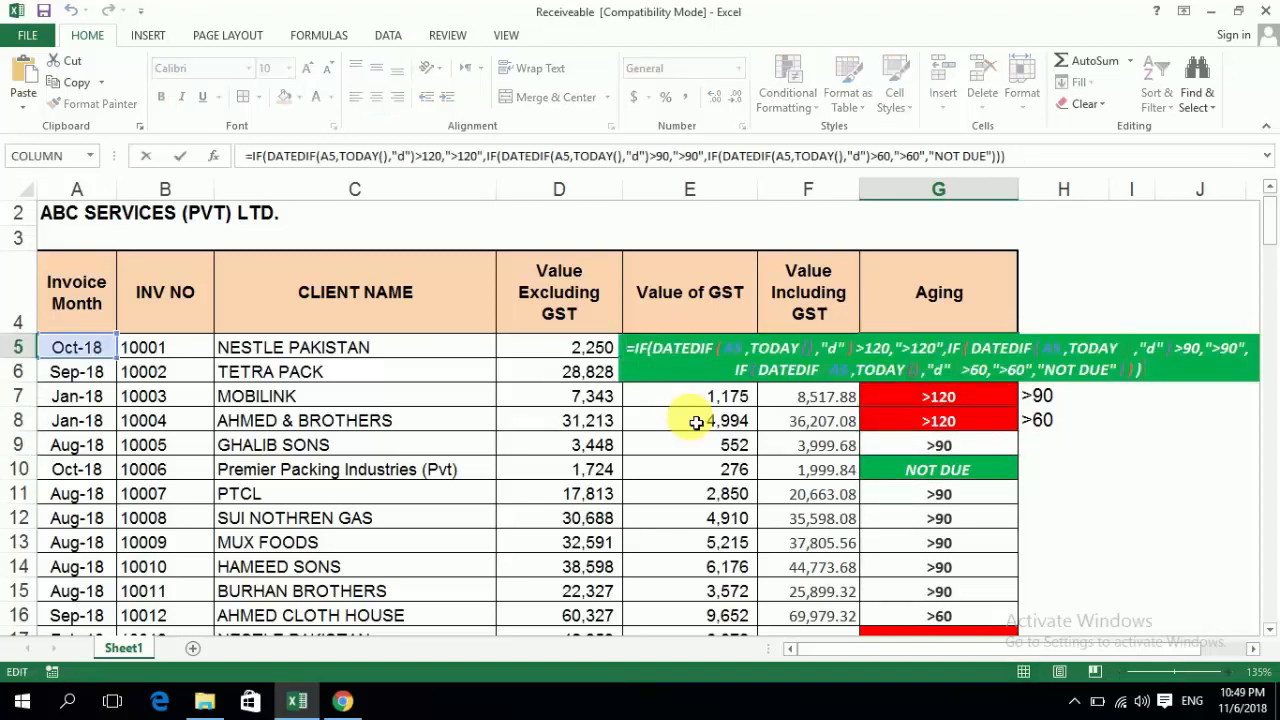
{"action": "key", "text": "Left"}
{"action": "key", "text": "Left"}
{"action": "key", "text": "Left"}
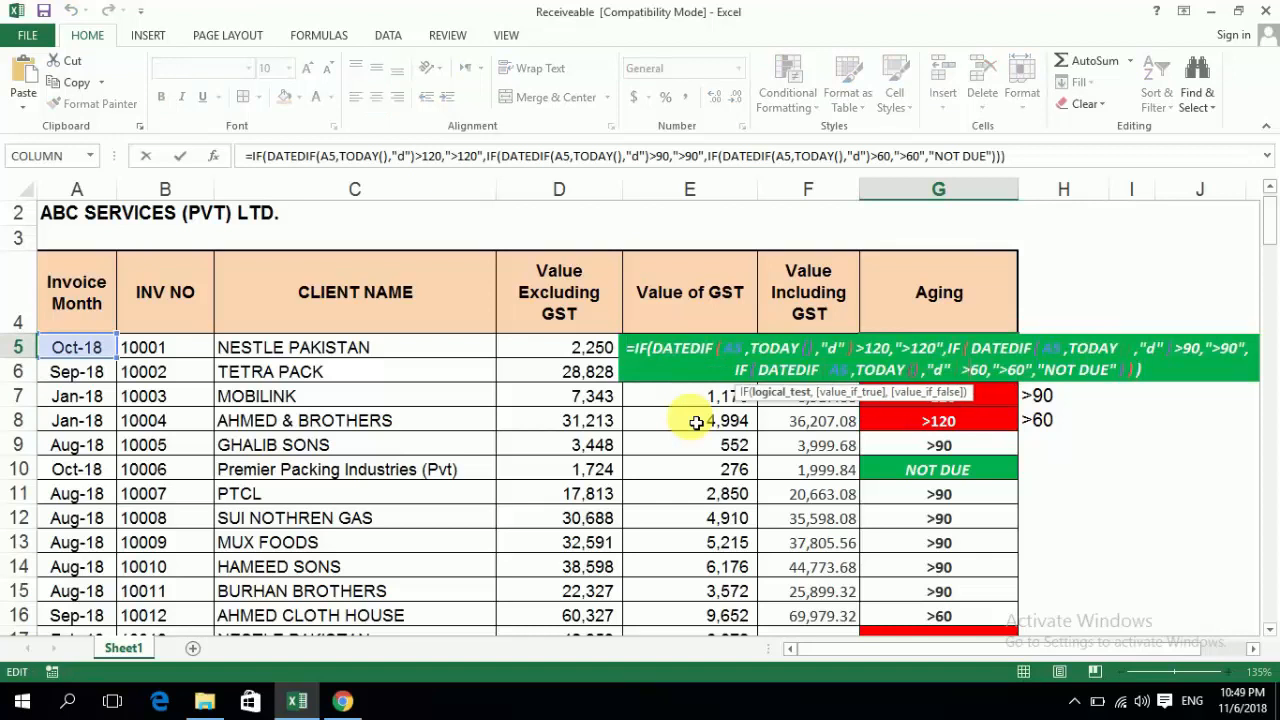
{"action": "key", "text": "Return"}
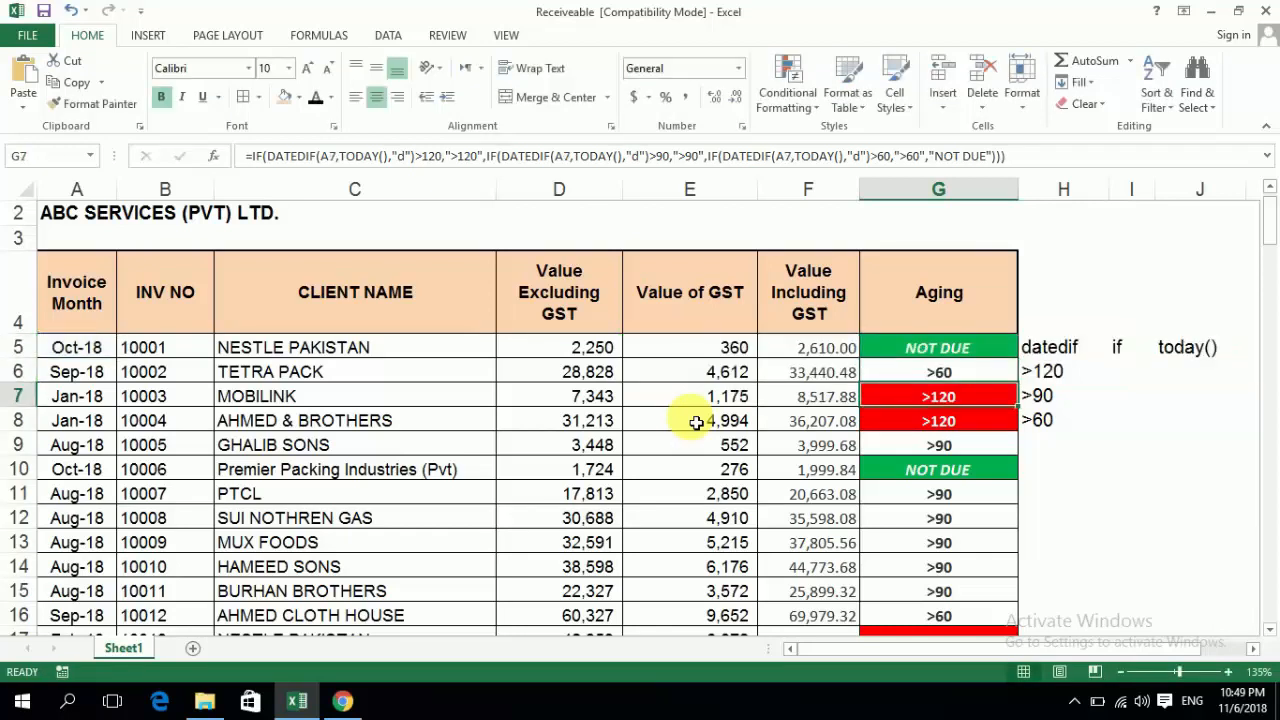
- Open the Aging formula in G6 and examine its first DATEDIF condition and the >120 result
{"action": "key", "text": "F2"}
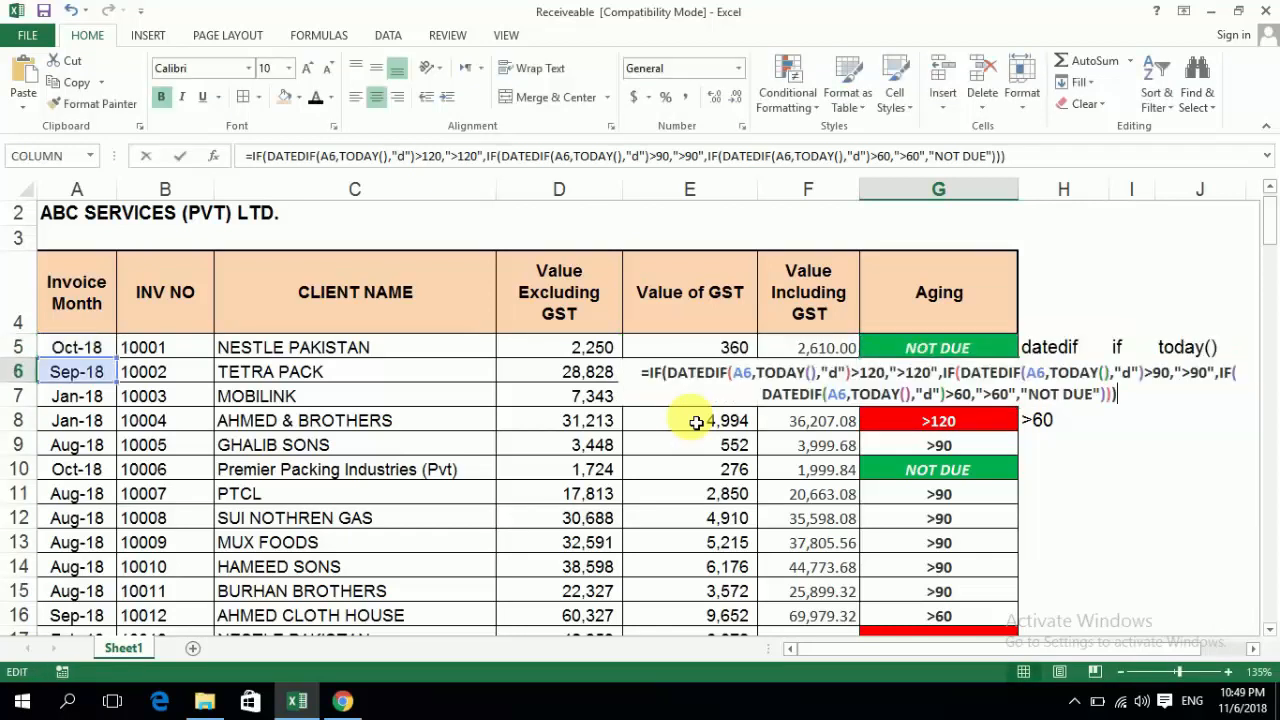
{"action": "key", "text": "Up"}
{"action": "key", "text": "Left"}
{"action": "key", "text": "Left"}
{"action": "key", "text": "Left"}
{"action": "key", "text": "Left"}
{"action": "key", "text": "Left"}
{"action": "key", "text": "Left"}
{"action": "key", "text": "Left"}
{"action": "key", "text": "Left"}
{"action": "key", "text": "Left"}
{"action": "key", "text": "Left"}
{"action": "key", "text": "Left"}
{"action": "key", "text": "Left"}
{"action": "key", "text": "Left"}
{"action": "key", "text": "Left"}
{"action": "key", "text": "Left"}
{"action": "key", "text": "Left"}
{"action": "key", "text": "Left"}
{"action": "key", "text": "Left"}
{"action": "key", "text": "Left"}
{"action": "key", "text": "Left"}
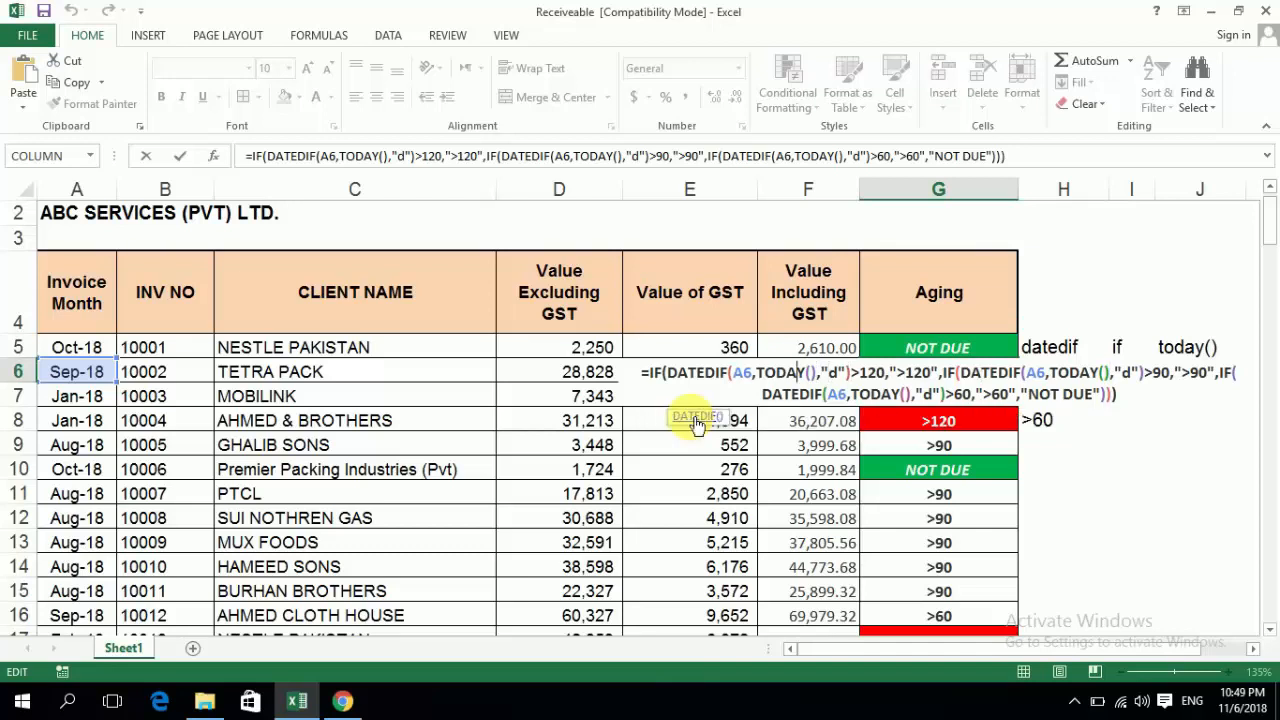
{"action": "key", "text": "Left"}
{"action": "key", "text": "Left"}
{"action": "key", "text": "Left"}
{"action": "key", "text": "Left"}
{"action": "key", "text": "Left"}
{"action": "key", "text": "Left"}
{"action": "key", "text": "Left"}
{"action": "key", "text": "Left"}
{"action": "key", "text": "Left"}
{"action": "key", "text": "Left"}
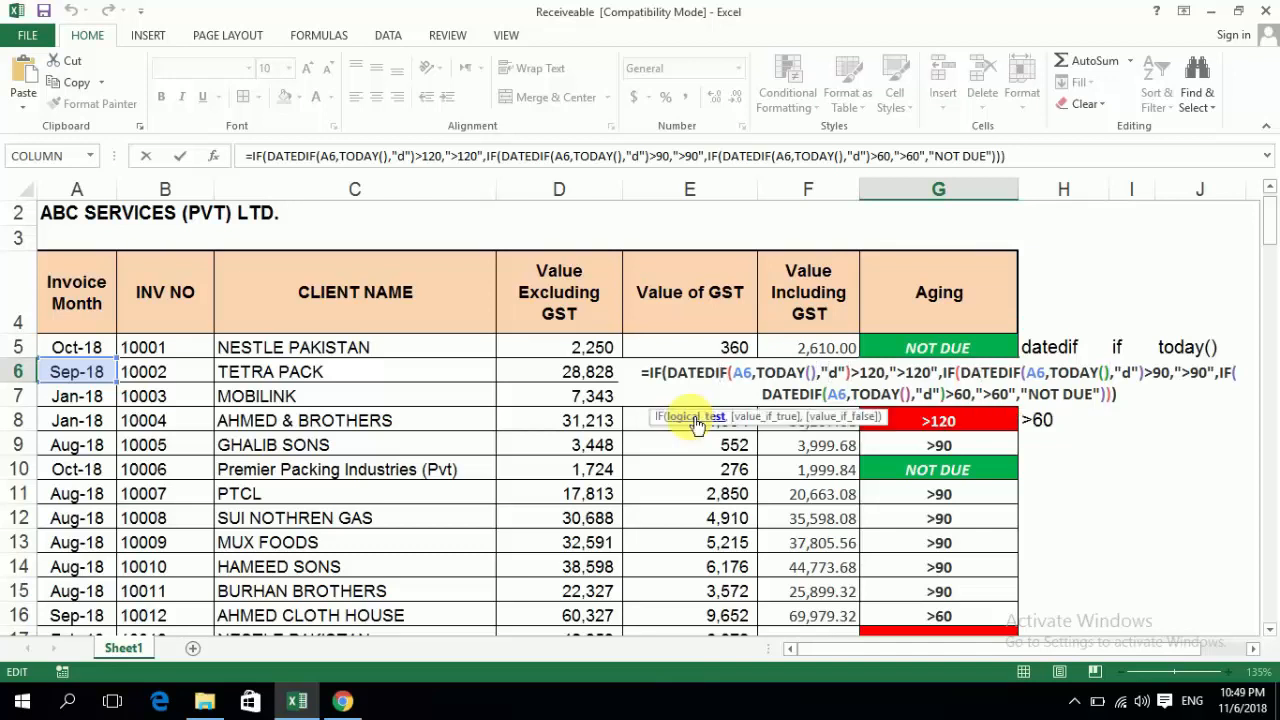
{"action": "key", "text": "Left"}
{"action": "key", "text": "Left"}
{"action": "key", "text": "Left"}
{"action": "key", "text": "Left"}
{"action": "key", "text": "Left"}
{"action": "key", "text": "Left"}
{"action": "key", "text": "Right"}
{"action": "key", "text": "Right"}
{"action": "key", "text": "Right"}
{"action": "key", "text": "Right"}
{"action": "key", "text": "Right"}
{"action": "key", "text": "Right"}
{"action": "key", "text": "Right"}
{"action": "key", "text": "Right"}
{"action": "key", "text": "Right"}
{"action": "key", "text": "Right"}
{"action": "key", "text": "Right"}
{"action": "key", "text": "Right"}
{"action": "key", "text": "Right"}
{"action": "key", "text": "Right"}
{"action": "key", "text": "Right"}
{"action": "key", "text": "Right"}
{"action": "key", "text": "Right"}
{"action": "key", "text": "Right"}
{"action": "key", "text": "Right"}
{"action": "key", "text": "Right"}
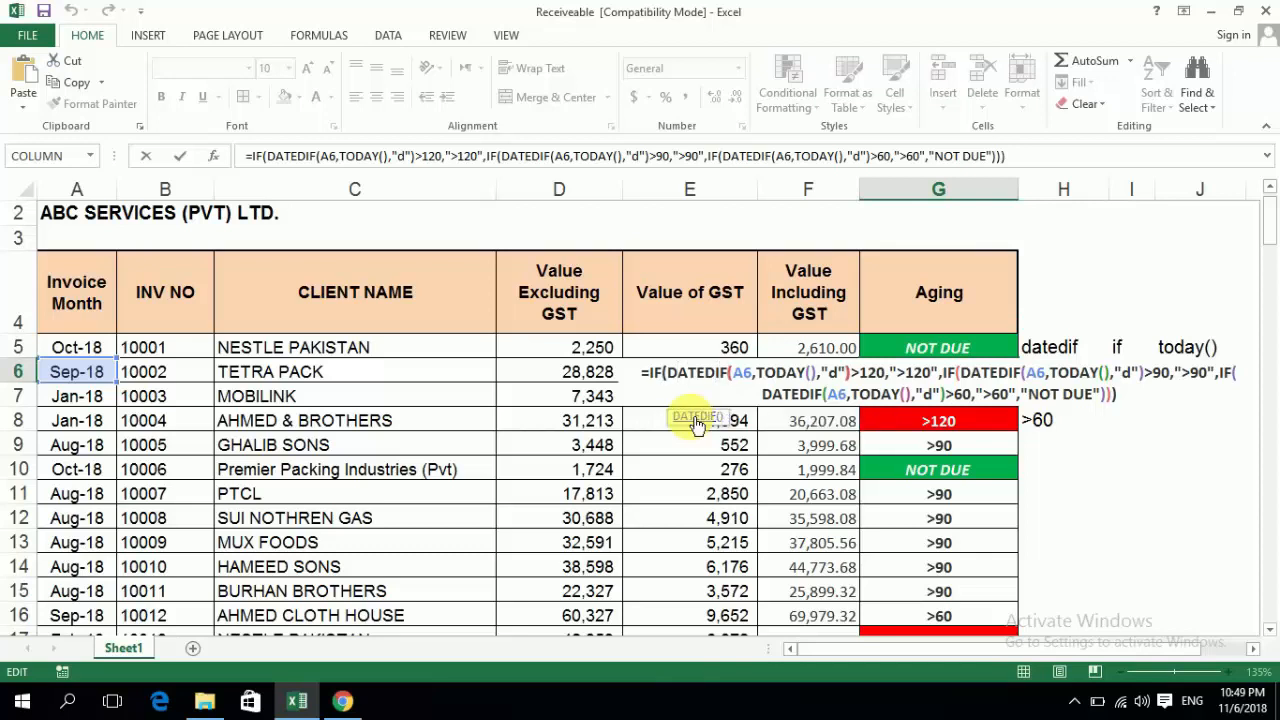
{"action": "key", "text": "Right"}
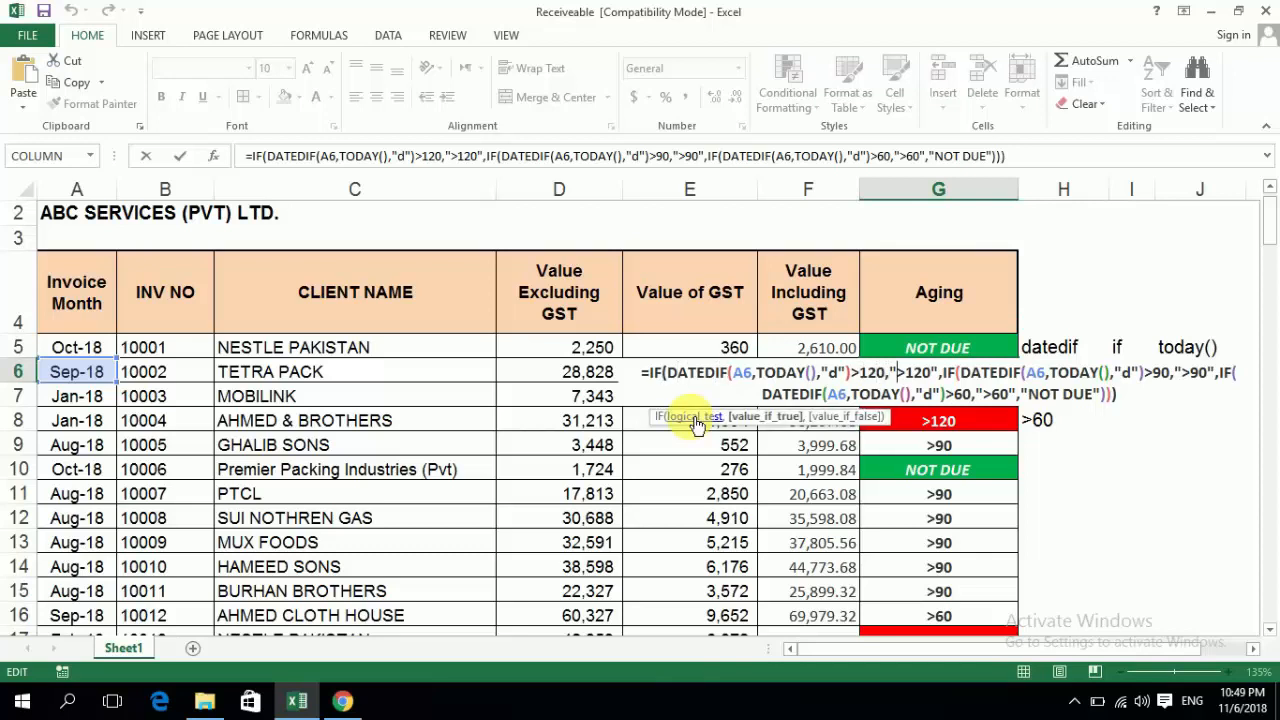
- Examine the nested >90 and >60 conditions and the NOT DUE fallback in G6's formula, and close it without changes
{"action": "key", "text": "Right"}
{"action": "key", "text": "Right"}
{"action": "key", "text": "Right"}
{"action": "key", "text": "Right"}
{"action": "key", "text": "Right"}
{"action": "key", "text": "Right"}
{"action": "key", "text": "Right"}
{"action": "key", "text": "Right"}
{"action": "key", "text": "Right"}
{"action": "key", "text": "Right"}
{"action": "key", "text": "Right"}
{"action": "key", "text": "Right"}
{"action": "key", "text": "Right"}
{"action": "key", "text": "Right"}
{"action": "key", "text": "Right"}
{"action": "key", "text": "Right"}
{"action": "key", "text": "Right"}
{"action": "key", "text": "Right"}
{"action": "key", "text": "Right"}
{"action": "key", "text": "Right"}
{"action": "key", "text": "Right"}
{"action": "key", "text": "Right"}
{"action": "key", "text": "Right"}
{"action": "key", "text": "Right"}
{"action": "key", "text": "Right"}
{"action": "key", "text": "Right"}
{"action": "key", "text": "Right"}
{"action": "key", "text": "Right"}
{"action": "key", "text": "Right"}
{"action": "key", "text": "Right"}
{"action": "key", "text": "Right"}
{"action": "key", "text": "Right"}
{"action": "key", "text": "Right"}
{"action": "key", "text": "Right"}
{"action": "key", "text": "Right"}
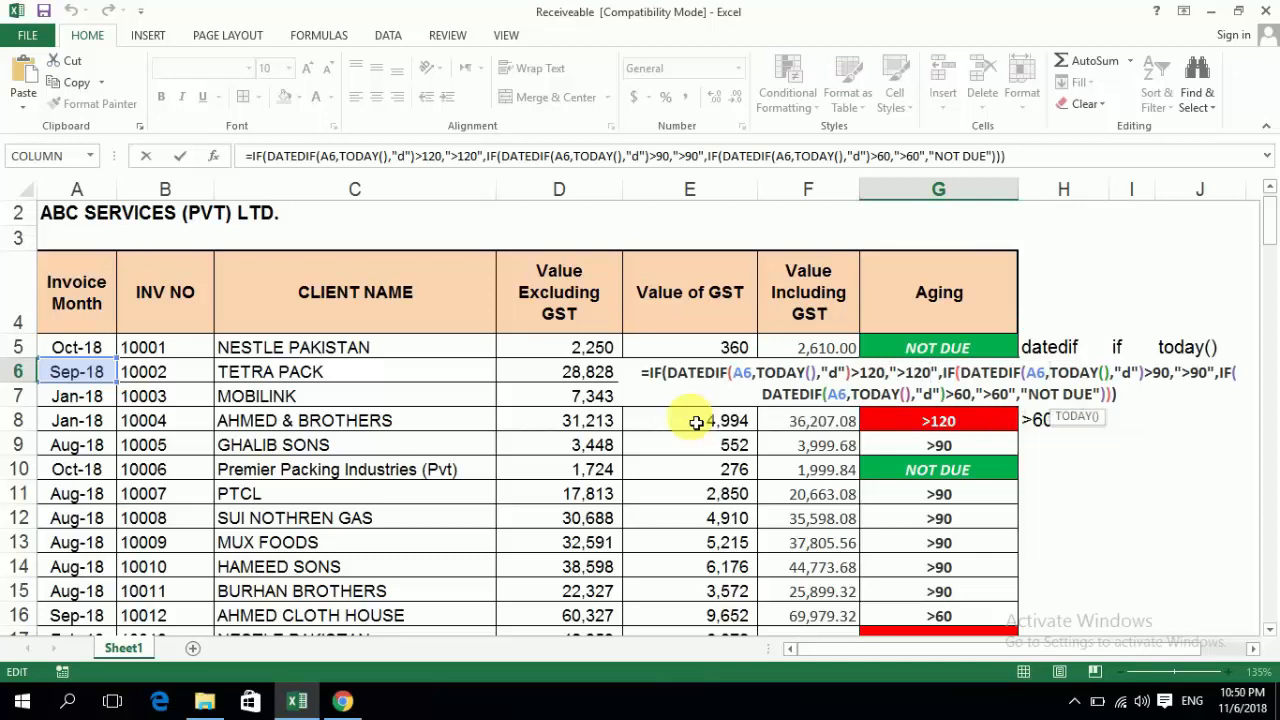
{"action": "key", "text": "Right"}
{"action": "key", "text": "Right"}
{"action": "key", "text": "Right"}
{"action": "key", "text": "Right"}
{"action": "key", "text": "Right"}
{"action": "key", "text": "Right"}
{"action": "key", "text": "Right"}
{"action": "key", "text": "Right"}
{"action": "key", "text": "Right"}
{"action": "key", "text": "Right"}
{"action": "key", "text": "Right"}
{"action": "key", "text": "Right"}
{"action": "key", "text": "Right"}
{"action": "key", "text": "Right"}
{"action": "key", "text": "Right"}
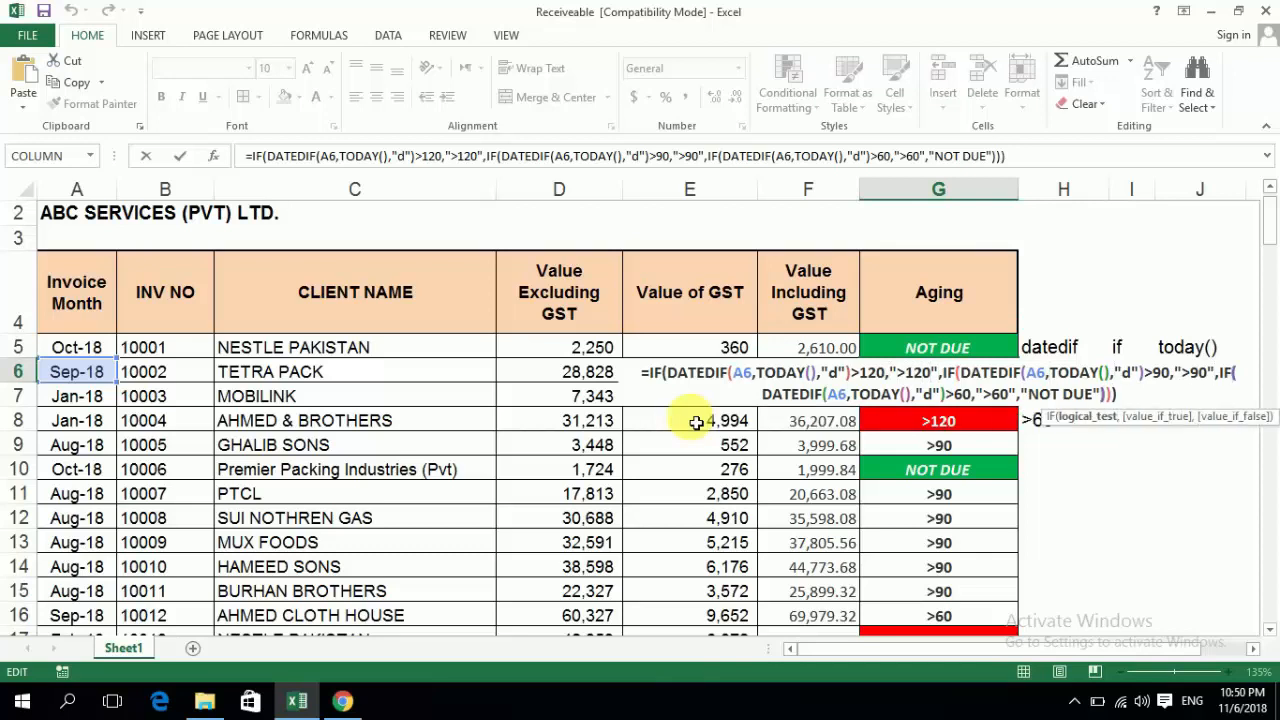
{"action": "key", "text": "Right"}
{"action": "key", "text": "Right"}
{"action": "key", "text": "Right"}
{"action": "key", "text": "Right"}
{"action": "key", "text": "Right"}
{"action": "key", "text": "Right"}
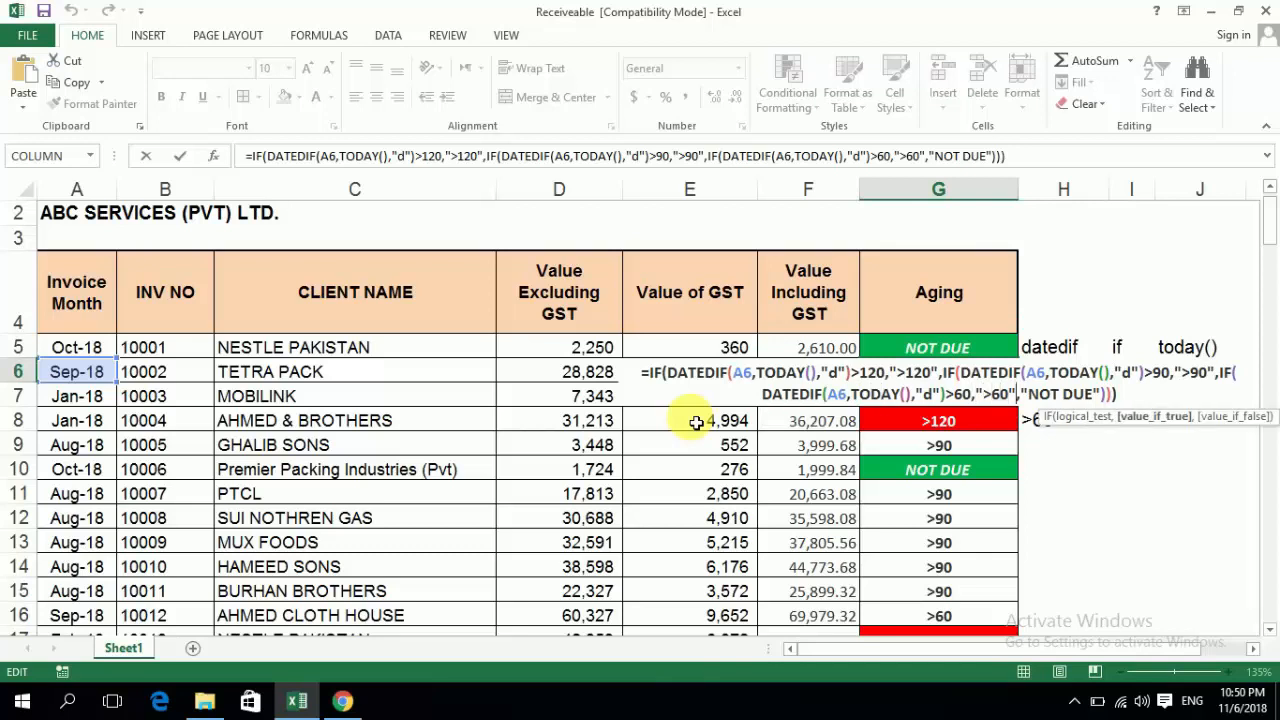
{"action": "key", "text": "Right"}
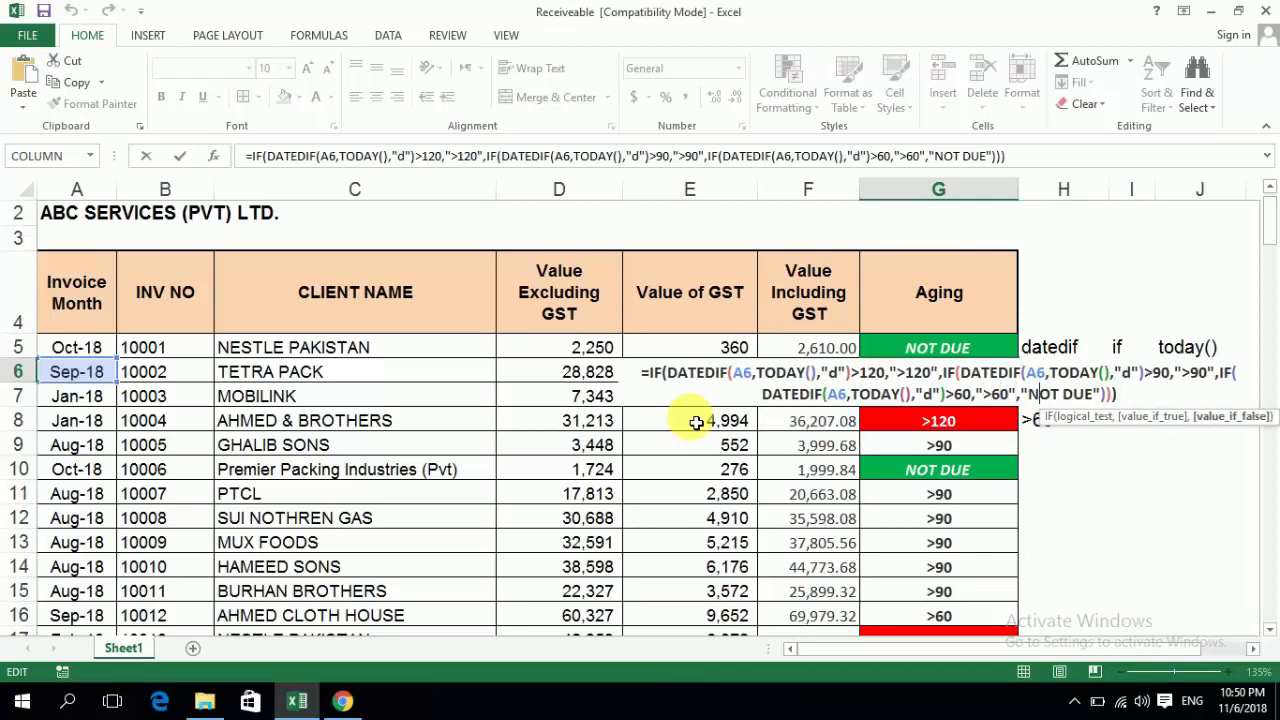
{"action": "key", "text": "Right"}
{"action": "key", "text": "Right"}
{"action": "key", "text": "Return"}
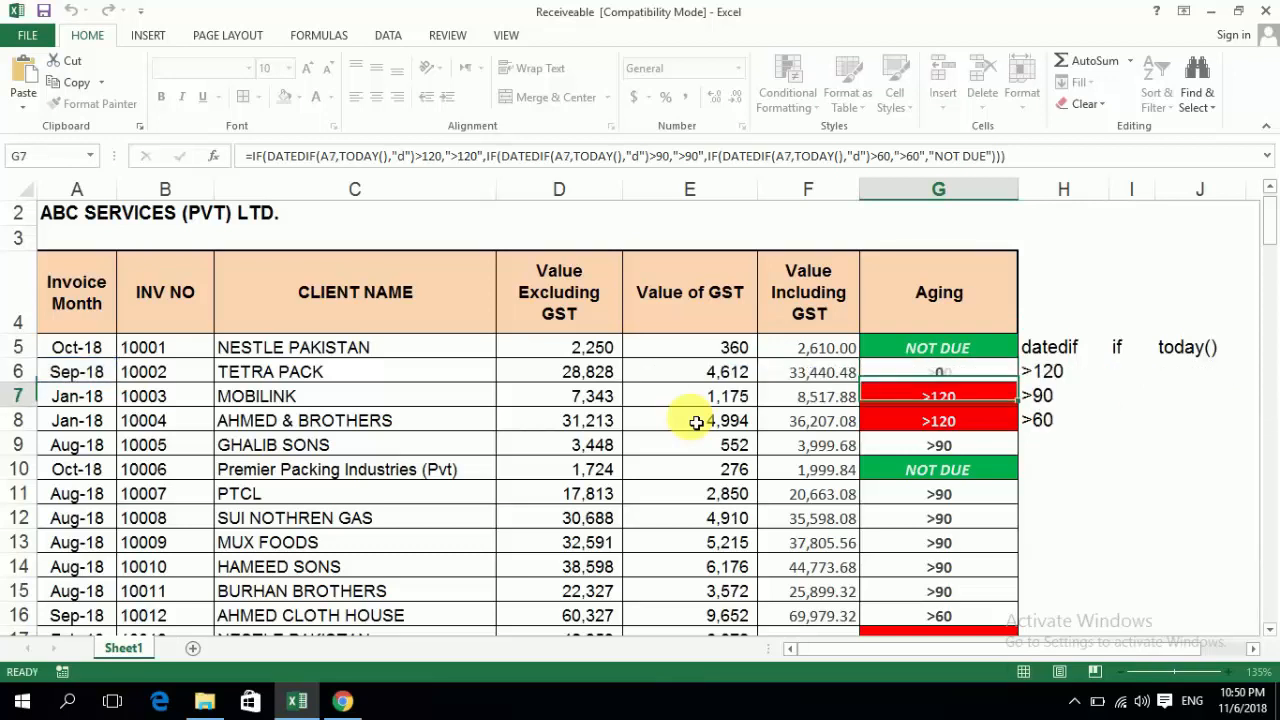
{"action": "key", "text": "Up"}
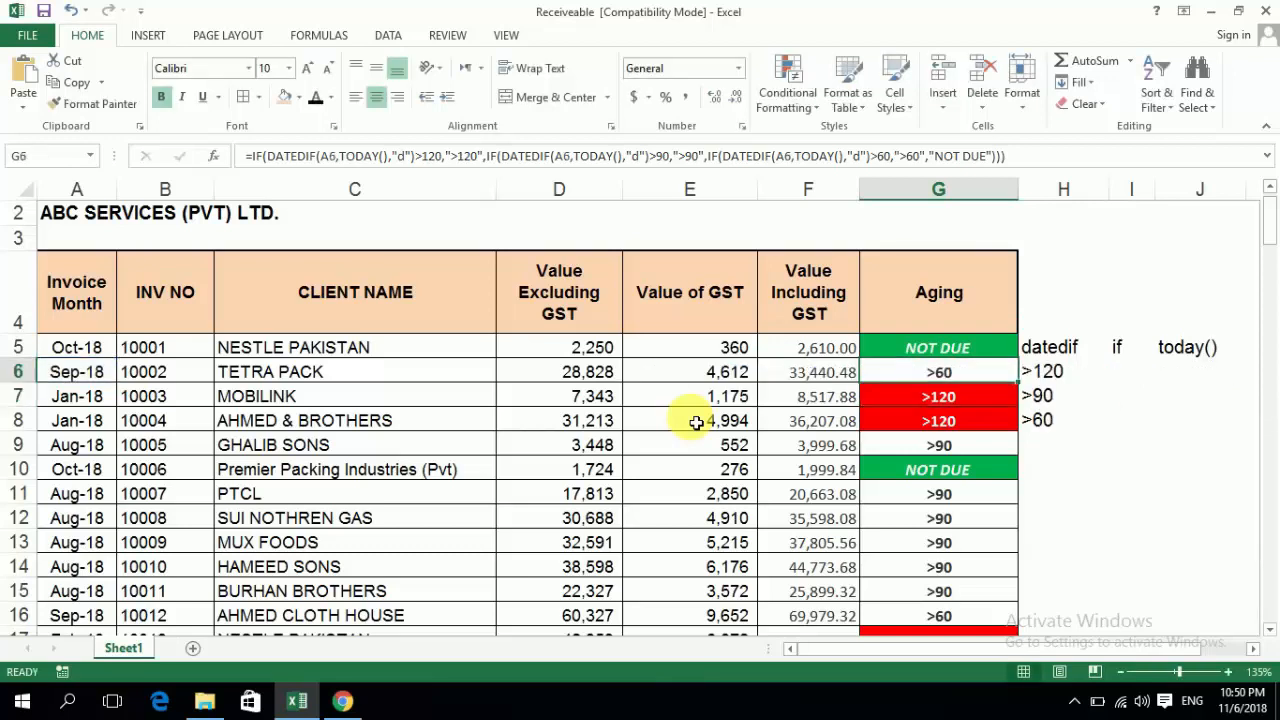
{"action": "key", "text": "Down"}
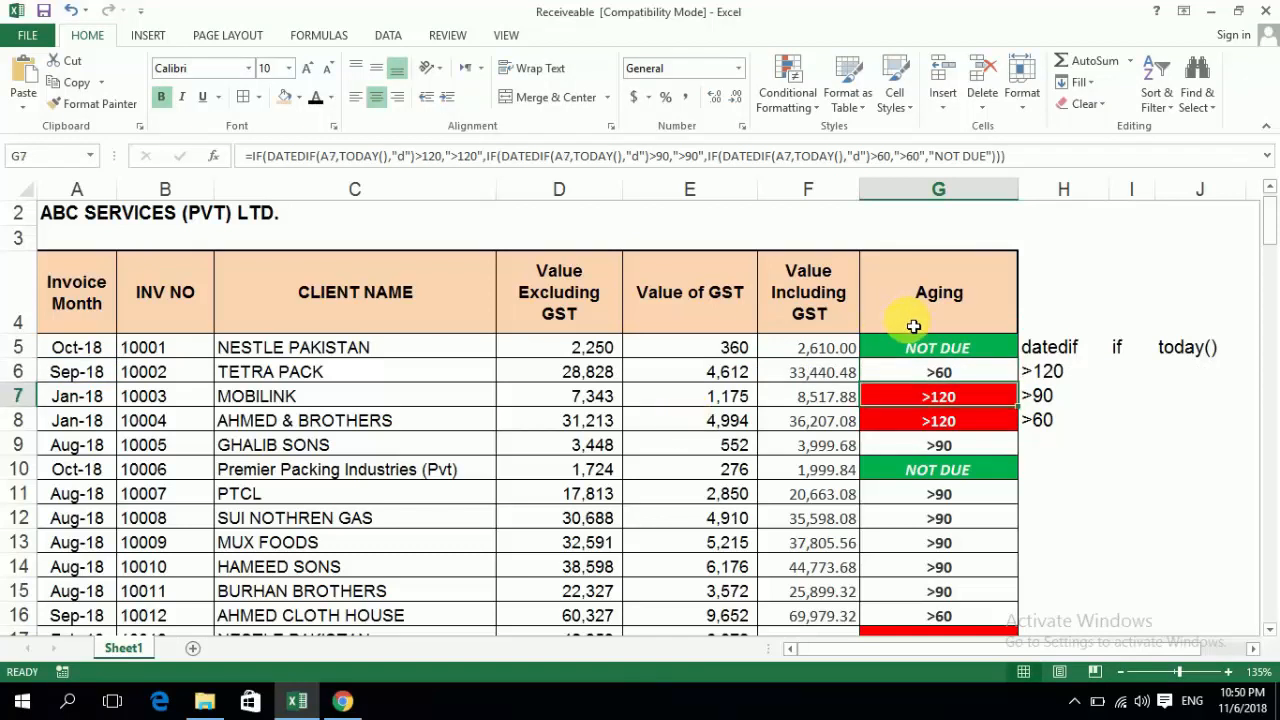
- Review column G's conditional formatting rules, inspect the NOT DUE rule's settings, and close the rules manager without changes
{"action": "left_click", "coordinate": [943, 193]}
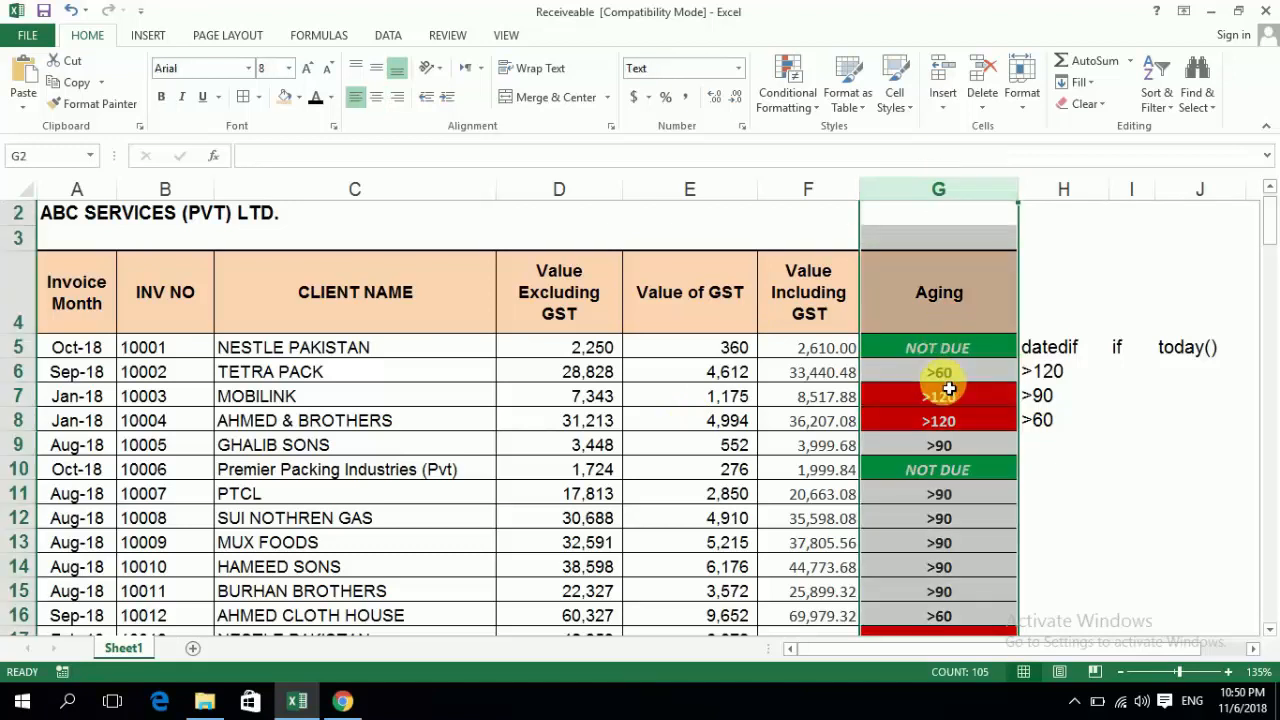
{"action": "left_click", "coordinate": [808, 104]}
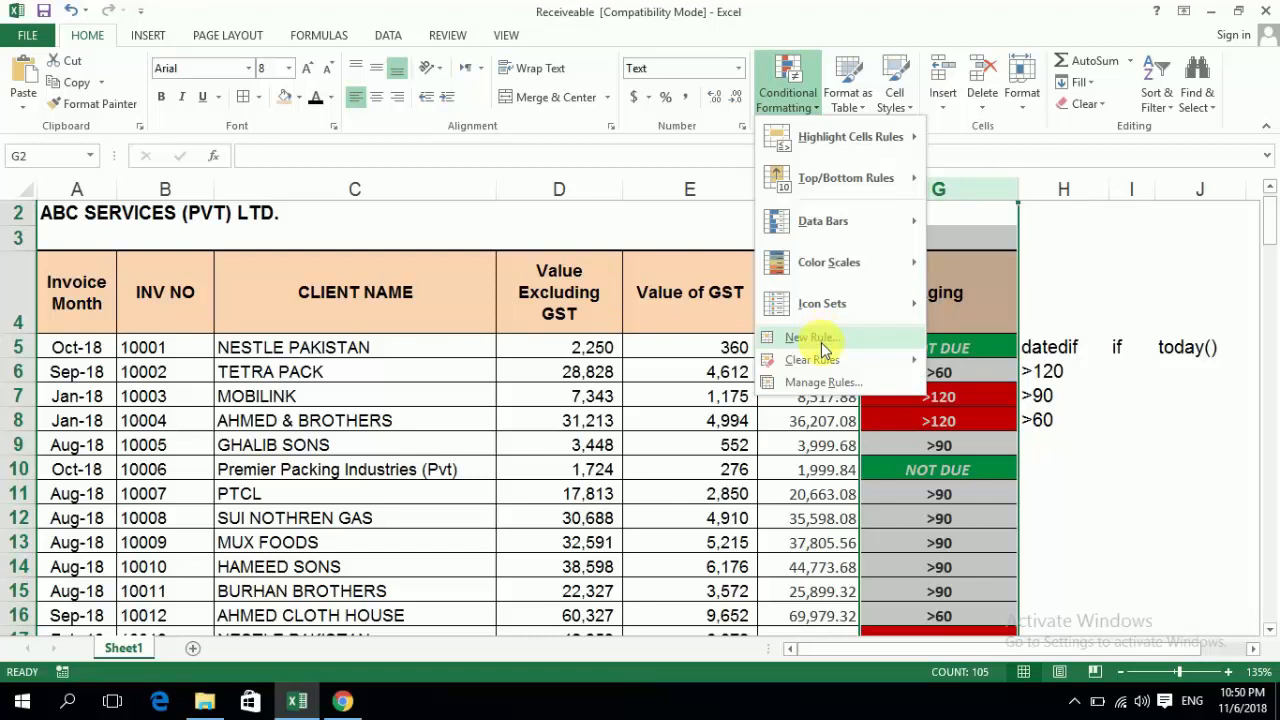
{"action": "left_click", "coordinate": [822, 384]}
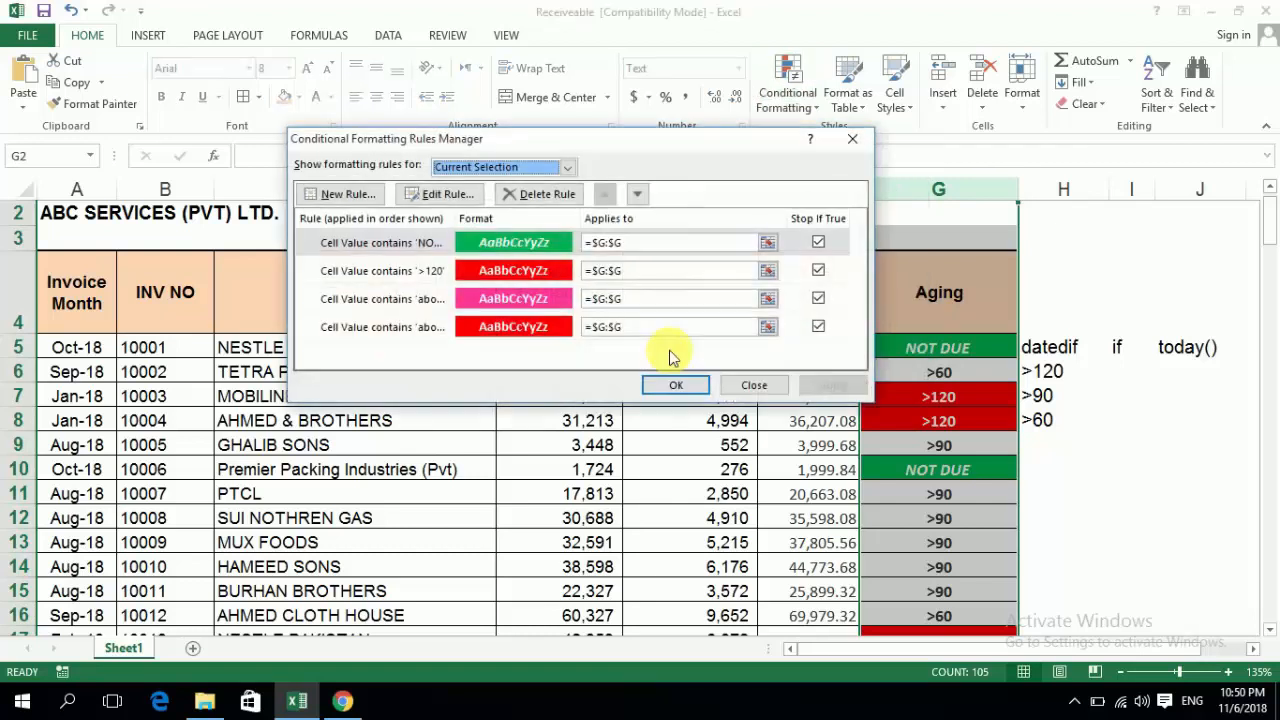
{"action": "double_click", "coordinate": [549, 250]}
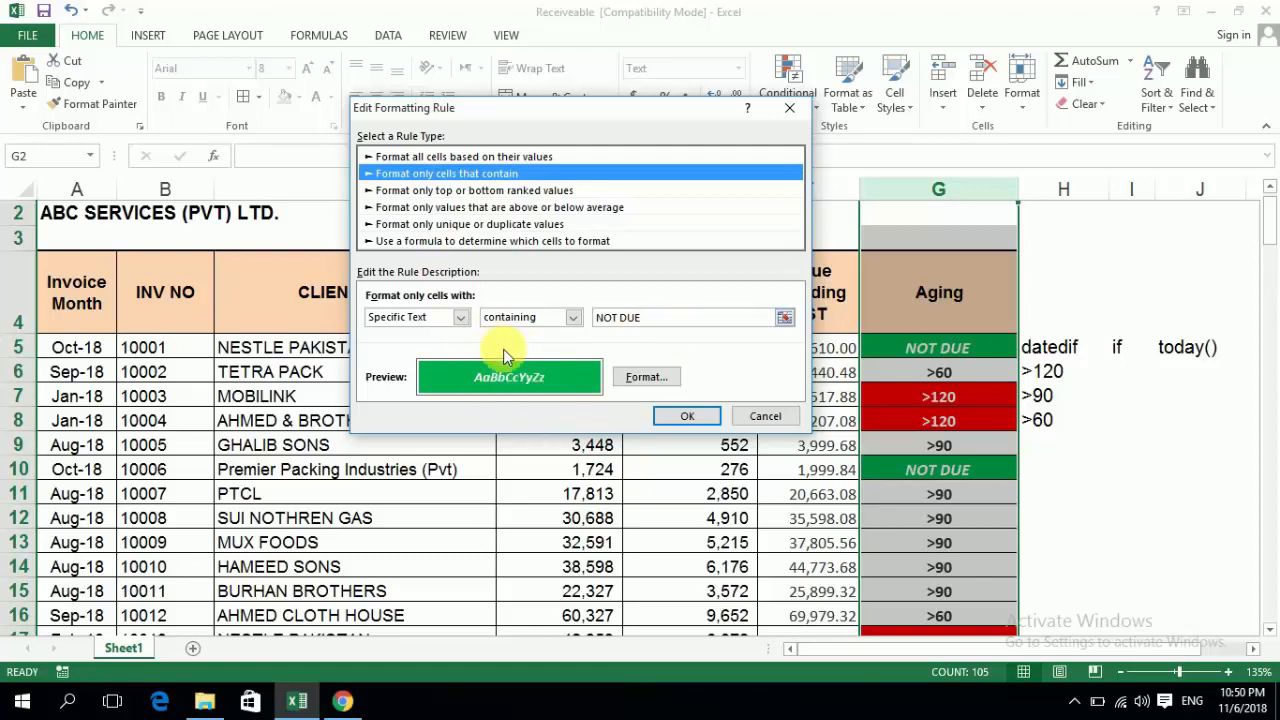
{"action": "left_click", "coordinate": [700, 417]}
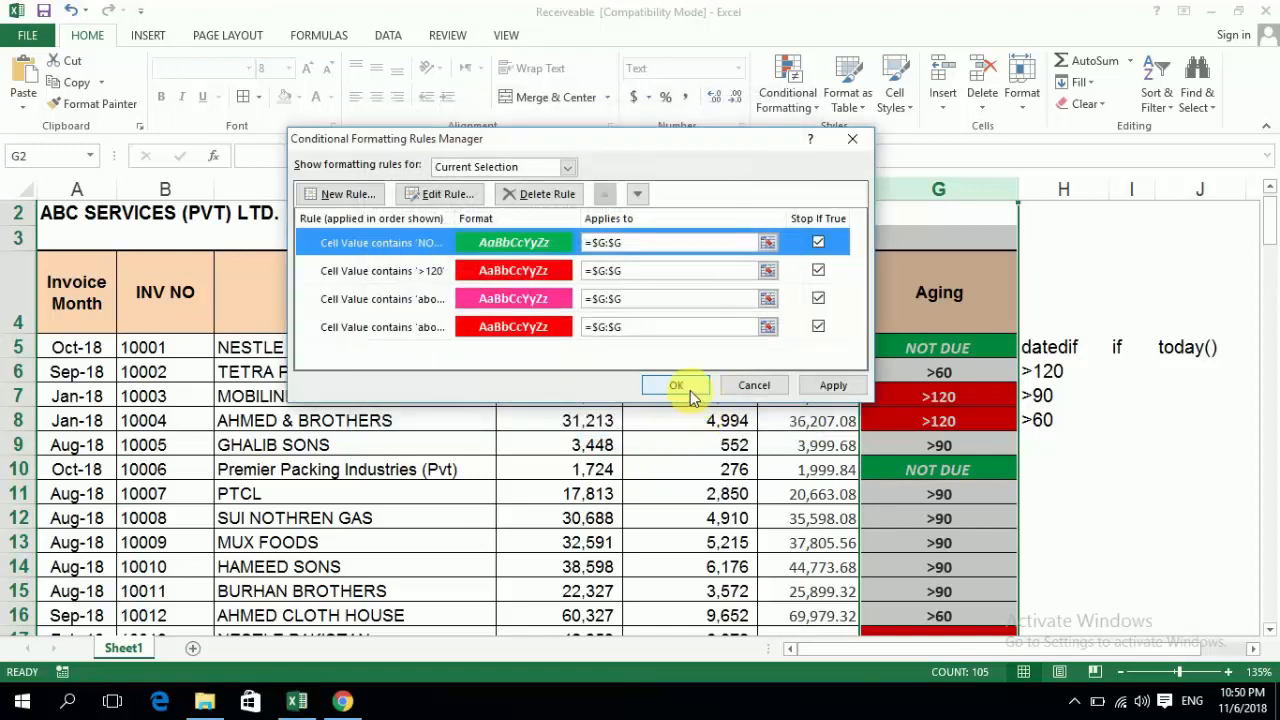
{"action": "left_click", "coordinate": [684, 387]}
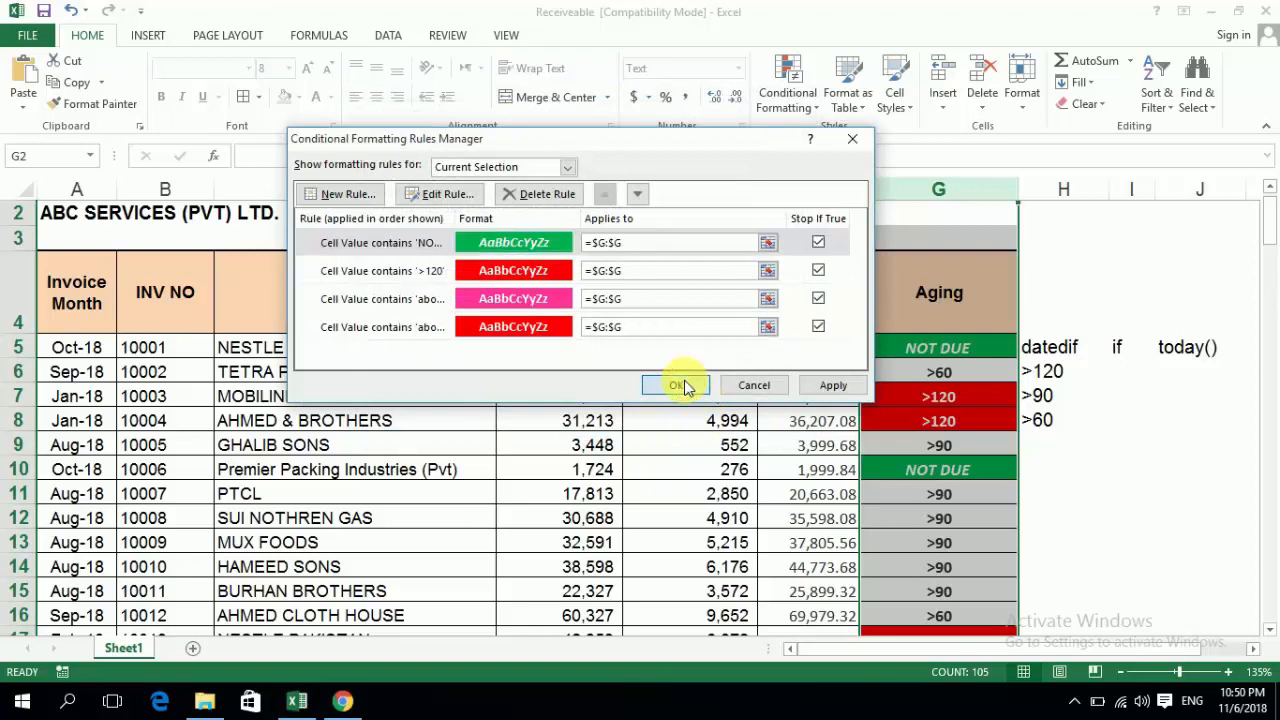
{"action": "left_click", "coordinate": [893, 491]}
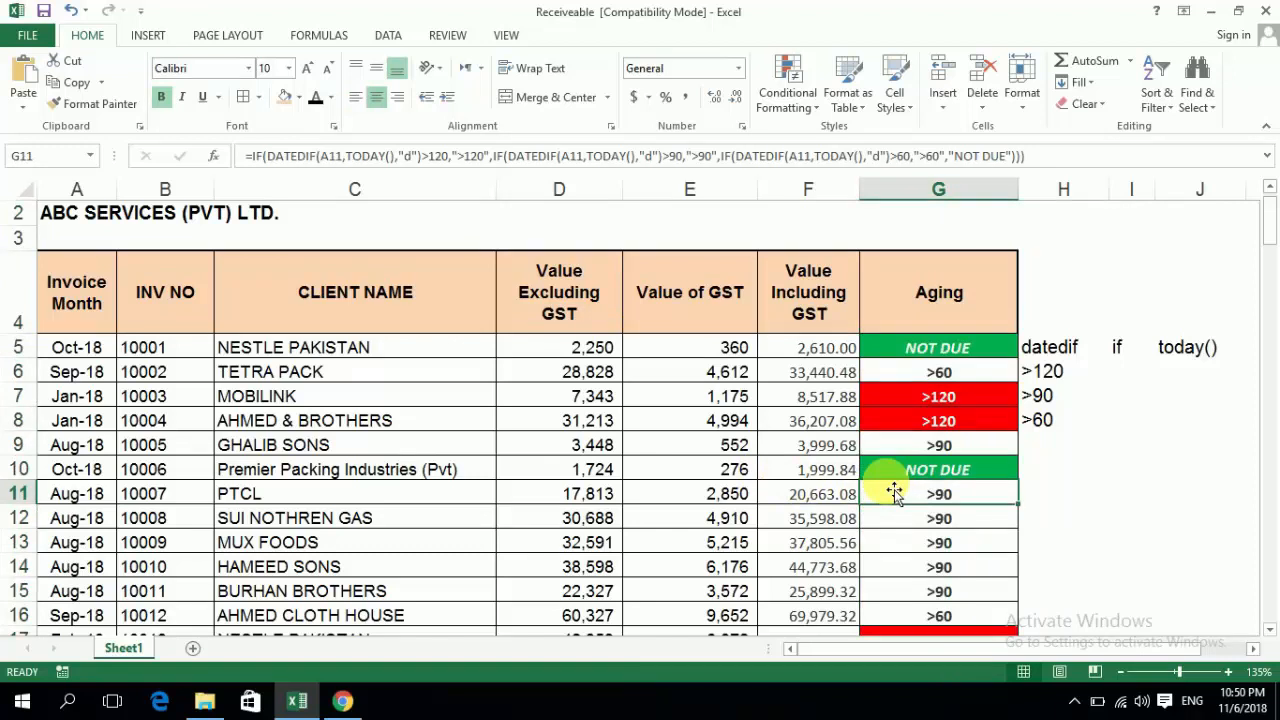
{"action": "key", "text": "Up"}
{"action": "key", "text": "Up"}
{"action": "key", "text": "Up"}
{"action": "key", "text": "Up"}
{"action": "key", "text": "Up"}
{"action": "key", "text": "Up"}
{"action": "key", "text": "Up"}
{"action": "key", "text": "Up"}
{"action": "key", "text": "Up"}
{"action": "key", "text": "Up"}
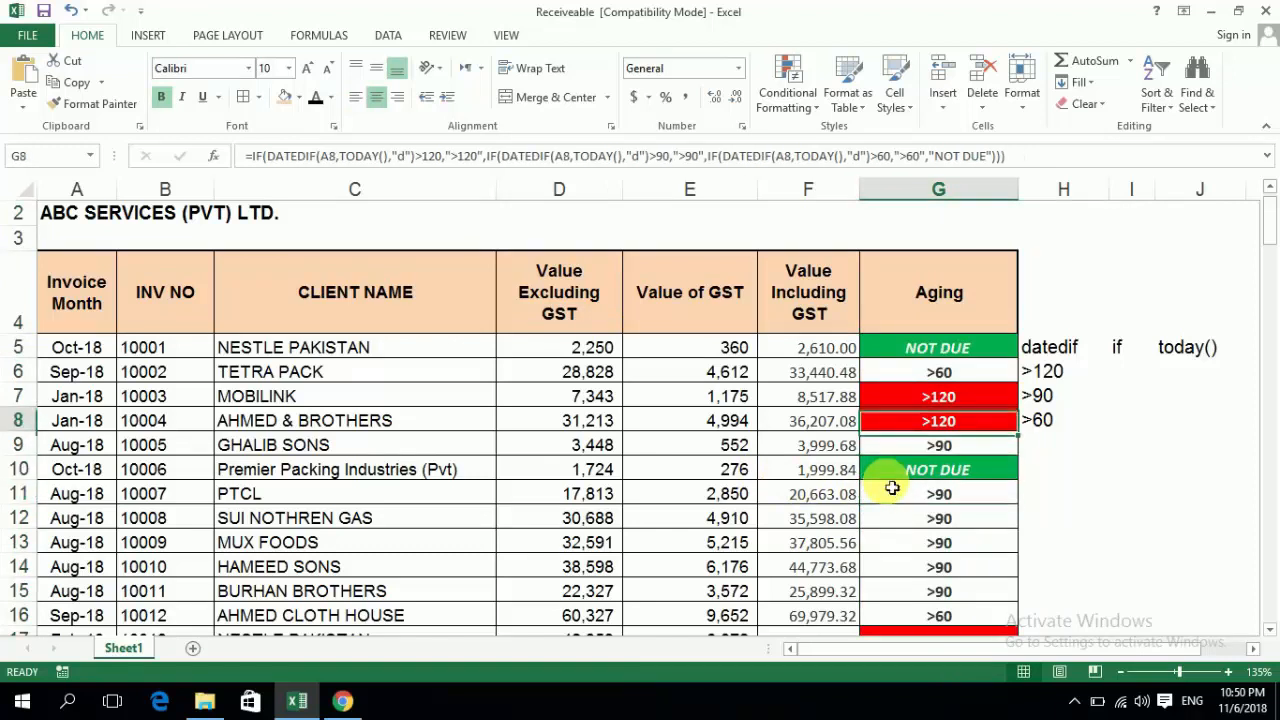
{"action": "key", "text": "Left"}
{"action": "key", "text": "Left"}
{"action": "key", "text": "Left"}
{"action": "key", "text": "Left"}
{"action": "key", "text": "Left"}
{"action": "key", "text": "Left"}
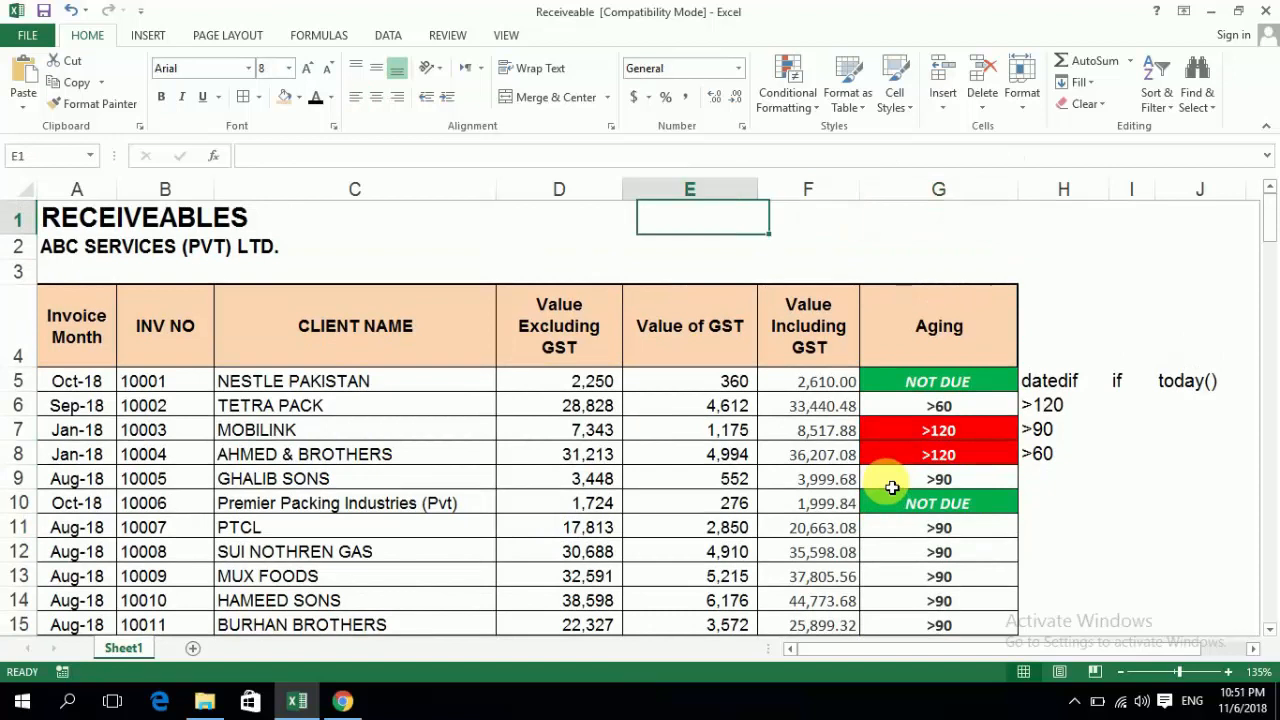
{"action": "key", "text": "Right"}
{"action": "key", "text": "Right"}
{"action": "key", "text": "Right"}
{"action": "key", "text": "Right"}
{"action": "key", "text": "Right"}
{"action": "key", "text": "Right"}
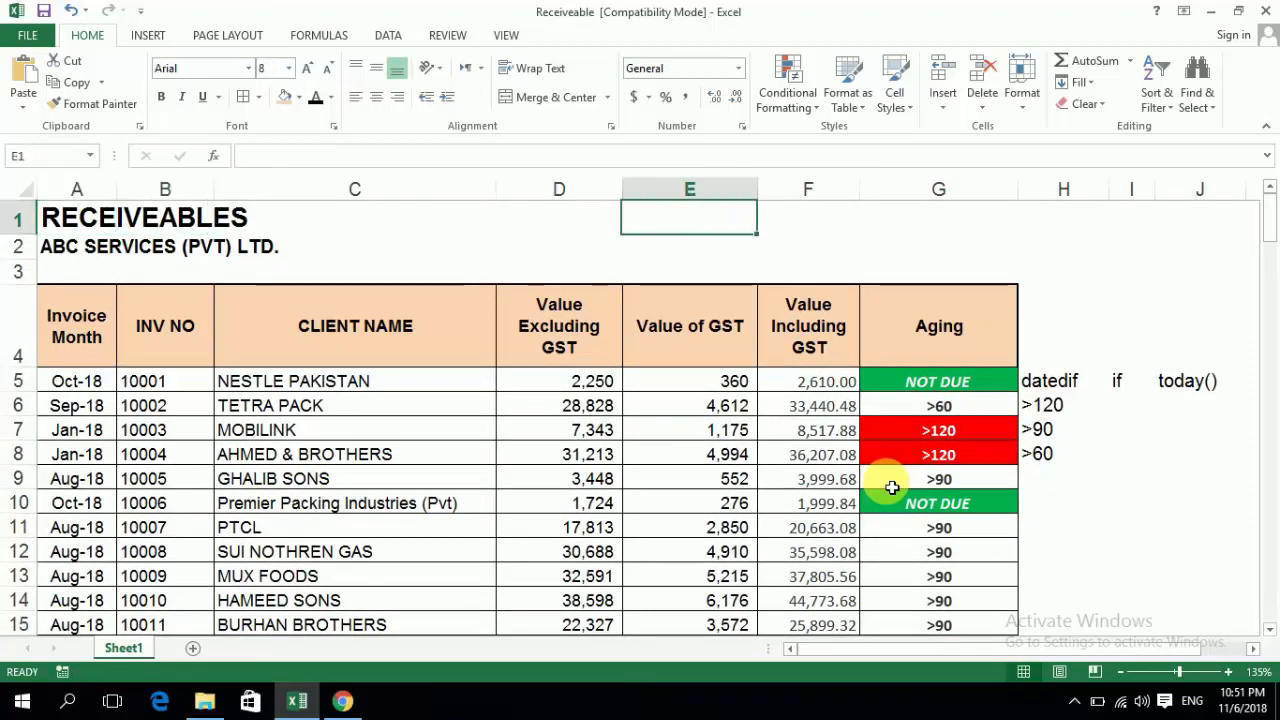
- Go through the Aging cells in column G down to row 13 and examine their formulas and category highlighting
{"action": "key", "text": "Down"}
{"action": "key", "text": "Down"}
{"action": "key", "text": "Down"}
{"action": "key", "text": "Down"}
{"action": "key", "text": "Down"}
{"action": "key", "text": "Down"}
{"action": "key", "text": "Down"}
{"action": "key", "text": "Down"}
{"action": "key", "text": "Down"}
{"action": "key", "text": "Down"}
{"action": "key", "text": "Down"}
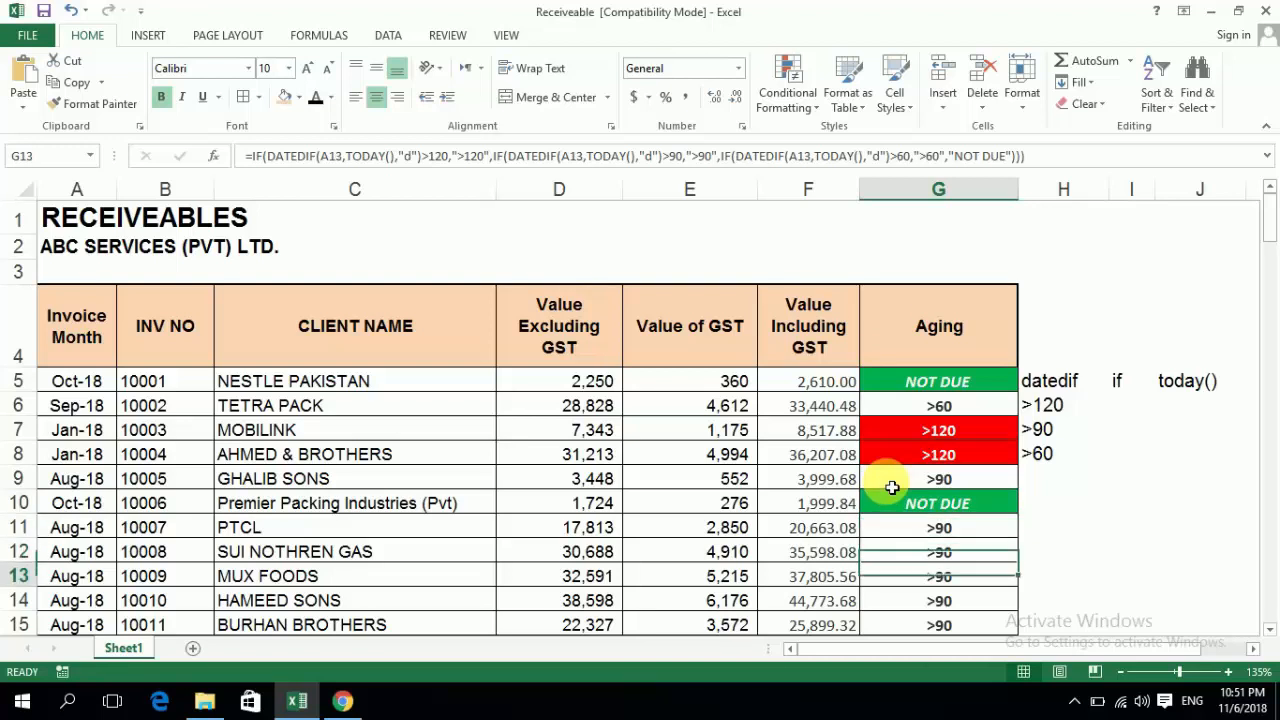
{"action": "left_click", "coordinate": [892, 487]}
{"action": "key", "text": "Down"}
{"action": "key", "text": "Down"}
{"action": "key", "text": "Down"}
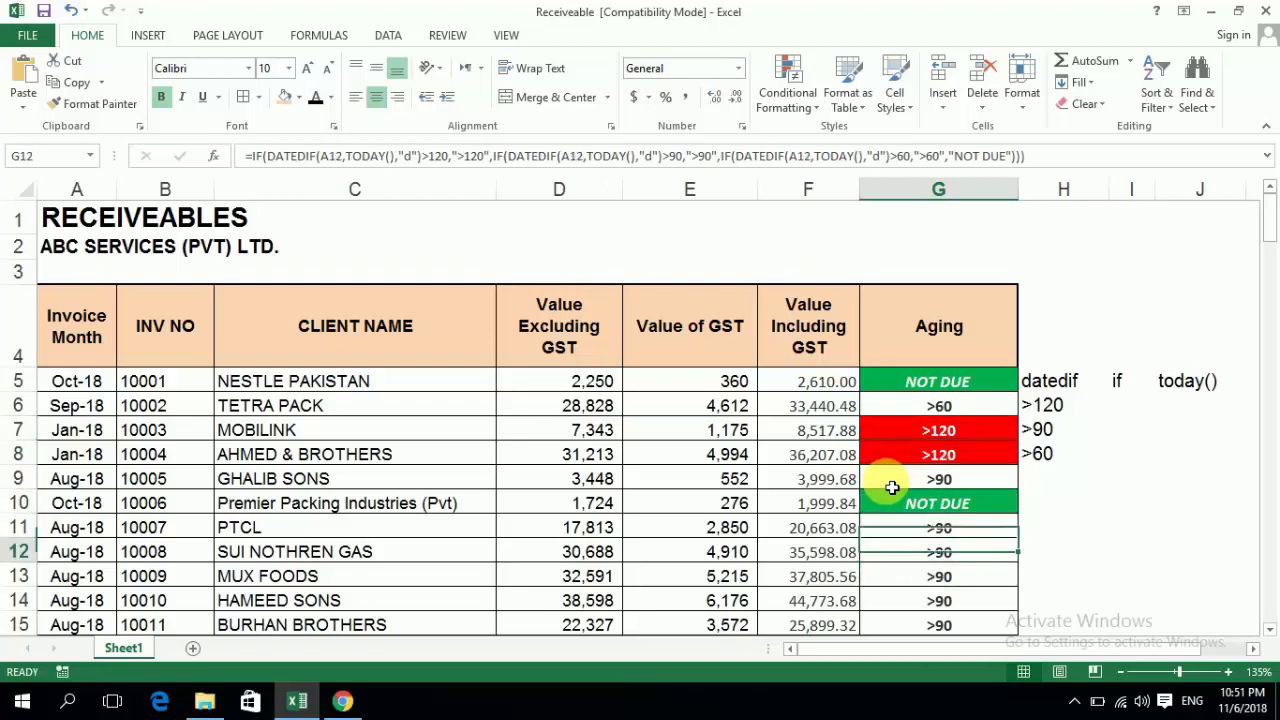